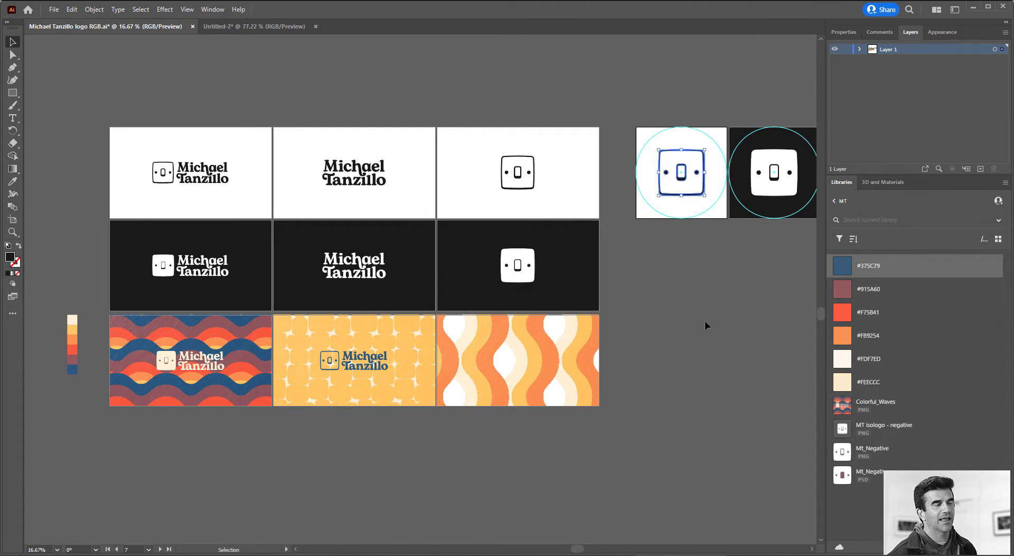
In the Untitled-2 document, set the switch icon's fill color to #375C79 and its stroke color to #915A60.
left_click(254, 26)
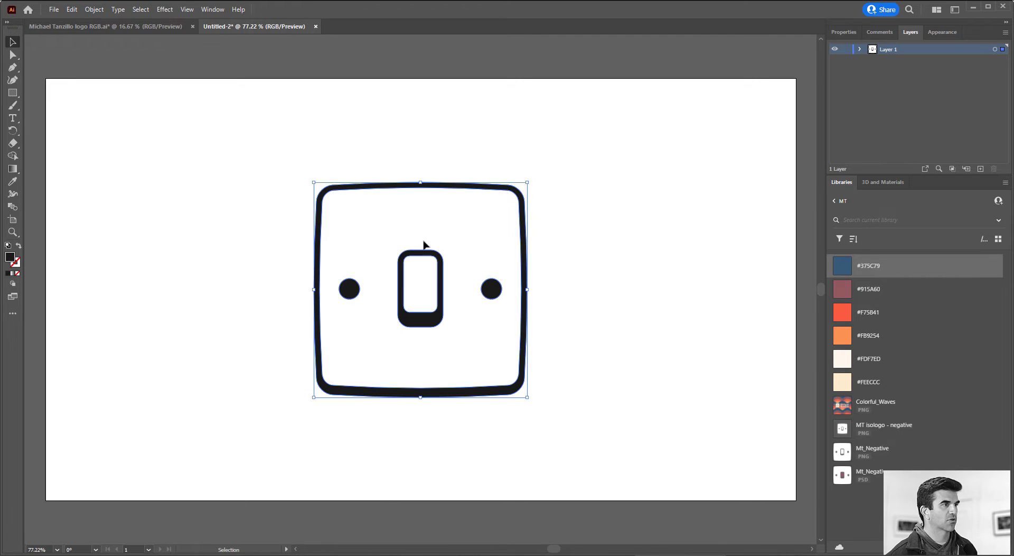
left_click(843, 267)
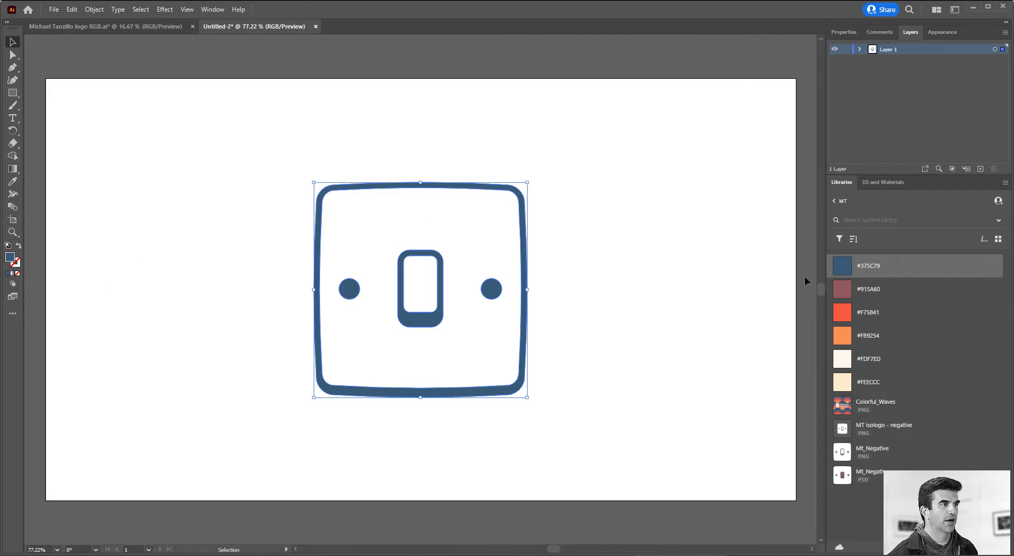
left_click(15, 262)
left_click(842, 296)
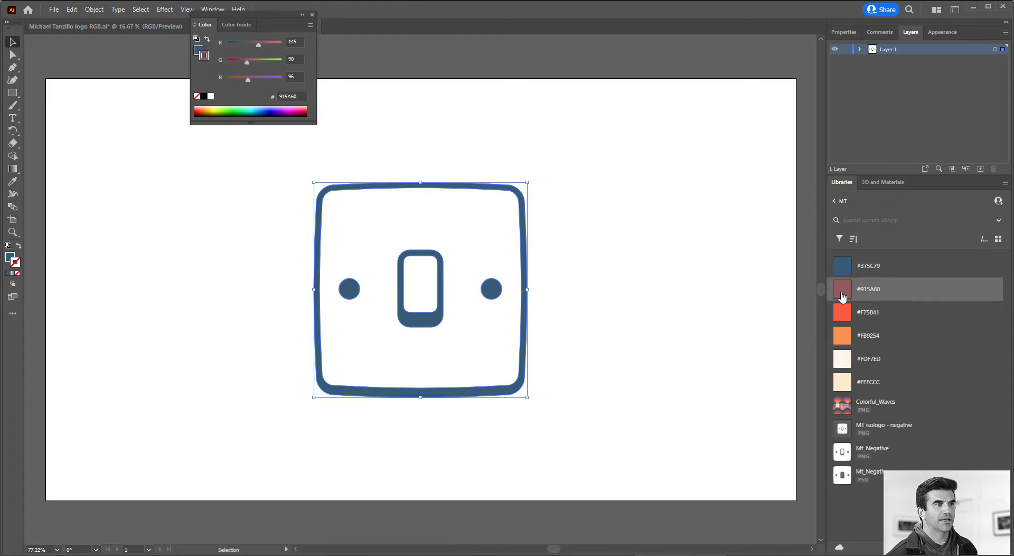
left_click(312, 15)
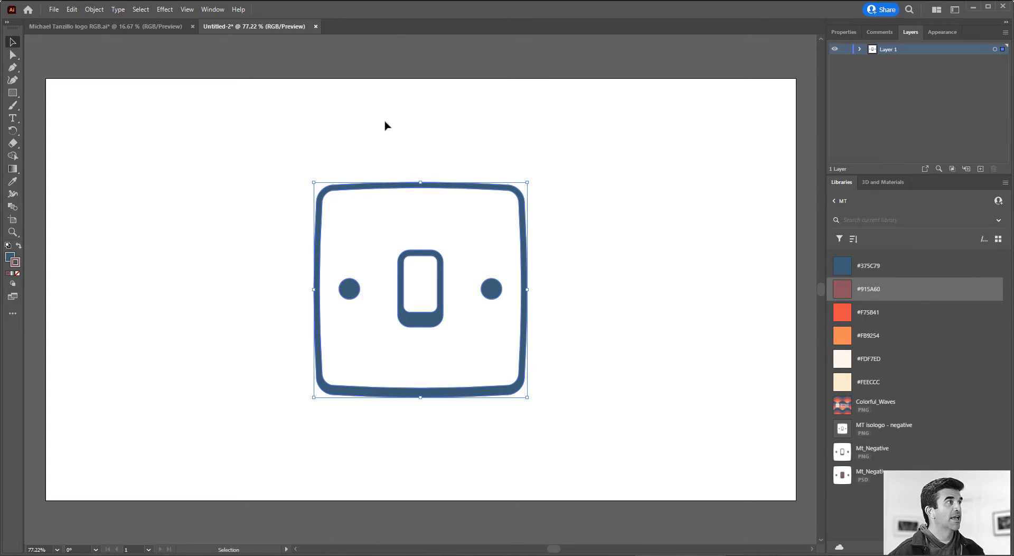
Apply the Plane 3D type to the switch icon and set its Y rotation to -12°.
left_click(165, 9)
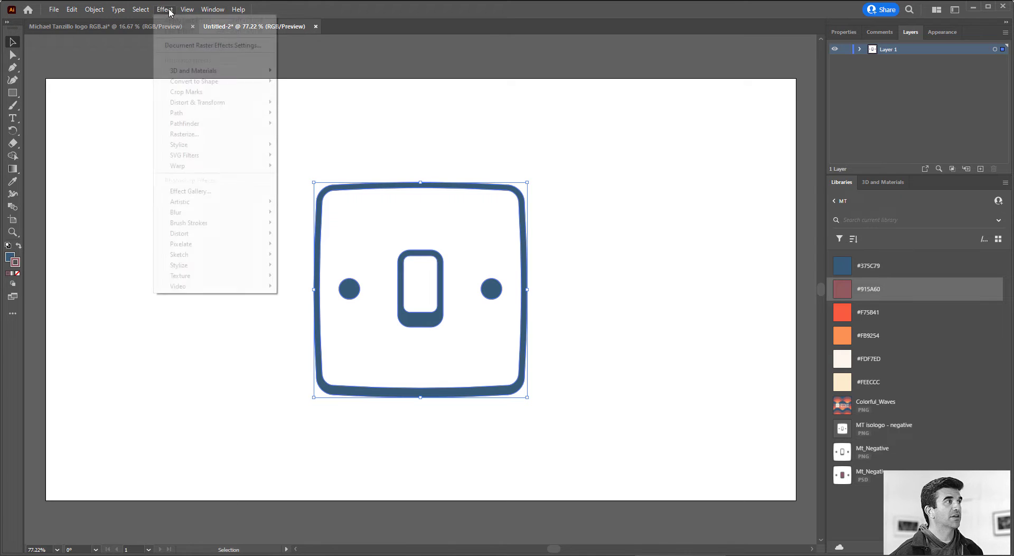
mouse_move(190, 69)
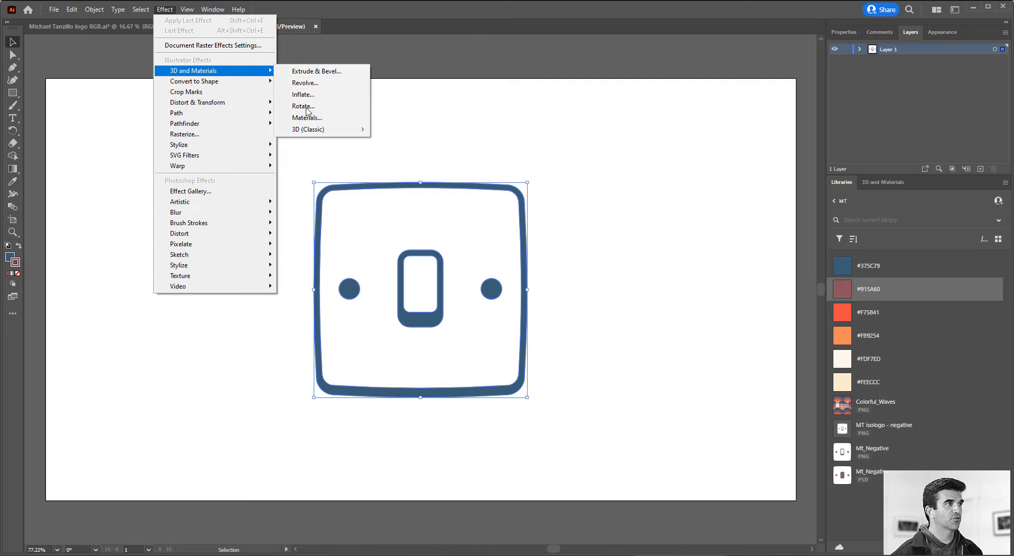
mouse_move(208, 9)
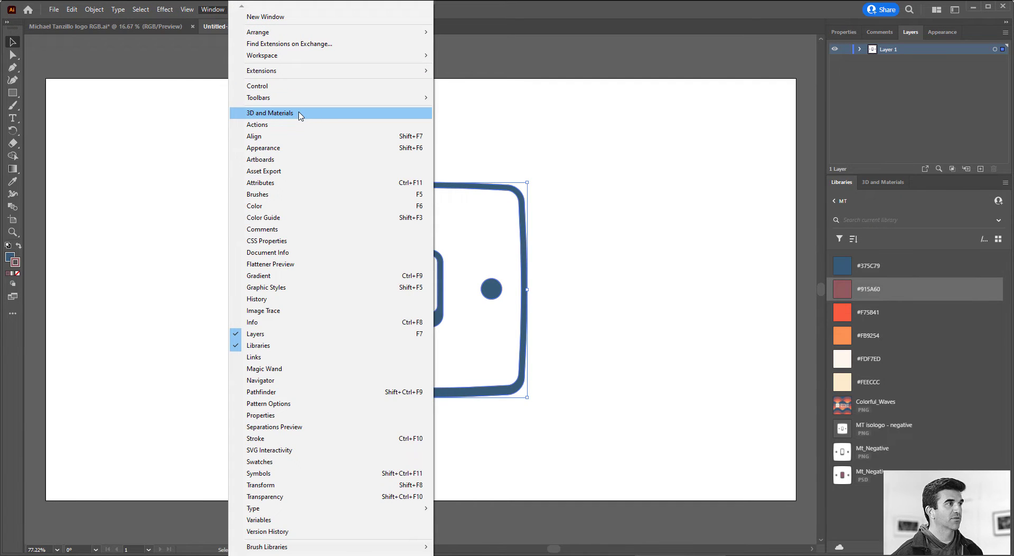
left_click(901, 219)
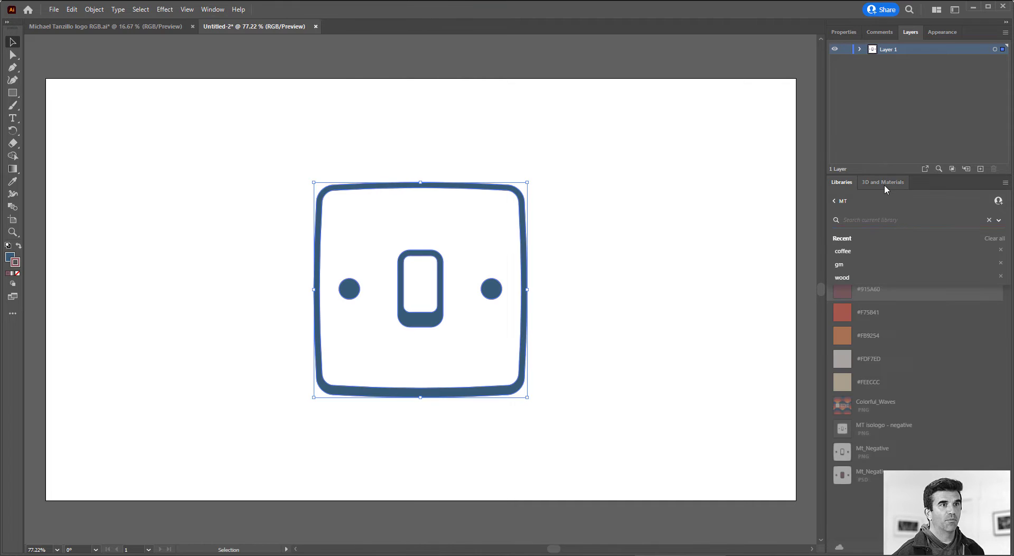
left_click(884, 183)
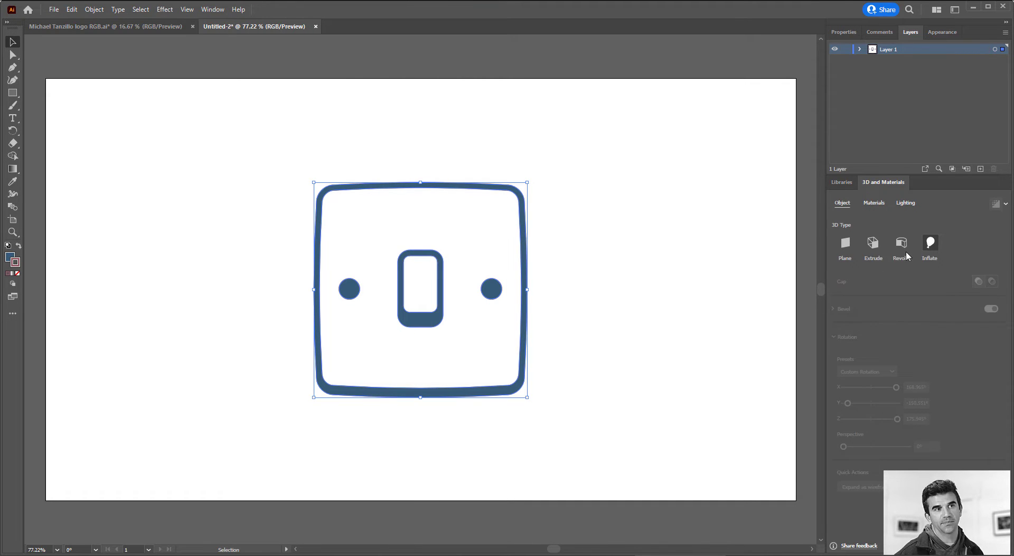
left_click(849, 245)
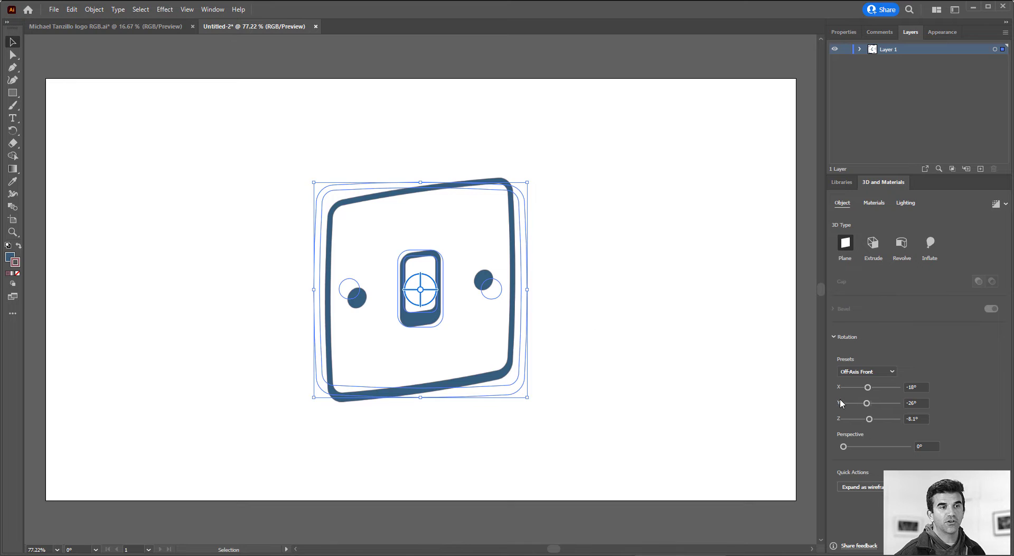
mouse_move(868, 406)
left_mouse_down()
mouse_move(857, 411)
mouse_move(868, 407)
left_mouse_up()
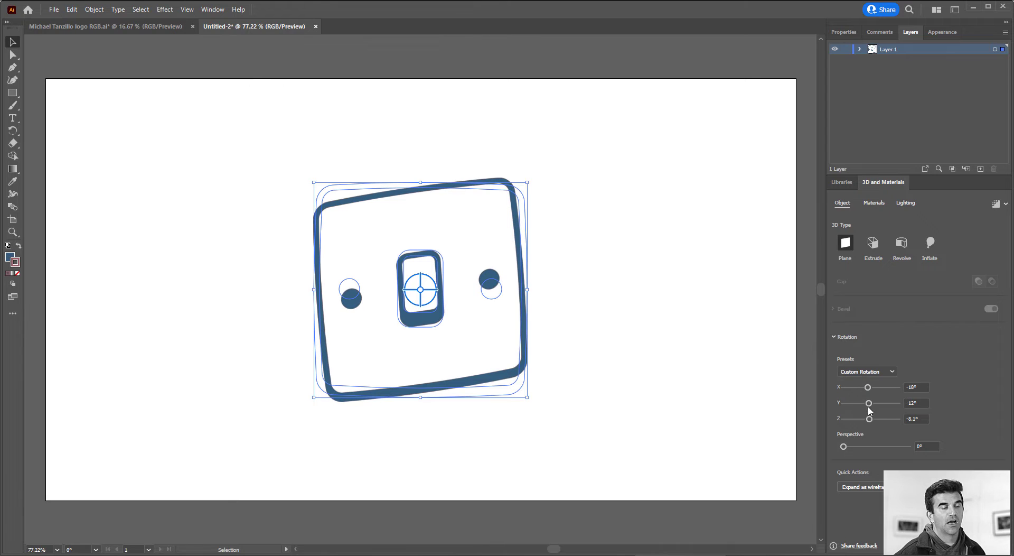
Extrude the switch icon in 3D, trying a depth of 100 px and a much larger one of about 929 px.
left_click(878, 246)
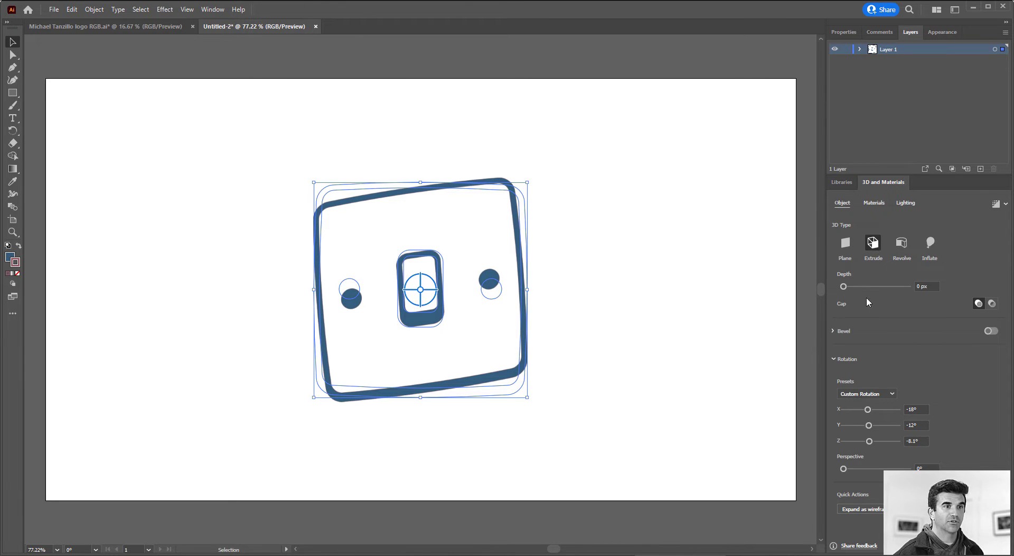
left_click(919, 286)
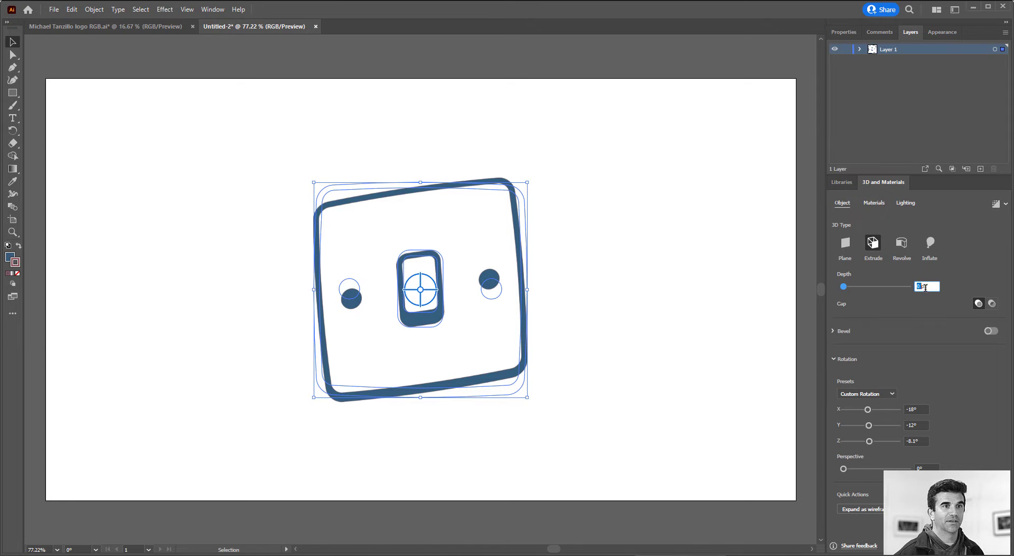
type("100")
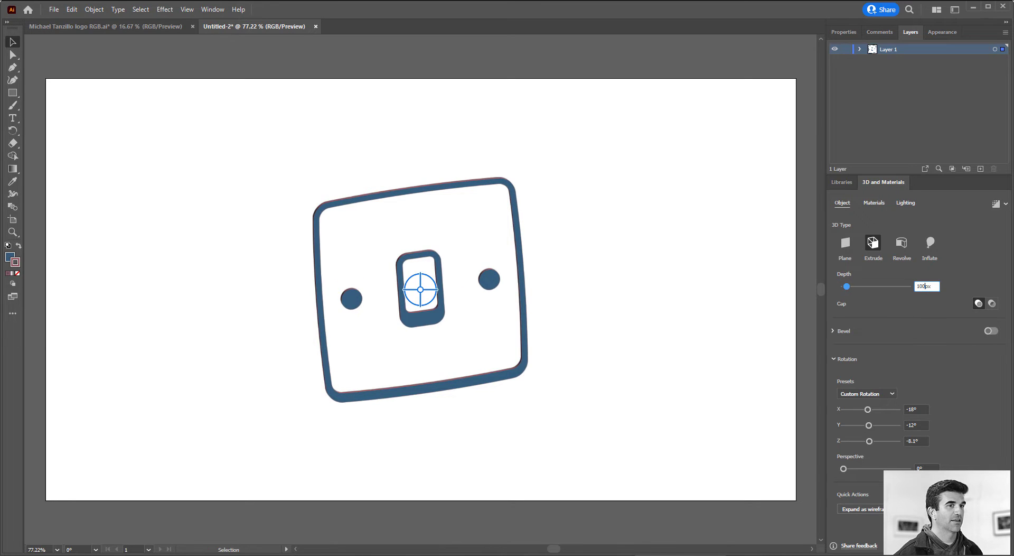
key("Return")
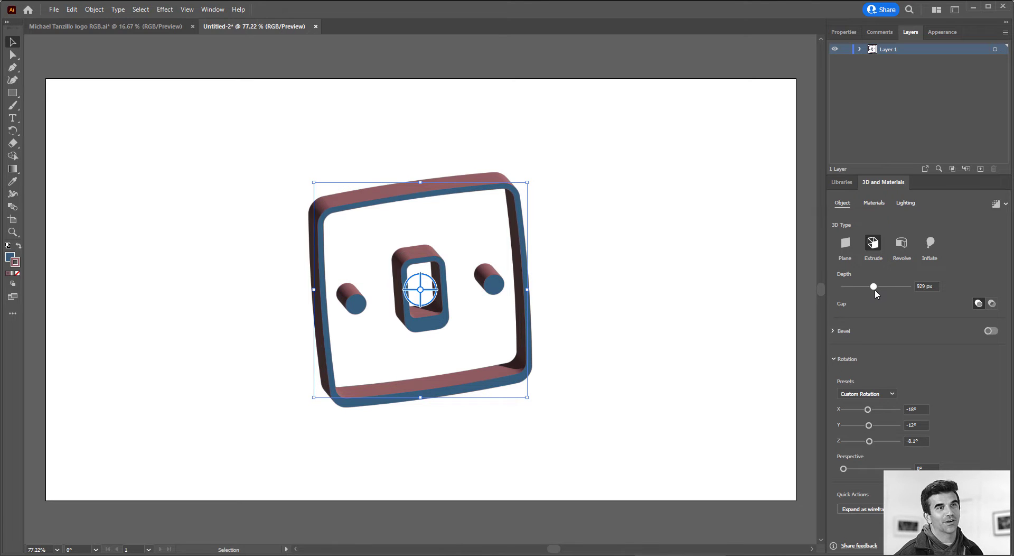
key("ctrl+shift+a")
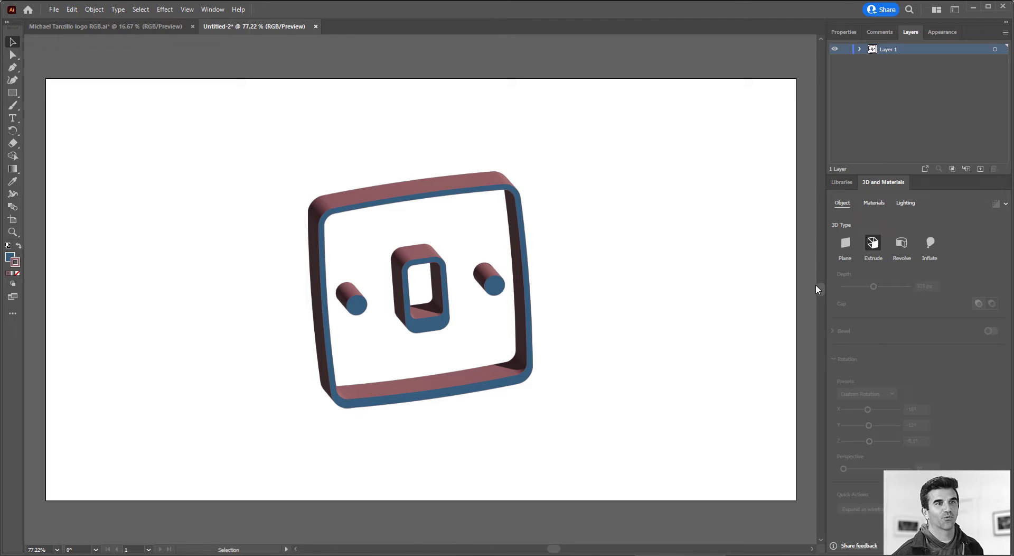
Set the switch icon's extrusion depth to 50 px.
left_click(525, 239)
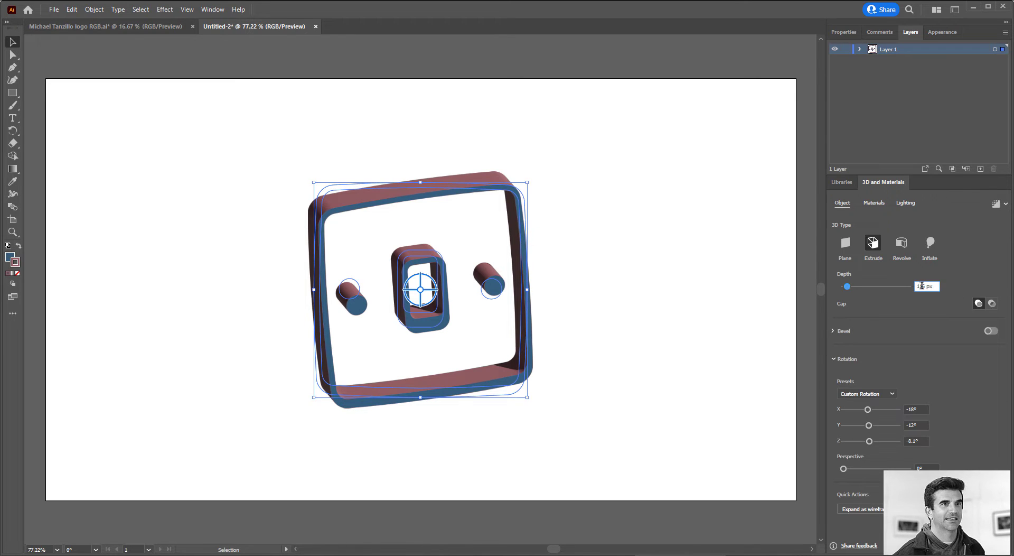
type("50")
key("Return")
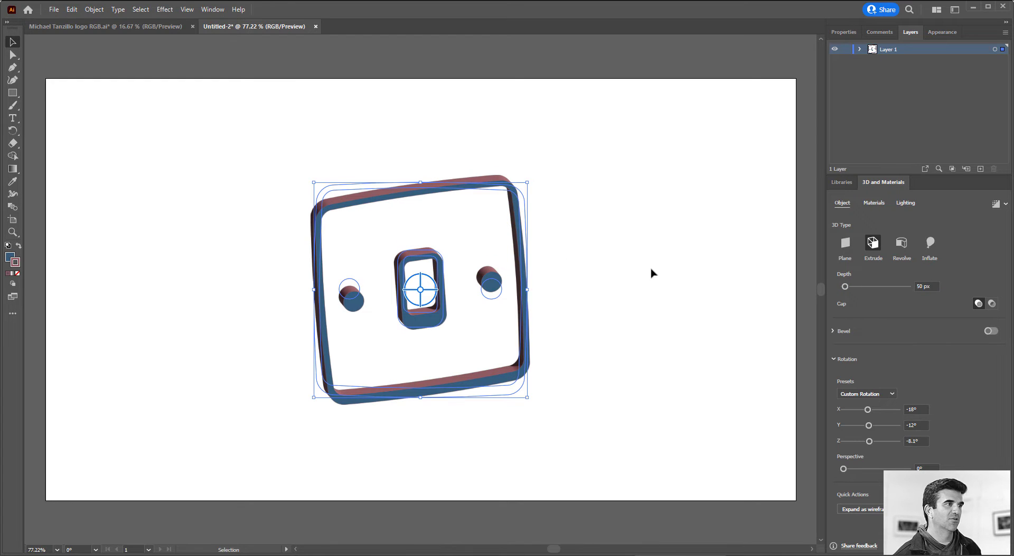
left_click(601, 296)
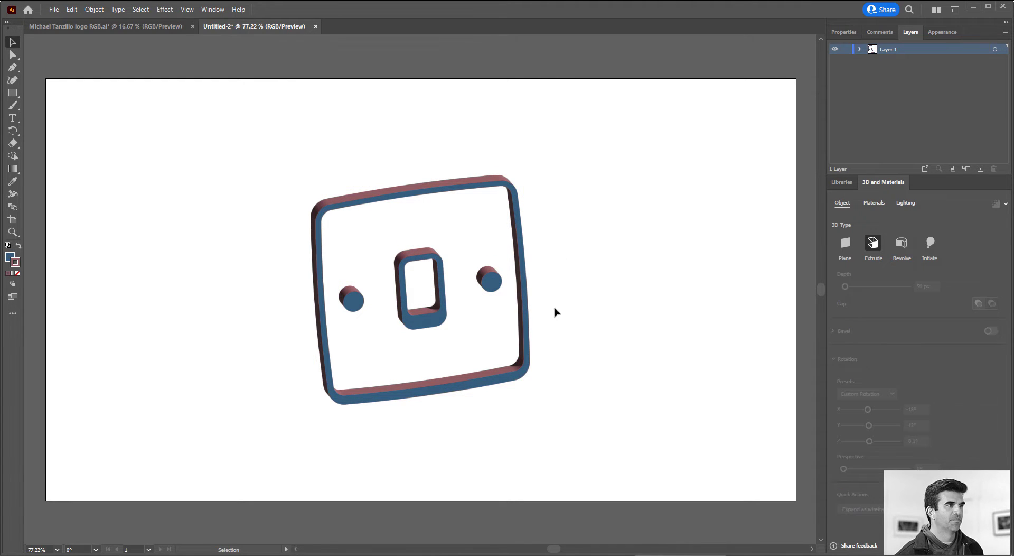
Try a Y rotation of 16° and the Right rotation preset on the extruded icon.
left_click(519, 254)
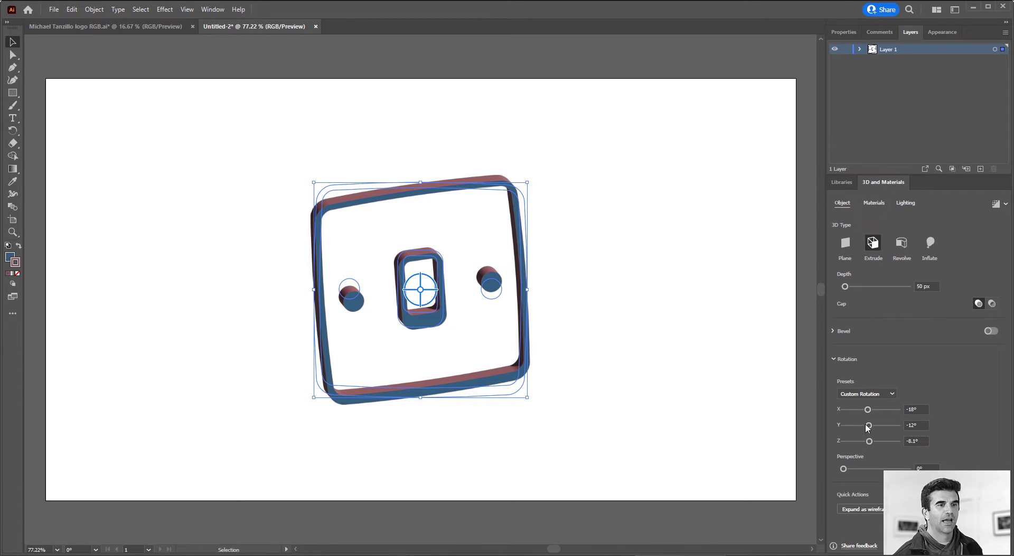
mouse_move(867, 426)
left_mouse_down()
mouse_move(855, 426)
mouse_move(874, 426)
left_mouse_up()
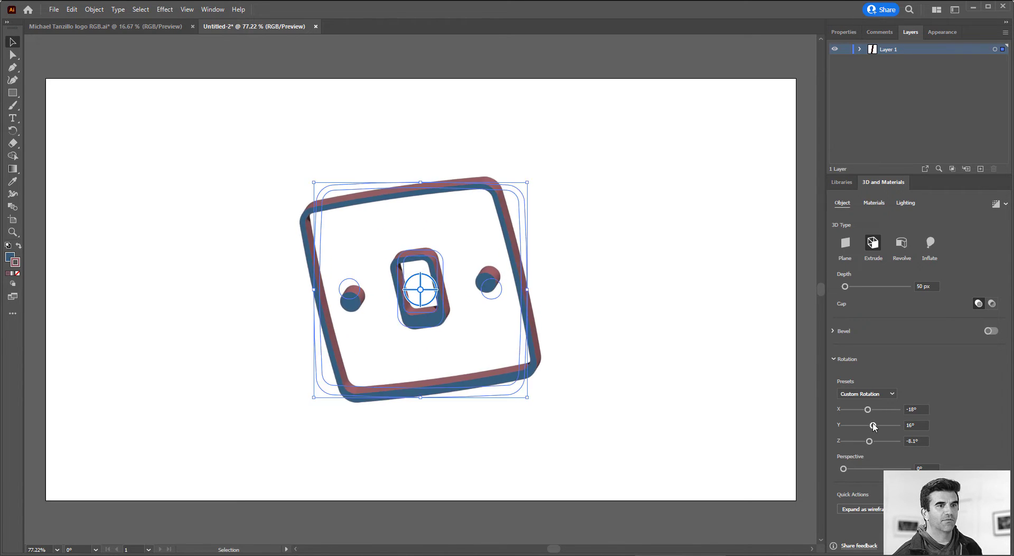
left_click(871, 393)
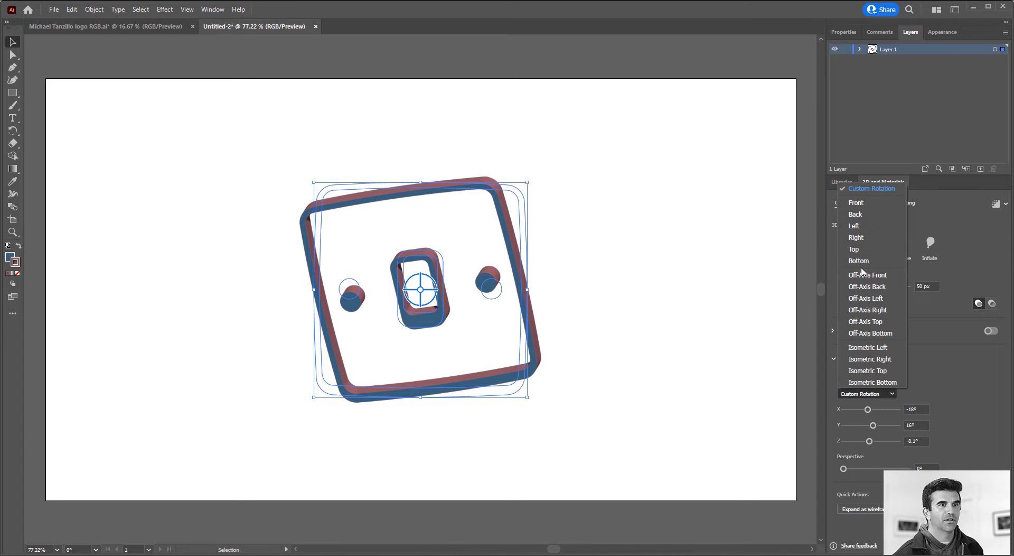
left_click(856, 237)
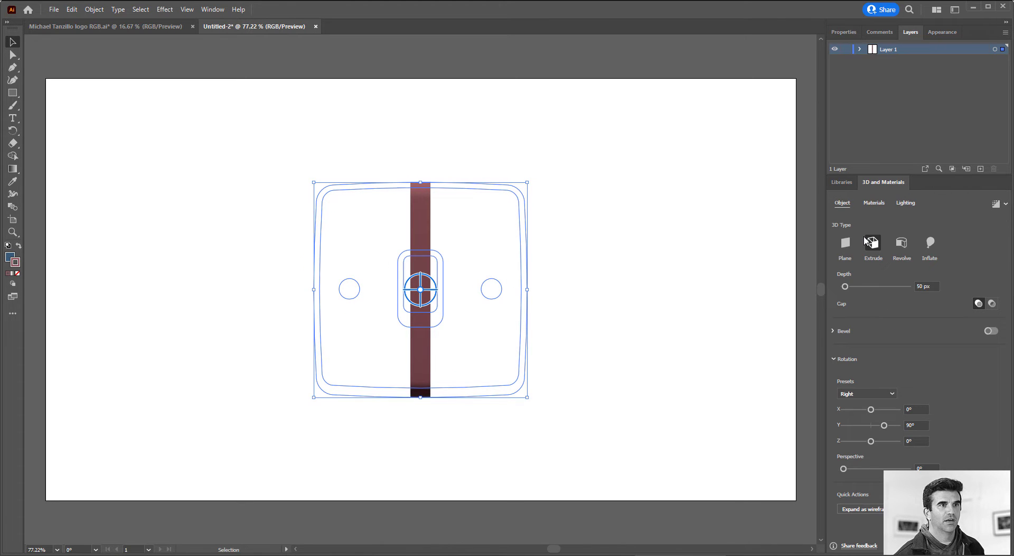
Apply the Off-Axis Front rotation preset and adjust it freehand to about X 168.8°, Y -151.5°, Z 174.9°, keeping perspective at 0°.
left_click(874, 392)
left_click(856, 271)
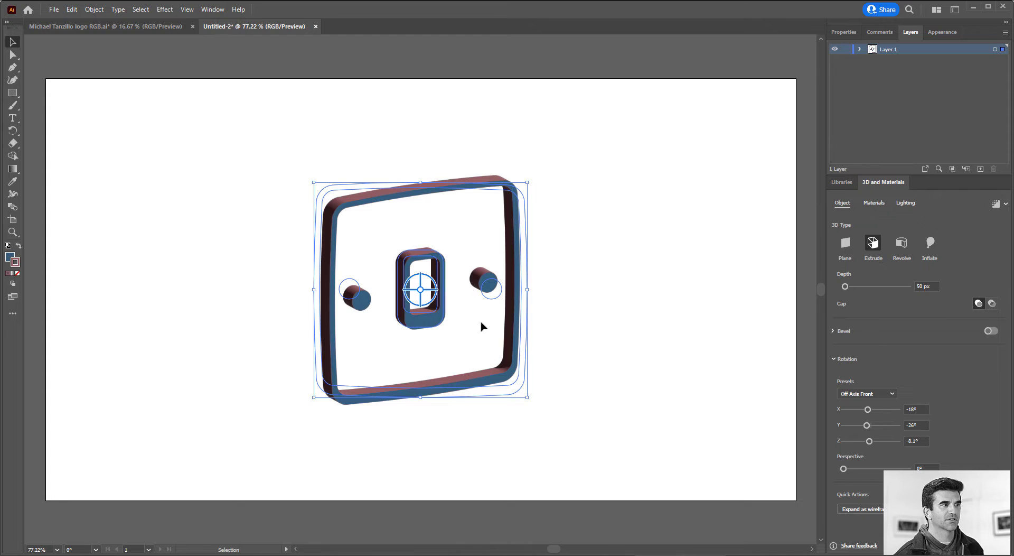
mouse_move(420, 290)
left_mouse_down()
mouse_move(423, 275)
mouse_move(412, 285)
mouse_move(414, 270)
mouse_move(422, 285)
mouse_move(421, 269)
mouse_move(420, 288)
left_mouse_up()
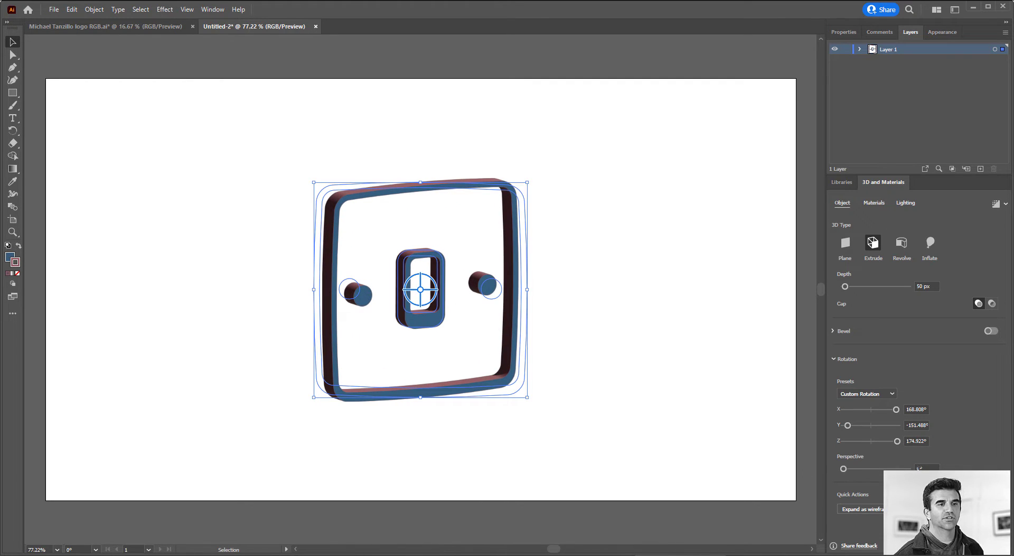
left_click_drag(844, 469, 808, 454)
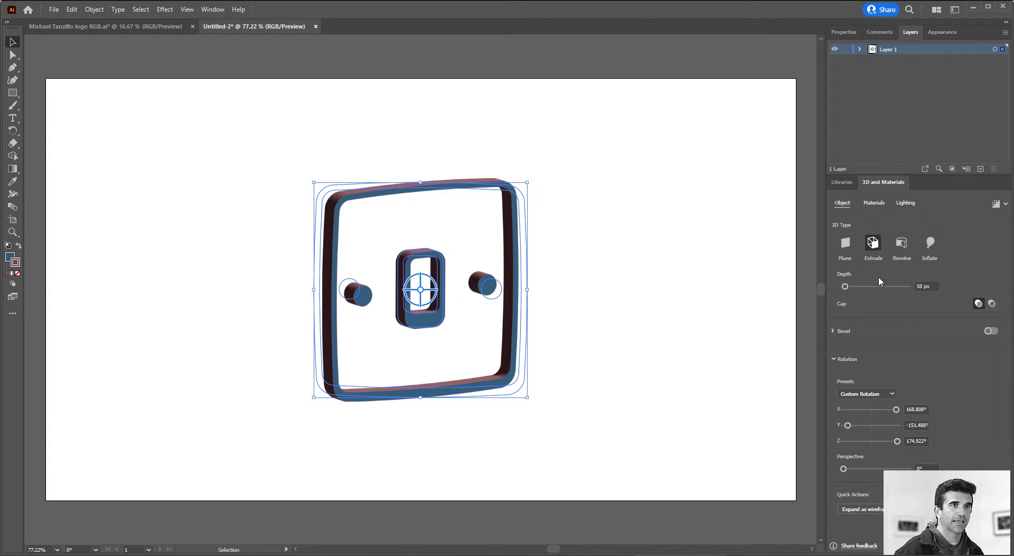
left_click(692, 270)
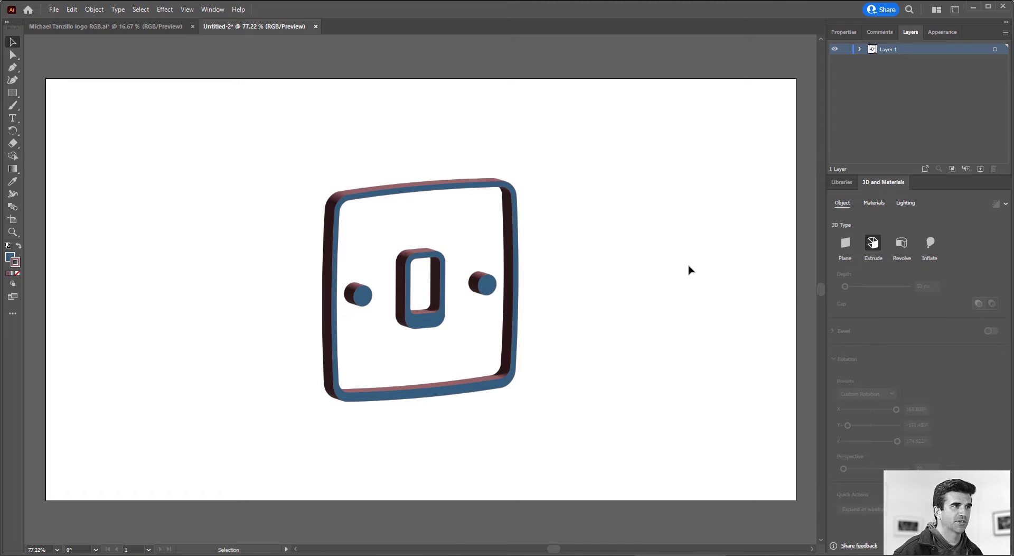
Apply the Gold Natural Substance material to the extruded switch icon.
left_click(516, 238)
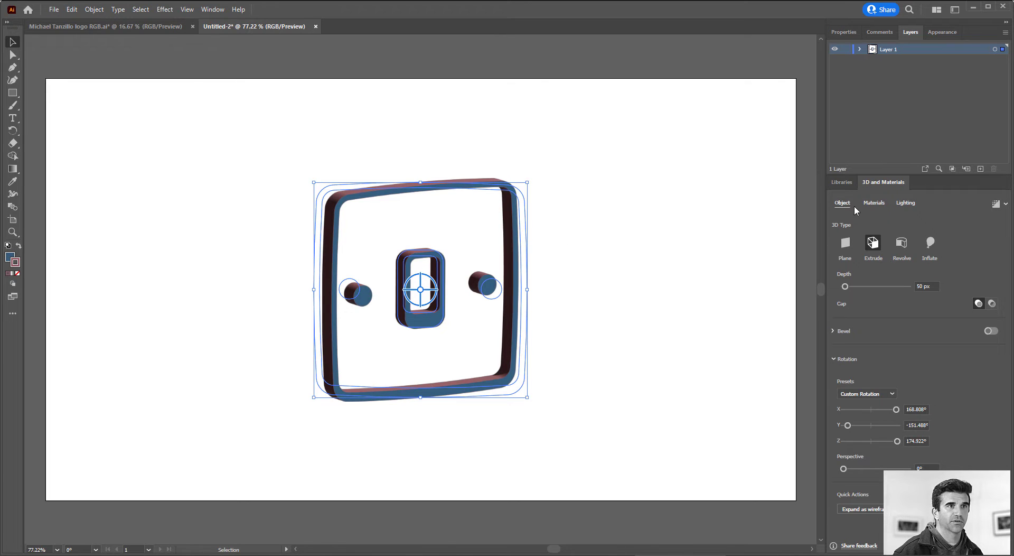
left_click(874, 202)
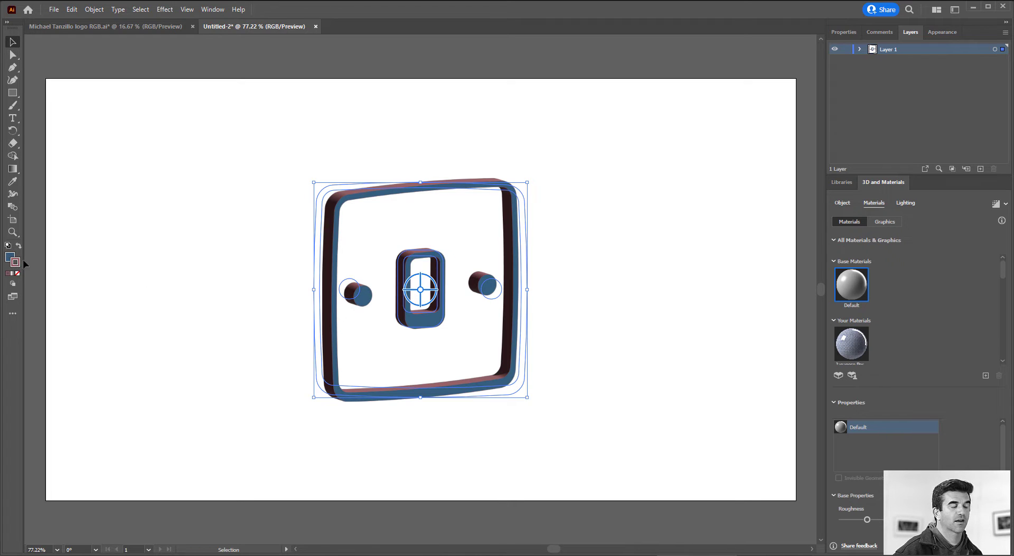
scroll(929, 299, "down", 2)
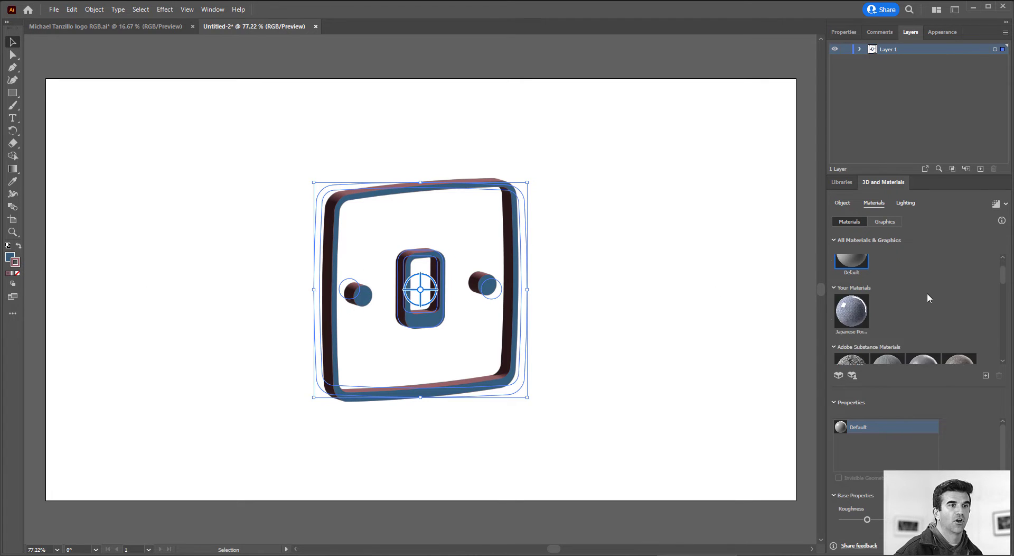
scroll(930, 299, "down", 4)
scroll(897, 269, "down", 2)
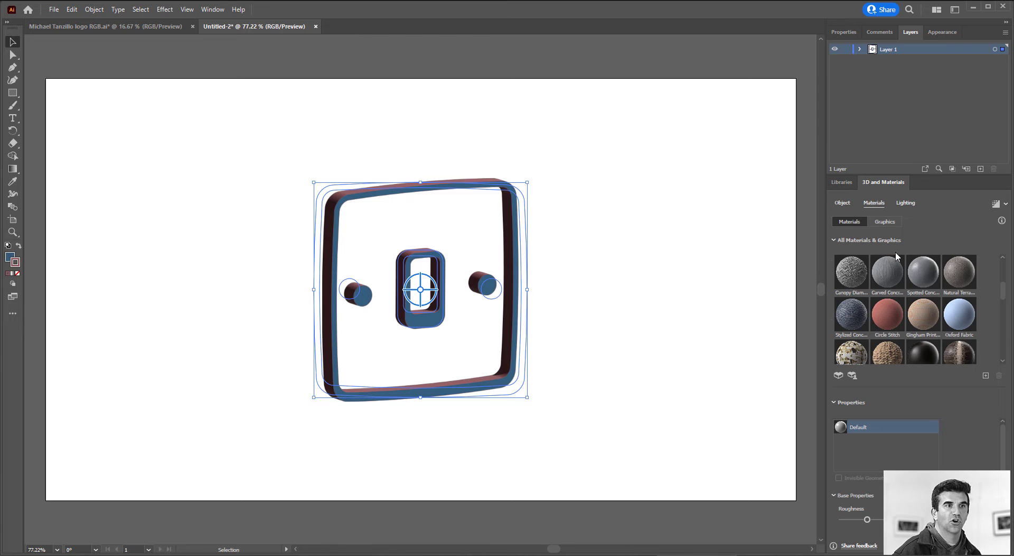
scroll(903, 286, "down", 2)
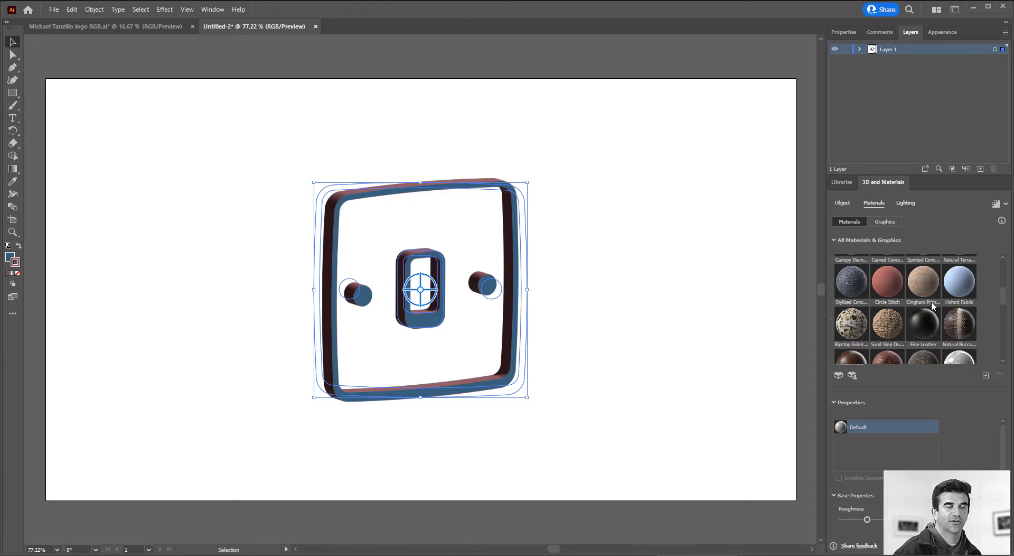
scroll(933, 306, "down", 6)
left_click(960, 311)
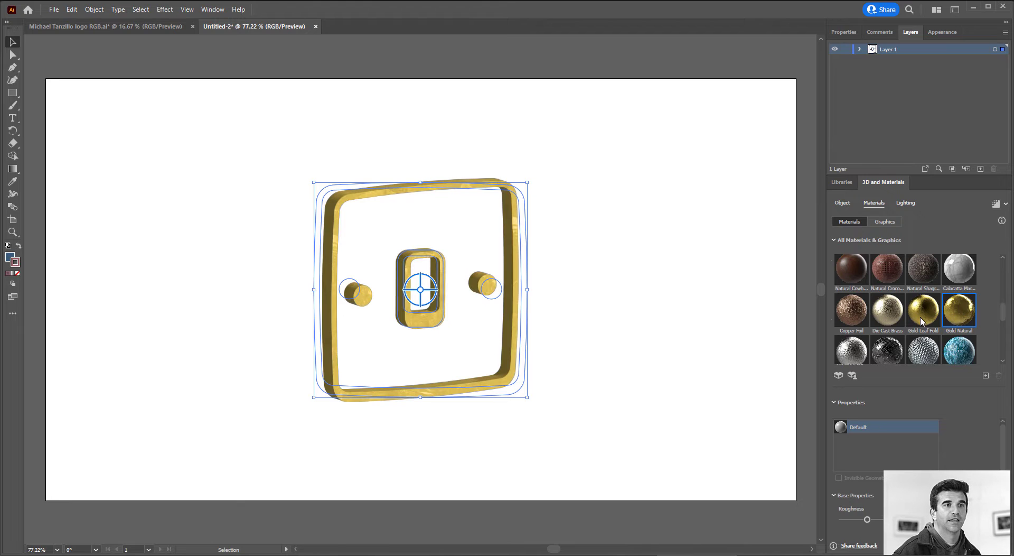
Try the Wax Paint material on the switch icon, and replace it with the Wallpaper Wireframe Pattern material.
scroll(920, 321, "down", 5)
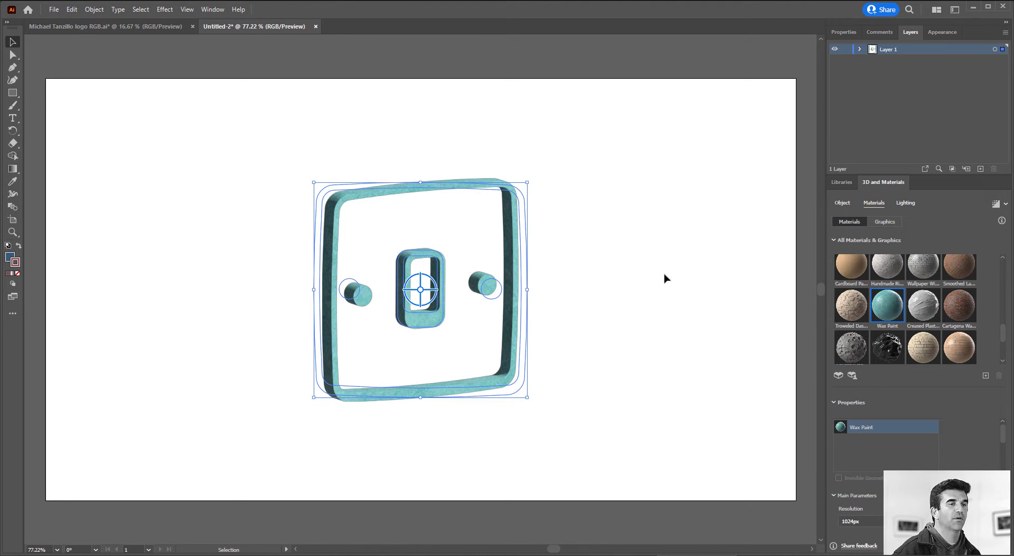
left_click(923, 267)
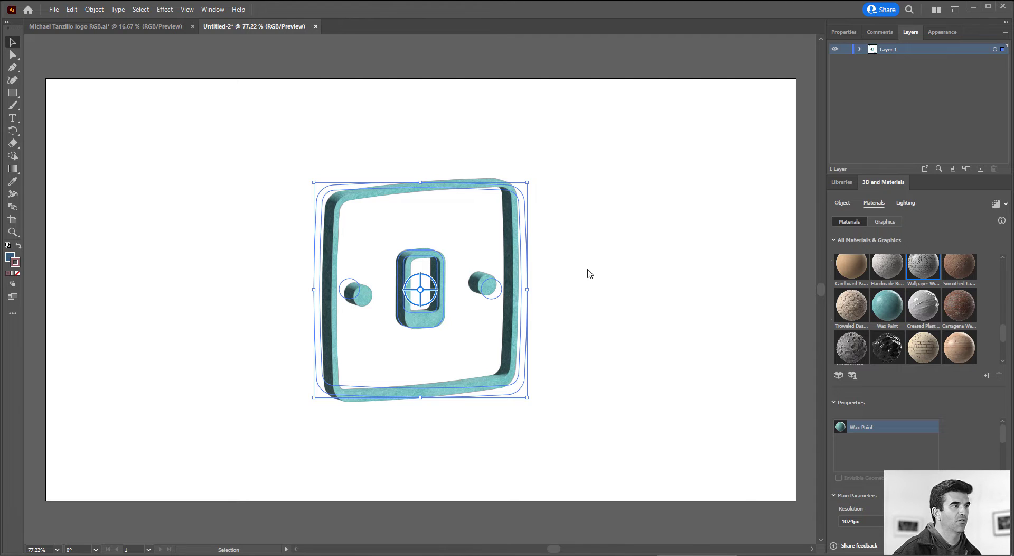
left_click(598, 326)
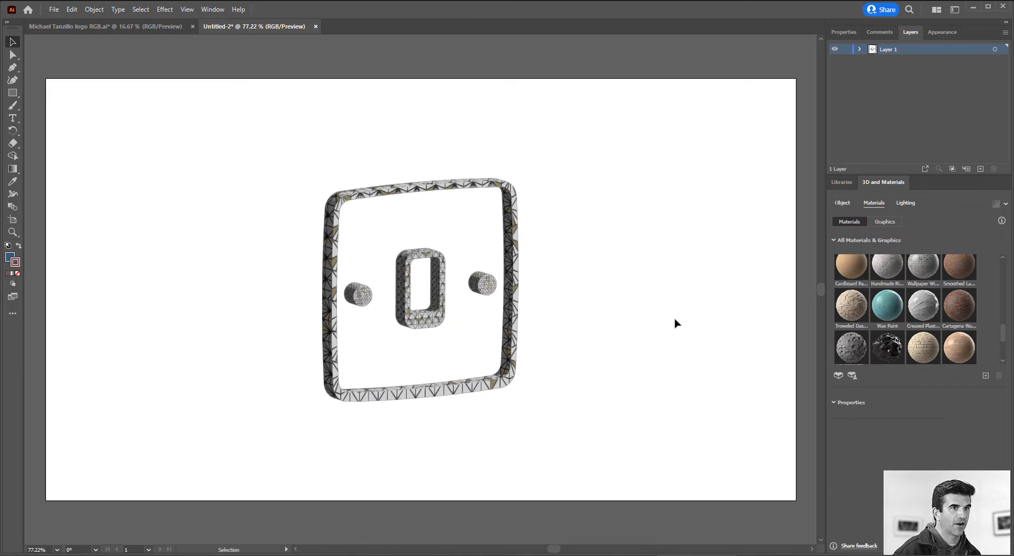
scroll(840, 288, "up", 5)
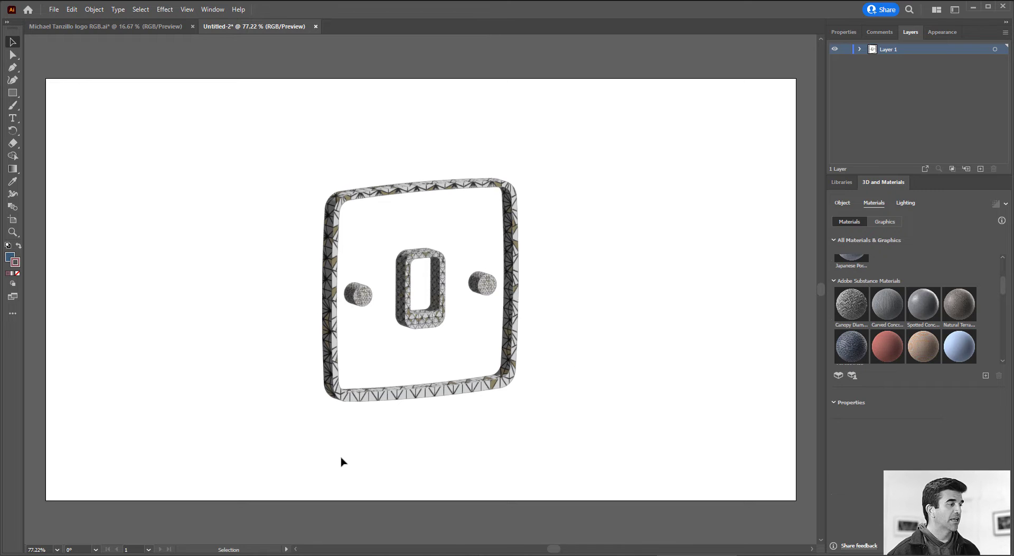
Switch to the browser, look through the Materials category on the Adobe Substance 3D Assets site, and return to Illustrator.
key("alt+Tab")
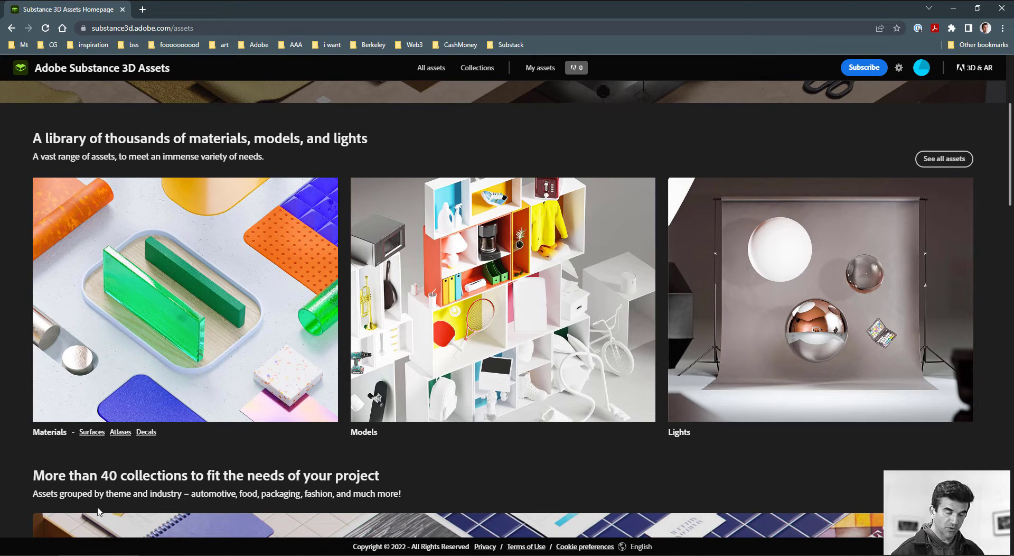
mouse_move(125, 359)
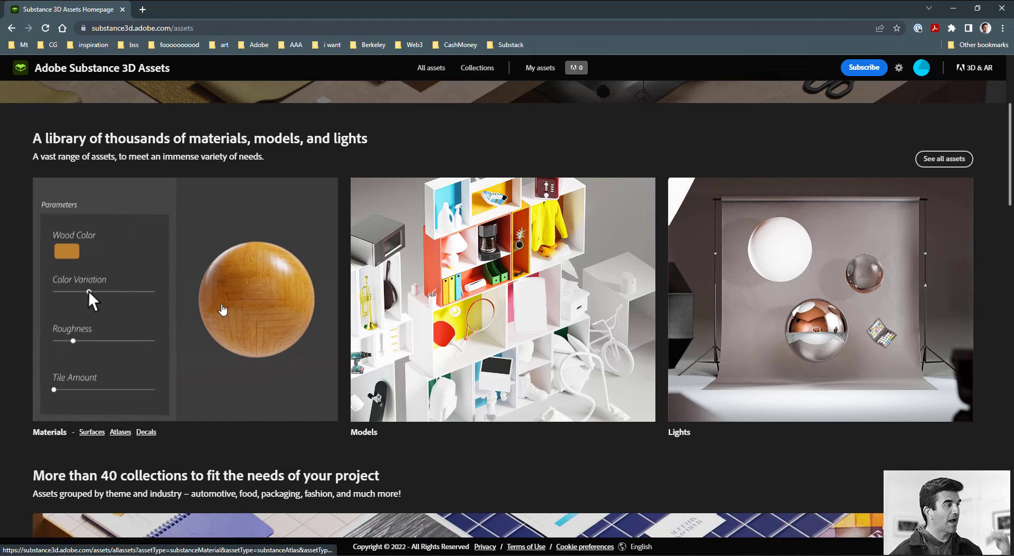
left_click(214, 319)
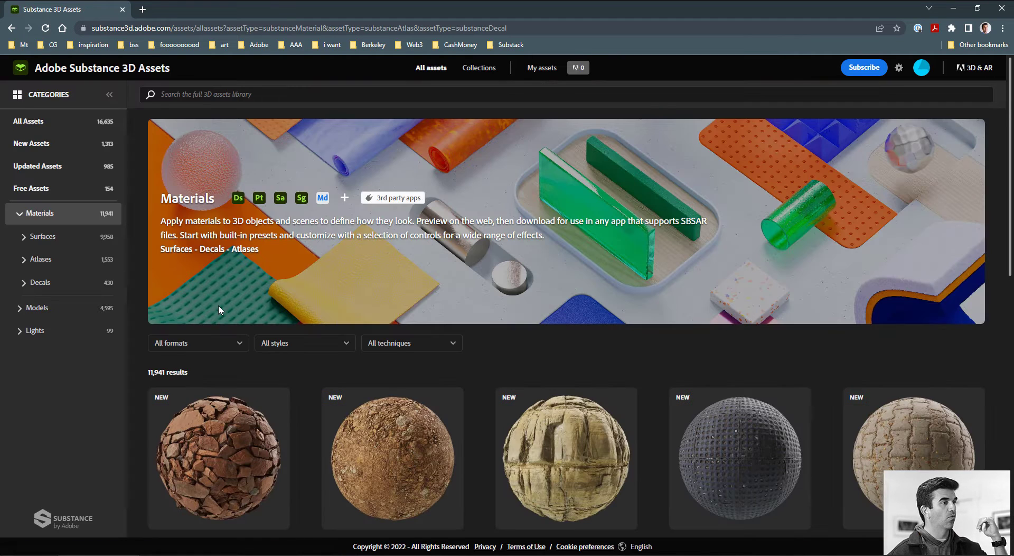
scroll(461, 319, "down", 3)
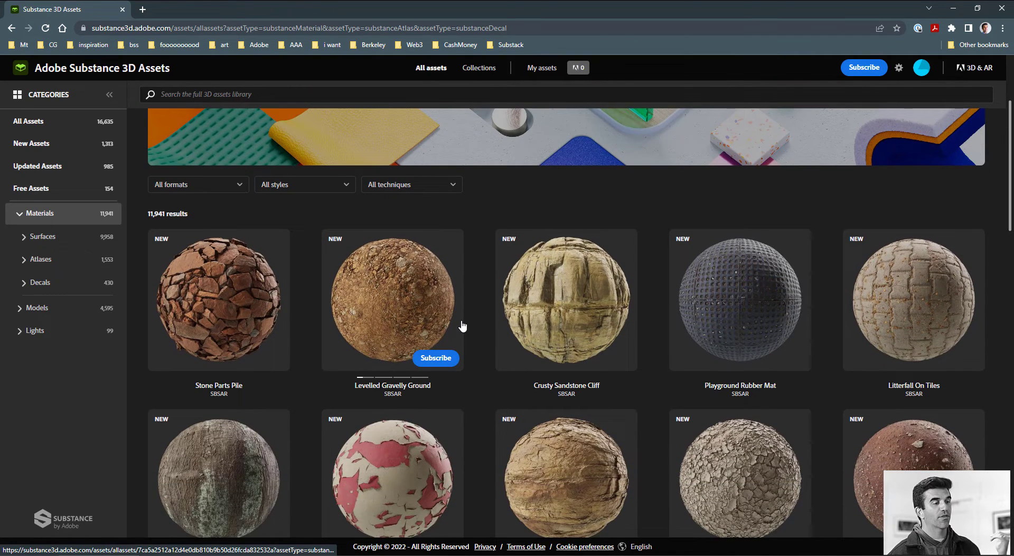
scroll(461, 319, "down", 6)
scroll(463, 317, "down", 2)
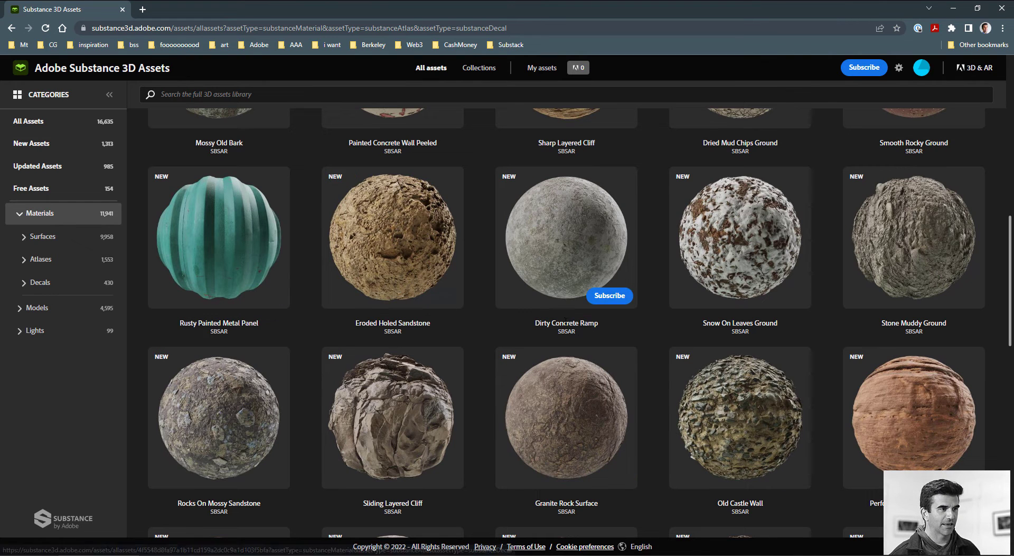
left_click(953, 8)
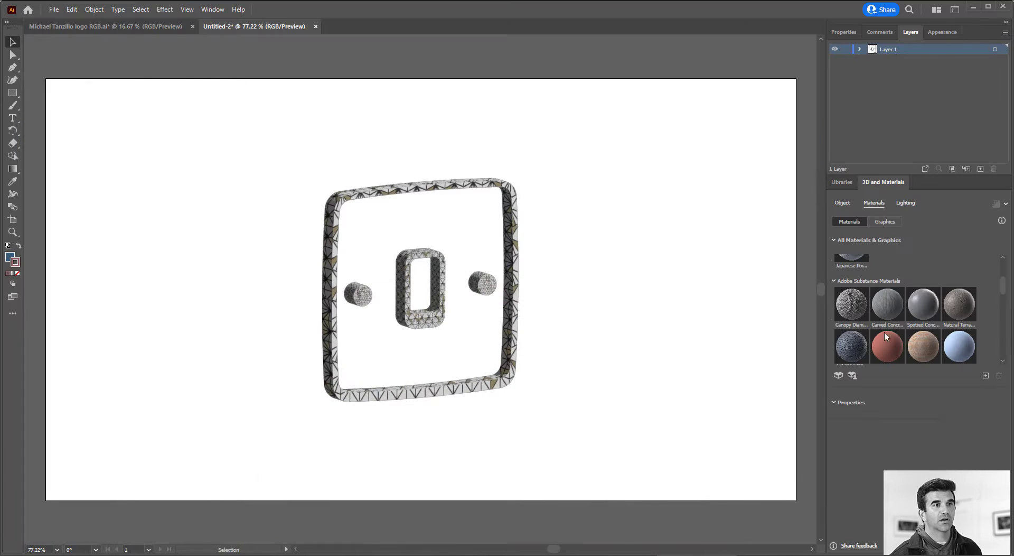
Set the switch icon's extrusion depth to 150 px, with the document viewed at 100%.
scroll(913, 336, "down", 1)
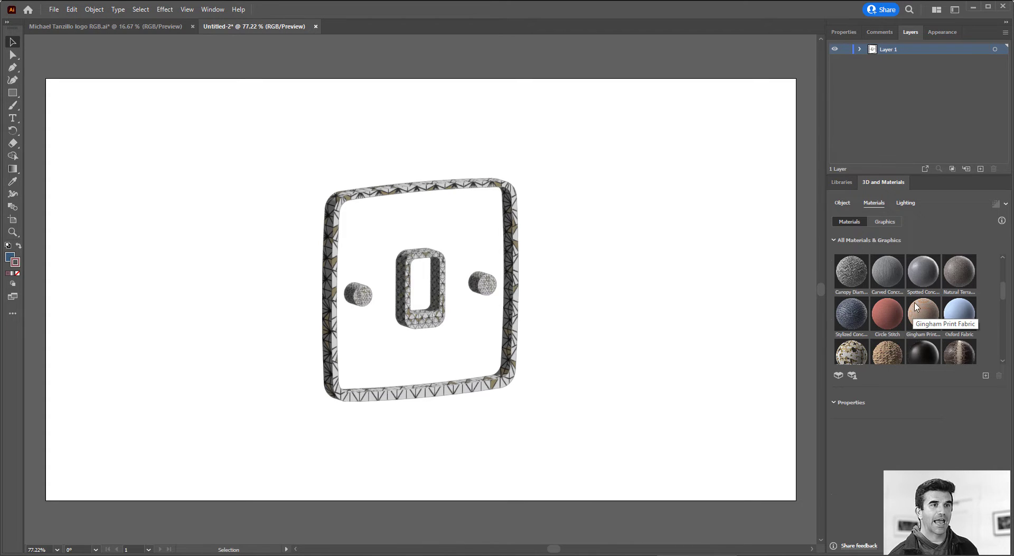
key("ctrl+1")
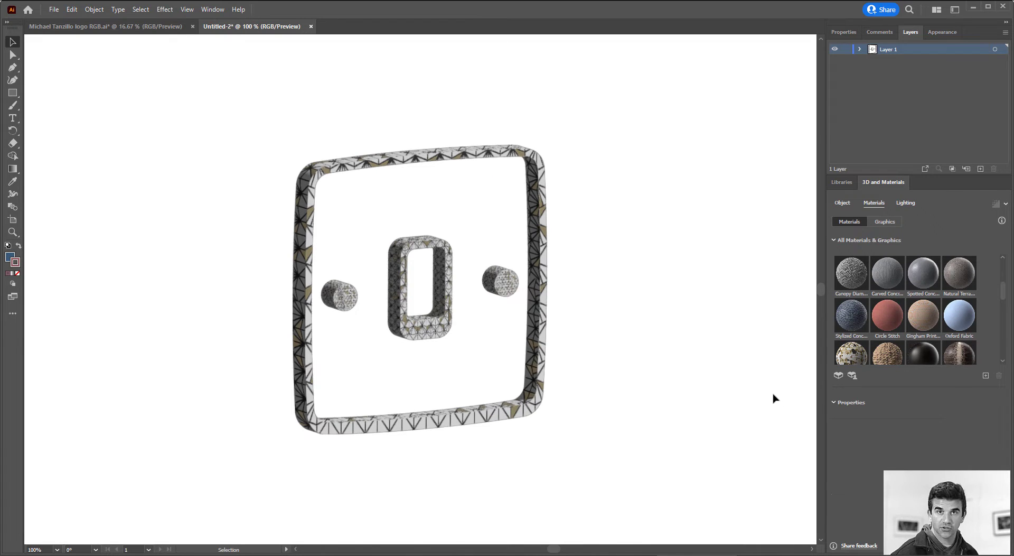
left_click(524, 420)
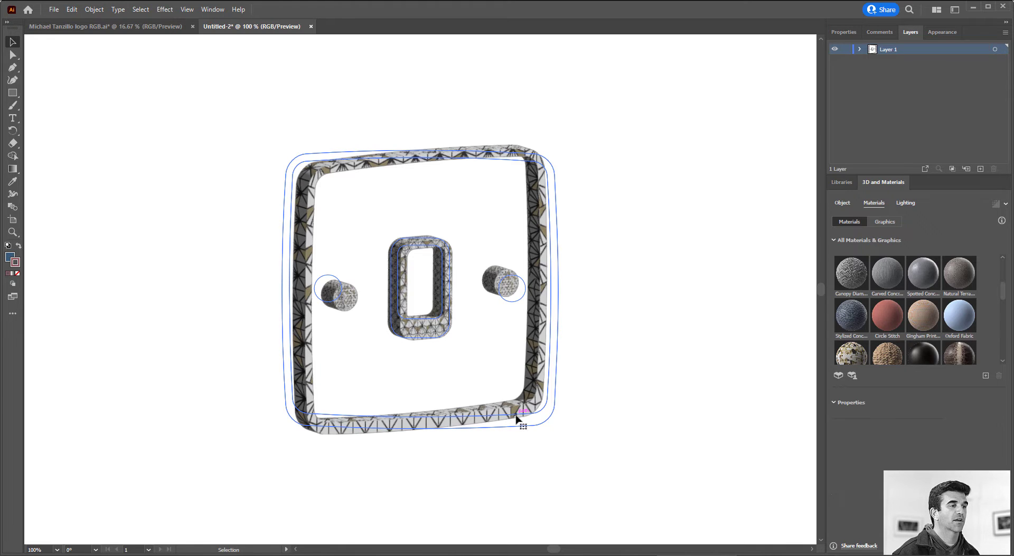
left_click(843, 203)
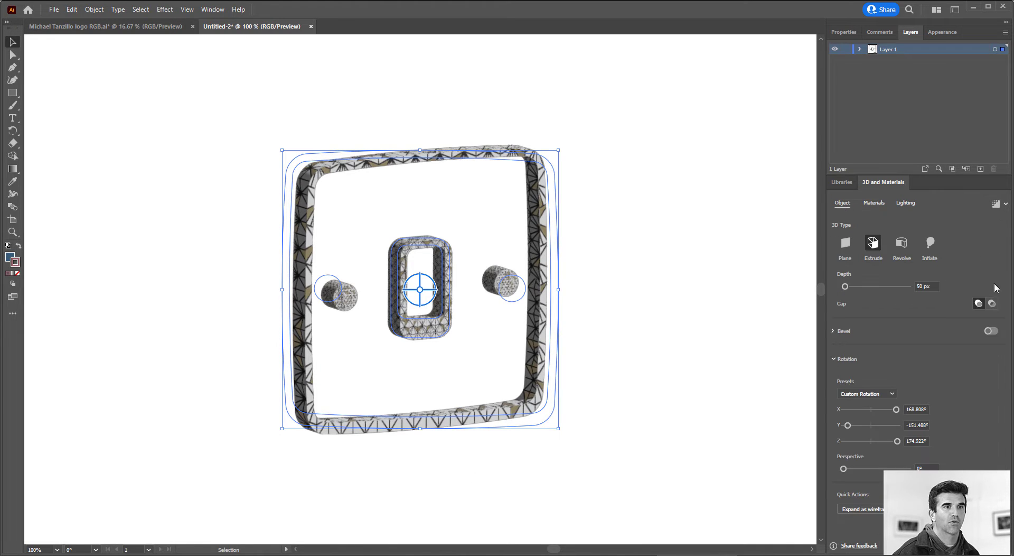
left_click(918, 285)
type("1")
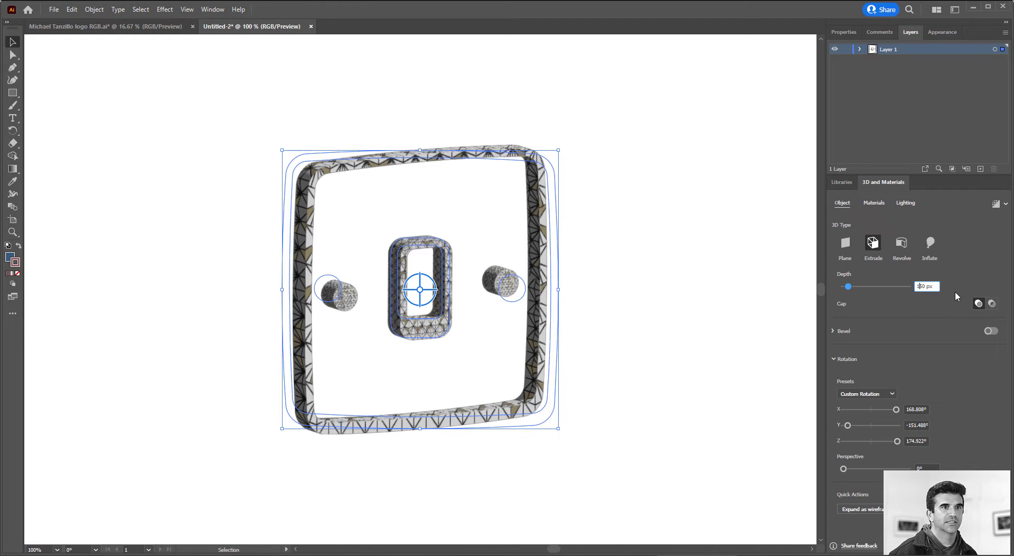
key("Return")
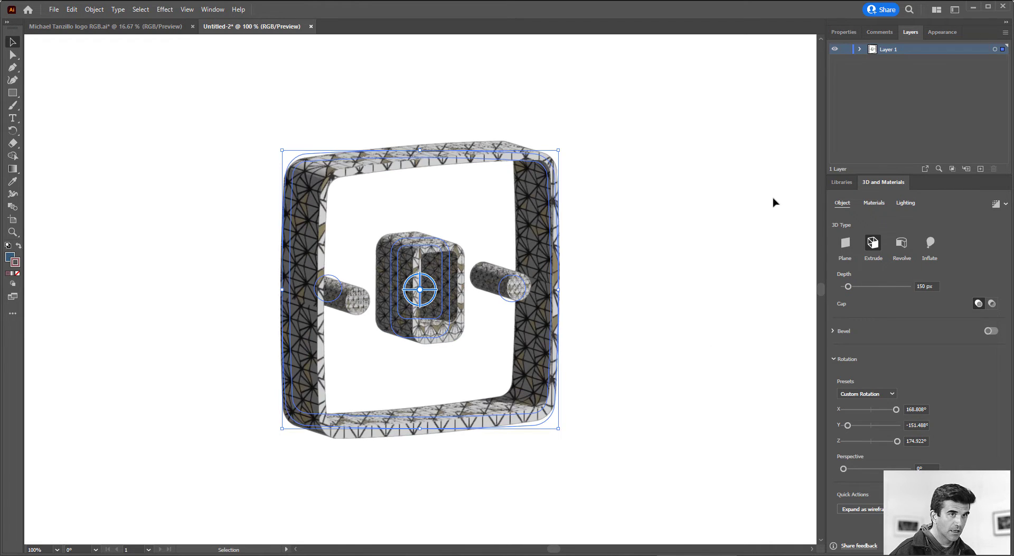
Try a Repeat value of 50 for the Wallpaper Wireframe Pattern material, and set it to 200.
left_click(877, 204)
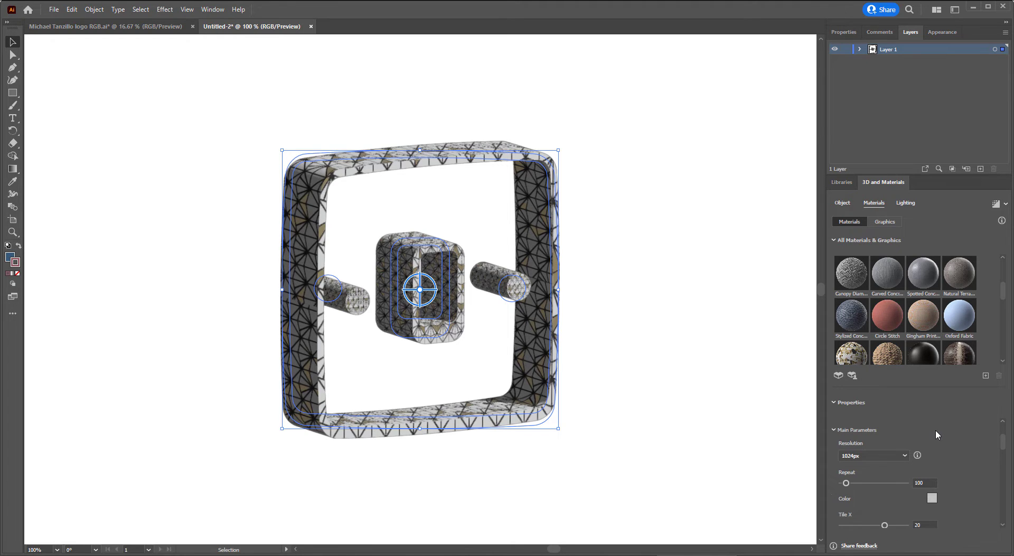
scroll(929, 460, "down", 3)
left_click(929, 450)
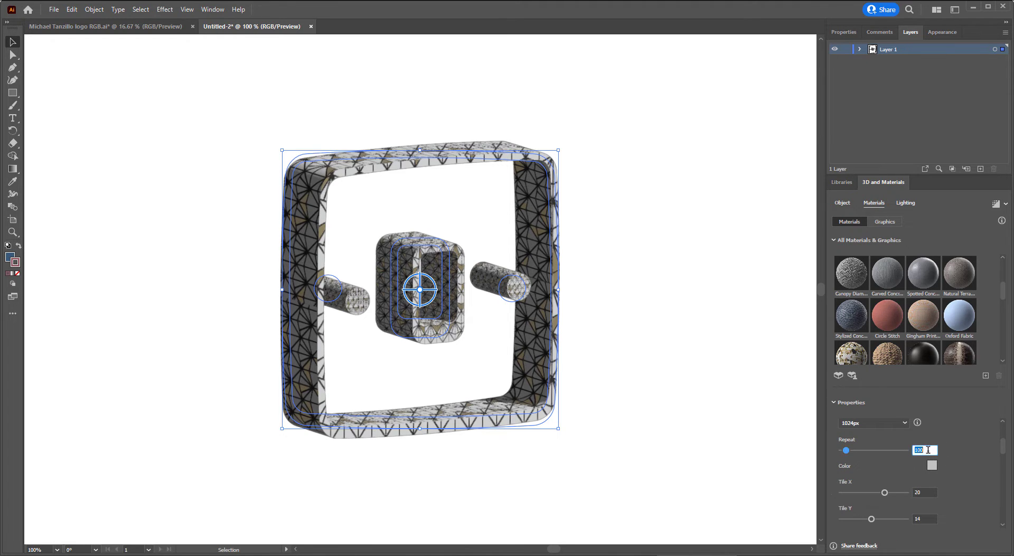
type("50")
key("Return")
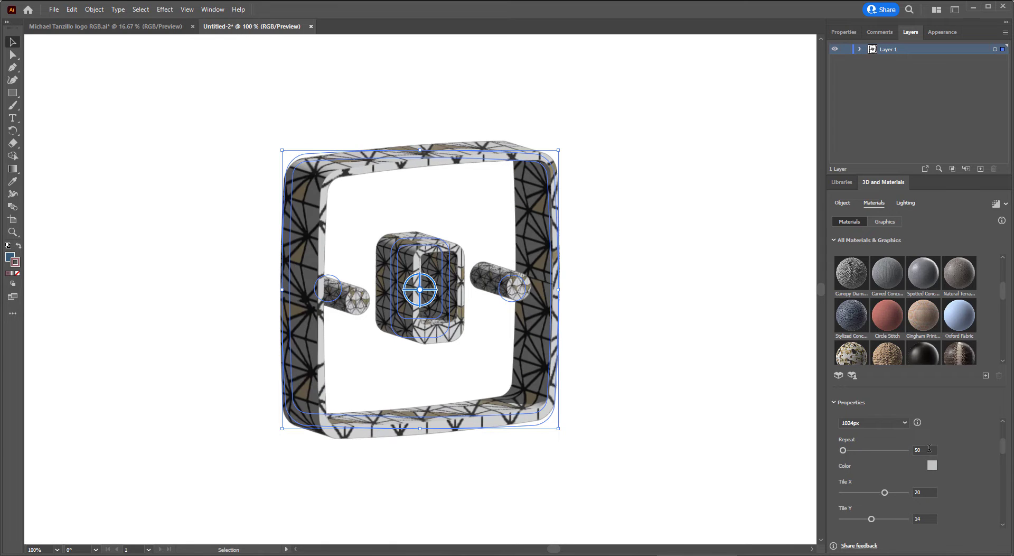
left_click(927, 450)
type("200")
key("Return")
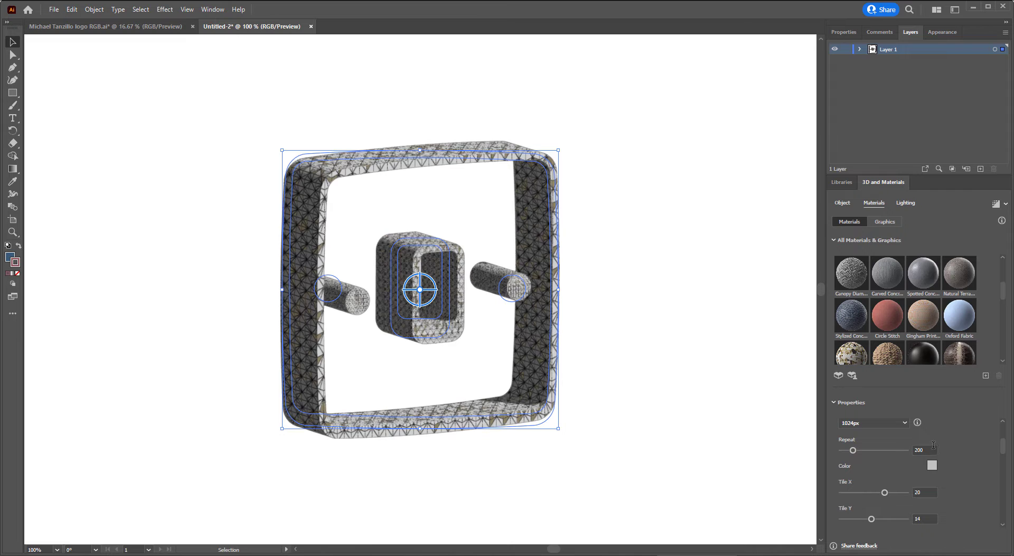
Try moving the extruded icon about 20 px sideways and 72 px down, undo the move, and deselect the icon.
left_click_drag(458, 333, 469, 371)
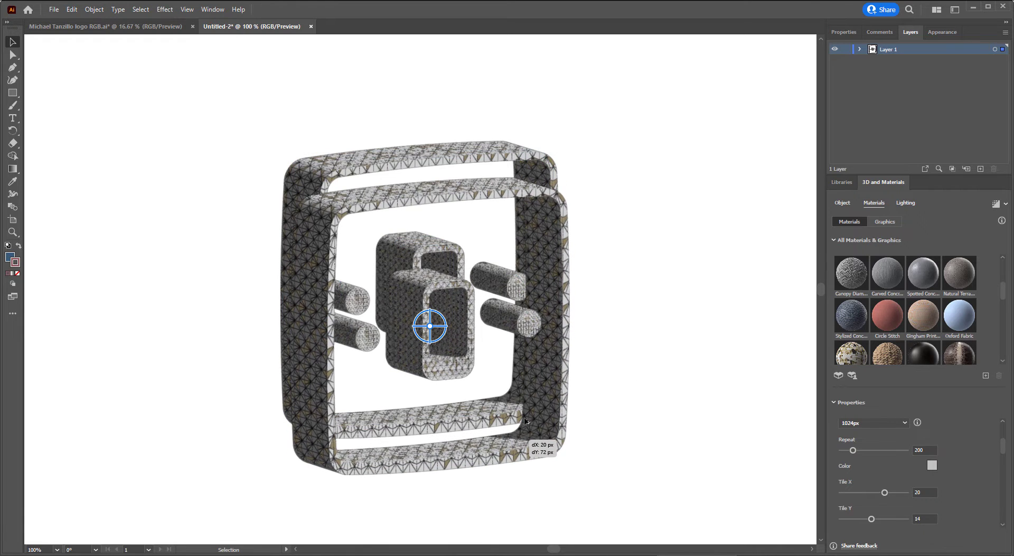
key("ctrl+z")
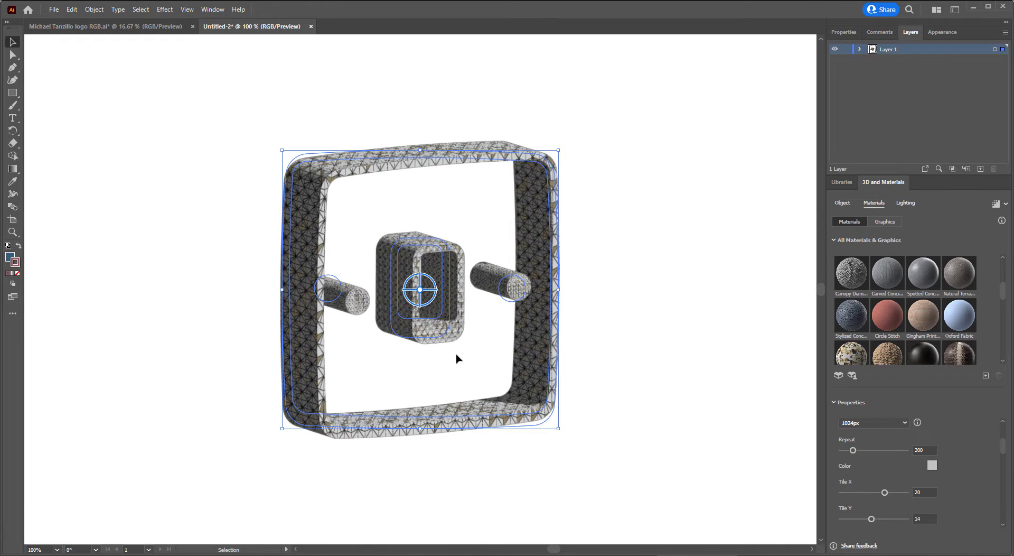
left_click(670, 376)
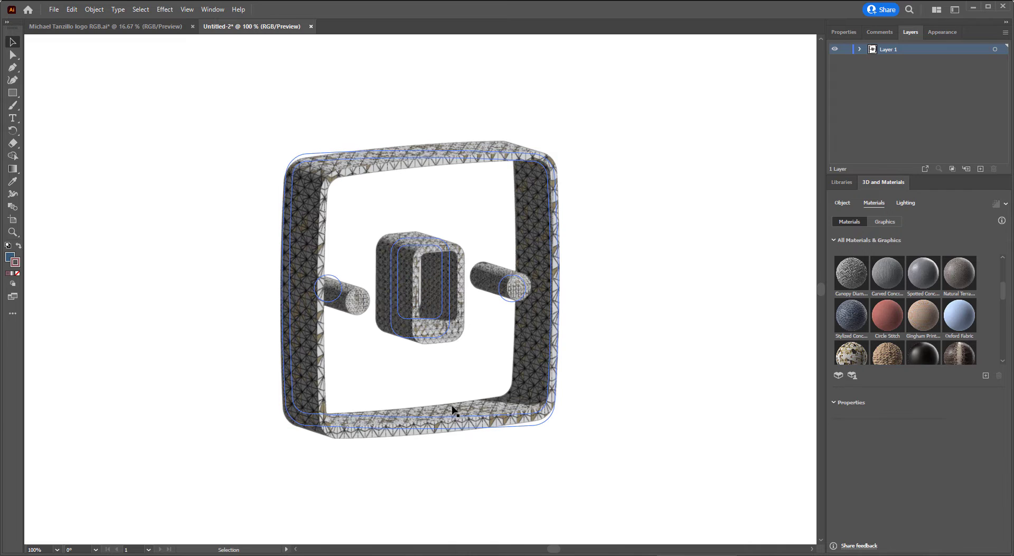
Set the triangle color of the icon's Wallpaper Wireframe Pattern material to red, FF0303.
left_click(533, 418)
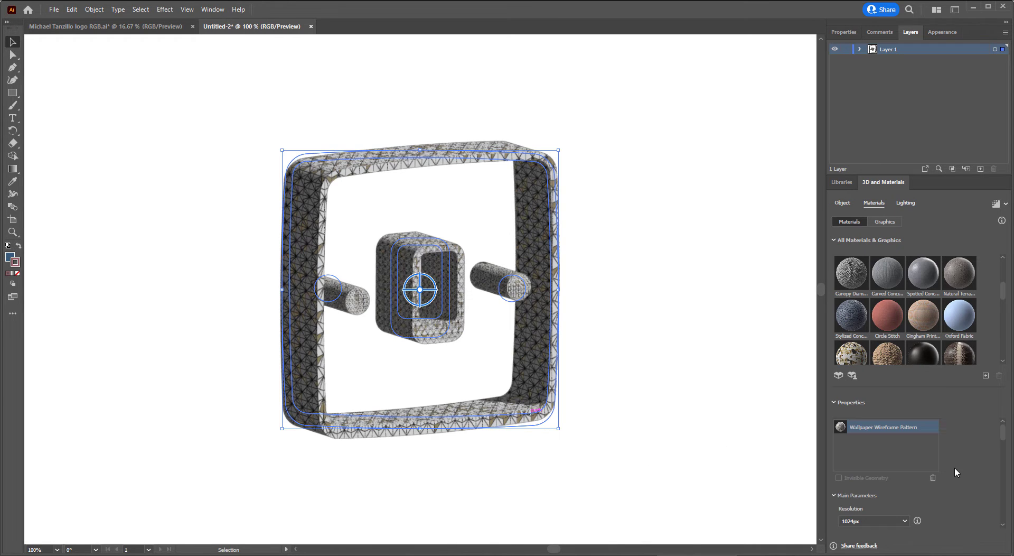
scroll(951, 471, "down", 2)
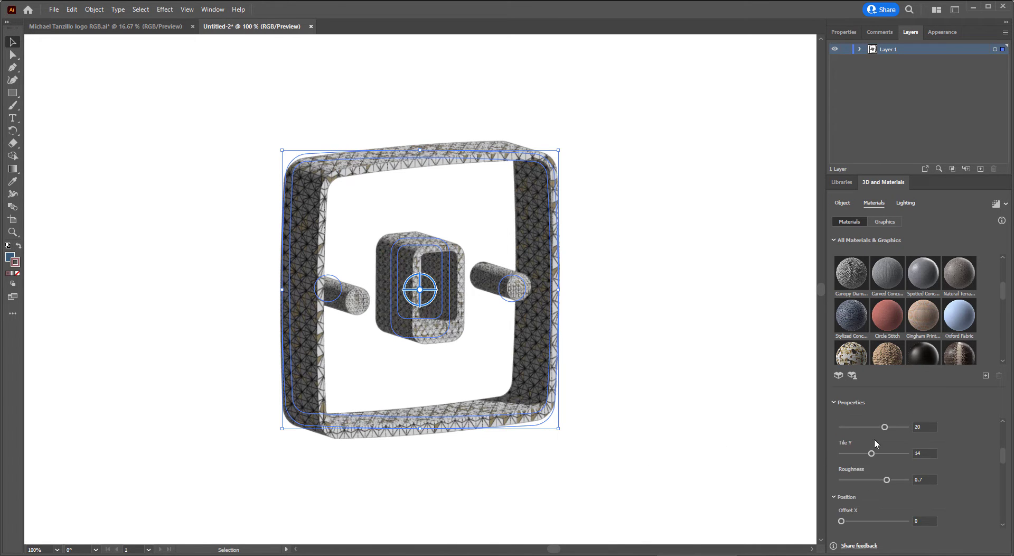
scroll(914, 470, "down", 2)
scroll(951, 479, "down", 2)
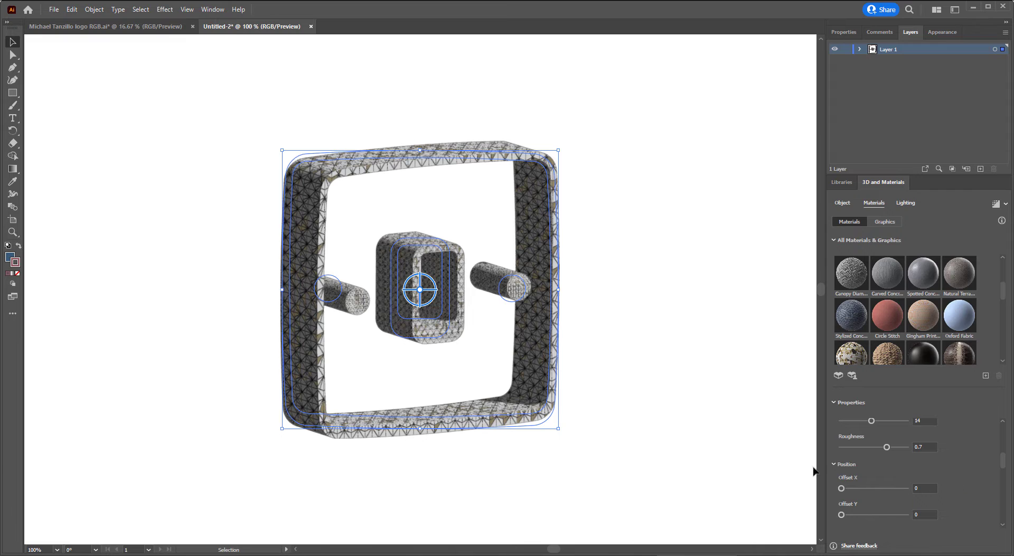
scroll(932, 474, "down", 3)
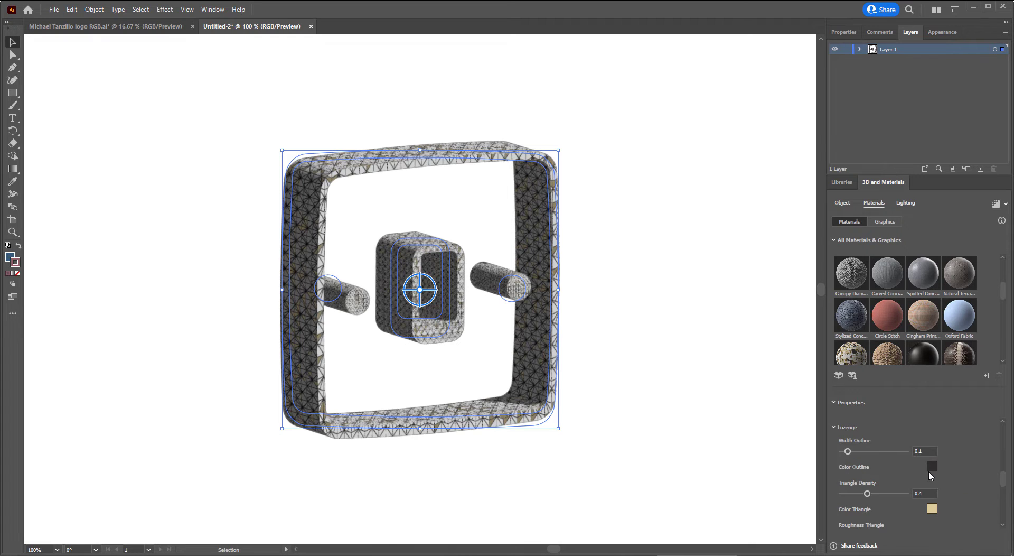
scroll(929, 475, "down", 2)
left_click(932, 476)
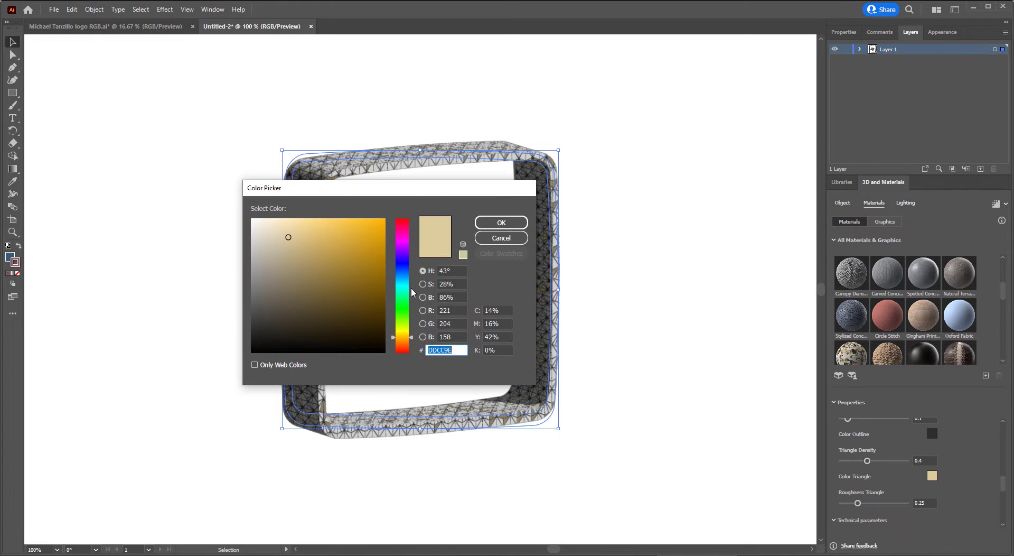
left_click_drag(405, 229, 406, 219)
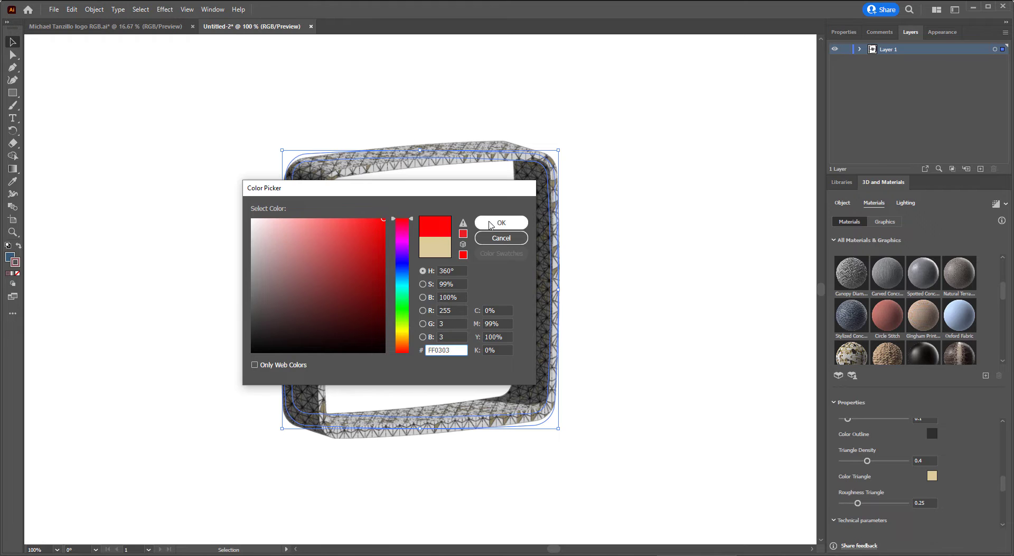
left_click(494, 222)
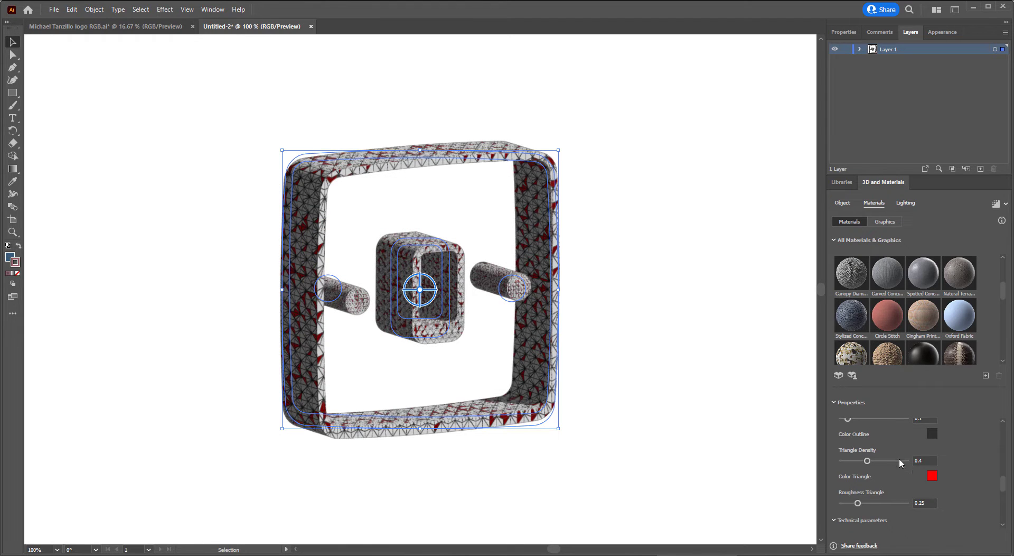
Set the material's Lozenge outline width to 0.66 and its outline color to bright yellow.
scroll(899, 457, "up", 2)
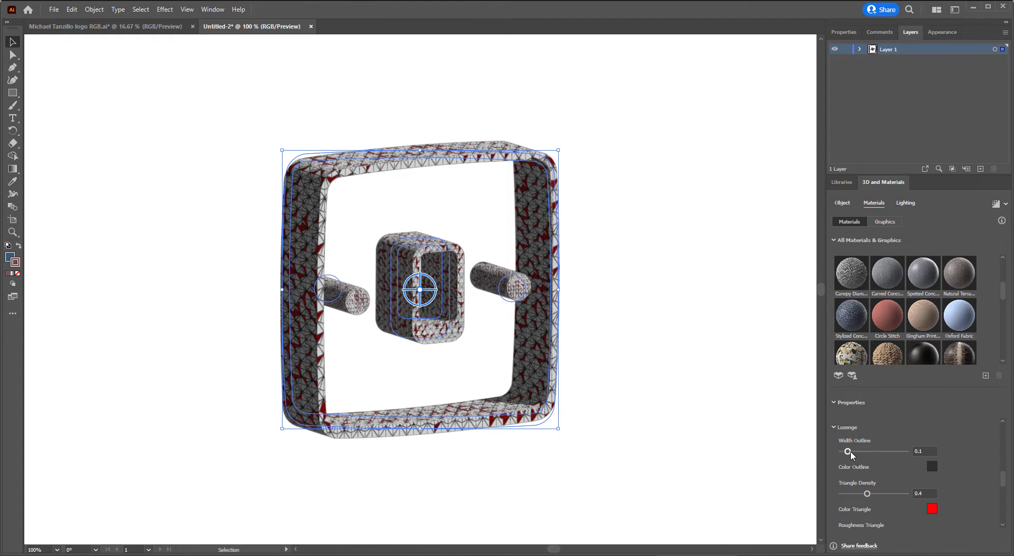
left_click(933, 465)
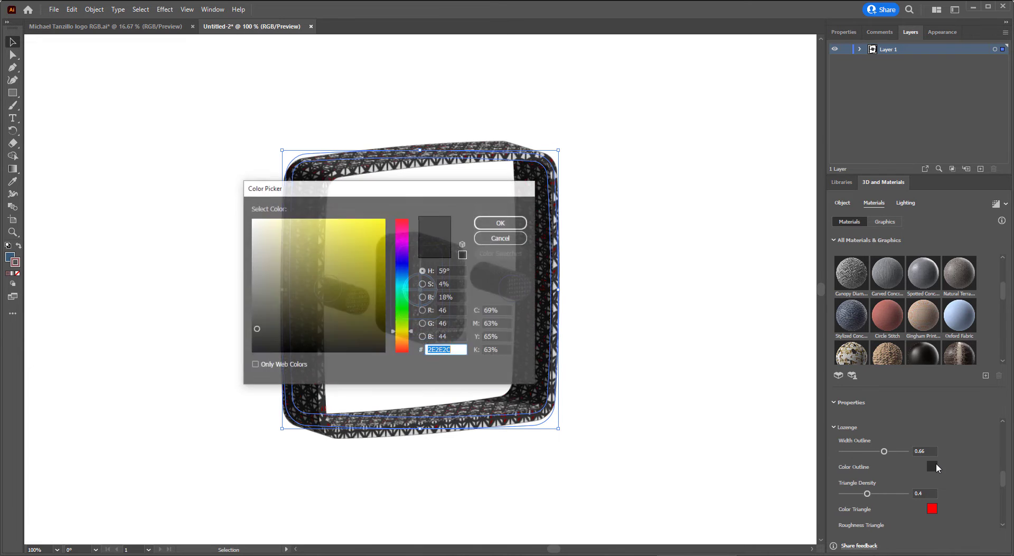
left_click(384, 220)
left_click(501, 222)
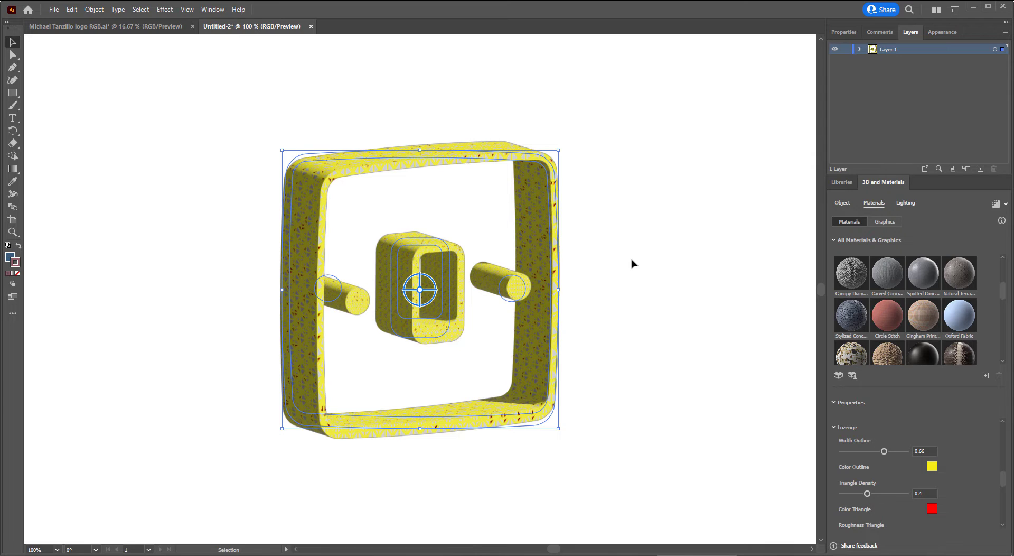
left_click(842, 203)
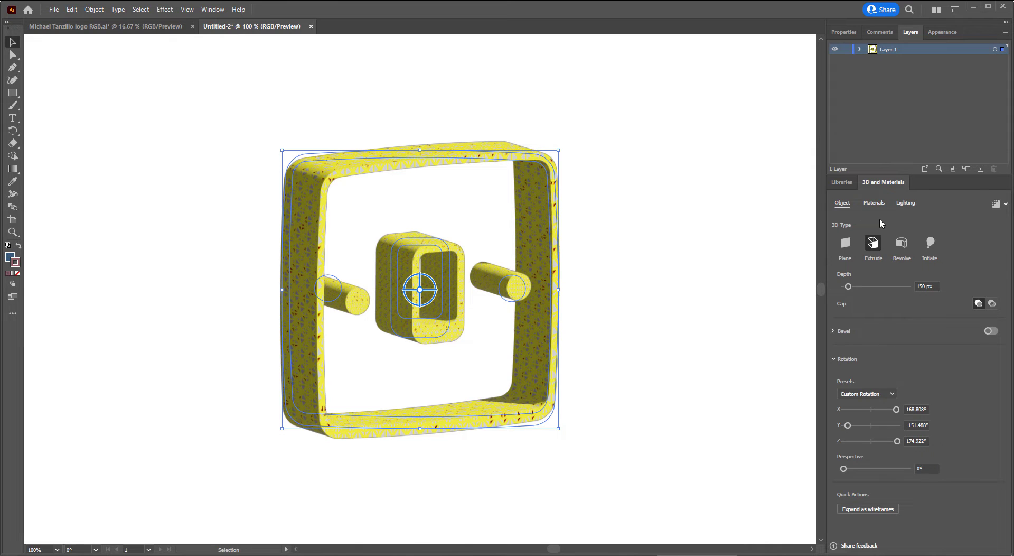
left_click(875, 202)
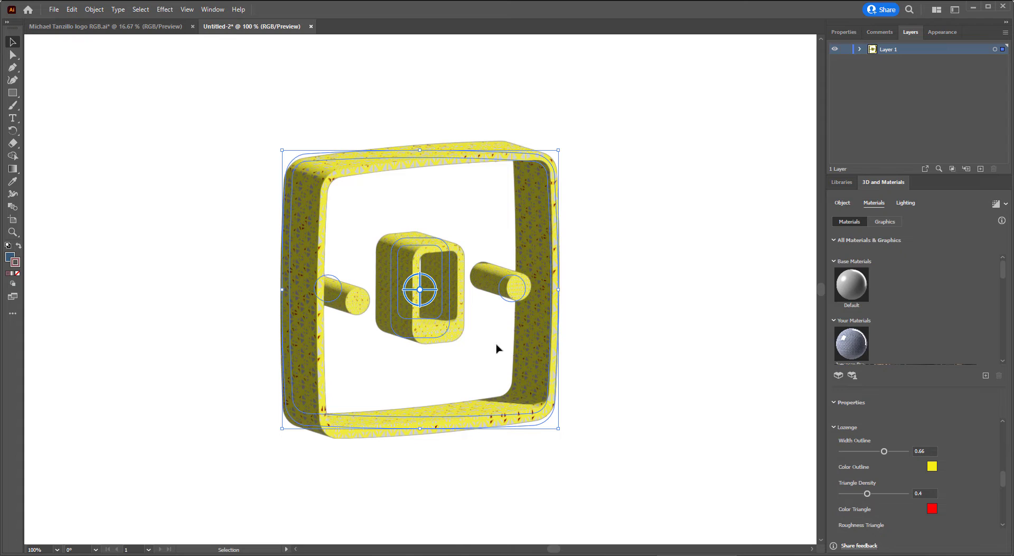
Reset the extruded icon to the Default base material and copy the flat light-switch icon from the logo document into Untitled-2.
left_click(857, 292)
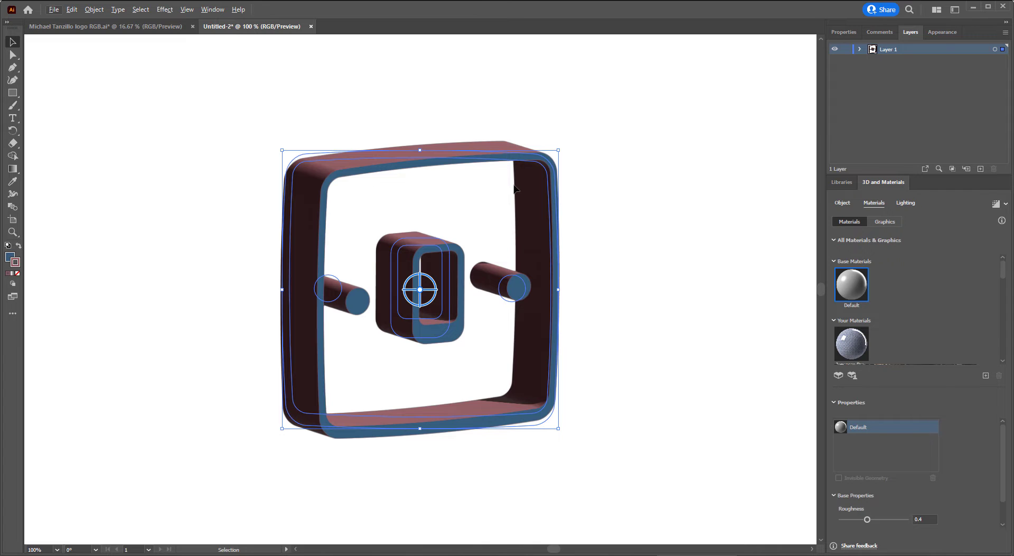
left_click(129, 28)
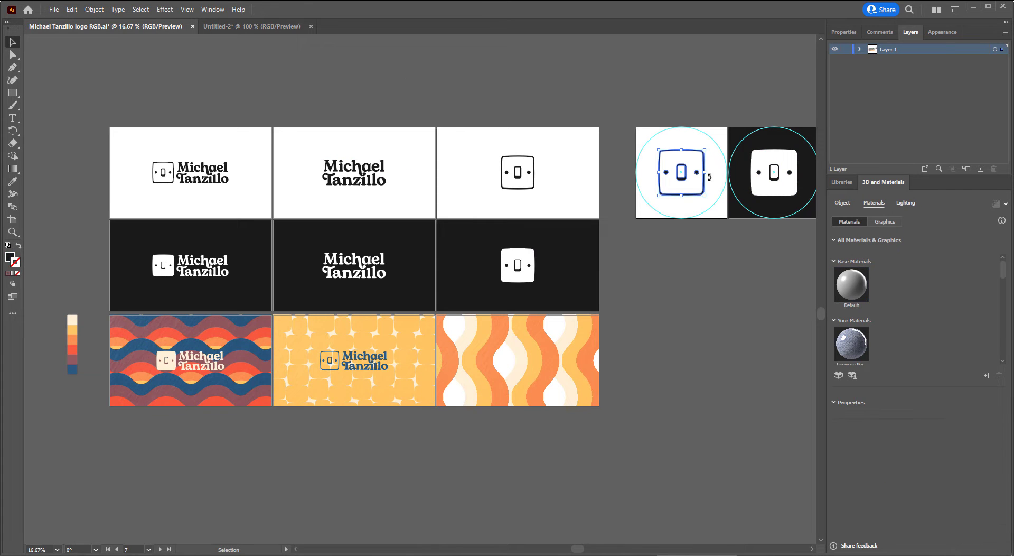
left_click(264, 28)
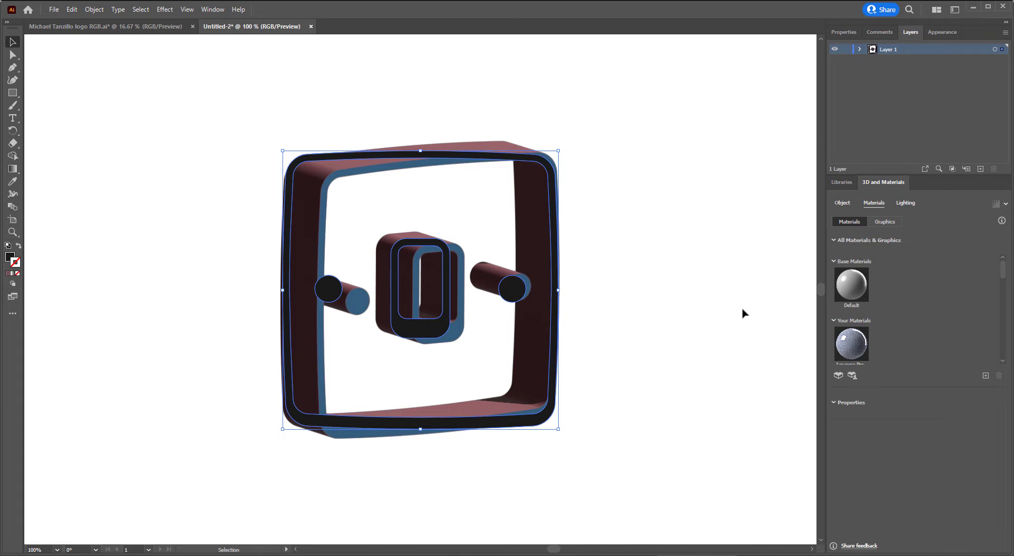
Add the pasted flat icon to the graphics library as a single graphic and hide its group.
left_click(885, 222)
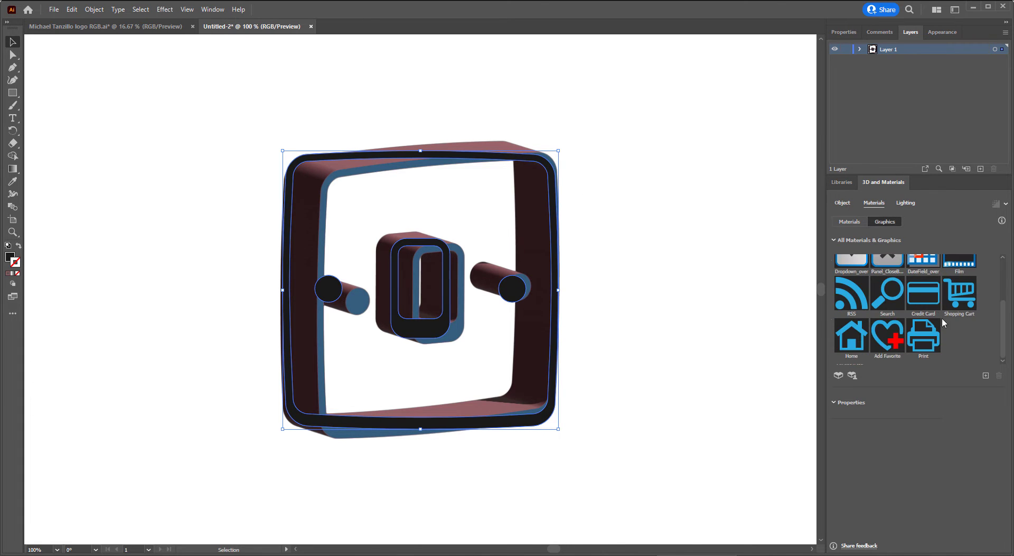
scroll(893, 318, "up", 2)
scroll(886, 313, "down", 3)
left_click(986, 376)
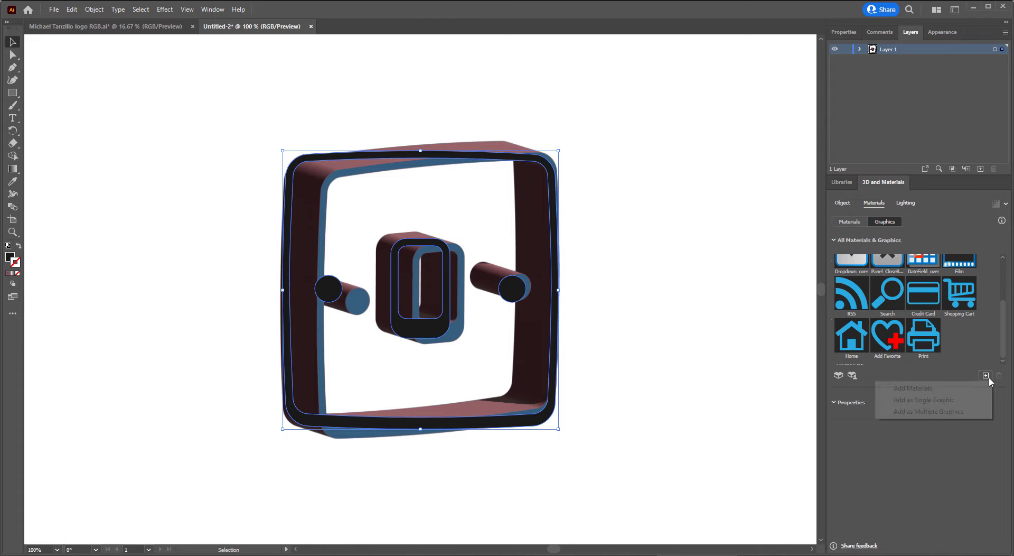
left_click(950, 404)
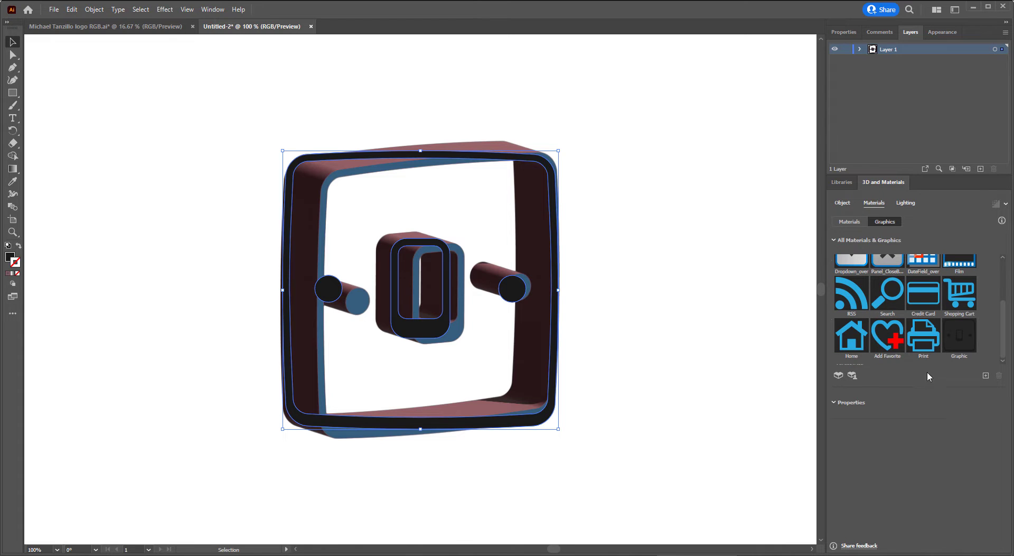
left_click(861, 49)
left_click(835, 60)
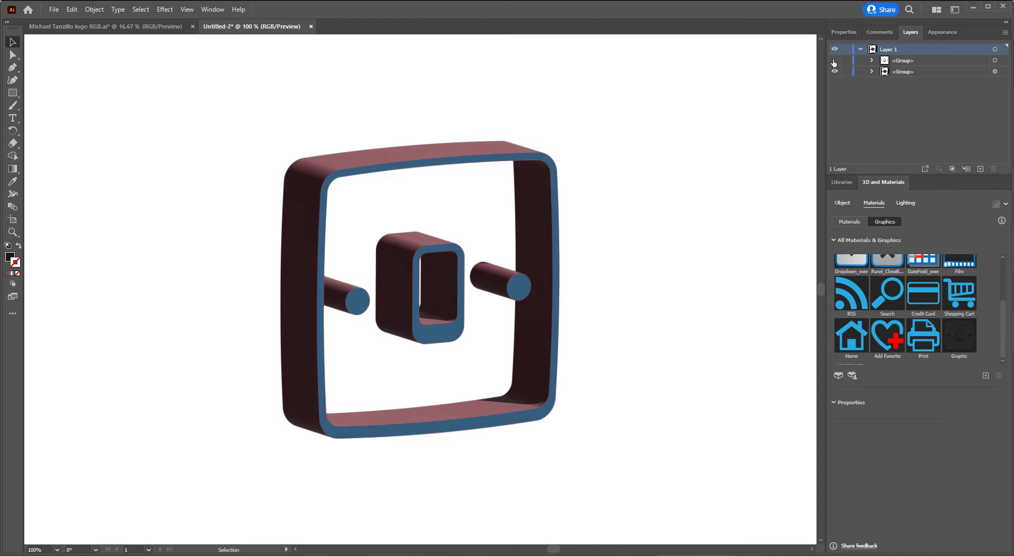
Apply the new light-switch graphic to the extruded icon, scaled to 25% and placed on the frame's lower inner face.
key("ctrl+a")
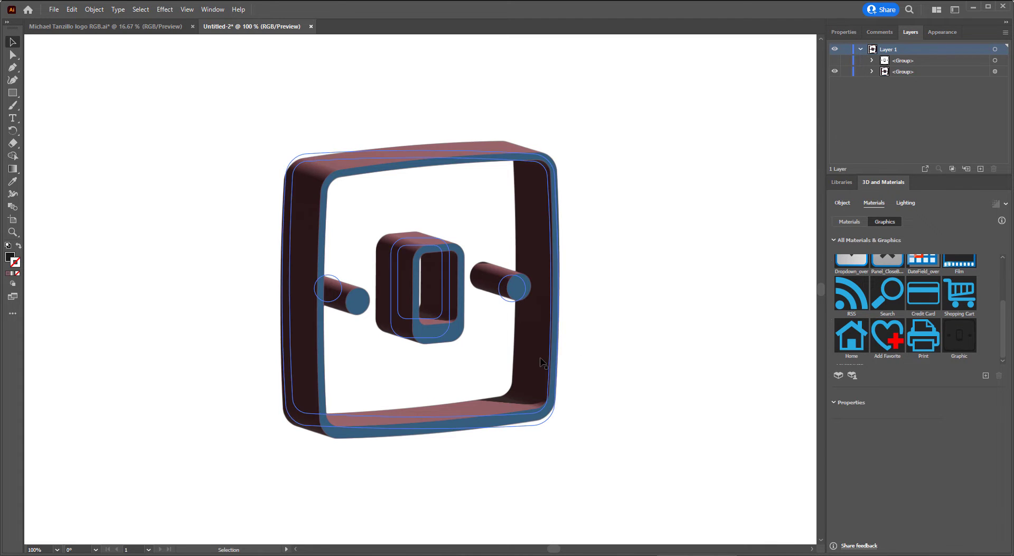
left_click(958, 337)
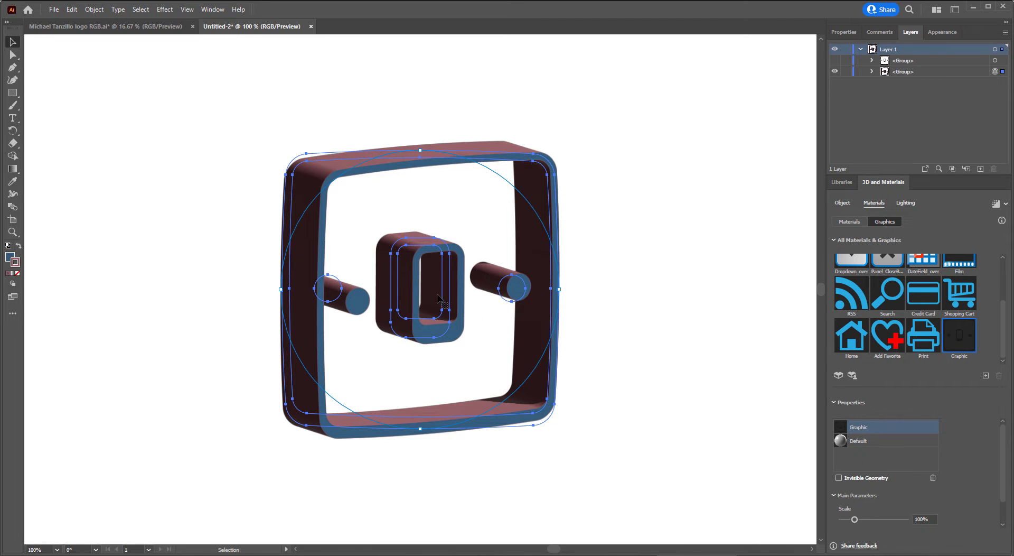
left_click_drag(445, 311, 484, 402)
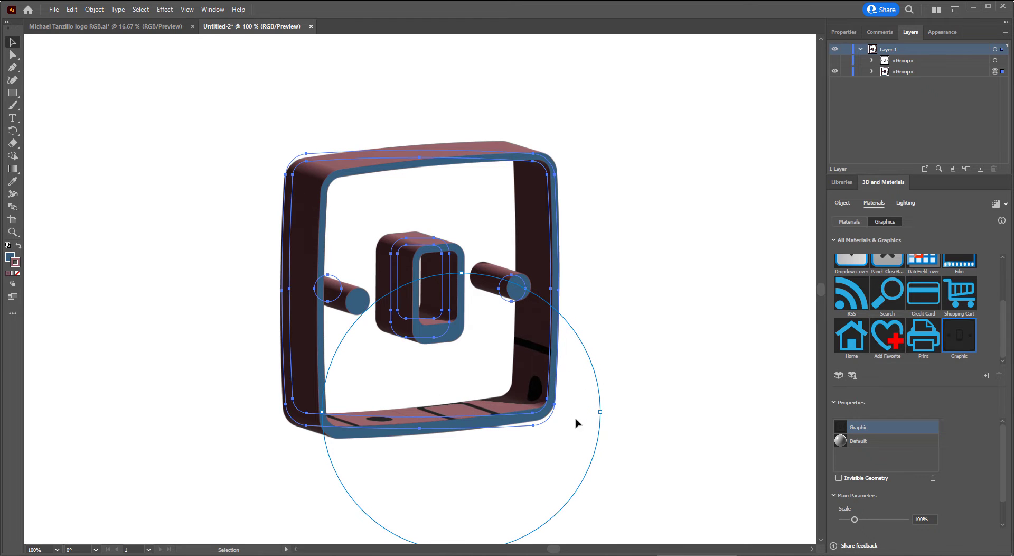
left_click(921, 519)
type("25")
key("Return")
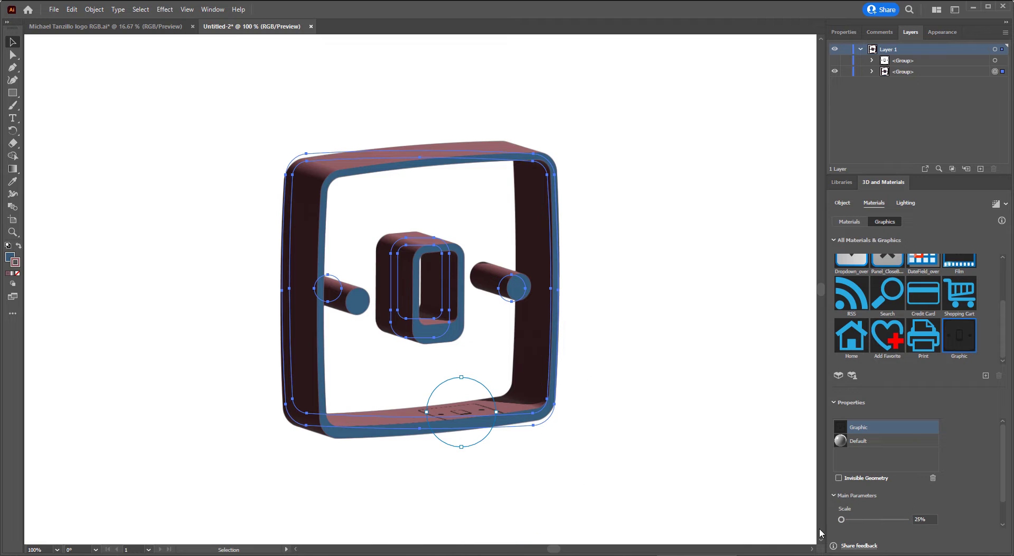
left_click_drag(466, 412, 440, 412)
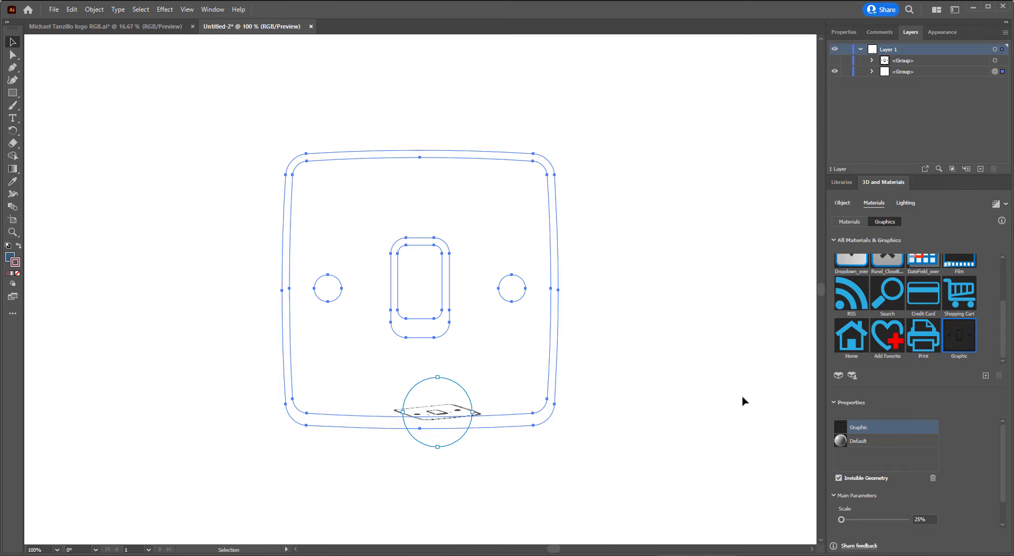
Turn off Invisible Geometry for the extruded icon and delete the graphic applied to it.
left_click(715, 425)
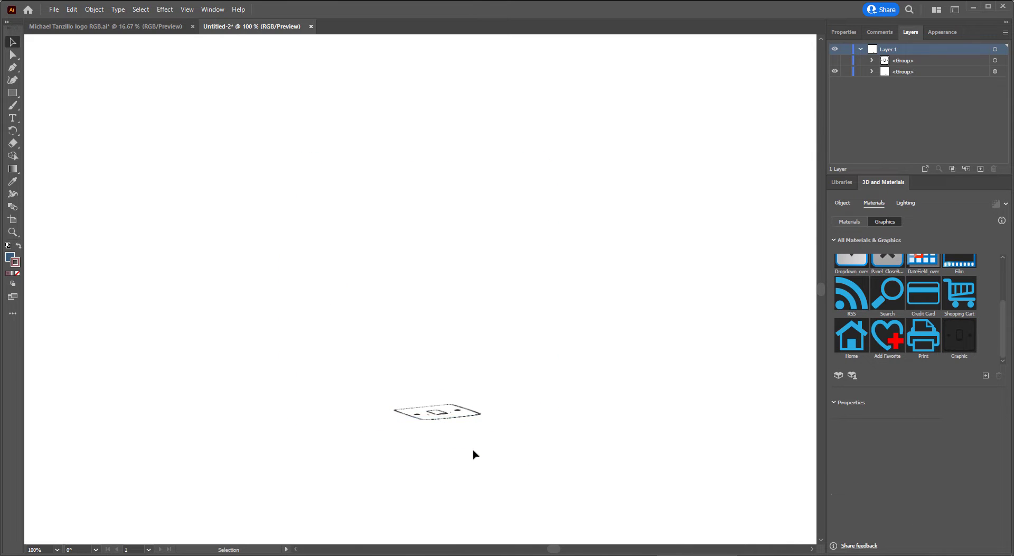
left_click(496, 415)
left_click(840, 479)
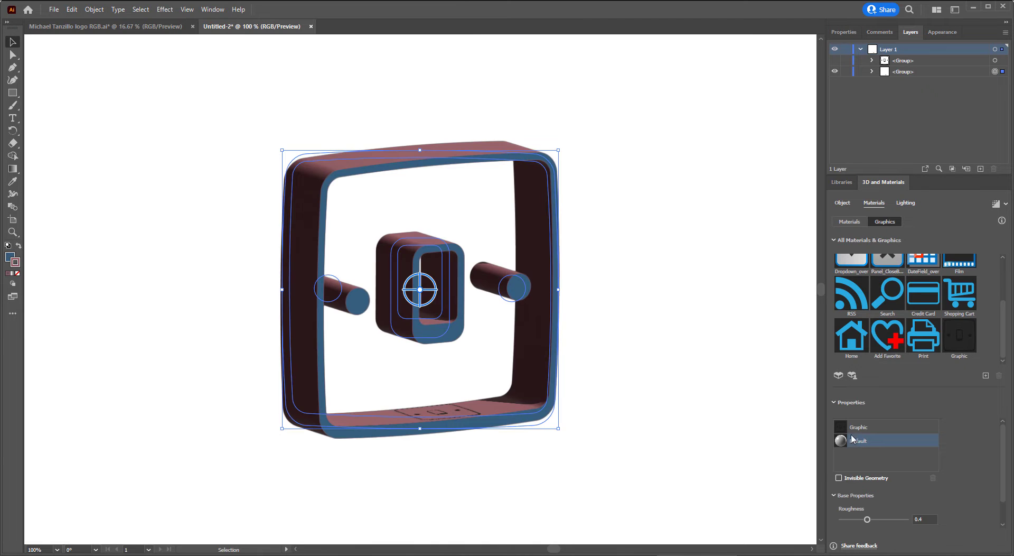
left_click(933, 478)
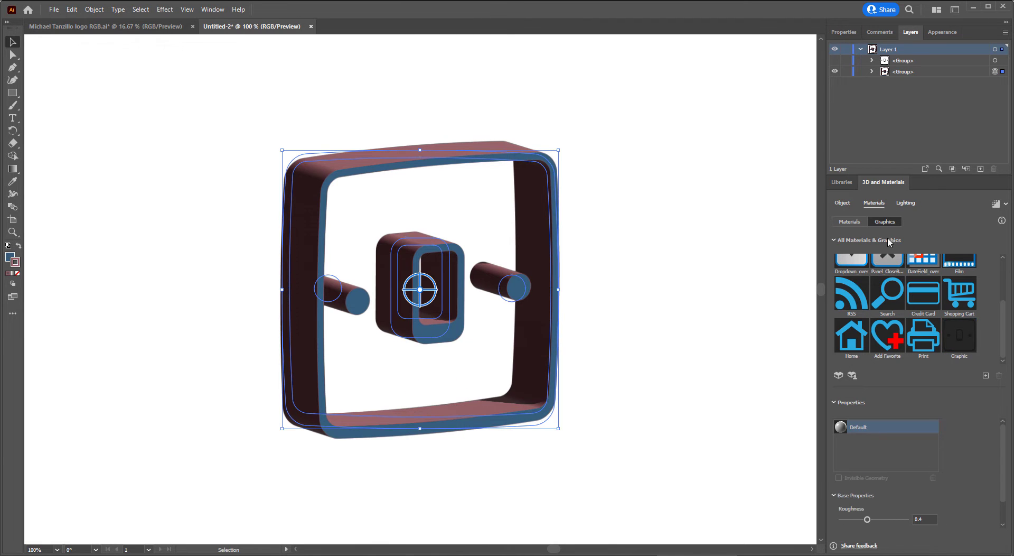
Apply the Wallpaper Wireframe Pattern Substance material to the extruded icon and deselect it.
left_click(848, 221)
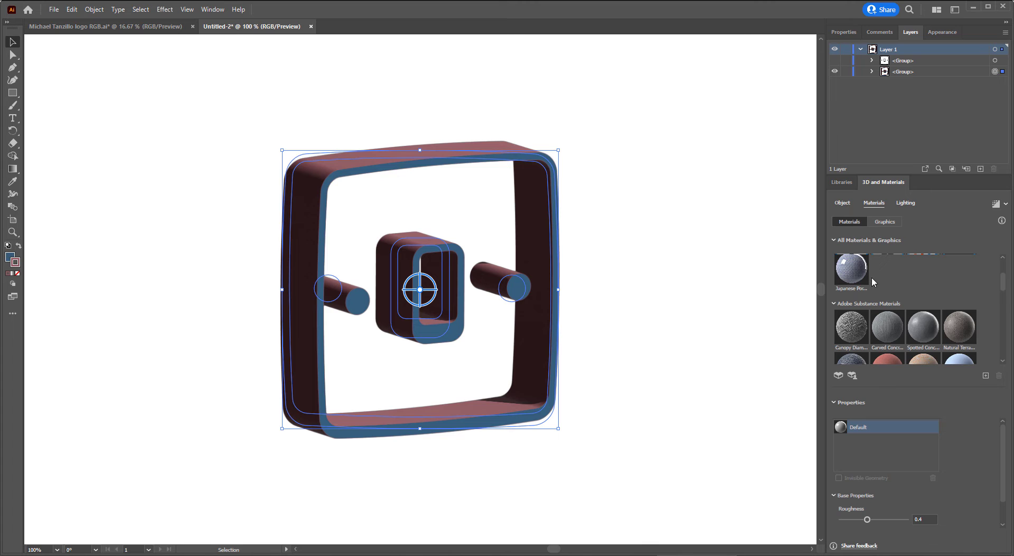
scroll(902, 320, "down", 5)
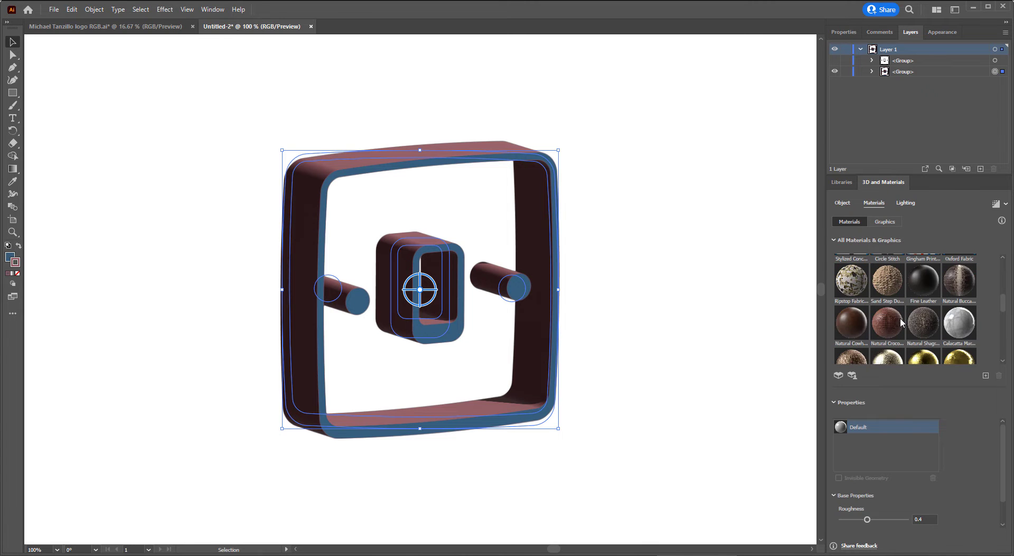
scroll(901, 323, "down", 2)
scroll(900, 320, "down", 3)
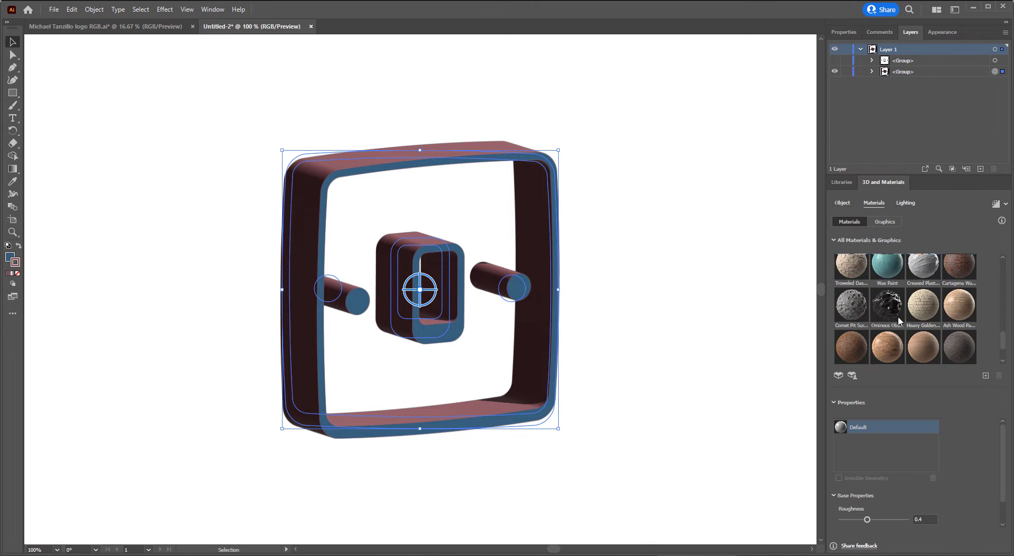
left_click(920, 290)
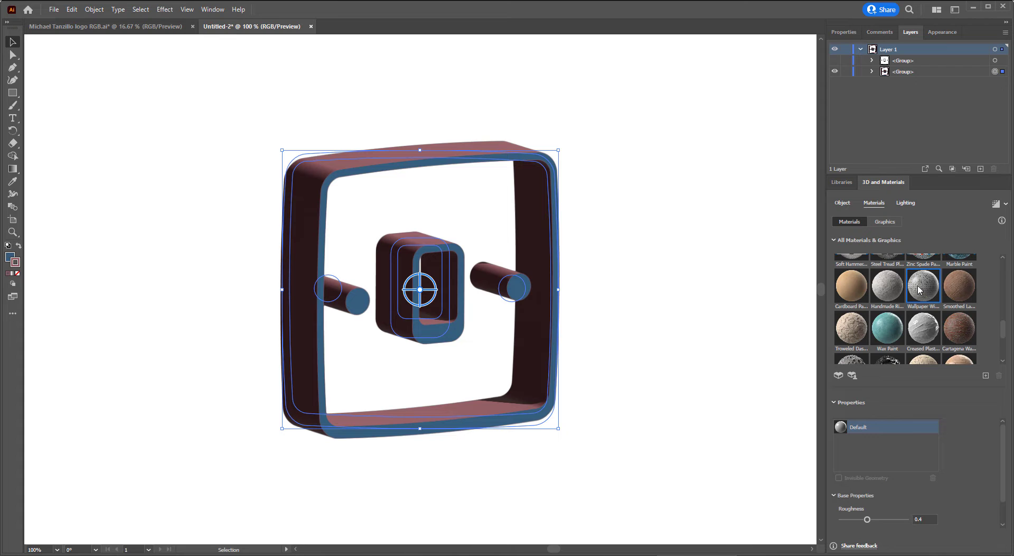
left_click(681, 290)
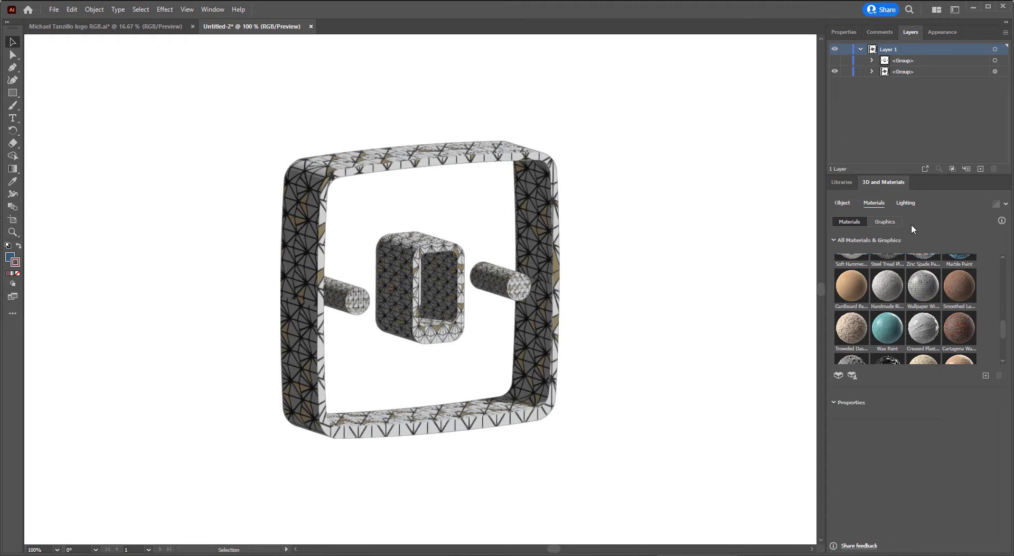
Try the Top Left, Right and Diffuse lighting presets on the extruded icon, and return to Standard.
left_click(906, 204)
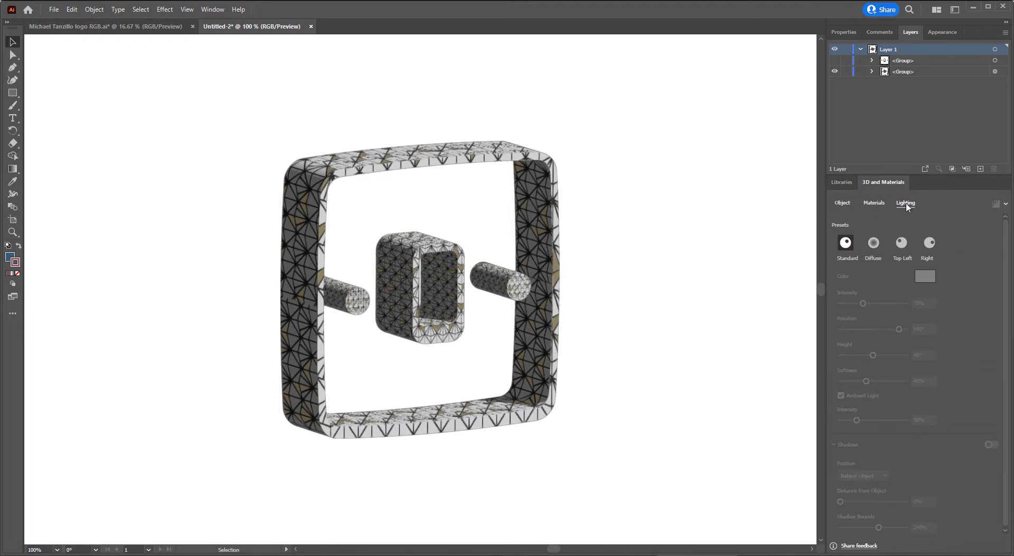
left_click(549, 195)
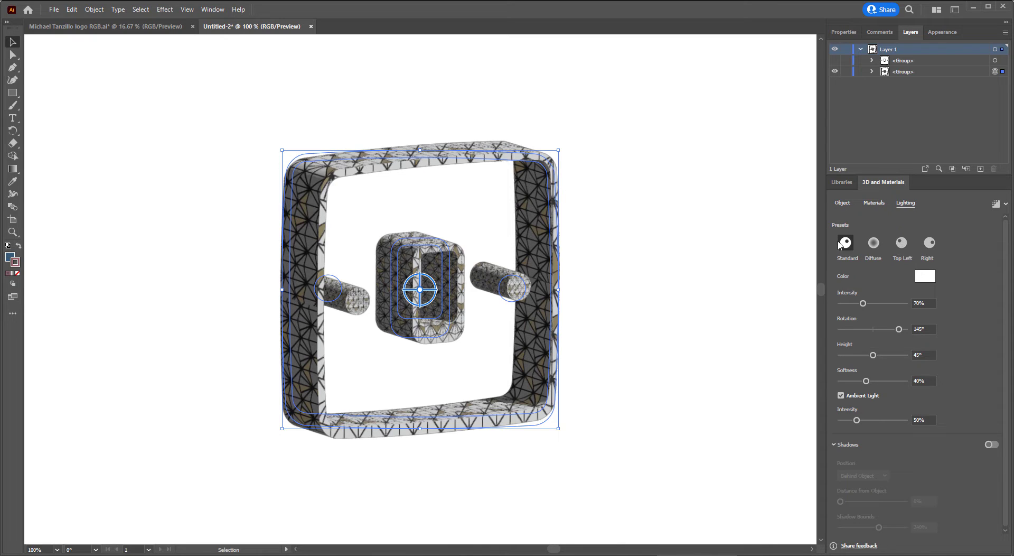
left_click(902, 246)
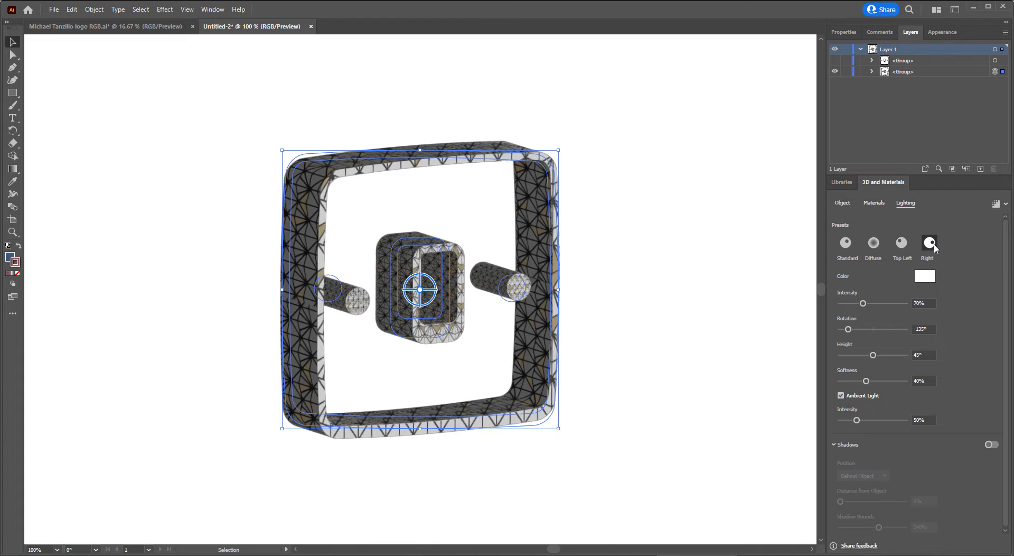
left_click(874, 243)
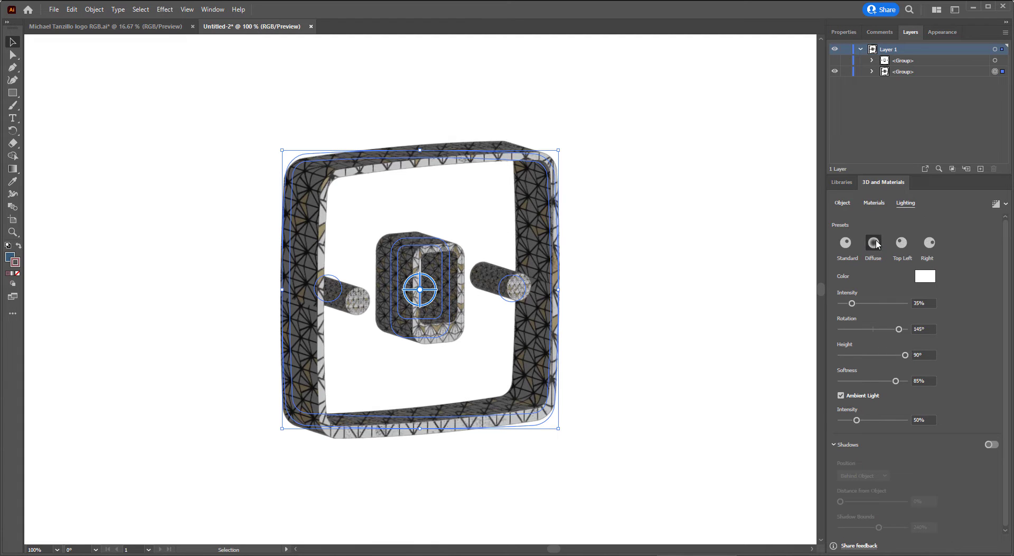
left_click(848, 245)
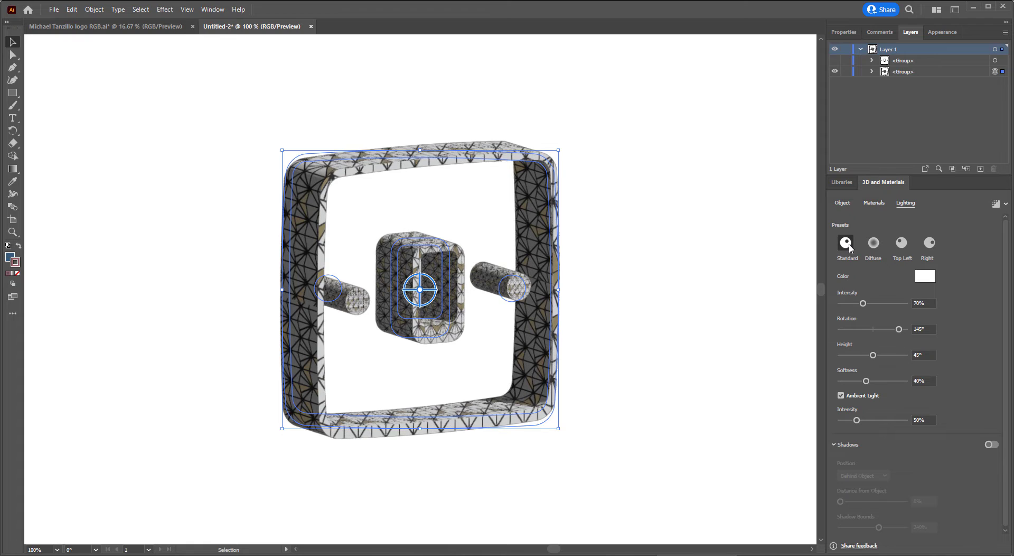
Turn on Ray Tracing in the extruded icon's render settings.
left_click(1006, 204)
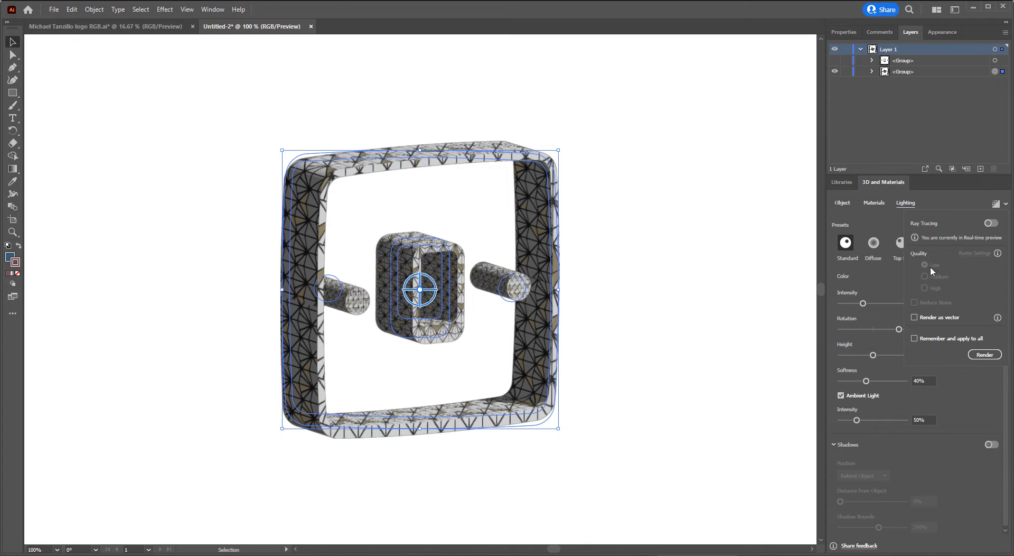
left_click(991, 223)
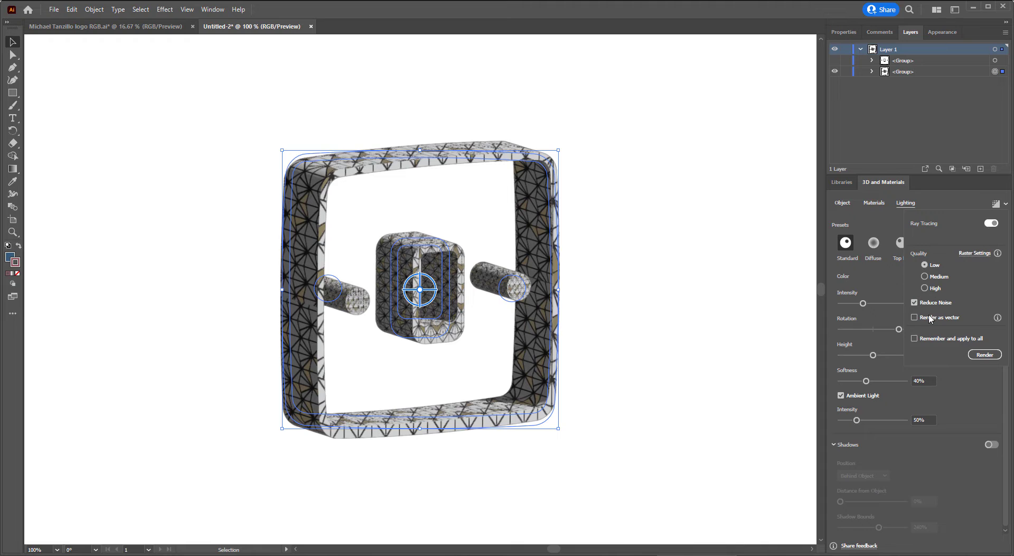
left_click(969, 403)
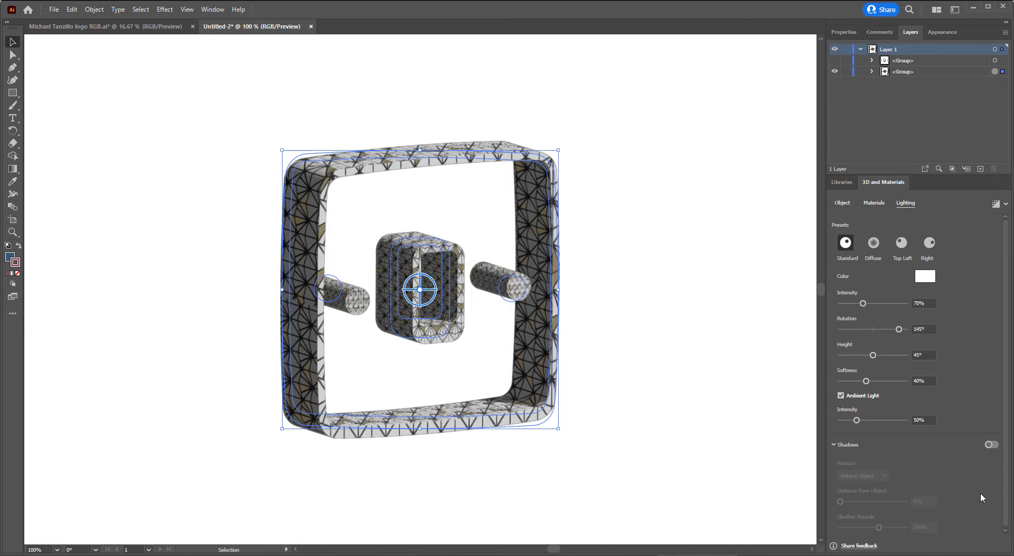
Turn on the icon's shadow, try Top Left lighting before returning to Standard, and render with ray tracing.
left_click(992, 445)
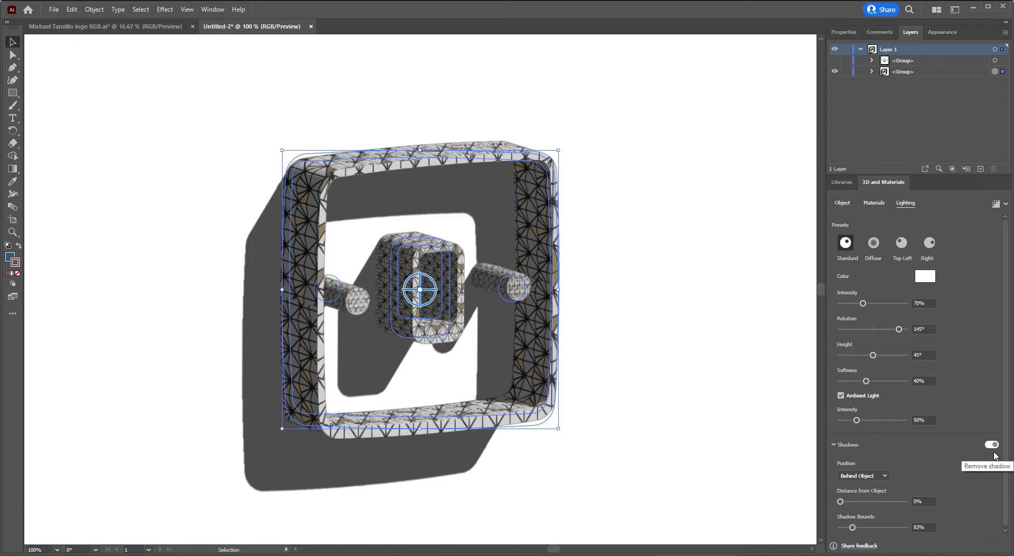
left_click(902, 244)
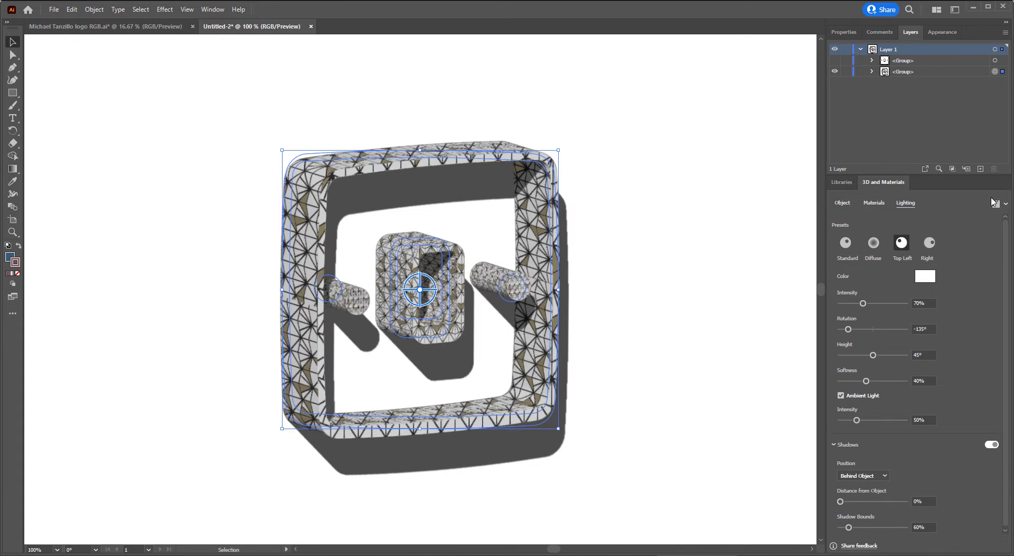
left_click(846, 242)
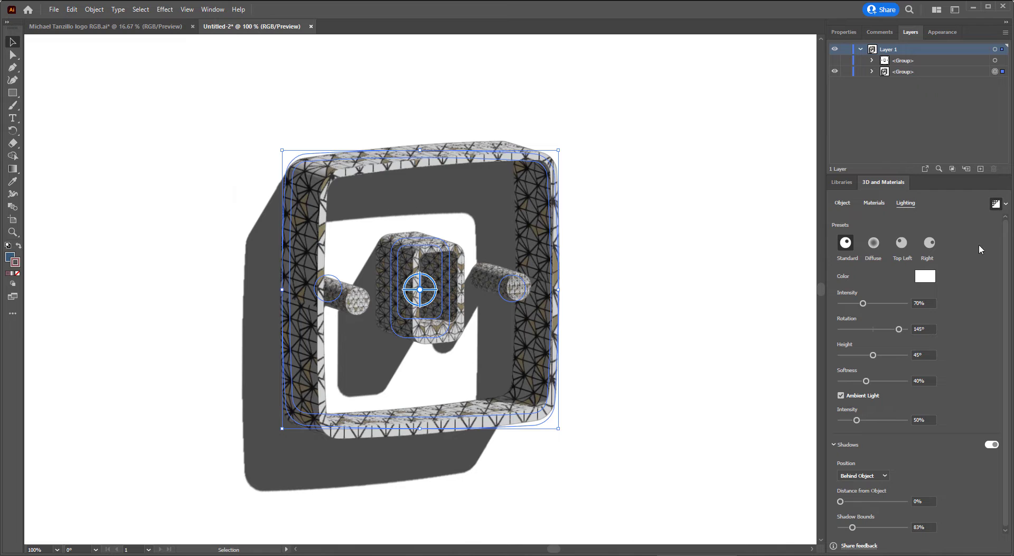
left_click(611, 286)
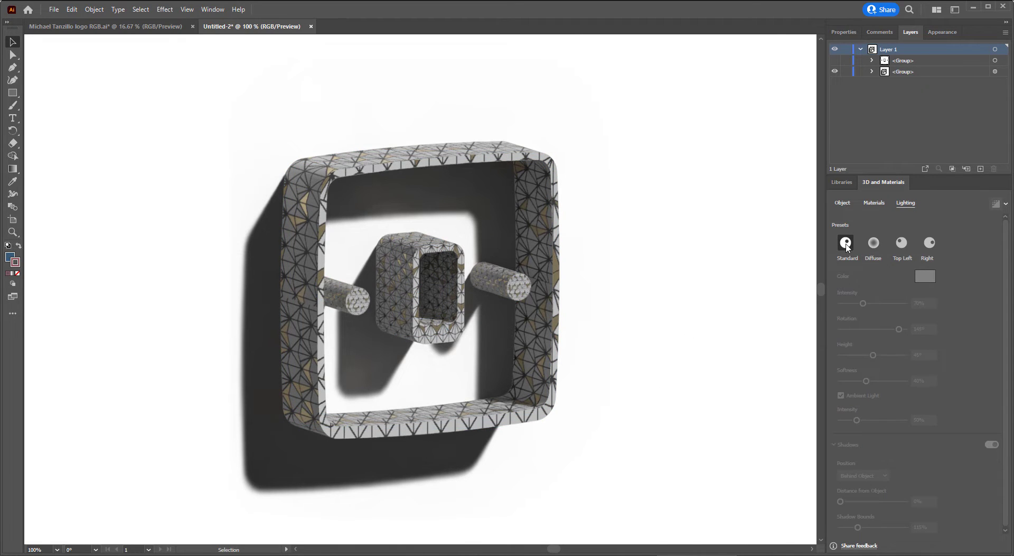
Try the Top Left lighting preset on the ray-traced icon and switch it to the Right preset.
left_click(568, 229)
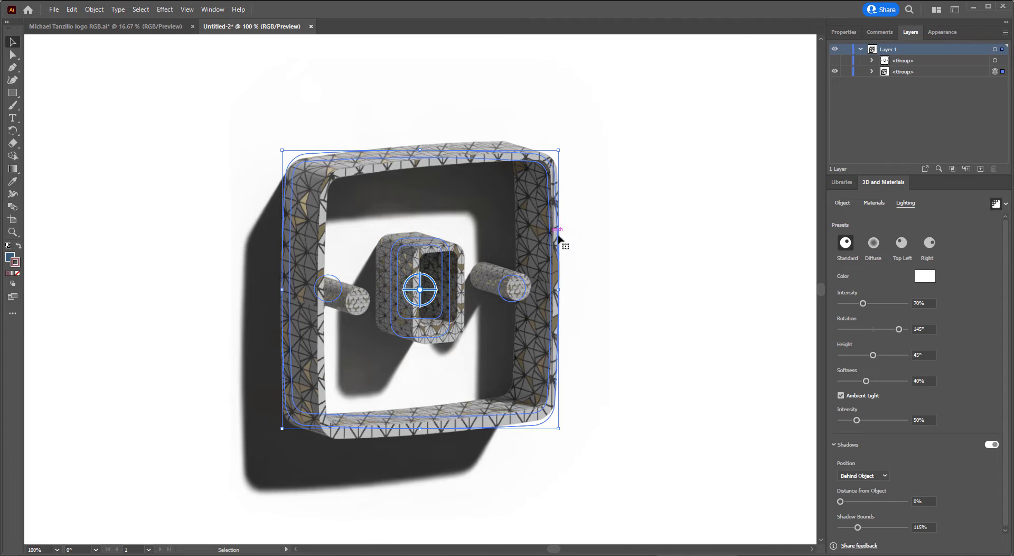
left_click(902, 243)
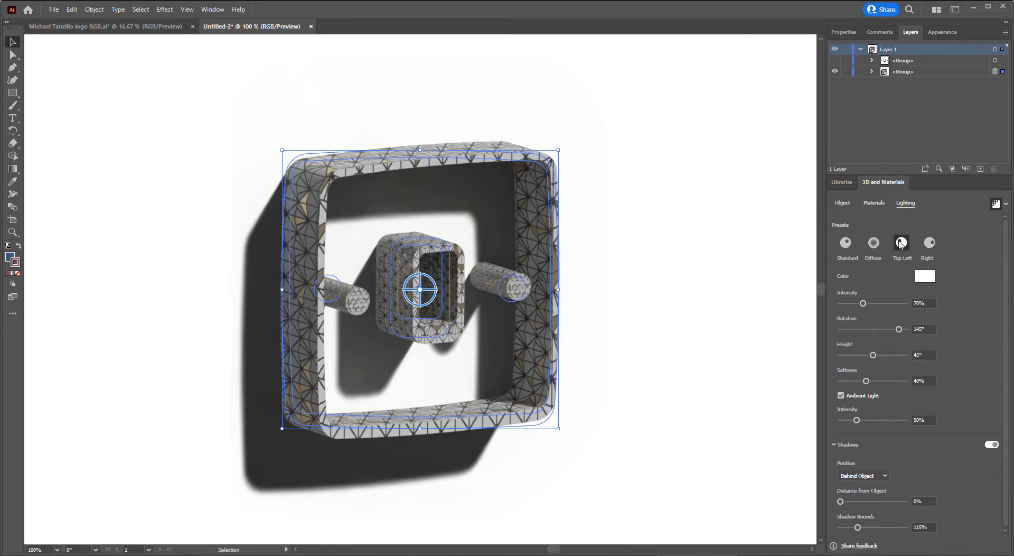
left_click(929, 242)
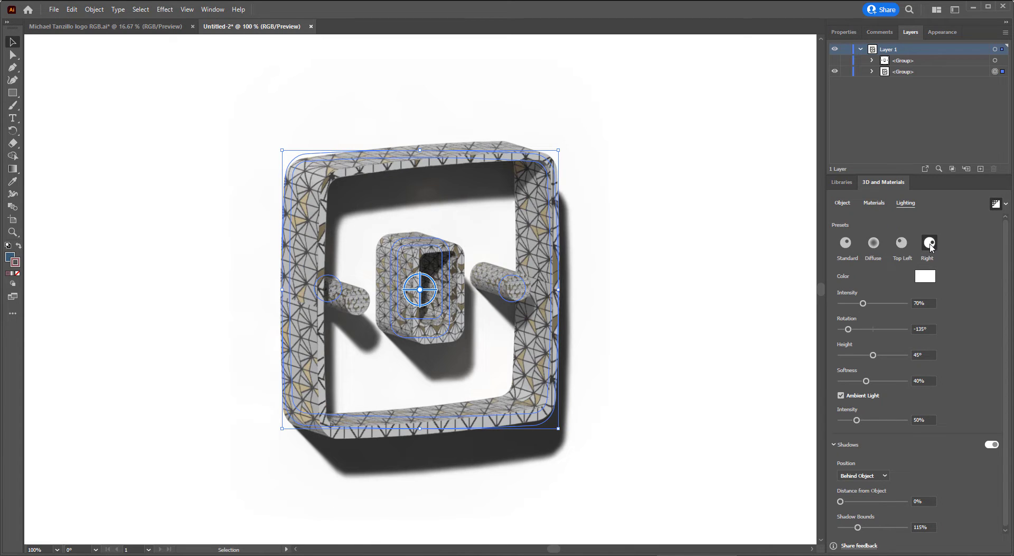
Try the Diffuse lighting preset, return the icon to Standard, and set its shadow position to Below Object.
left_click(877, 247)
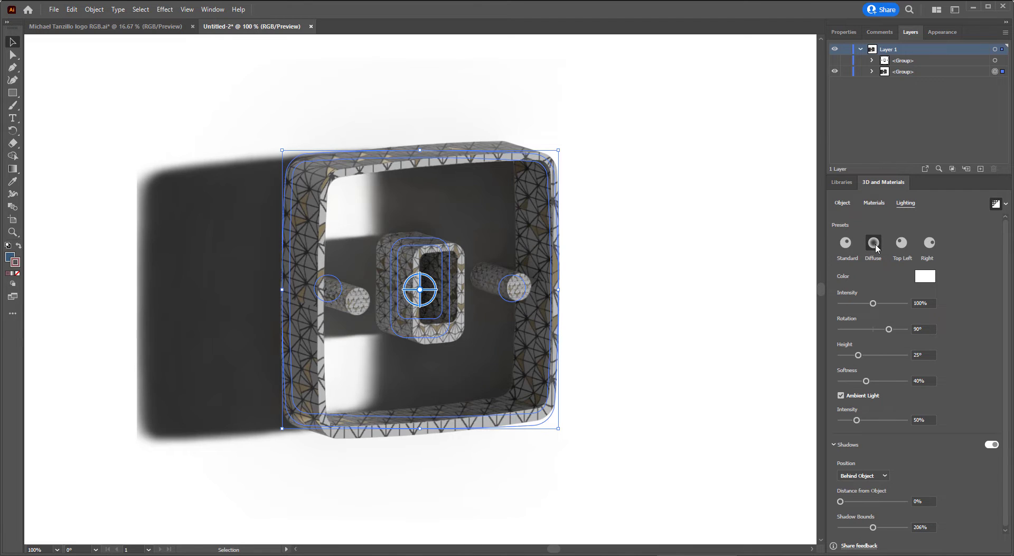
left_click(845, 245)
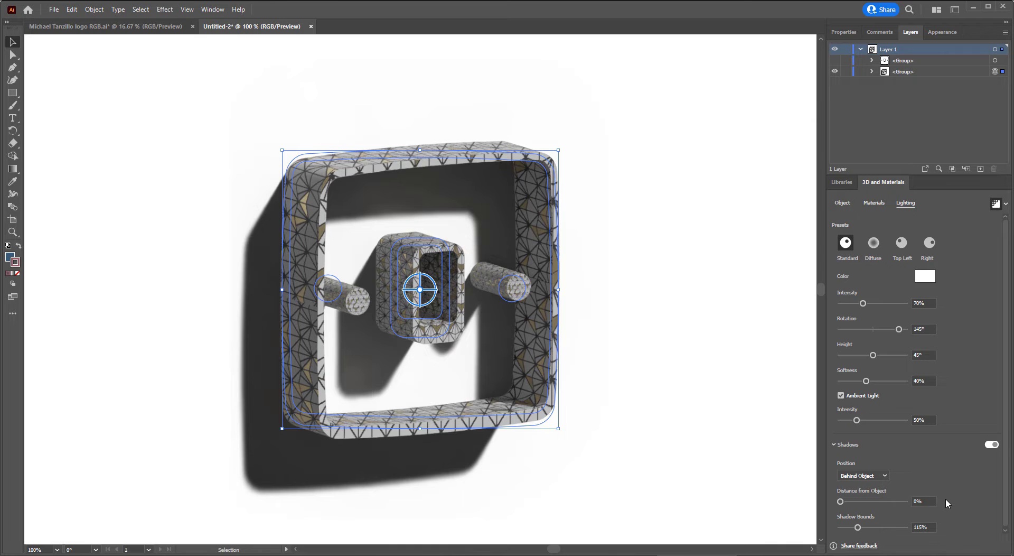
scroll(946, 501, "down", 1)
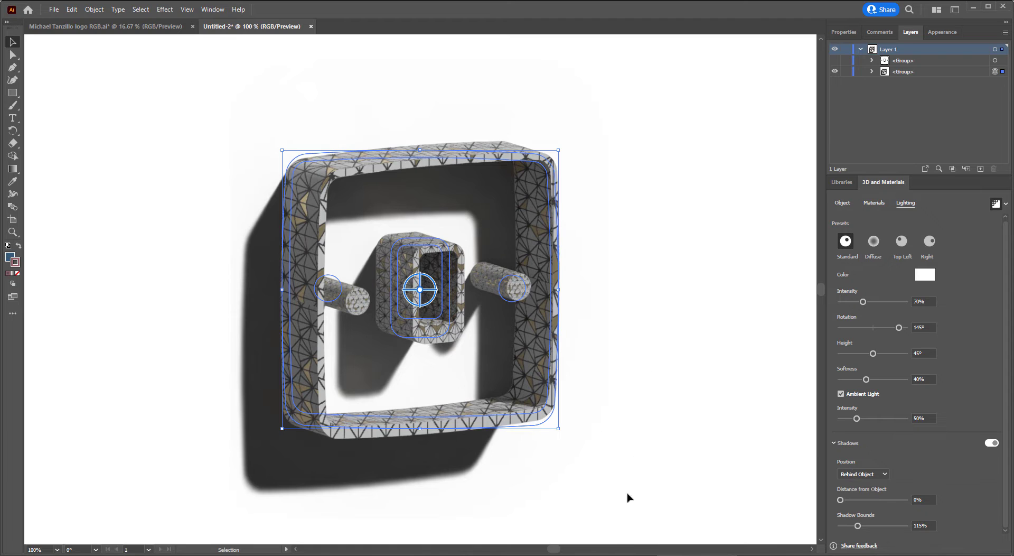
left_click(863, 474)
left_click(859, 495)
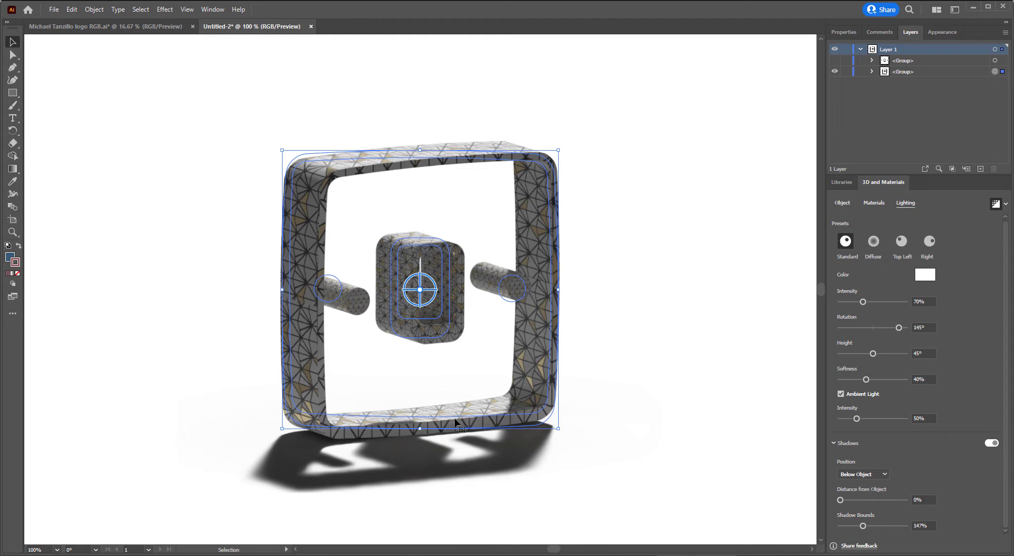
Set the icon's light intensity to 140%, light rotation to 16° and ambient light intensity to 135%.
left_click_drag(864, 303, 886, 302)
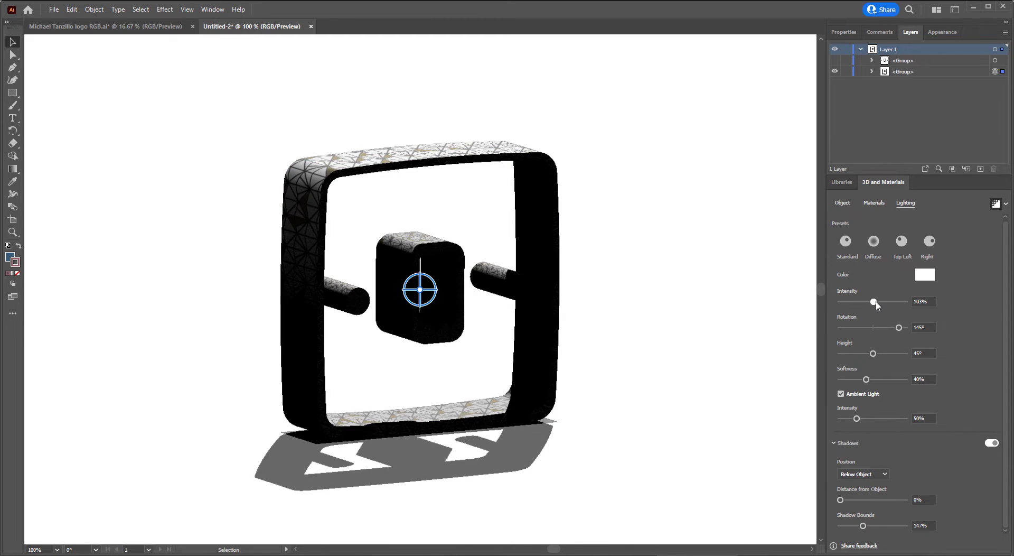
left_click(875, 242)
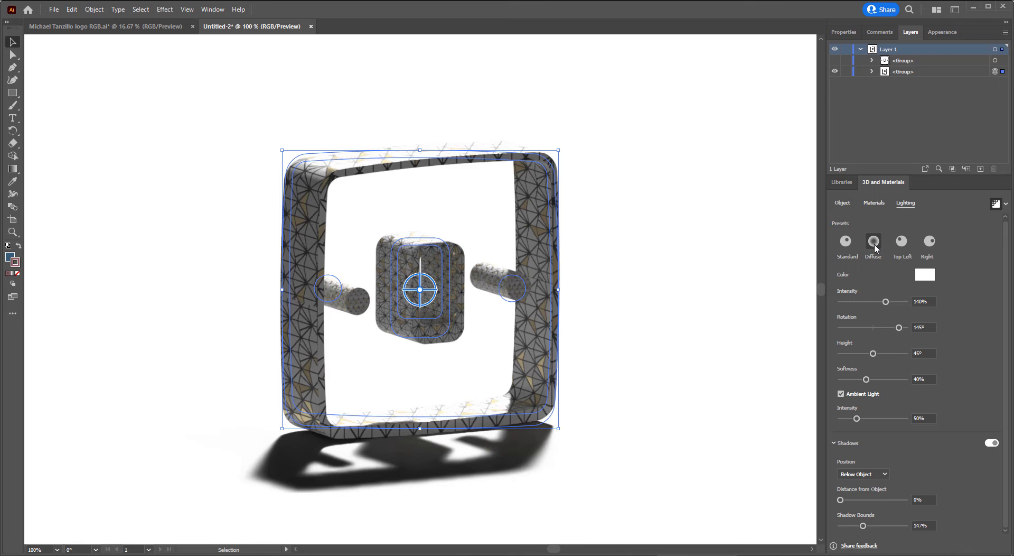
left_click_drag(899, 328, 876, 335)
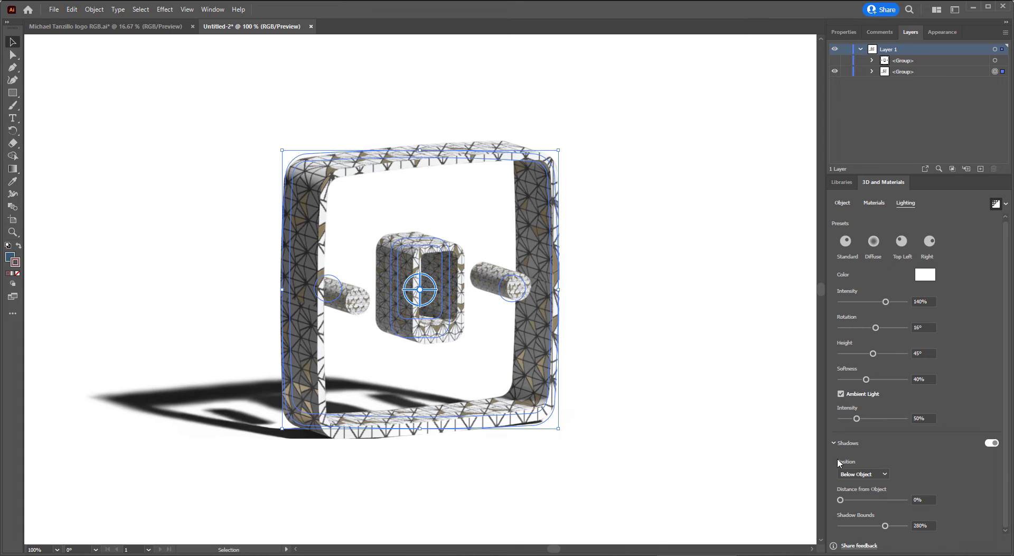
left_click_drag(857, 418, 883, 418)
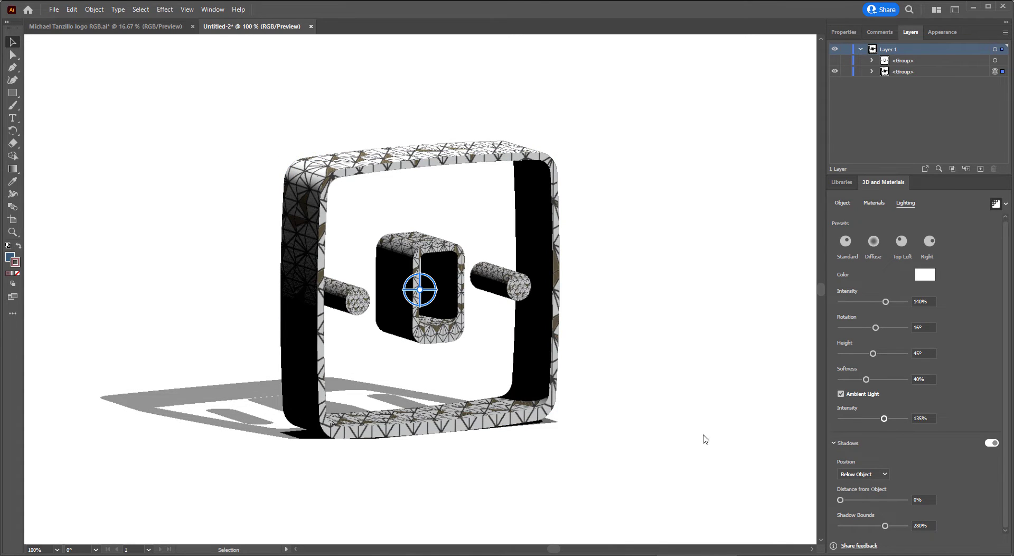
left_click(667, 369)
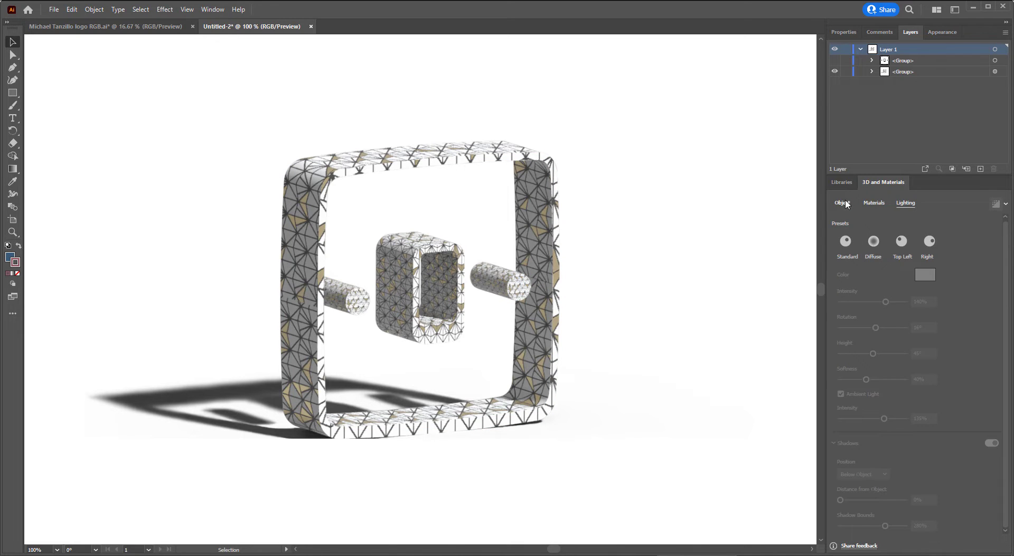
Return to the 3D object type settings and hide the textured icon to clear the artboard.
left_click(842, 182)
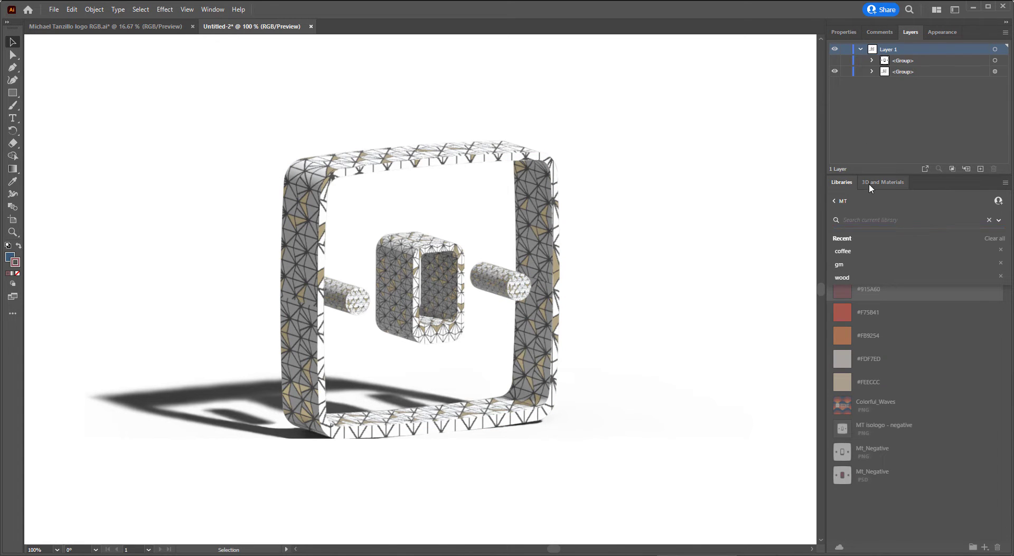
left_click(882, 182)
left_click(848, 204)
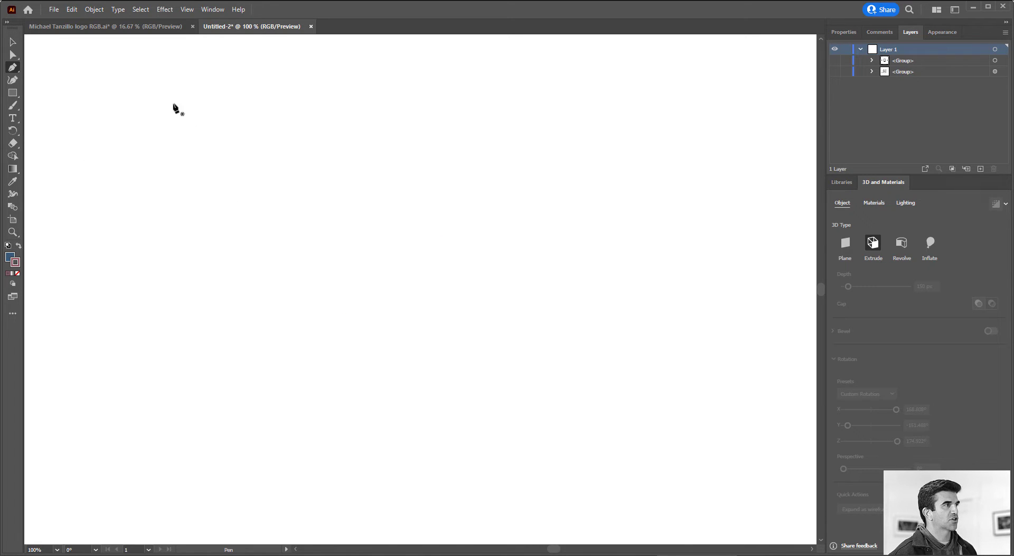
Draw a closed L-shaped bowl profile with a tall wall, a long base and a curved corner using the Pen tool.
left_click(161, 129)
left_click(122, 128)
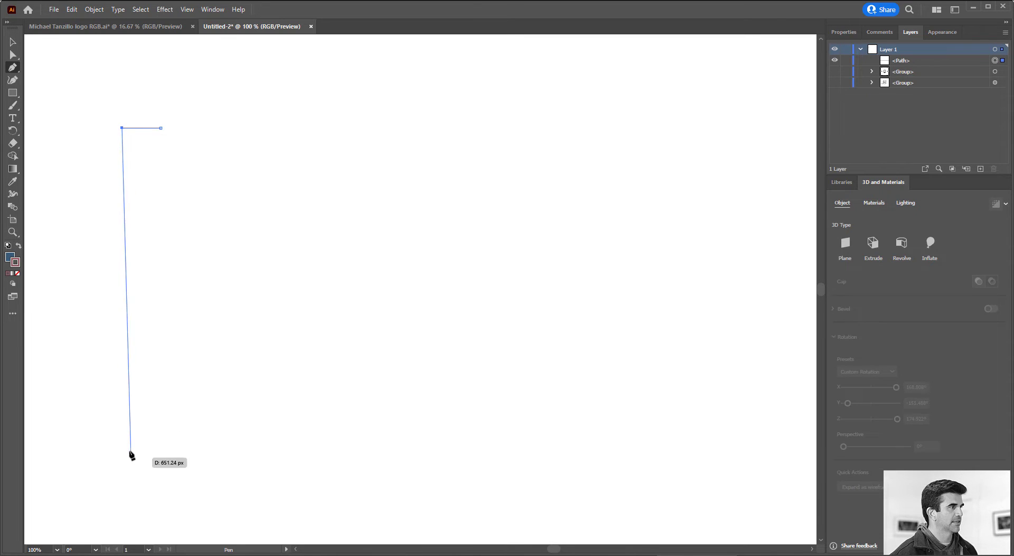
left_click_drag(122, 439, 144, 474)
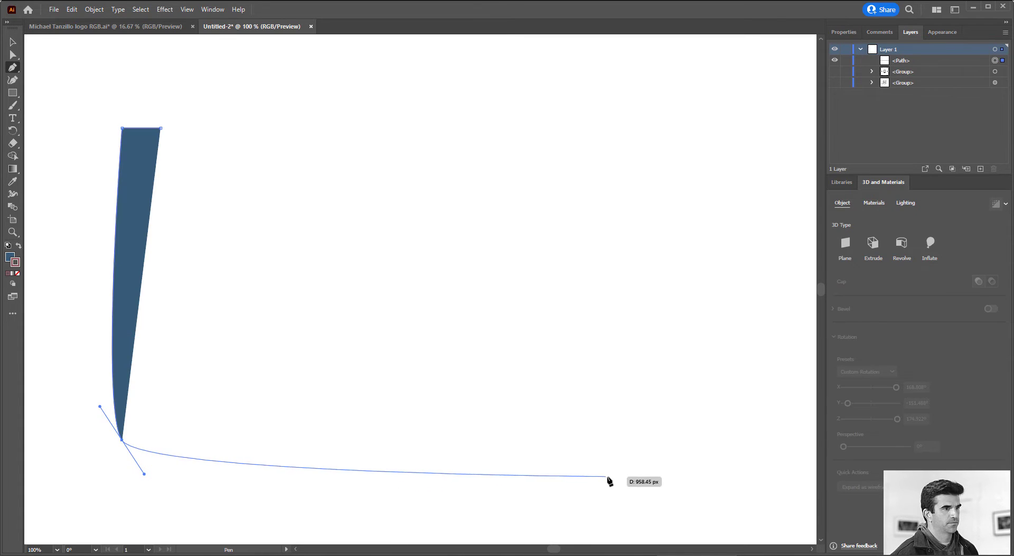
left_click_drag(562, 467, 560, 443)
left_click(559, 440)
left_click_drag(165, 421, 149, 388)
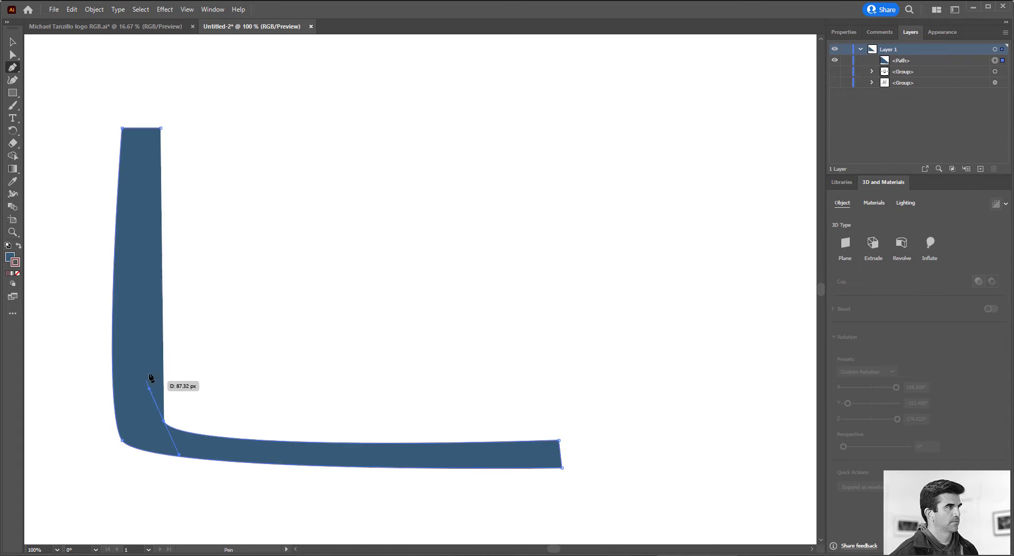
left_click(161, 128)
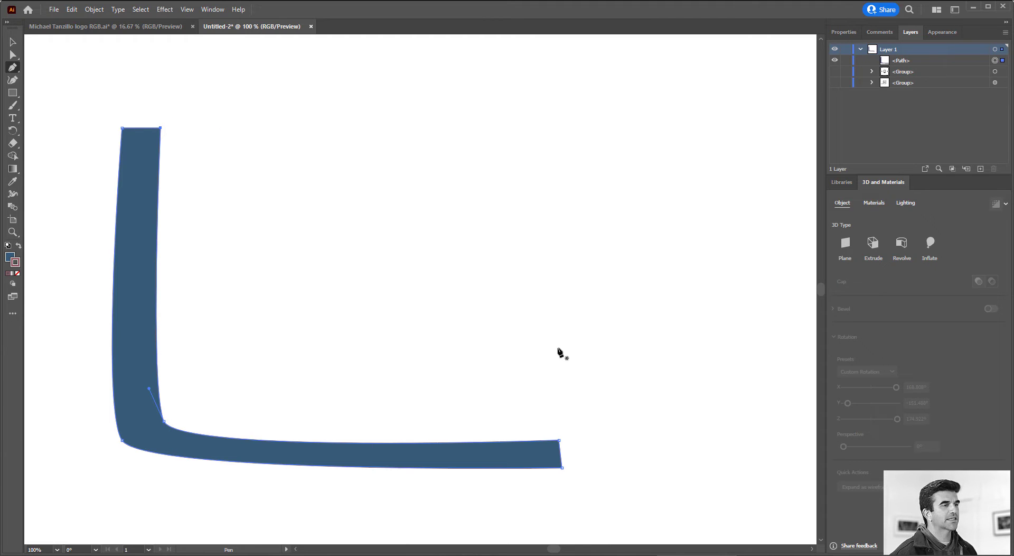
Revolve the L-shaped profile through 360° with the offset direction from the Right Edge to form a bowl.
left_click(16, 42)
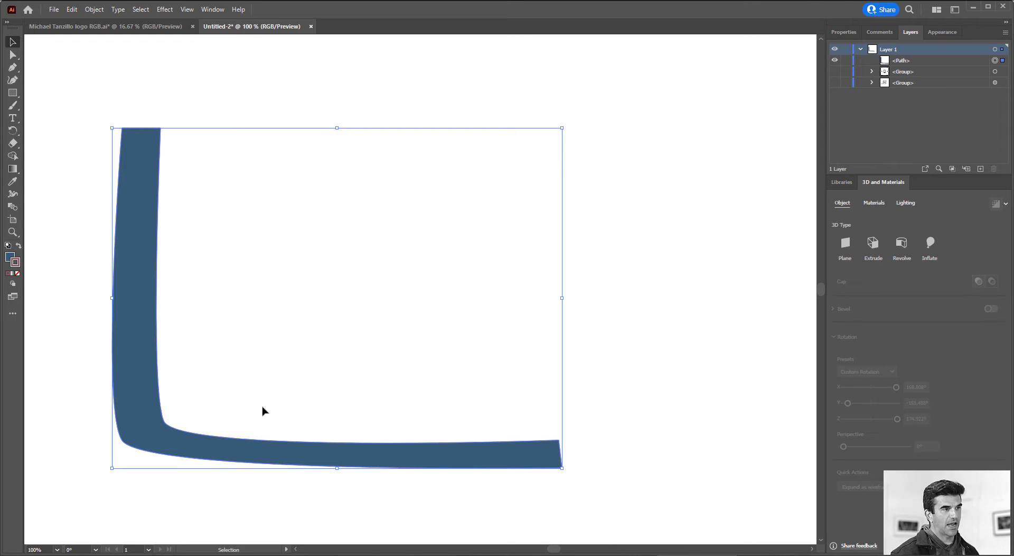
left_click(903, 246)
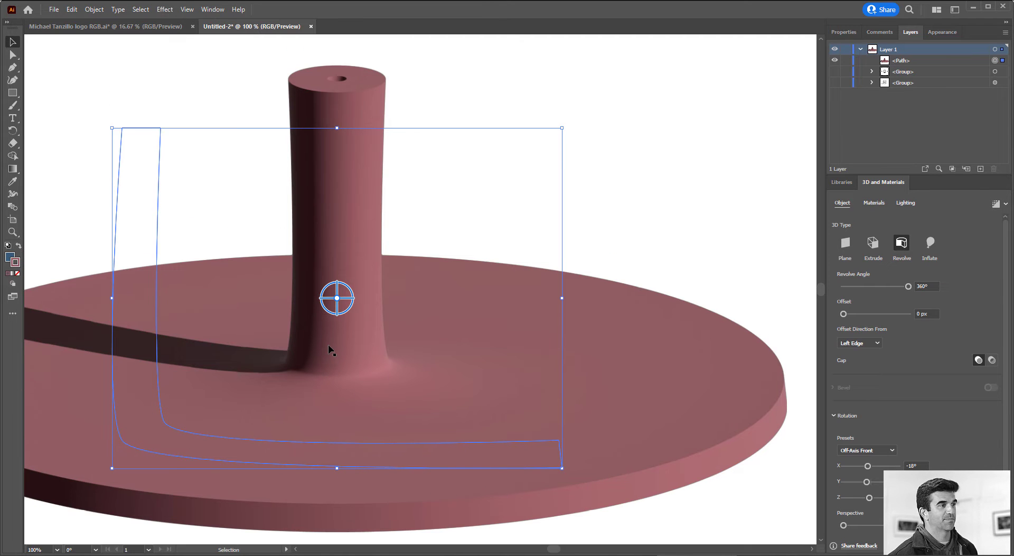
key("ctrl+minus")
key("ctrl+minus")
key("ctrl+minus")
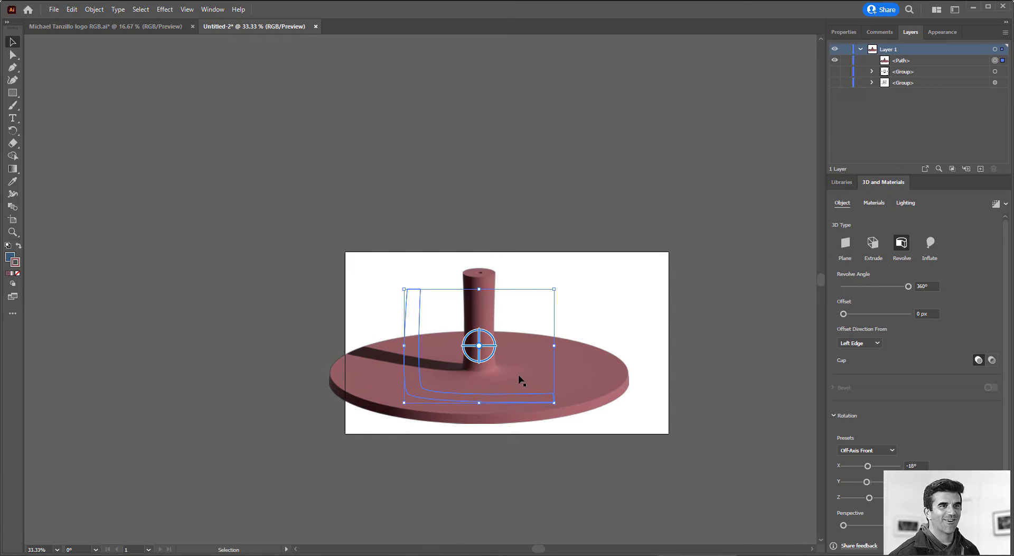
left_click(857, 345)
left_click(866, 366)
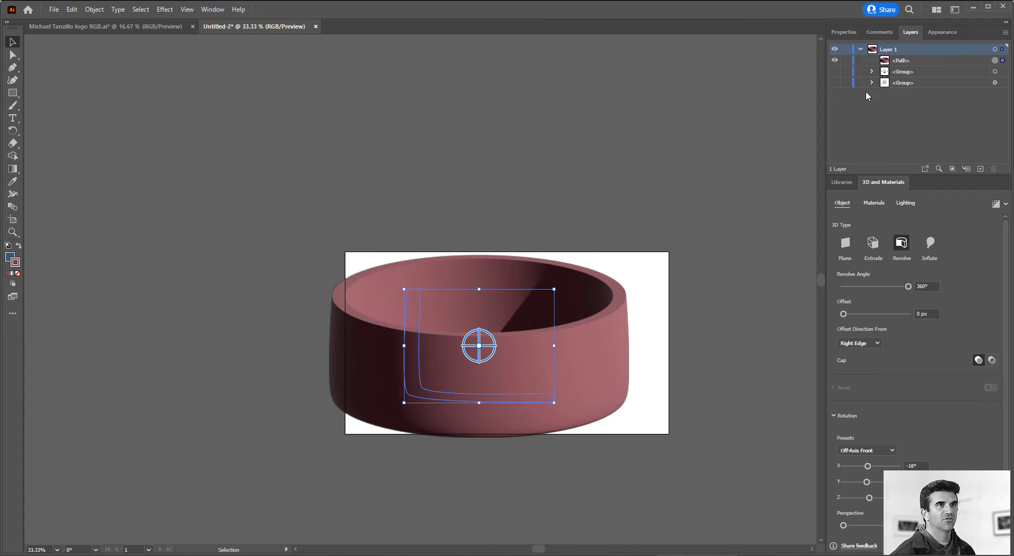
Scale the revolved bowl's profile down proportionally to about 504 × 381 px.
left_click_drag(556, 290, 557, 289)
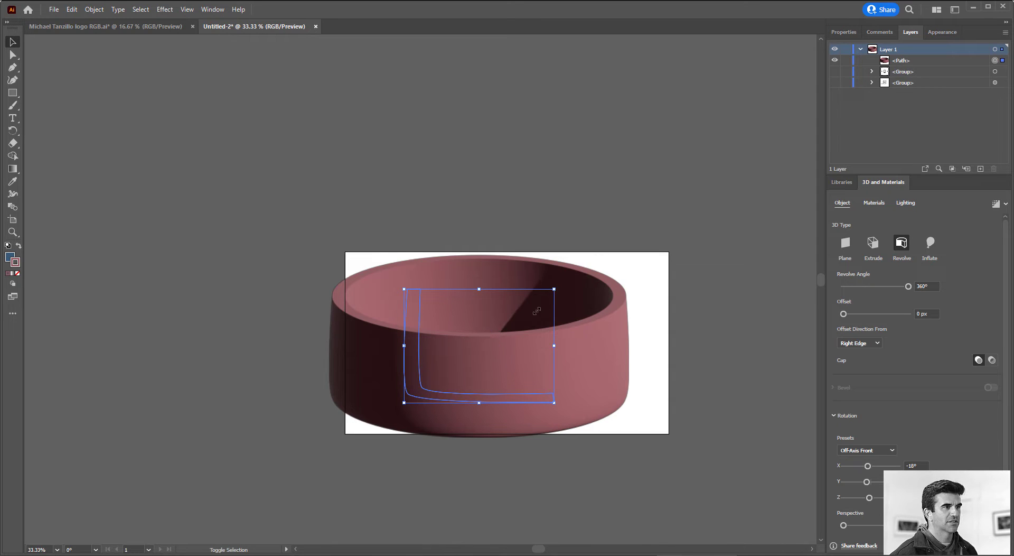
left_click_drag(512, 334, 507, 340)
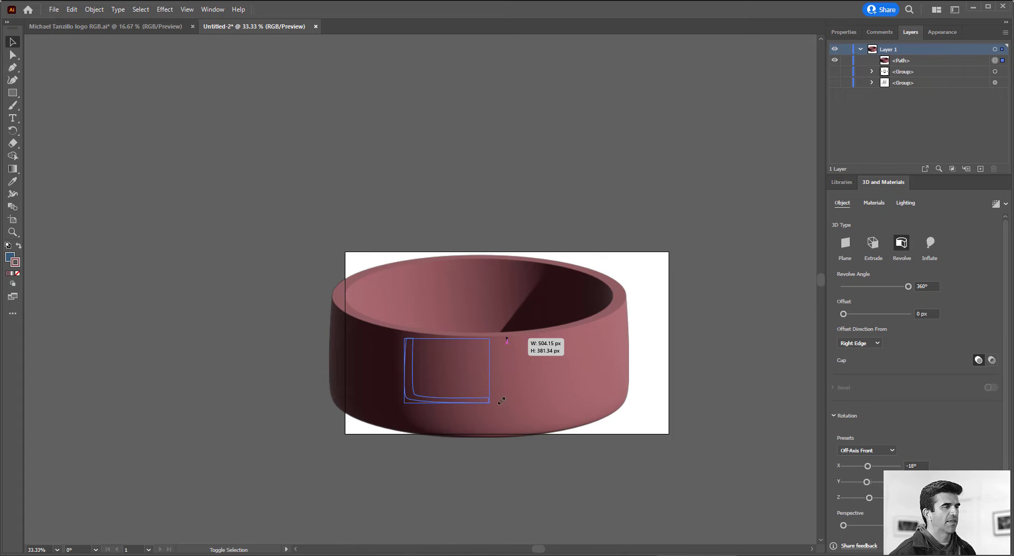
left_click_drag(507, 340, 506, 340)
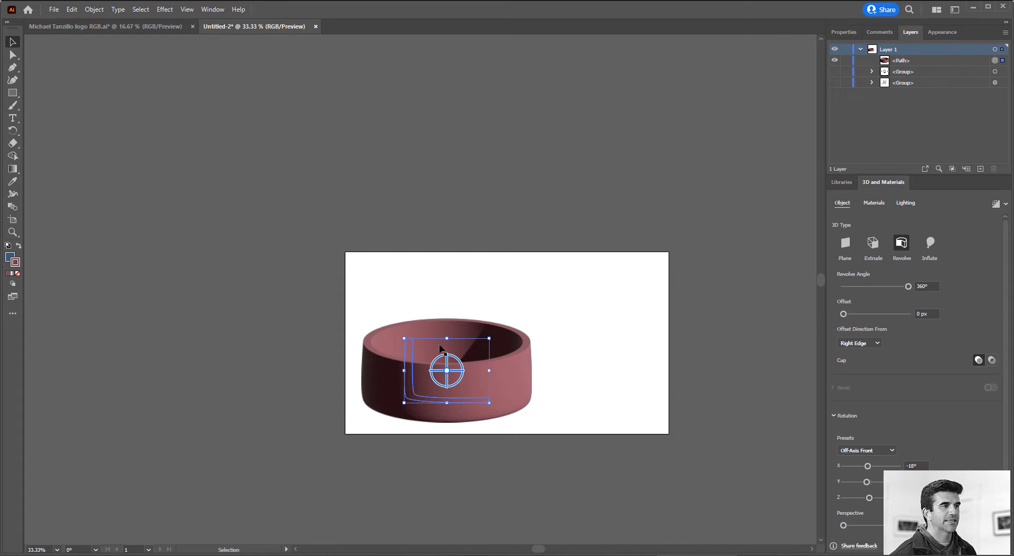
Move the bowl to the centre of the artboard and tilt it slightly with a freehand 3D rotation.
left_click_drag(475, 358, 534, 321)
scroll(513, 366, "up", 4)
scroll(511, 365, "down", 3)
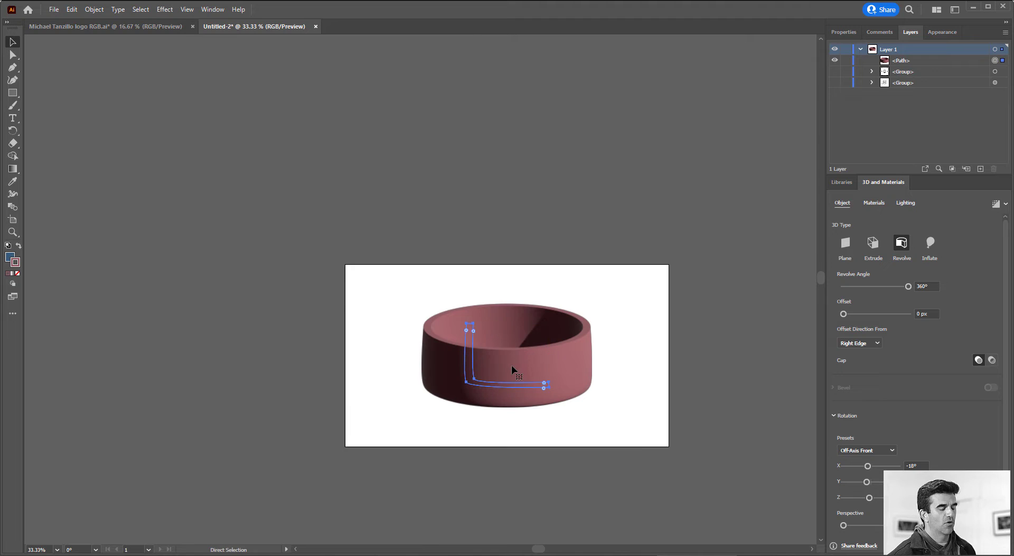
key("ctrl+0")
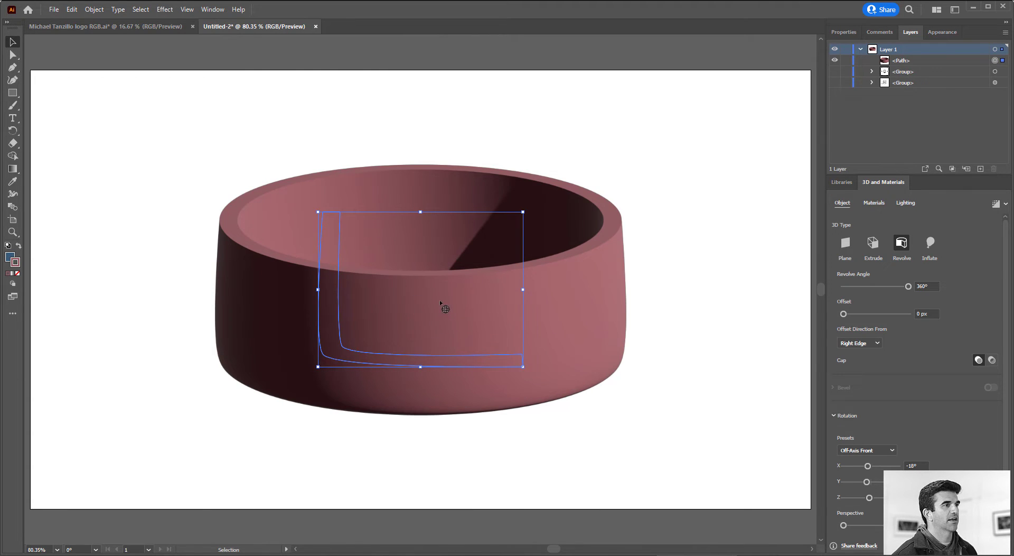
left_click_drag(440, 301, 433, 290)
left_click(717, 217)
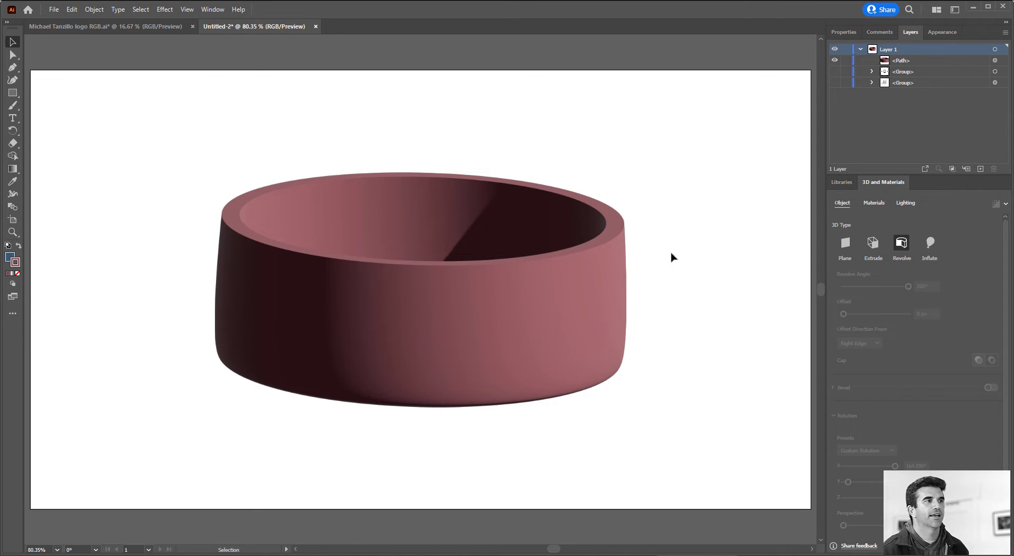
Apply the Japanese Porcelain material from the saved materials to the bowl.
left_click(612, 288)
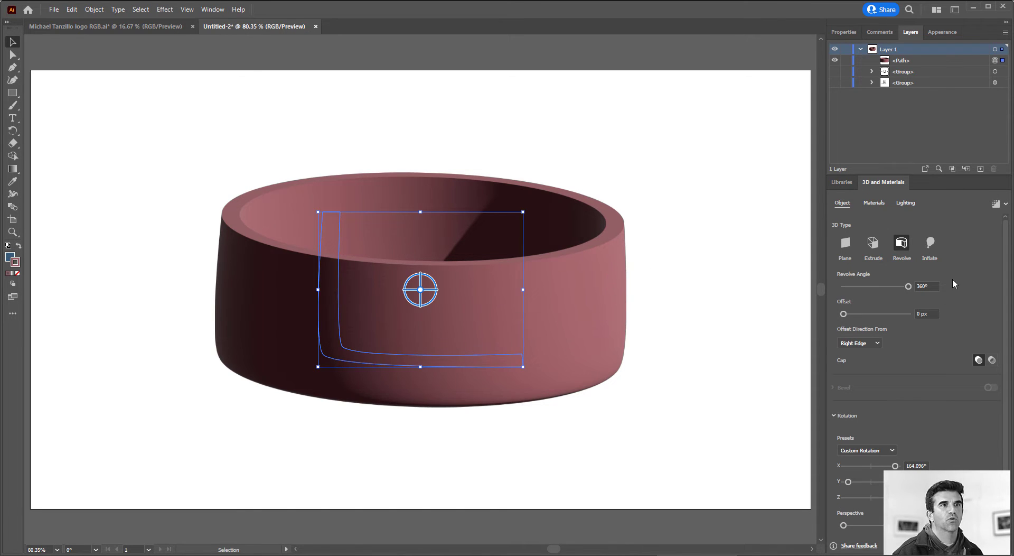
left_click(873, 203)
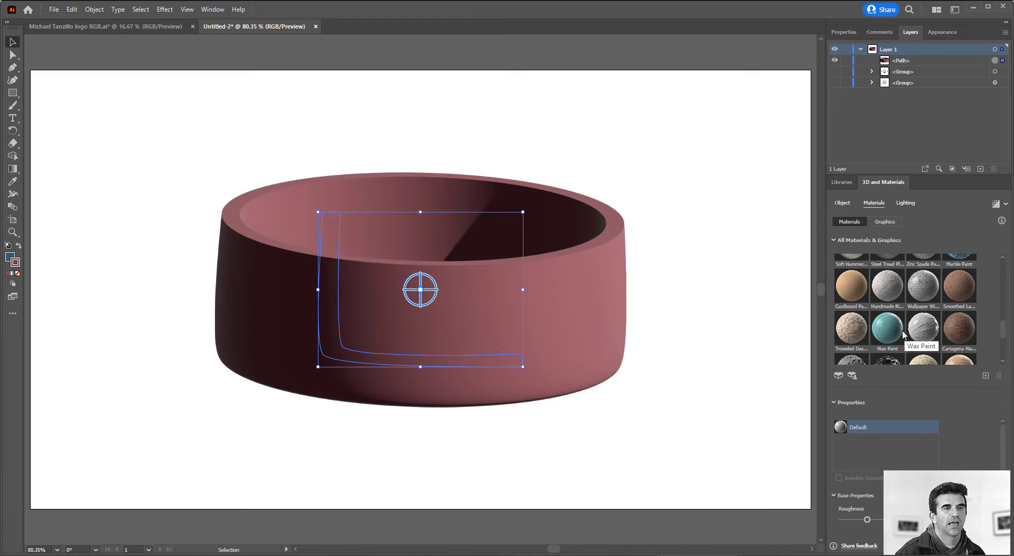
scroll(903, 334, "up", 10)
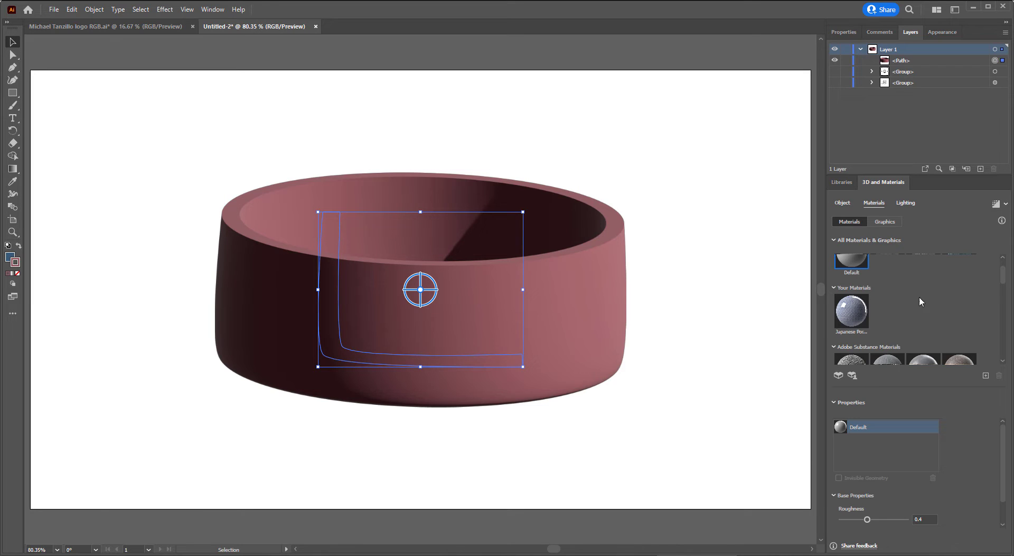
left_click(852, 311)
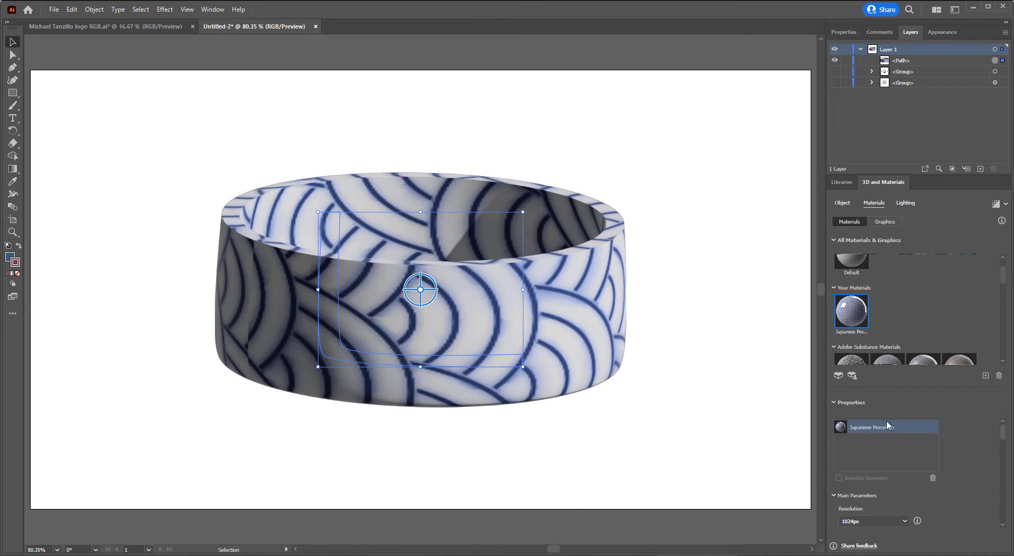
Set the porcelain material's pattern repeat to 300.
scroll(912, 427, "up", 2)
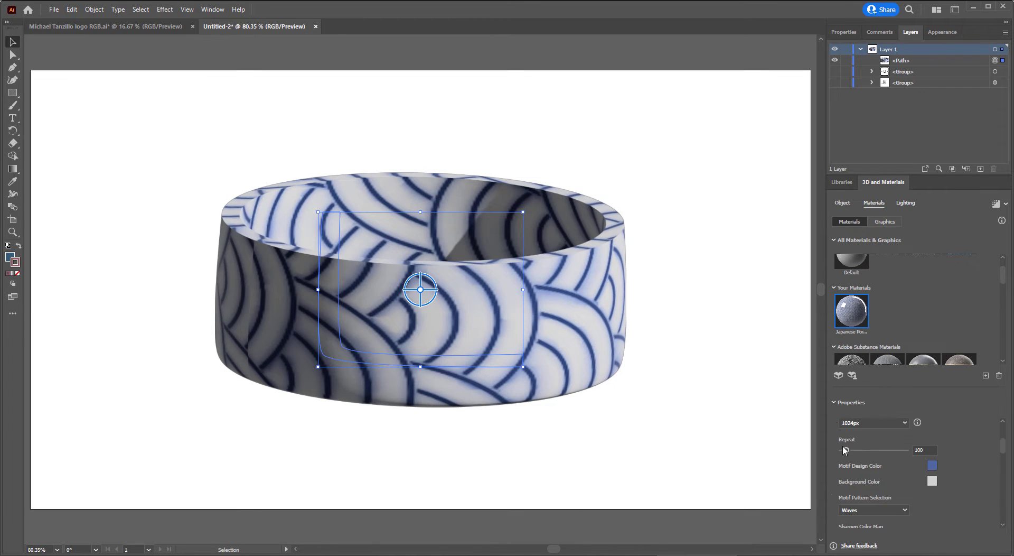
left_click(924, 450)
type("300")
key("Return")
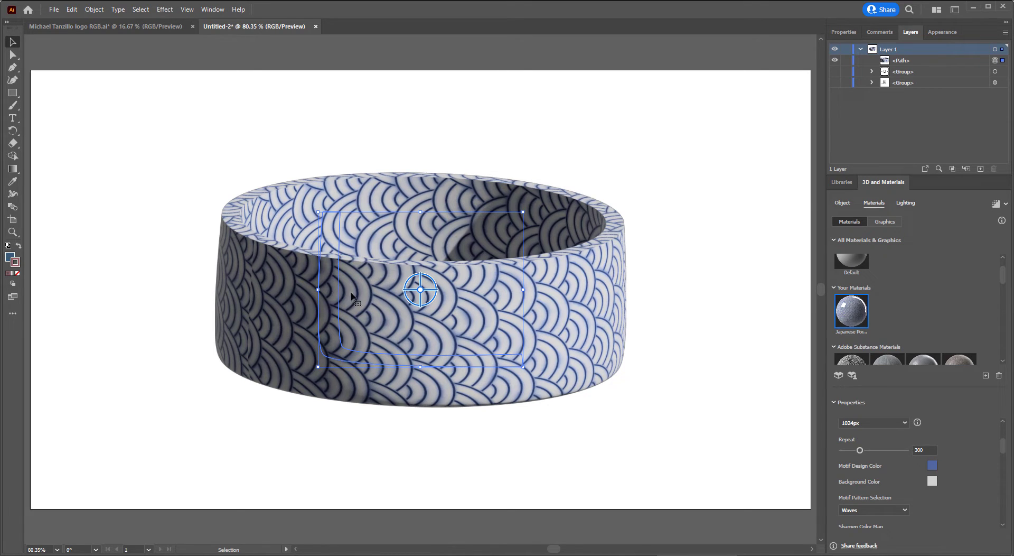
Set the porcelain material's position rotation to 90 so the wave pattern turns on the bowl.
scroll(918, 457, "down", 5)
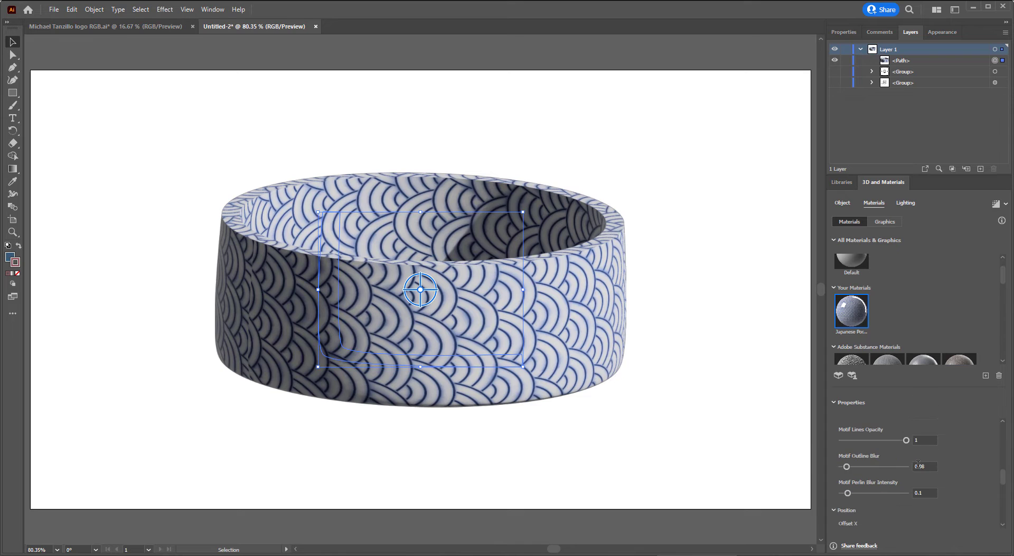
scroll(898, 465, "down", 4)
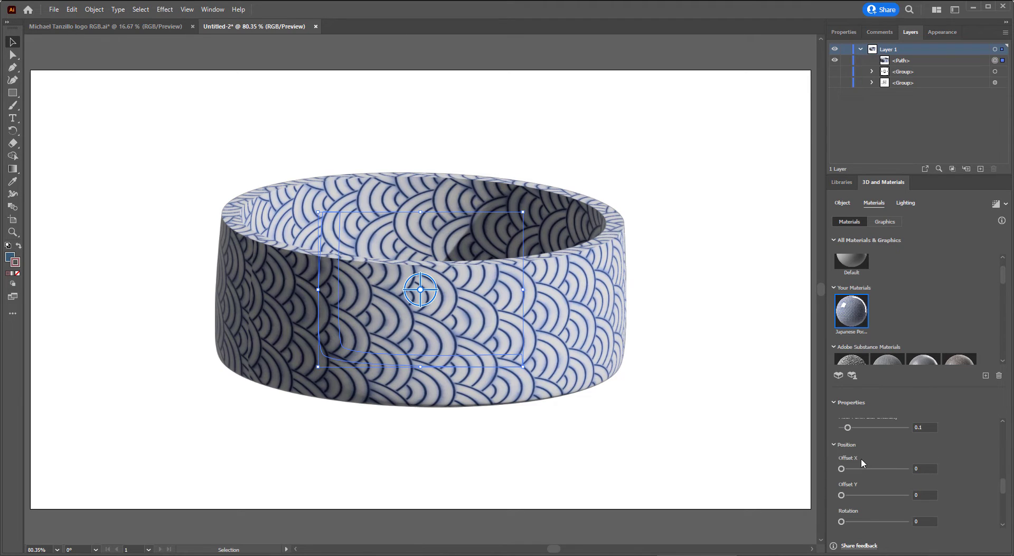
scroll(866, 459, "up", 1)
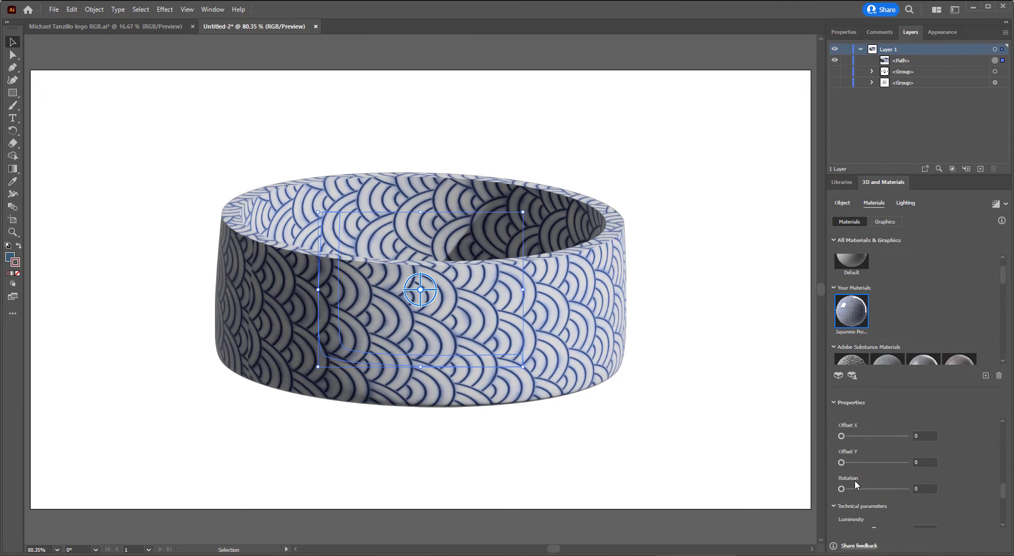
double_click(920, 487)
type("90")
key("Return")
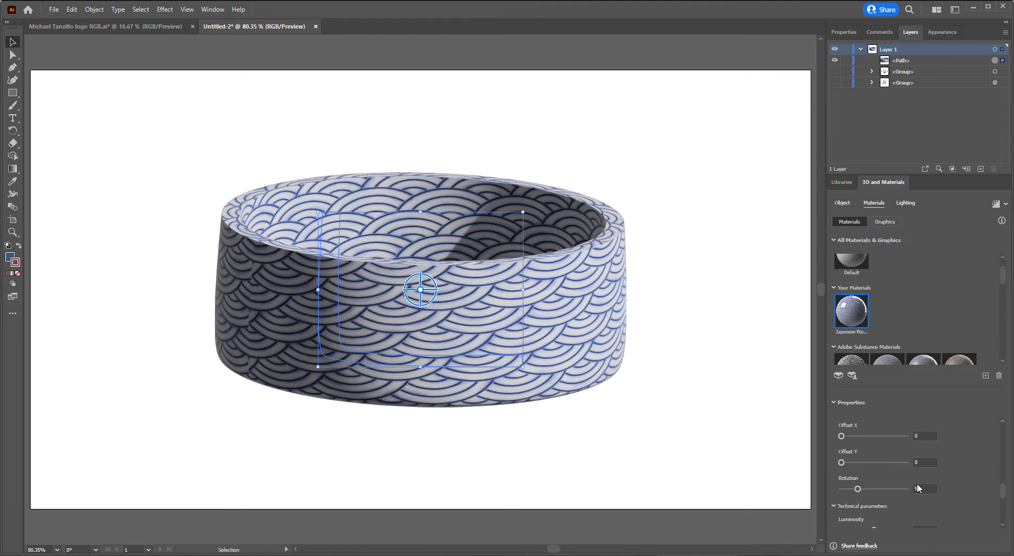
Set the porcelain material's position rotation to 270.
double_click(923, 488)
type("270")
key("Return")
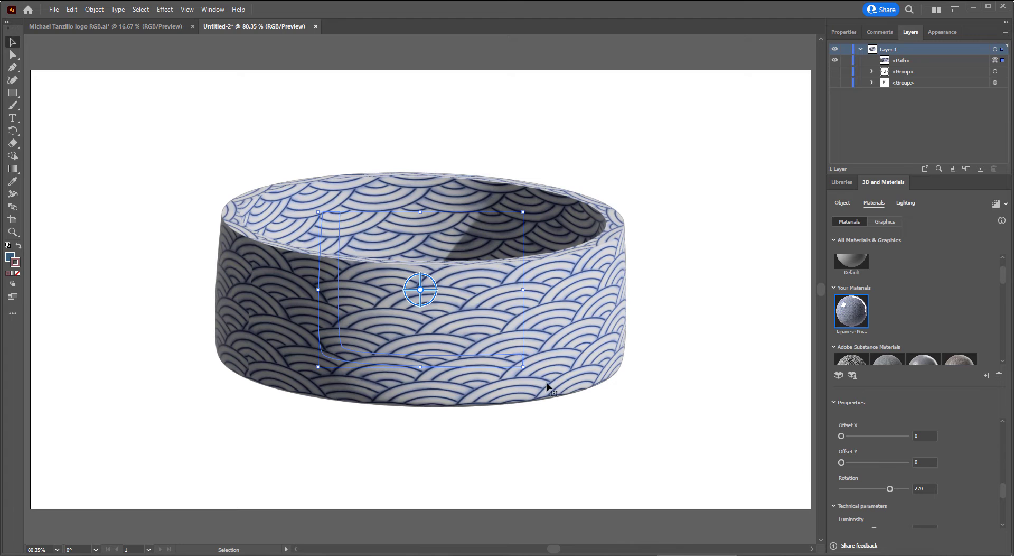
scroll(857, 447, "up", 1)
scroll(856, 448, "down", 2)
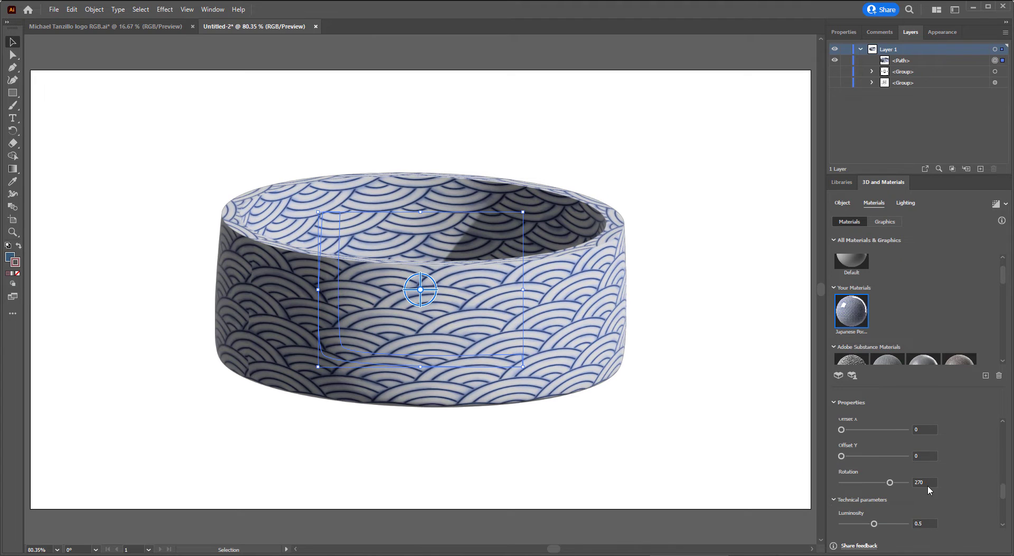
Set the porcelain material's position rotation back to 0.
double_click(926, 482)
type("0")
key("Return")
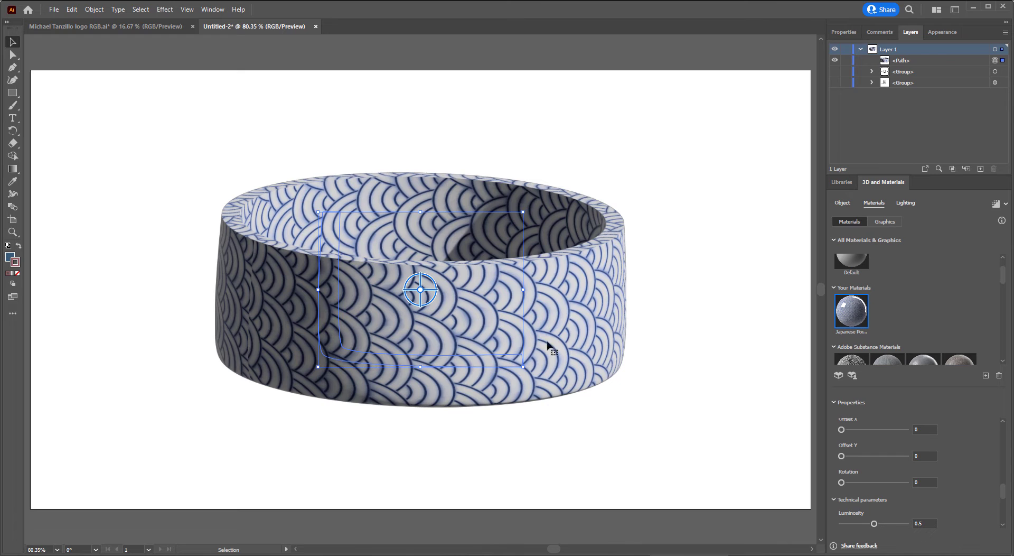
Change the porcelain material's motif design color to the more saturated blue 2453B2.
scroll(968, 499, "up", 5)
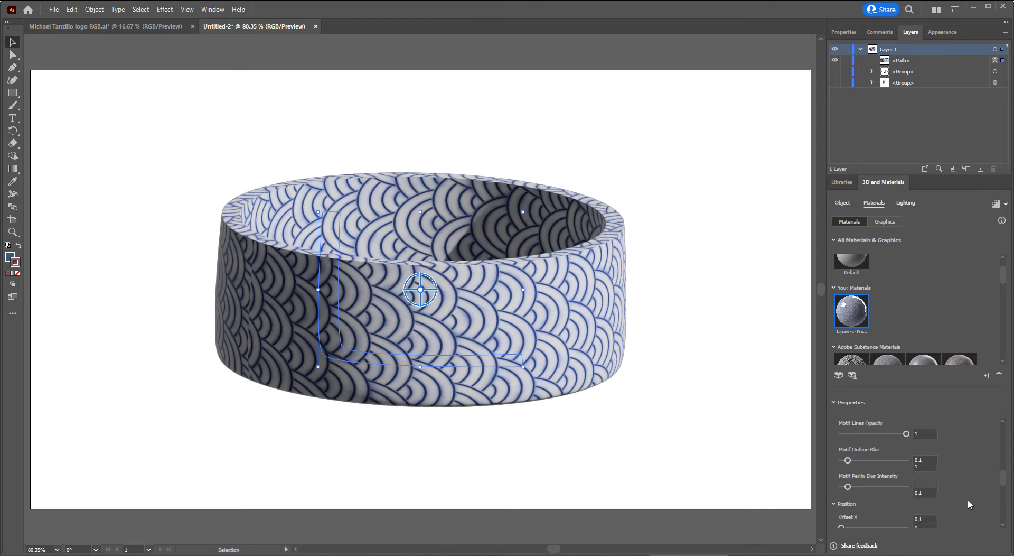
scroll(944, 468, "down", 2)
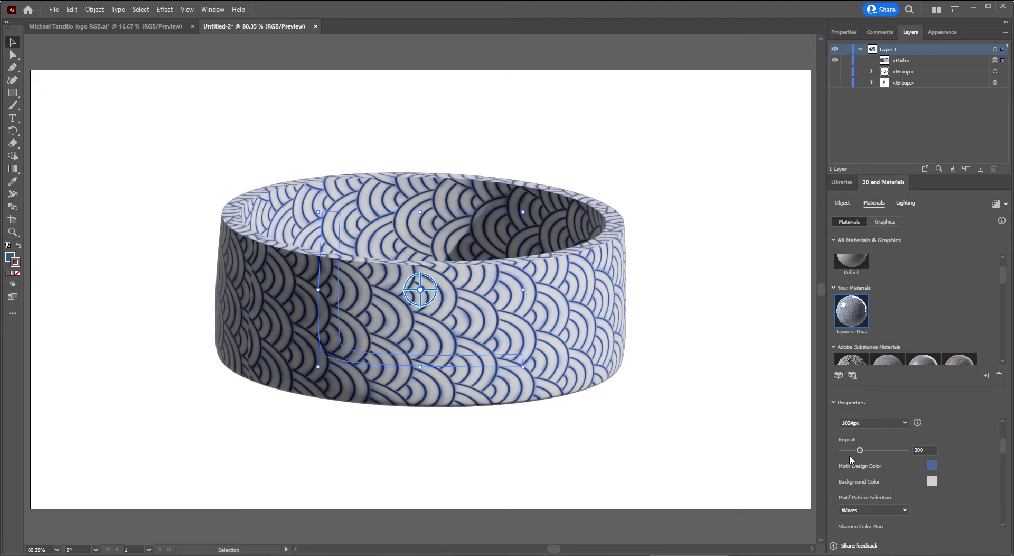
left_click(932, 465)
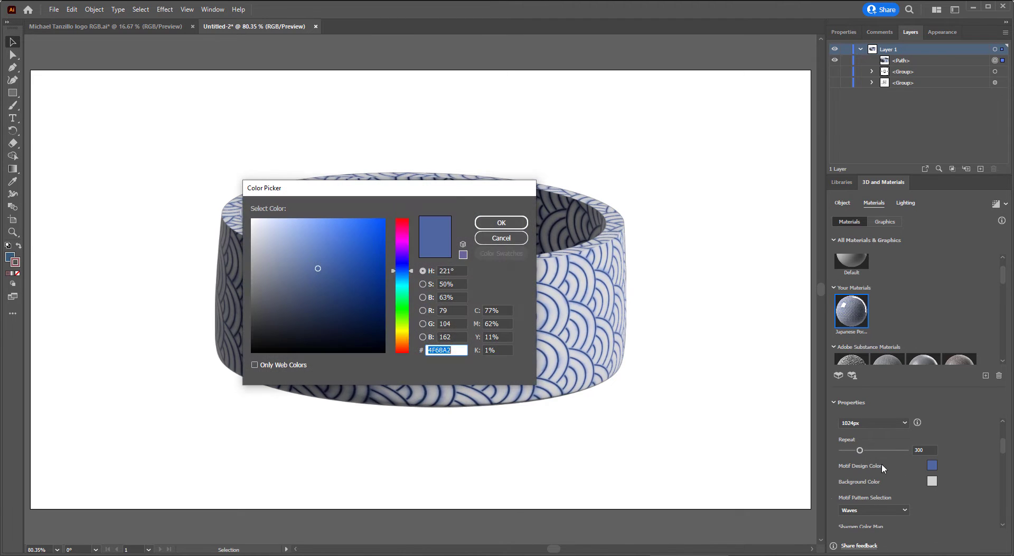
left_click_drag(367, 315, 364, 262)
left_click(501, 222)
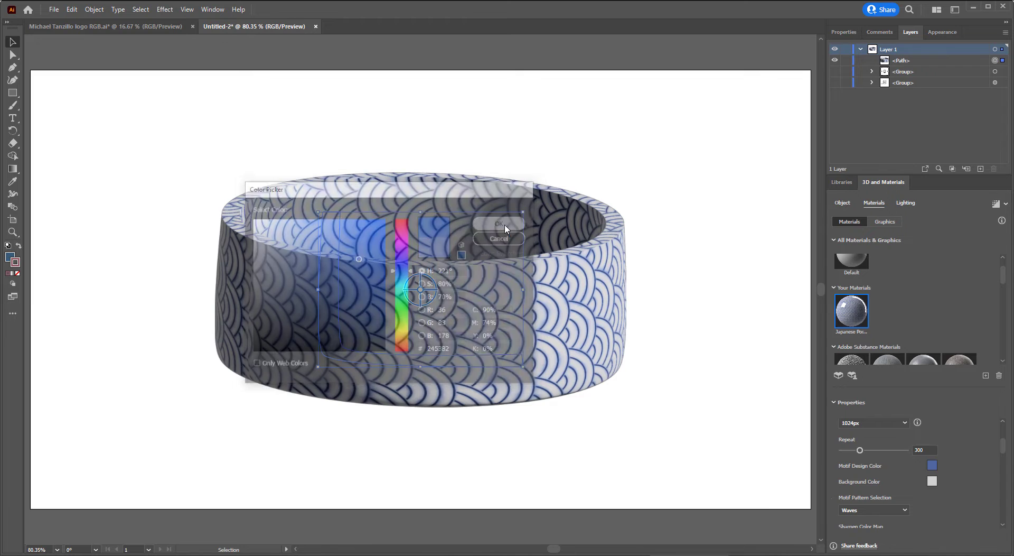
Change the porcelain material's motif design color to magenta, DD28D4.
left_click(933, 467)
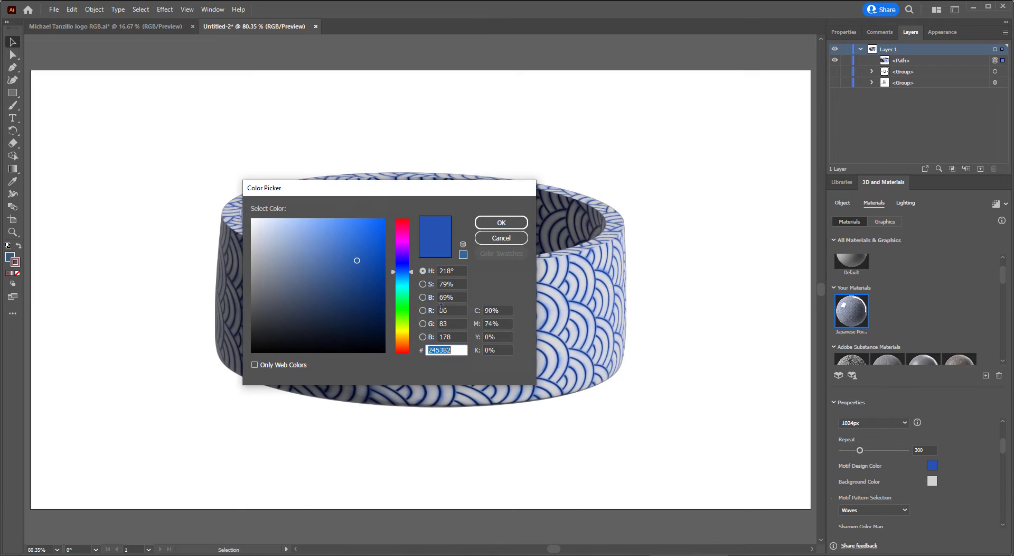
left_click(403, 240)
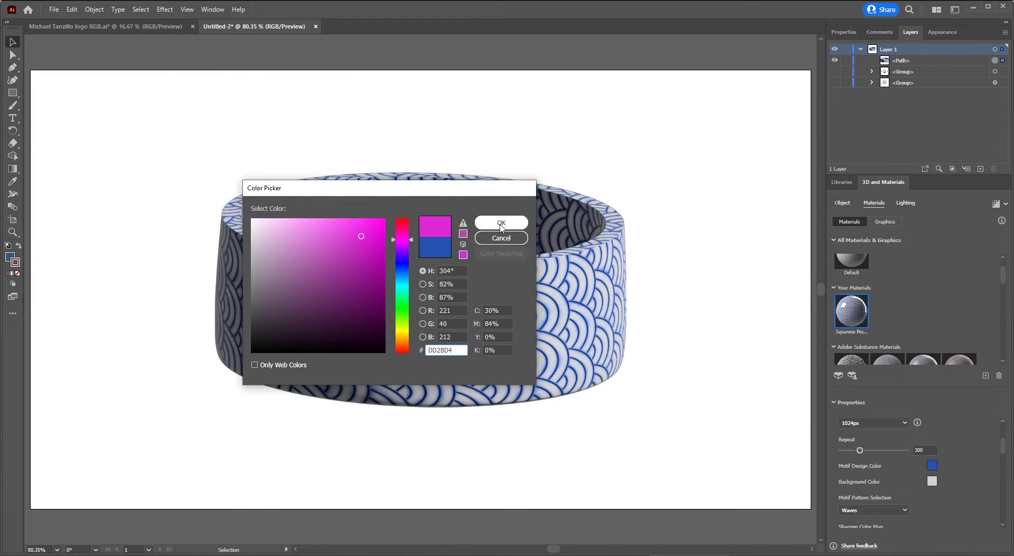
left_click(502, 223)
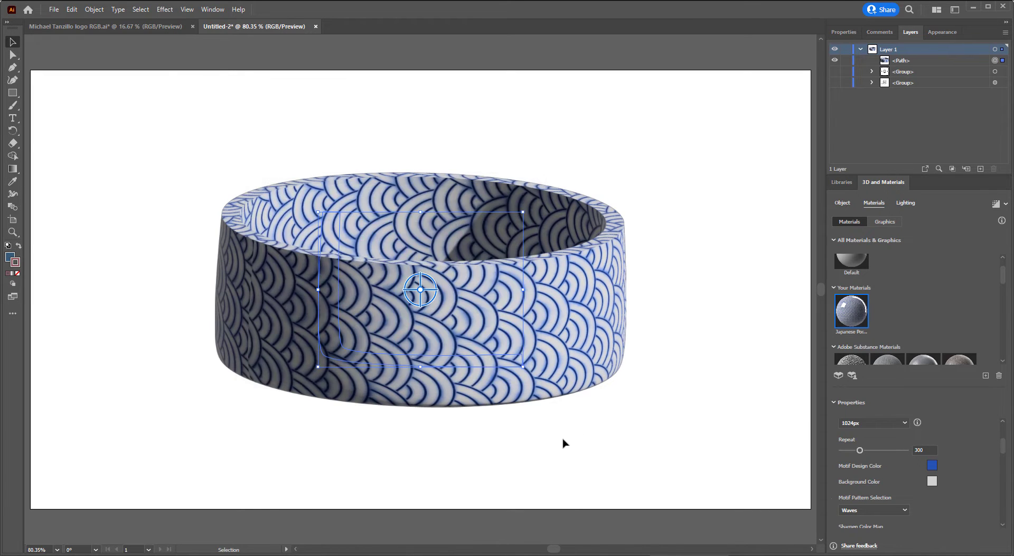
Change the porcelain material's background color to the muted blue 475B7C.
left_click(932, 481)
left_click(301, 278)
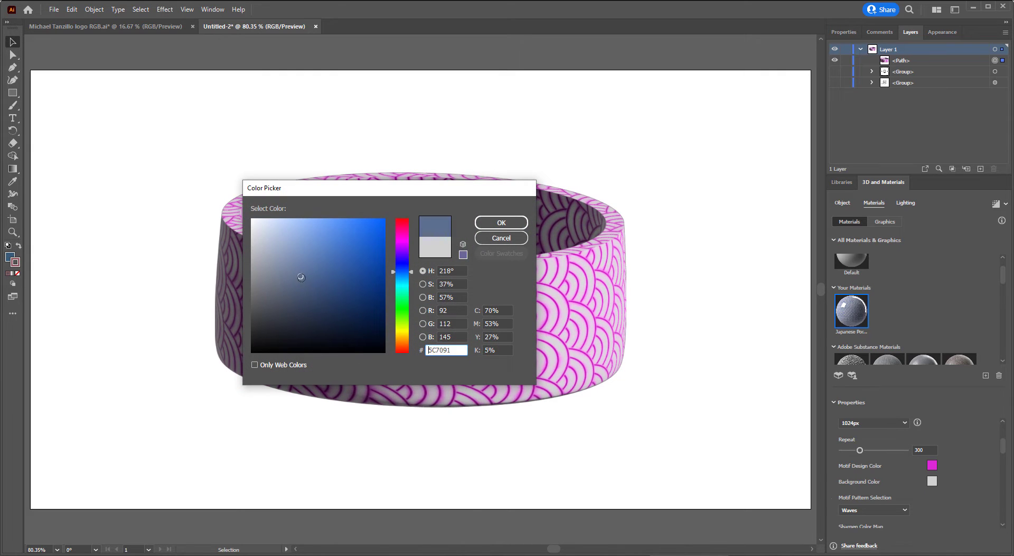
left_click(501, 223)
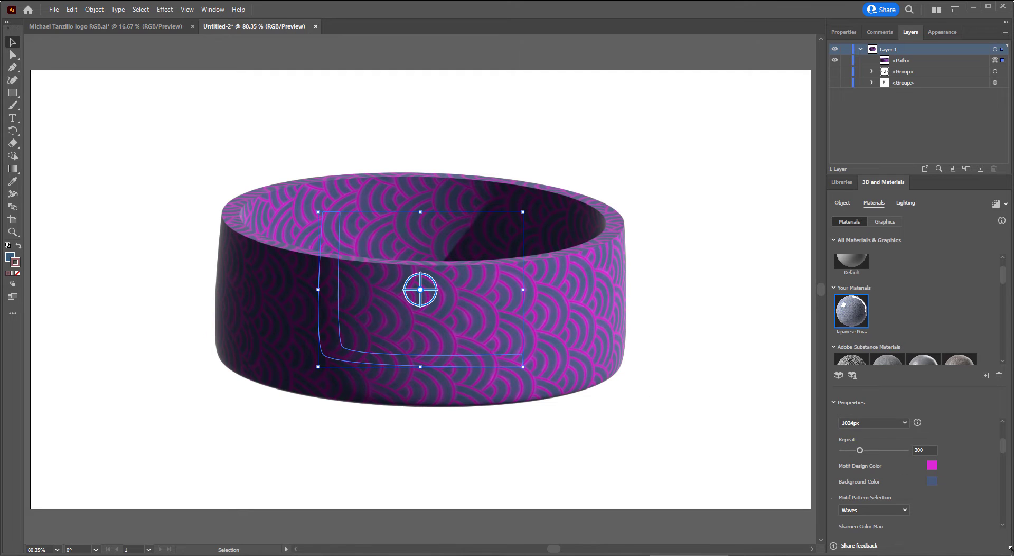
Try the Fan and Vines, Koi and Scales, and Sakura Leaves motif patterns on the bowl in turn.
scroll(910, 512, "down", 2)
left_click(872, 478)
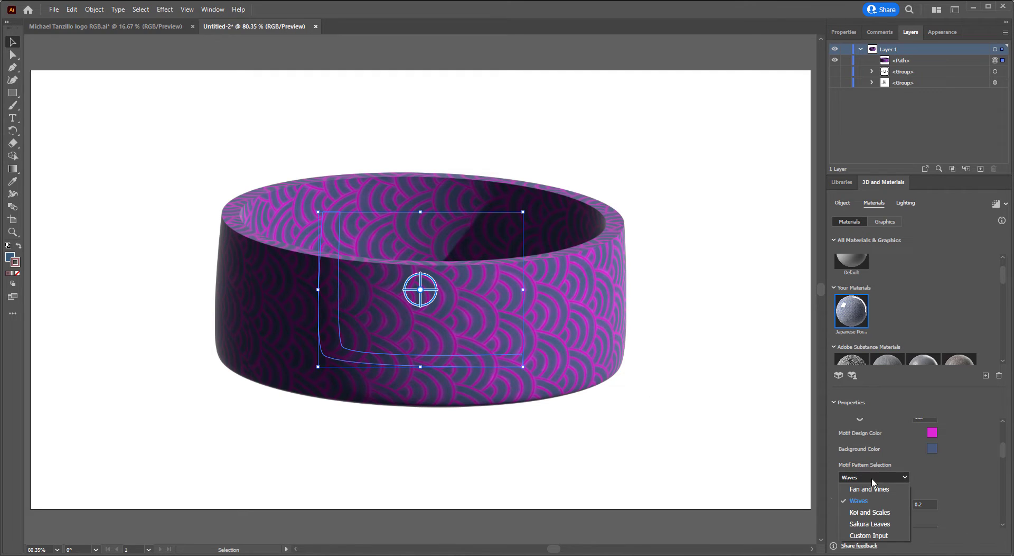
left_click(871, 488)
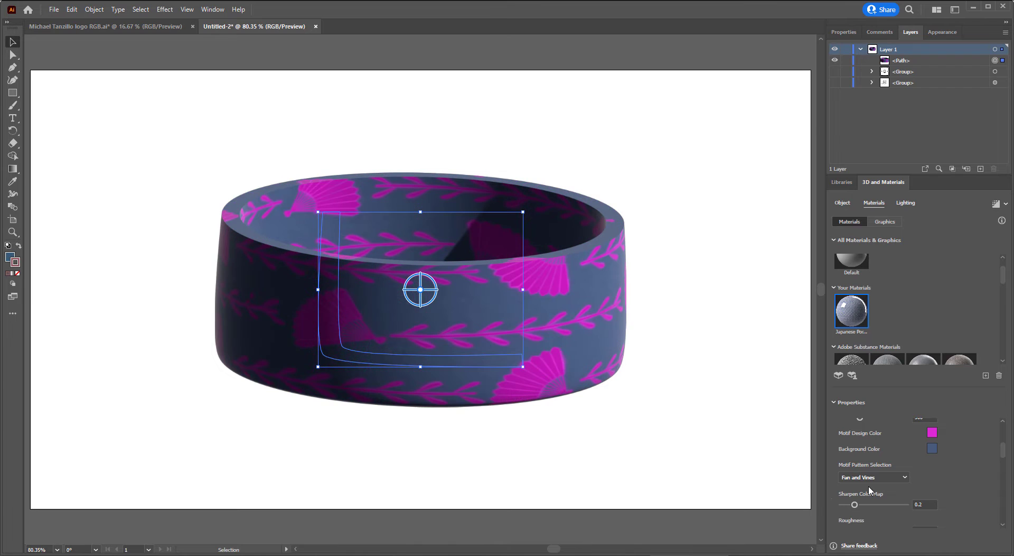
left_click(875, 478)
left_click(872, 512)
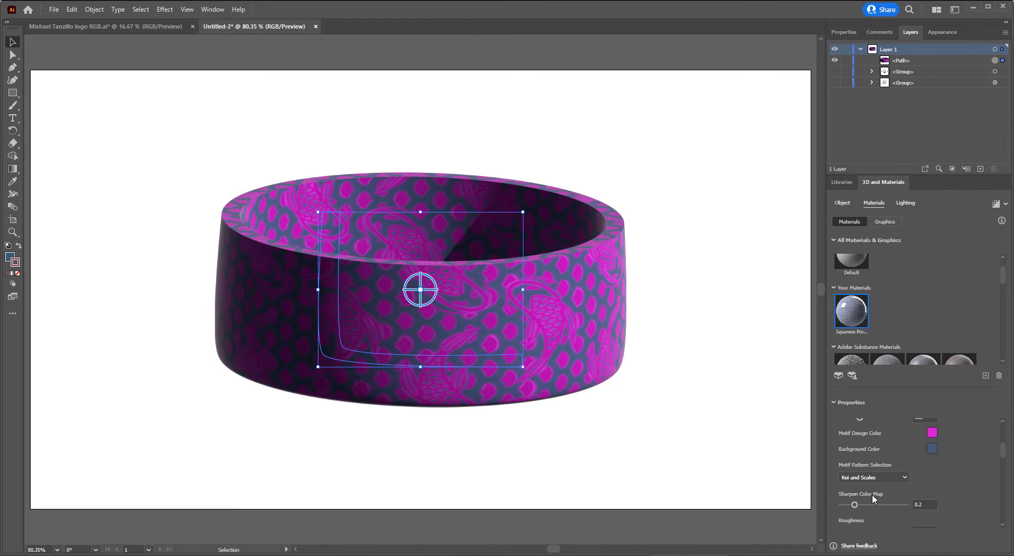
left_click(876, 478)
left_click(878, 521)
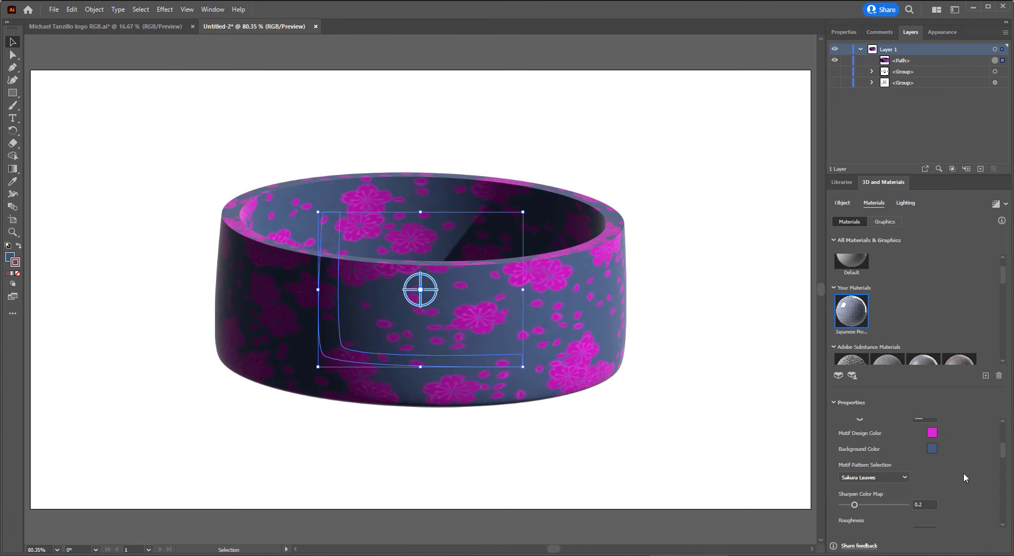
Change the porcelain material's background color to near-white.
left_click(932, 449)
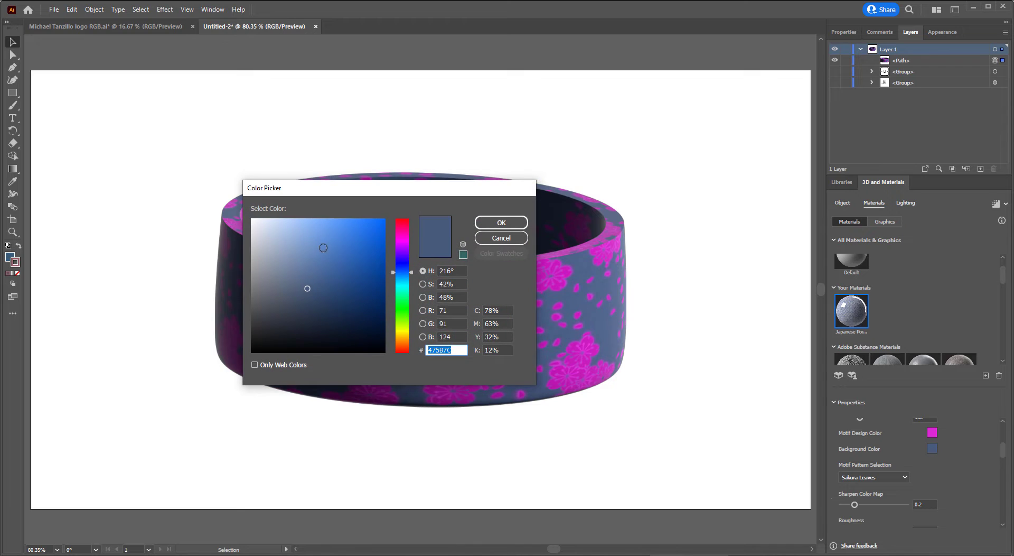
left_click_drag(320, 243, 252, 223)
left_click(501, 224)
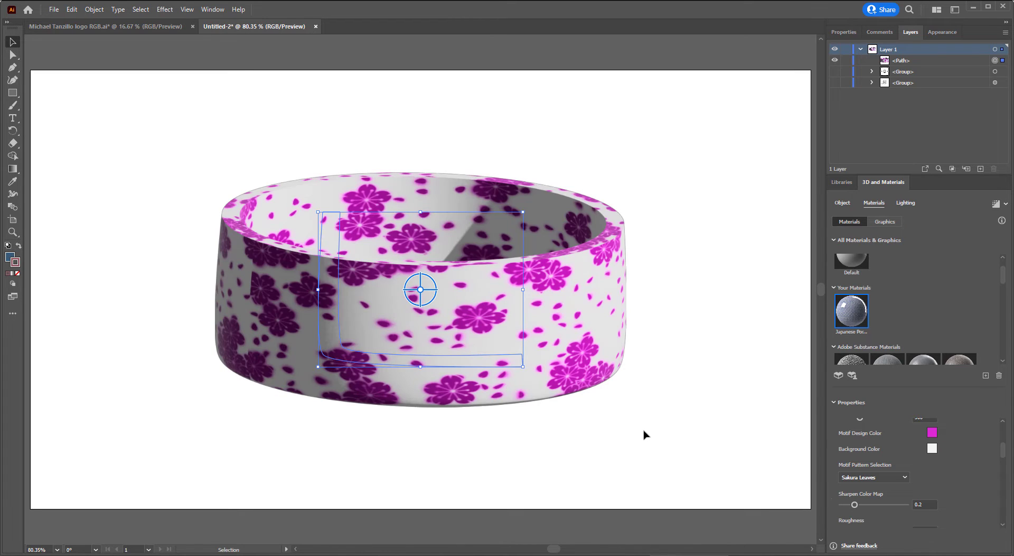
Examine the porcelain material's sharpness, roughness, motif opacity, blur and position settings.
scroll(985, 490, "down", 2)
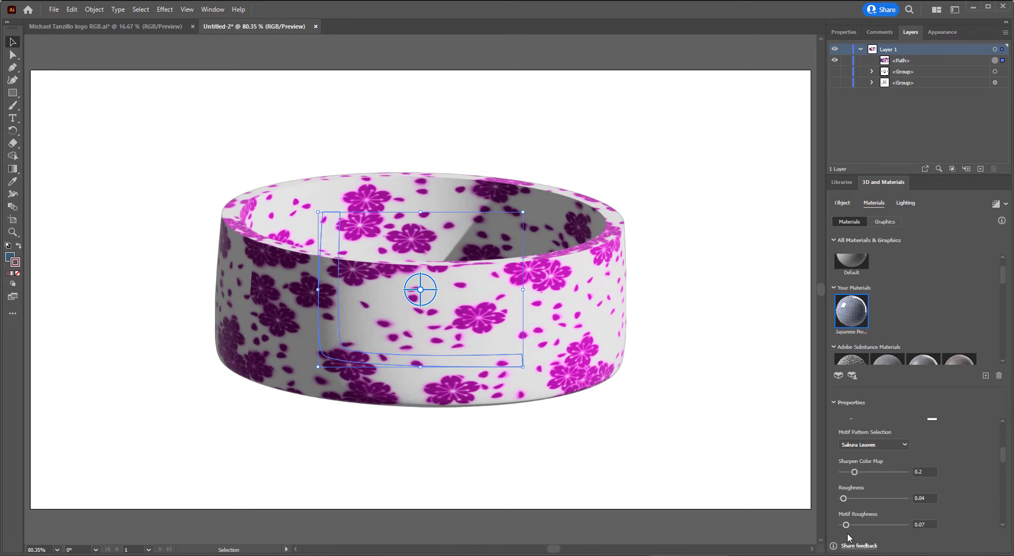
mouse_move(856, 472)
left_mouse_down()
mouse_move(938, 475)
mouse_move(840, 475)
left_mouse_up()
scroll(944, 503, "down", 2)
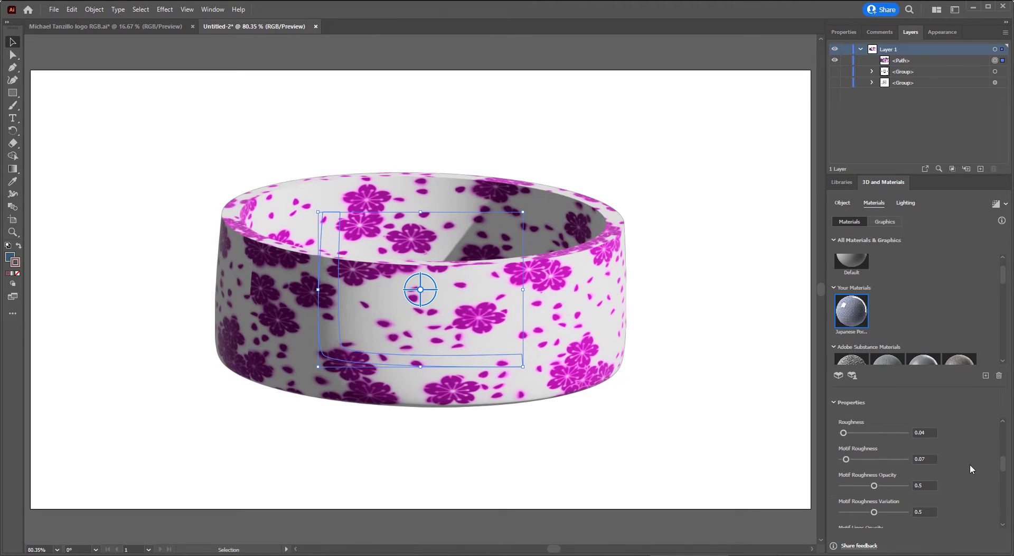
scroll(972, 469, "down", 1)
scroll(930, 441, "down", 1)
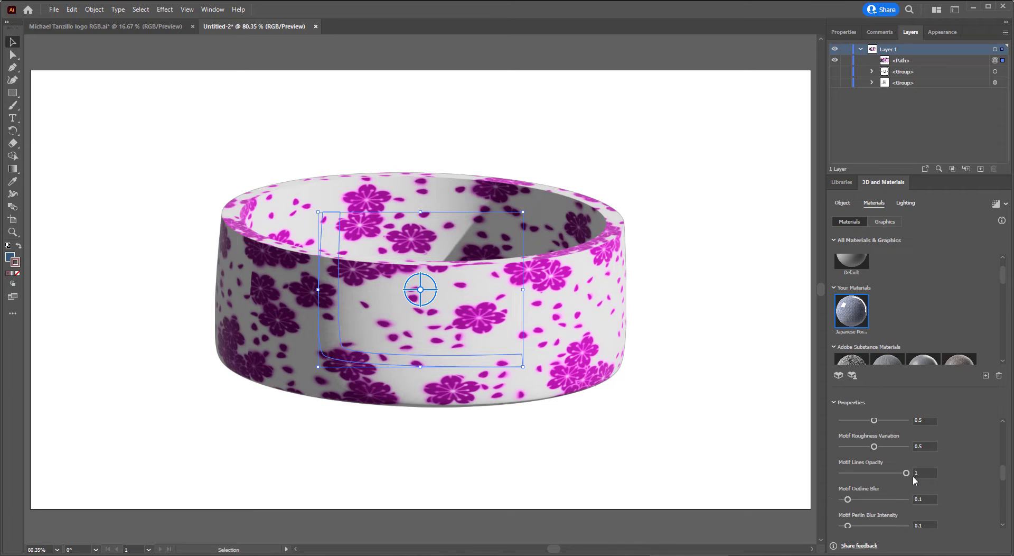
scroll(902, 482, "down", 1)
scroll(873, 482, "down", 4)
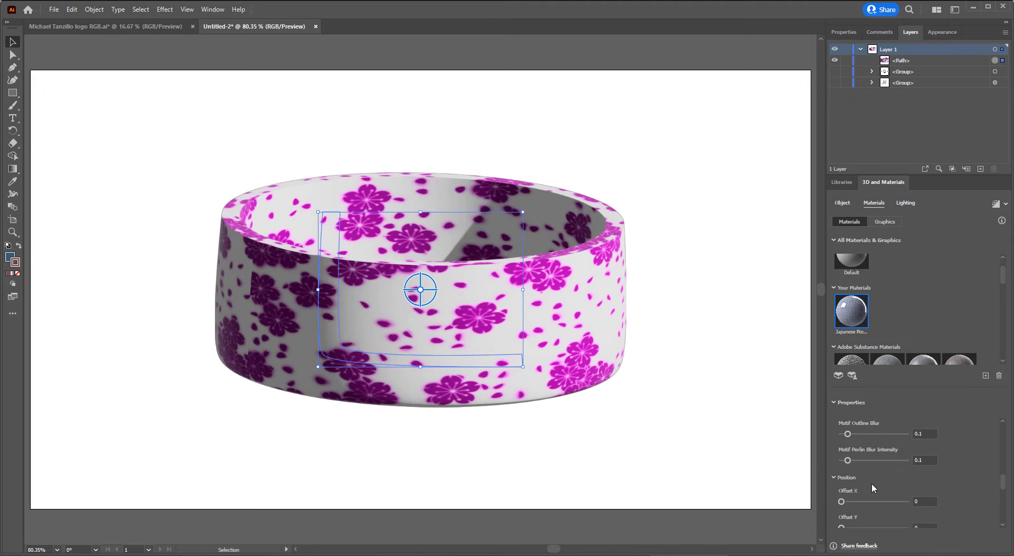
scroll(872, 472, "up", 10)
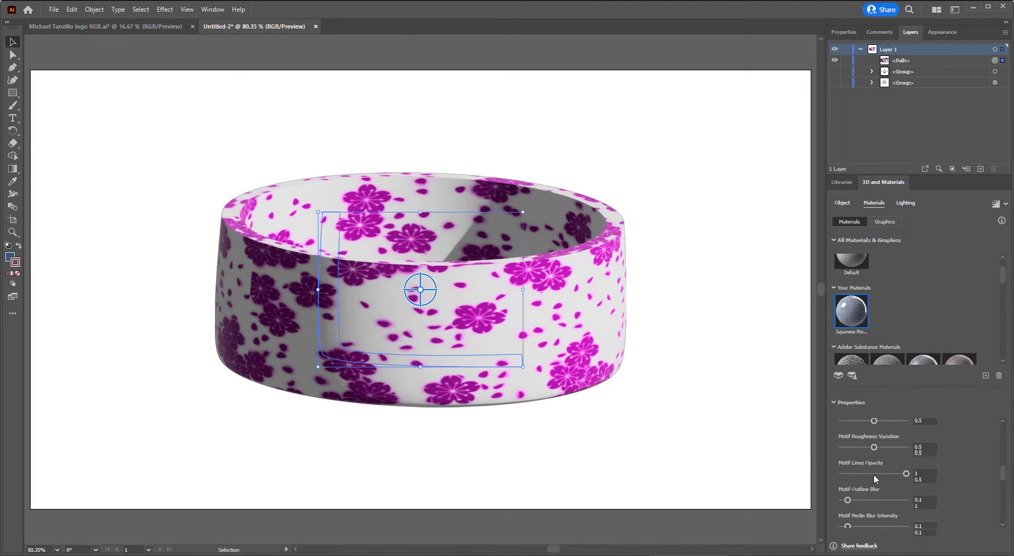
Try the Koi and Scales motif pattern with the magenta and white colors.
scroll(876, 470, "down", 1)
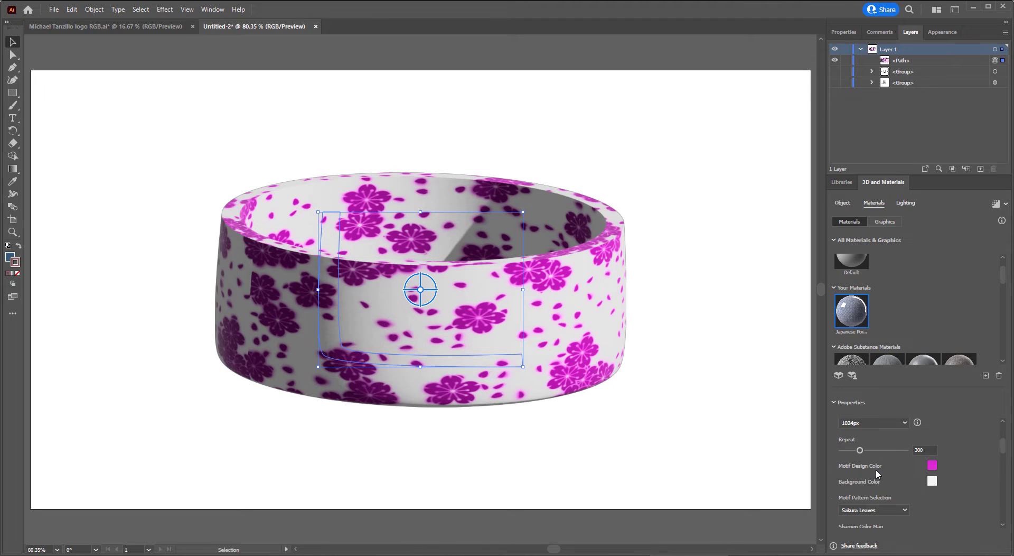
left_click(880, 510)
left_click(880, 476)
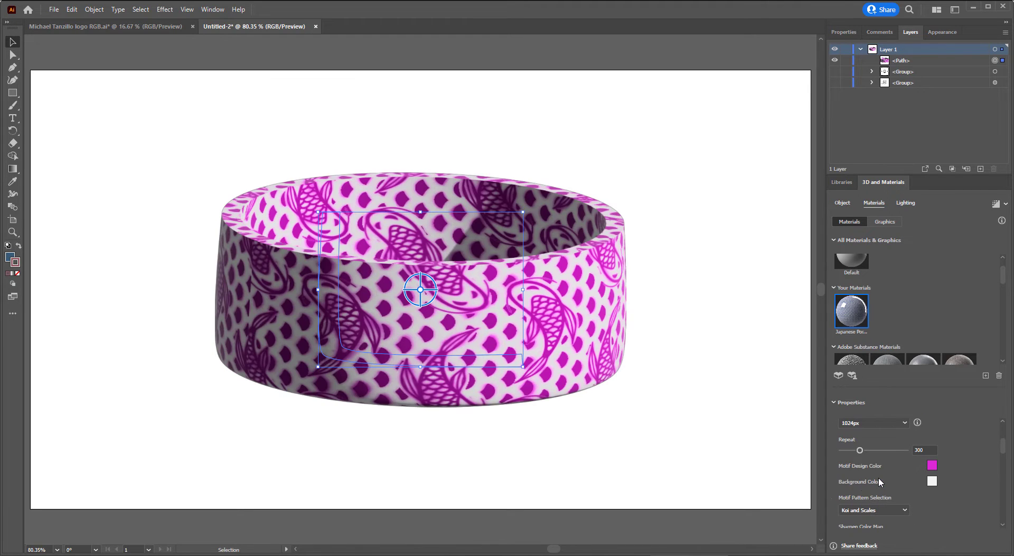
Set the porcelain material's motif pattern to Waves and its resolution to 2048px.
left_click(872, 509)
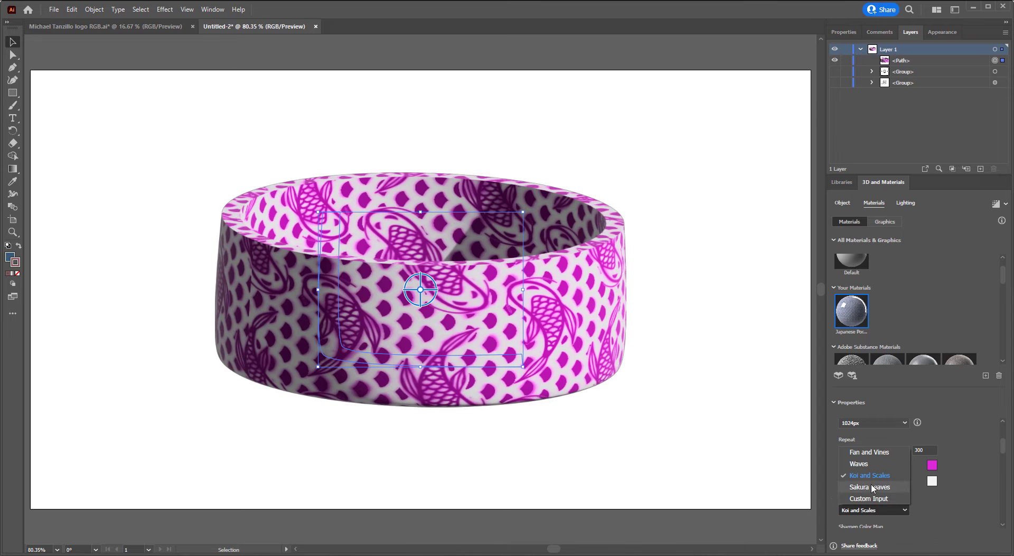
left_click(872, 491)
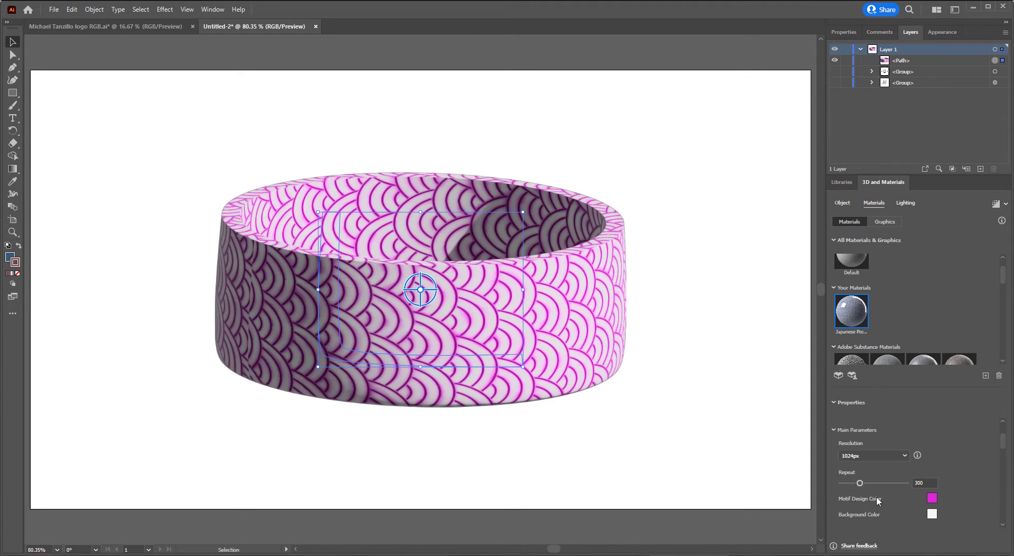
left_click(873, 455)
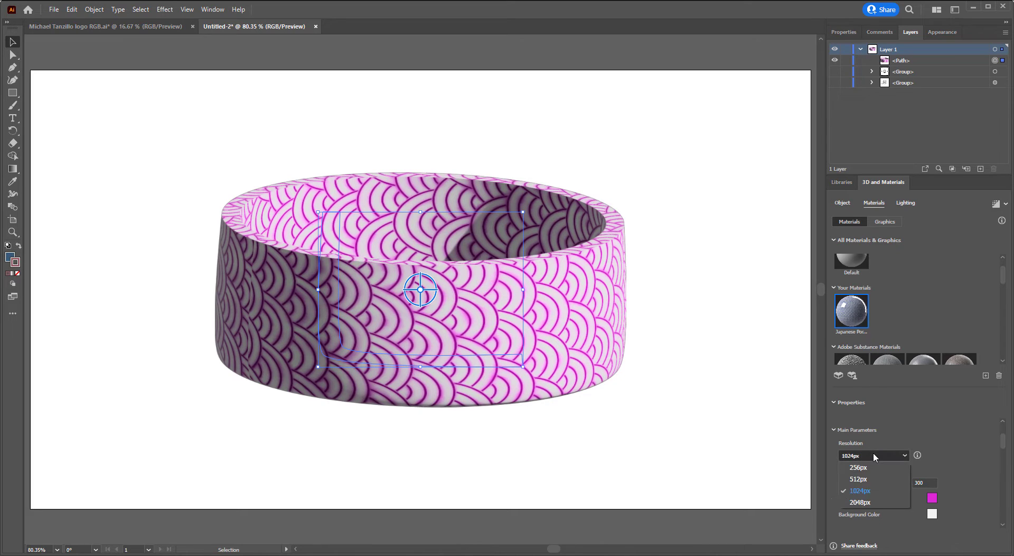
left_click(872, 500)
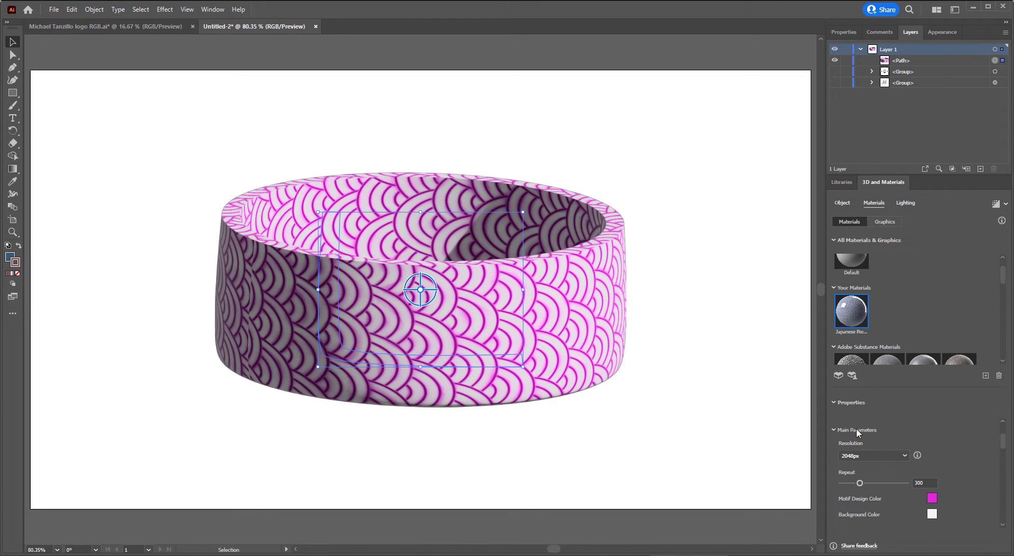
Look at the Adobe Substance 3D Assets library website, then return to Illustrator.
left_click(836, 376)
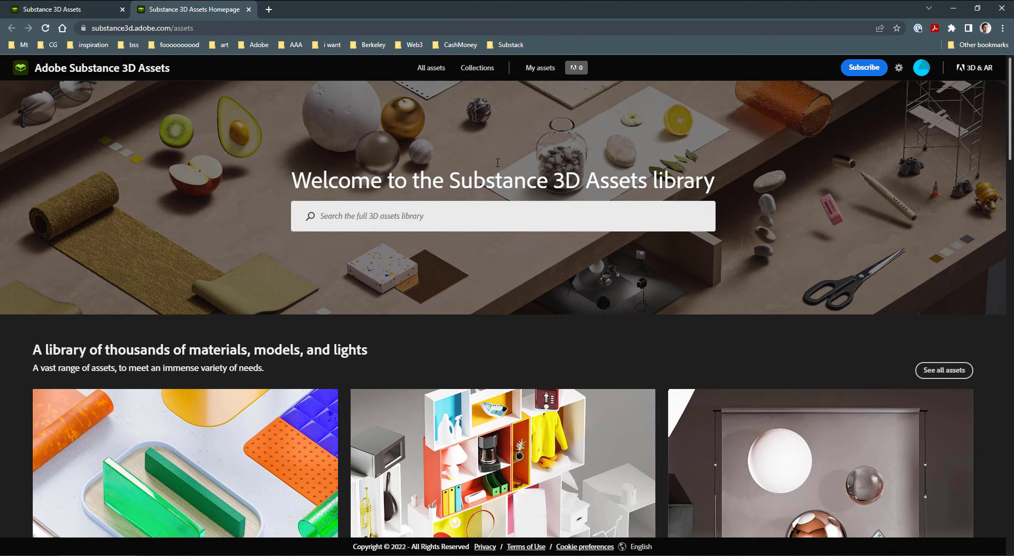
left_click(954, 8)
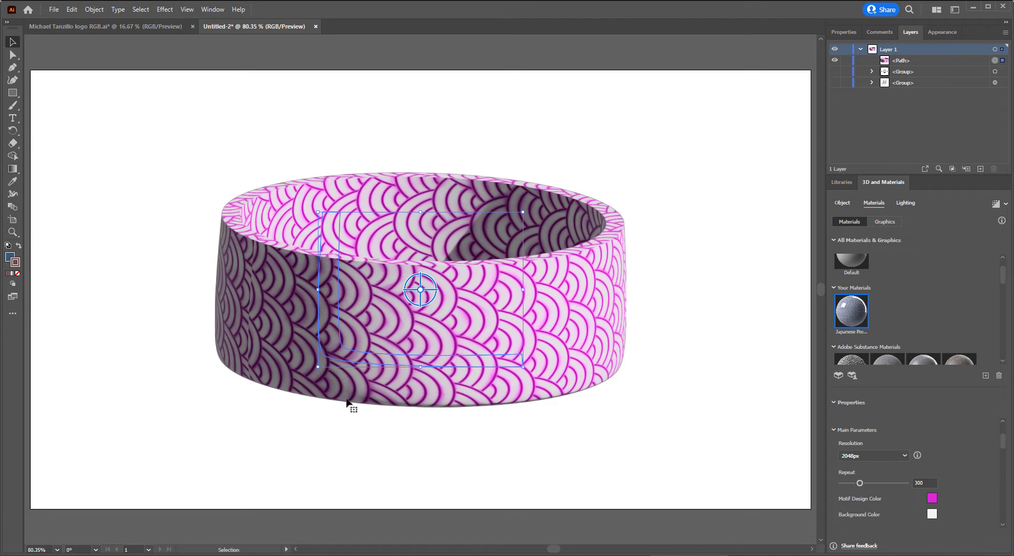
Turn on shadows for the bowl, with shadow bounds of 400% and the shadow positioned below the object.
left_click(906, 203)
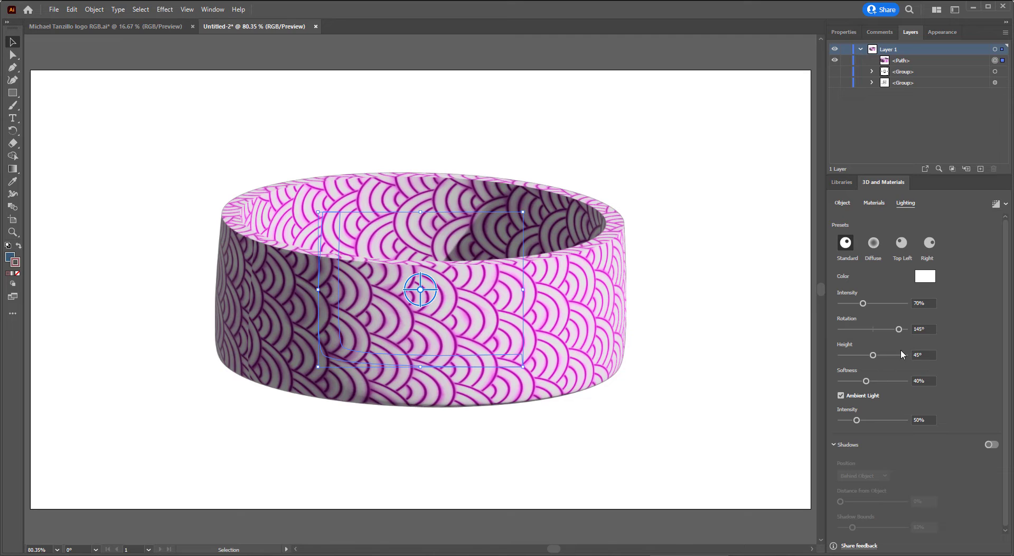
left_click(992, 444)
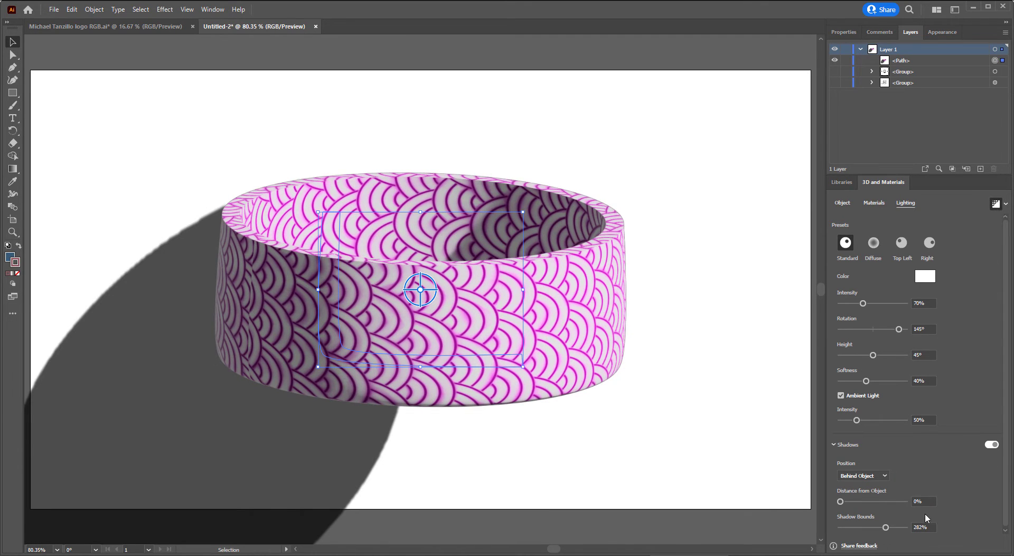
left_click(868, 476)
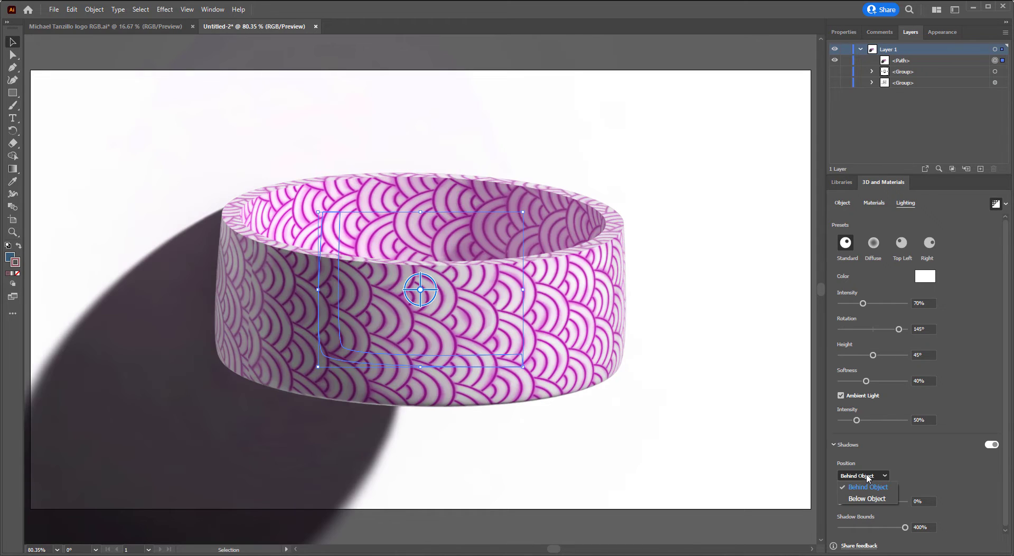
left_click(872, 499)
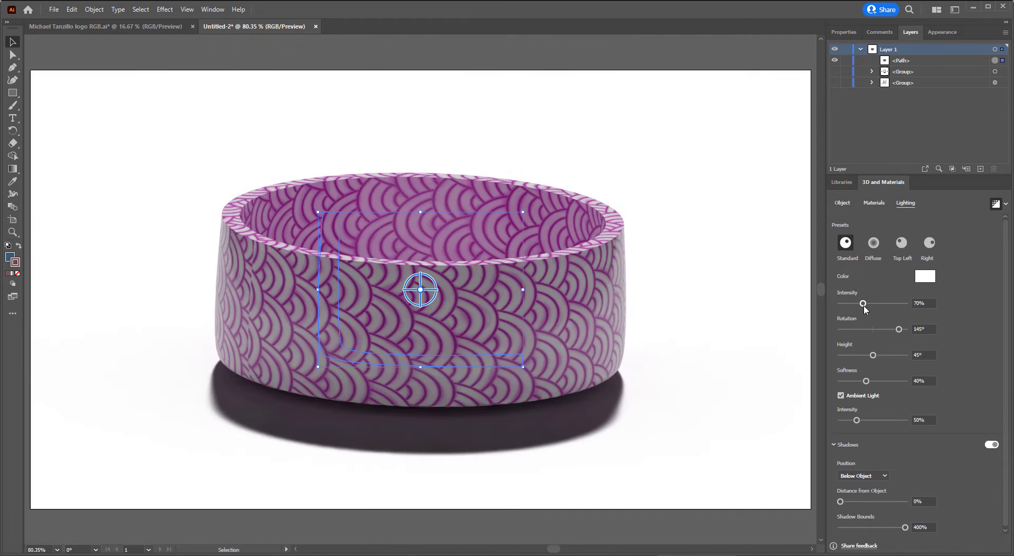
Set the bowl's light intensity to 100%, its rotation to 45° and its height to 36°.
left_click(926, 301)
key("ctrl+a")
type("100")
key("Return")
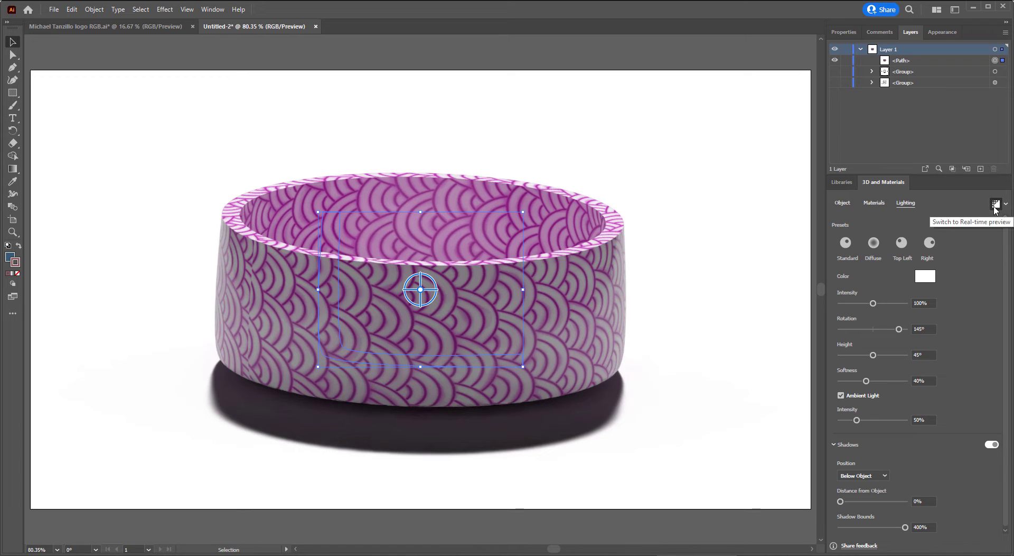
left_click_drag(899, 329, 866, 355)
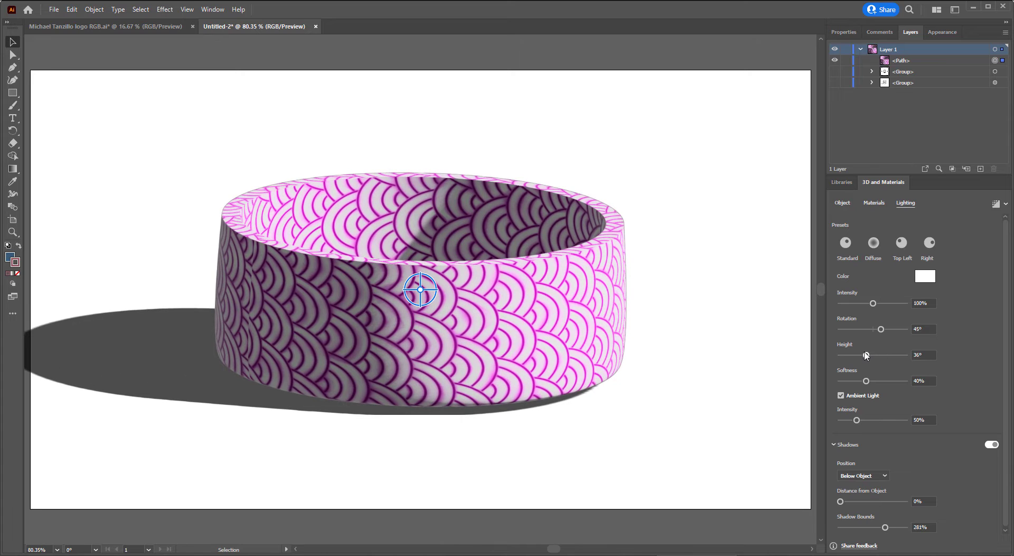
Set the shadow bounds to 400% and render the bowl with ray tracing.
left_click_drag(885, 527, 864, 527)
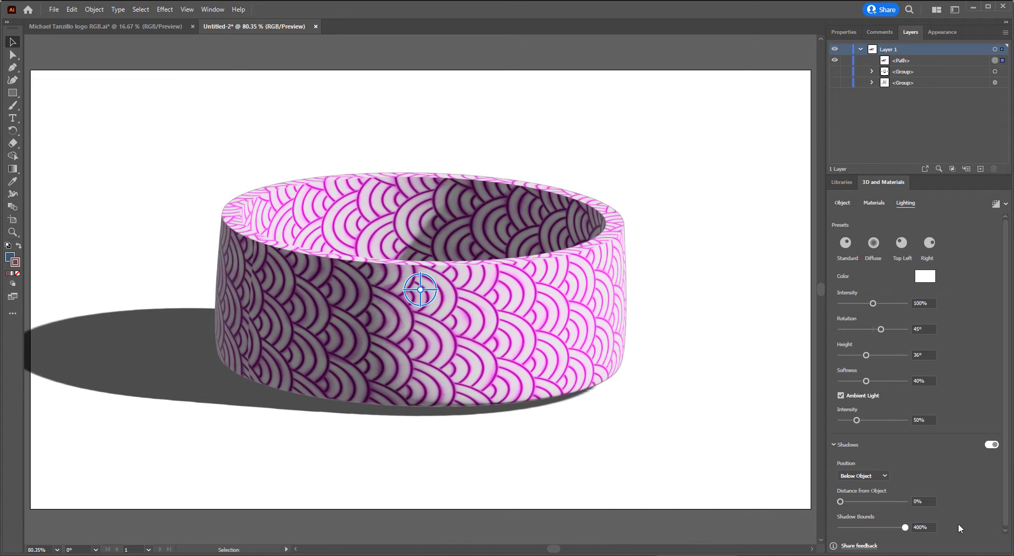
left_click_drag(929, 529, 1009, 547)
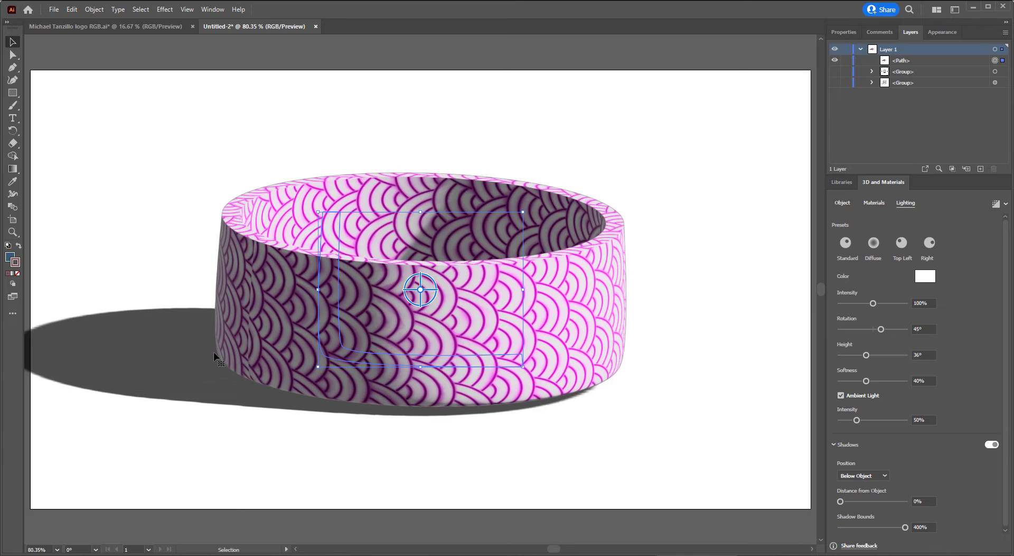
left_click(996, 205)
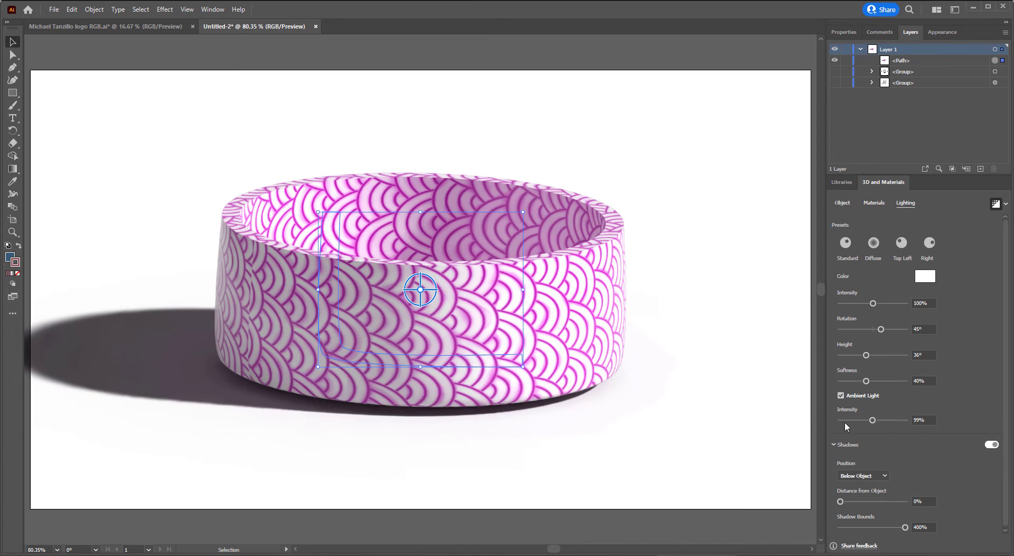
Set the light's softness to 65%.
left_click(923, 379)
type("65")
key("Return")
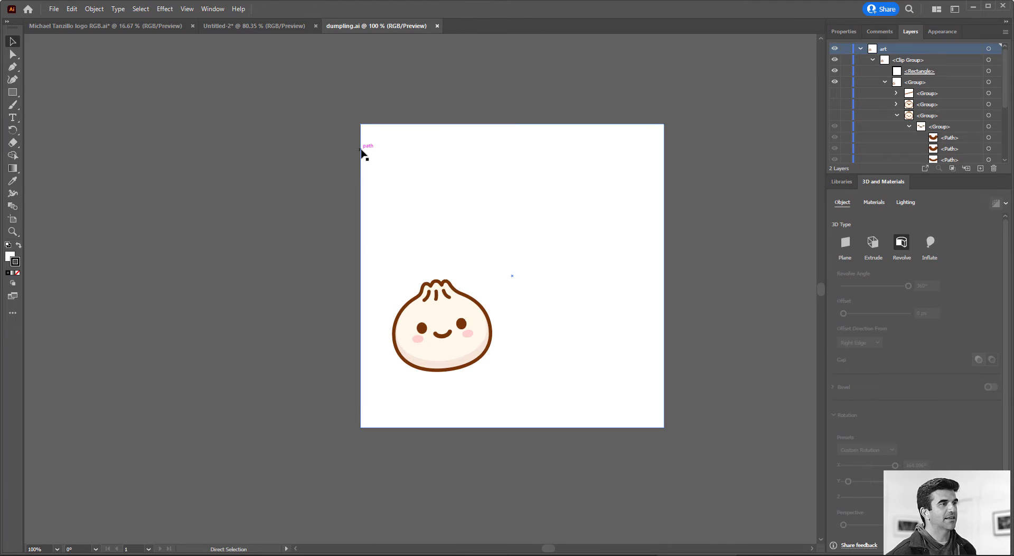
Enlarge the dumpling artwork to 300% and open its clip group in isolation mode.
key("ctrl+equal")
key("ctrl+equal")
key("ctrl+equal")
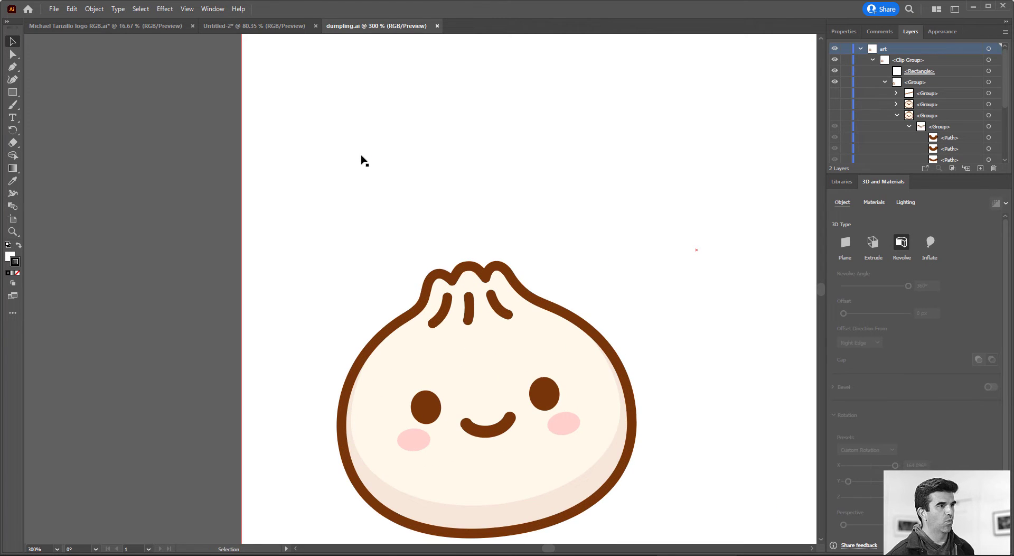
scroll(348, 201, "down", 3)
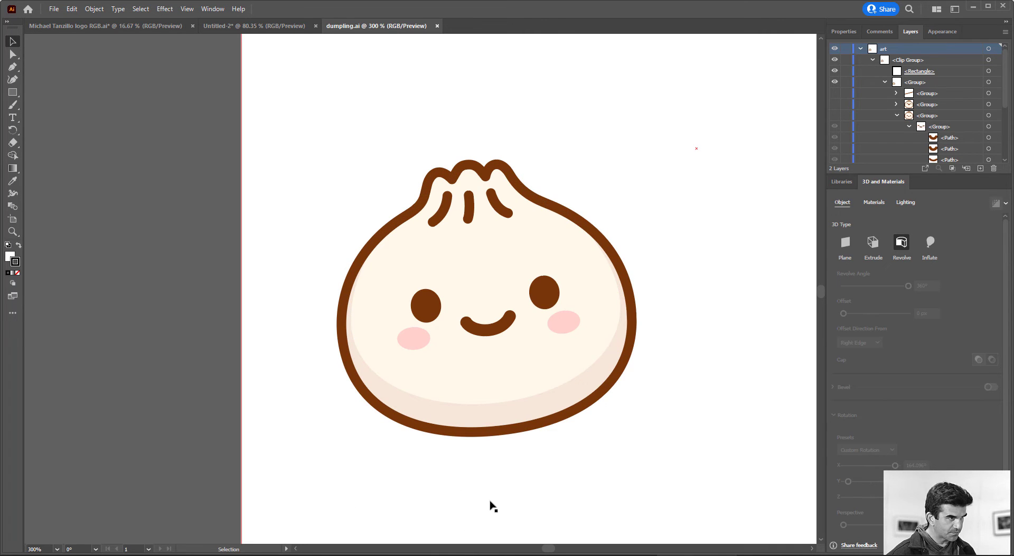
left_click(558, 416)
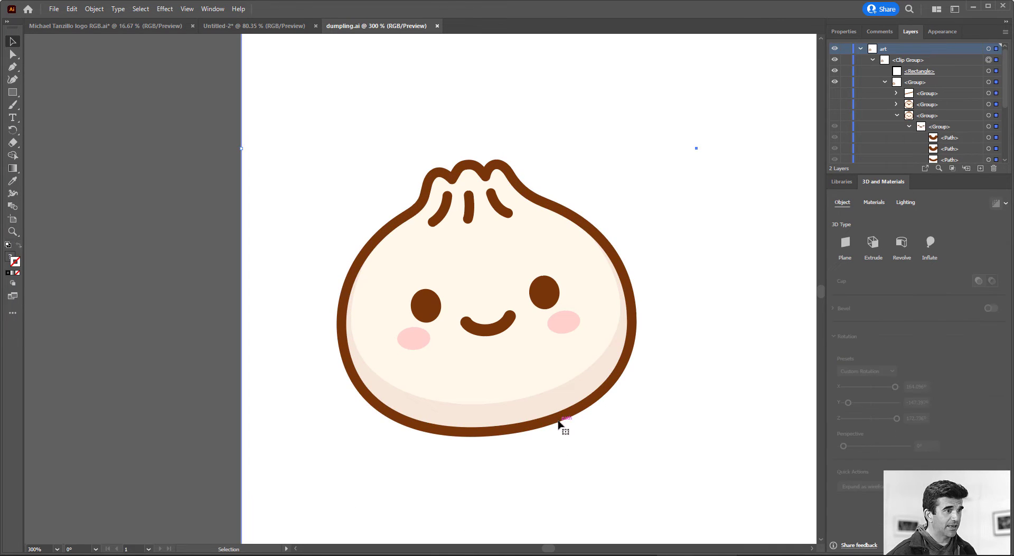
left_click(13, 54)
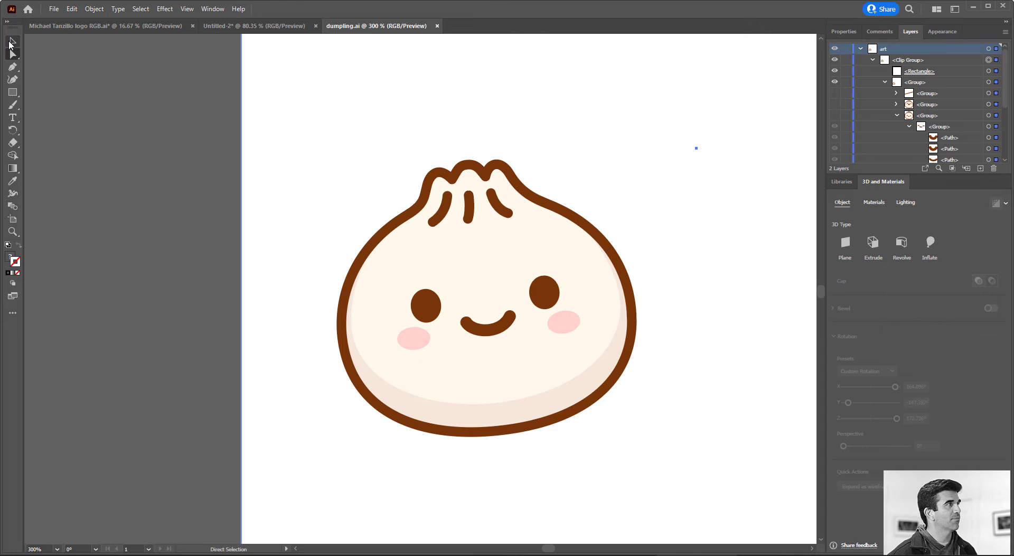
left_click(11, 44)
double_click(558, 426)
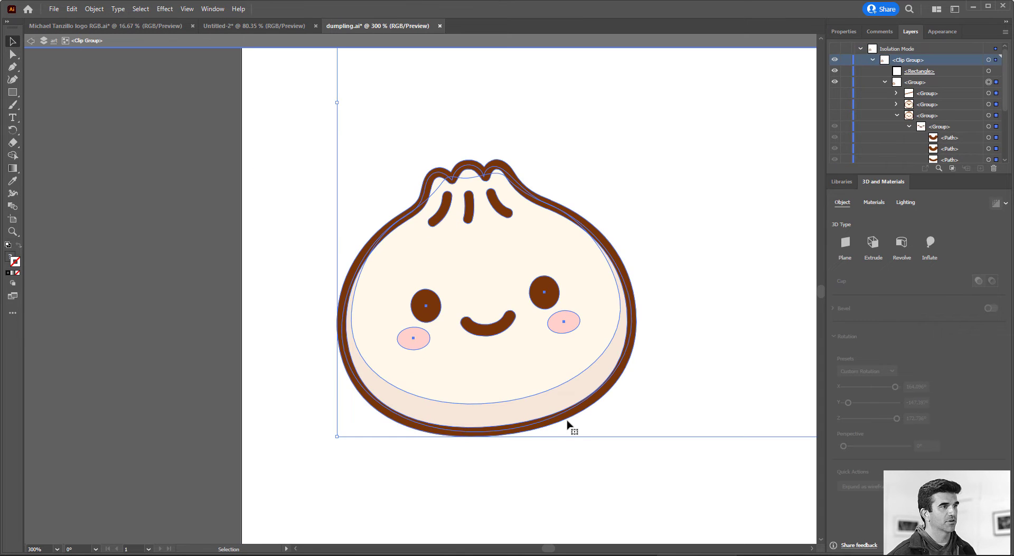
left_click(666, 466)
left_click(579, 412)
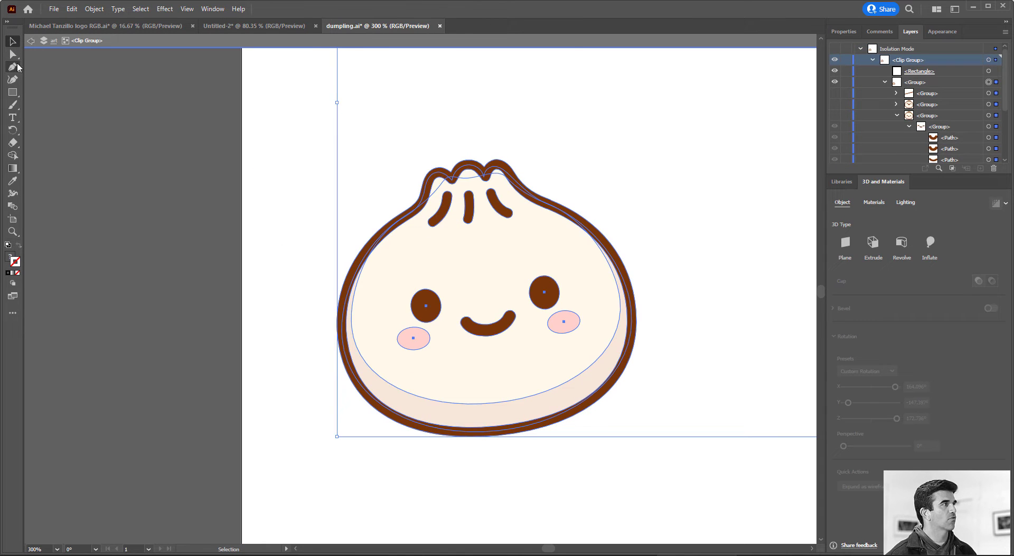
Delete the dumpling's brown outline and the darker beige shading shape behind its body using Direct Selection.
left_click(12, 54)
left_click(586, 466)
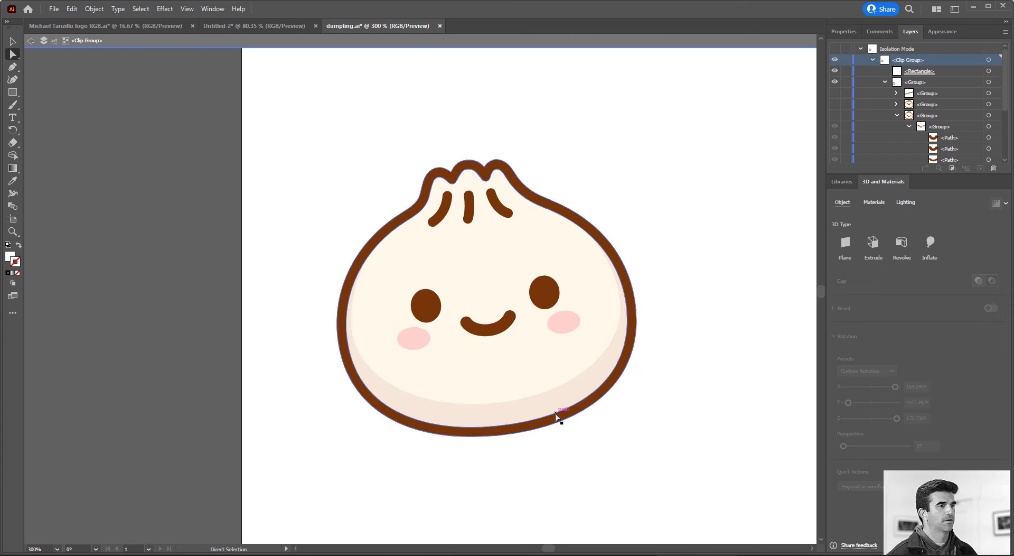
left_click(556, 414)
key("Delete")
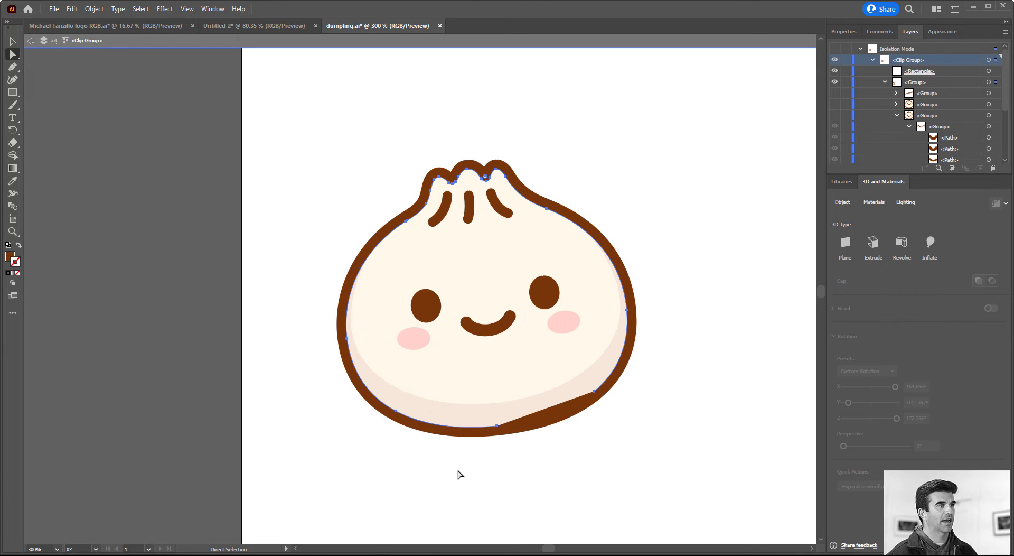
left_click(532, 426)
key("Delete")
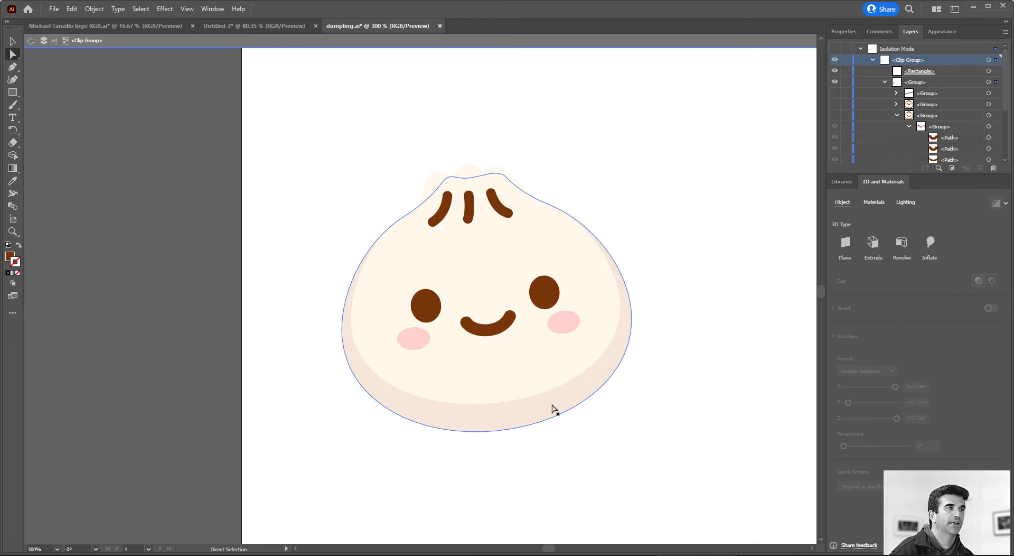
key("Delete")
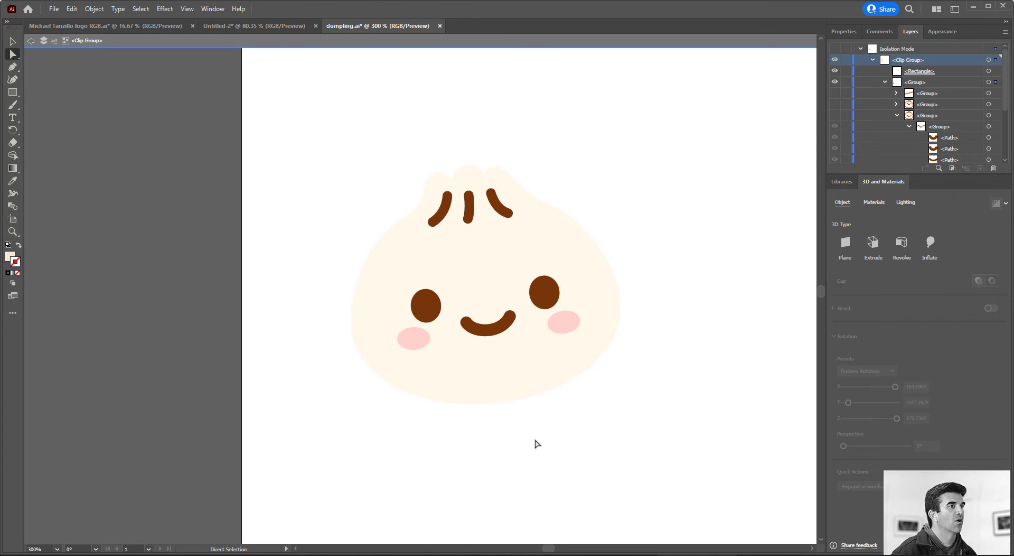
Combine the three brown pleat strokes at the dumpling's top into one compound path.
left_click(507, 210)
left_click(468, 210, "shift")
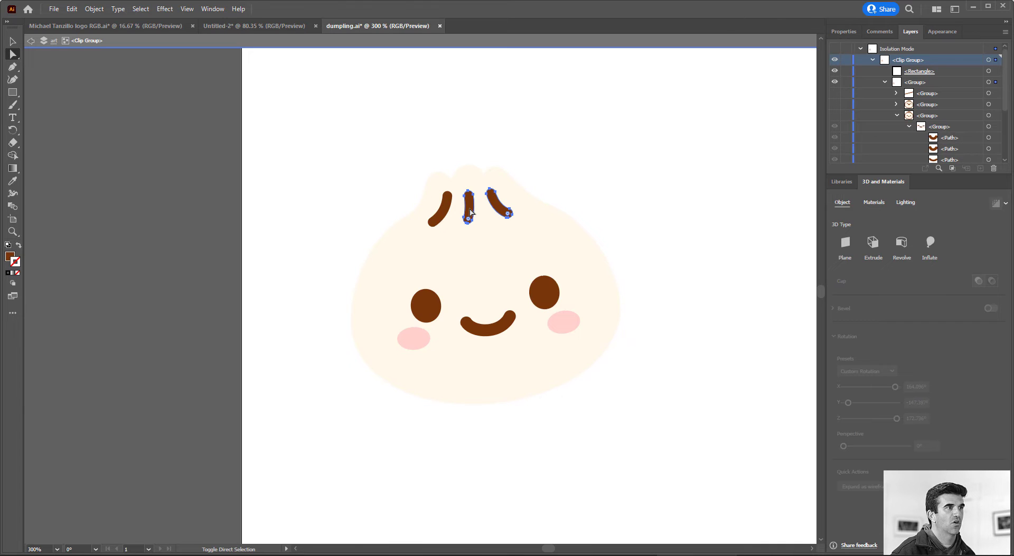
left_click(446, 215, "shift")
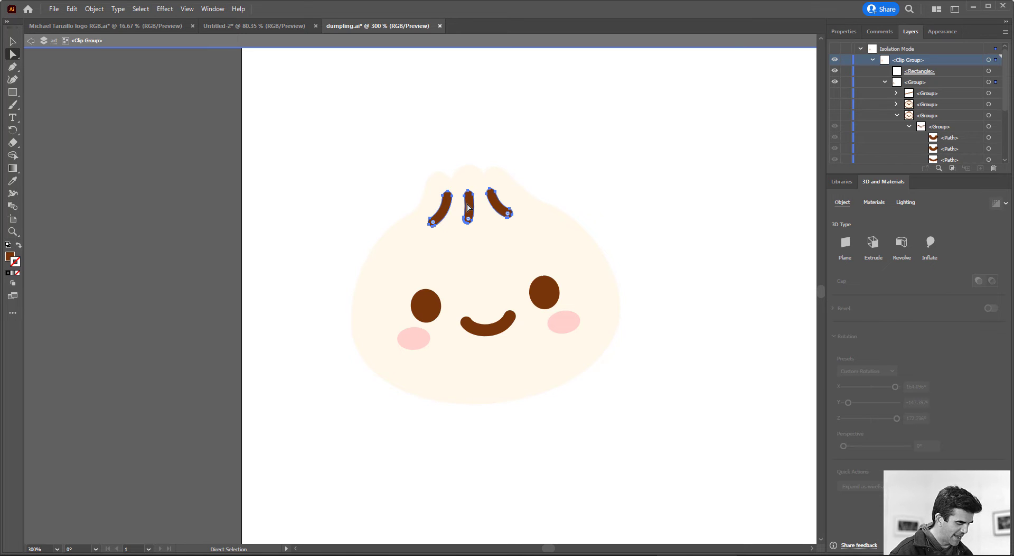
key("ctrl")
key("ctrl+8")
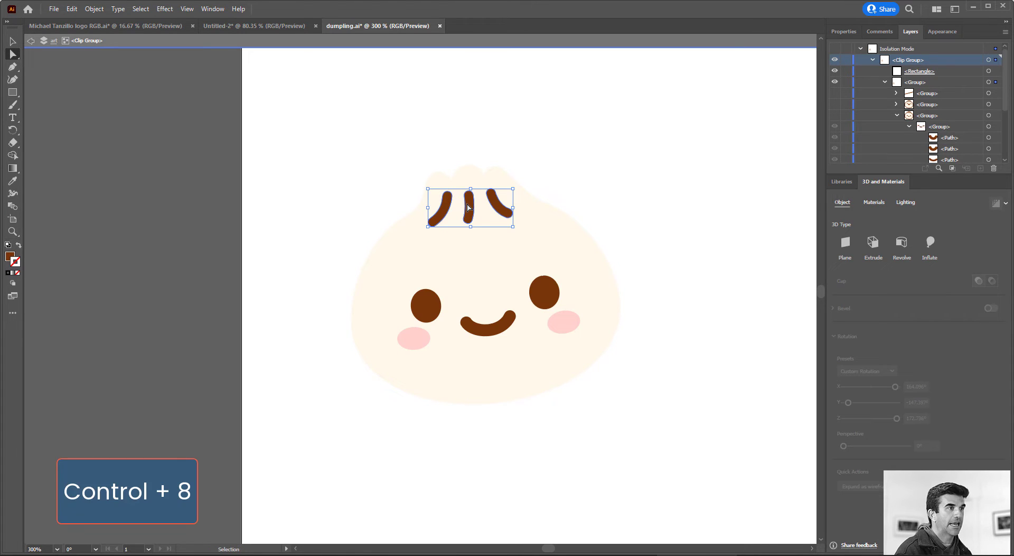
Try to combine the dumpling's two eyes and mouth into one compound path.
left_click(549, 303)
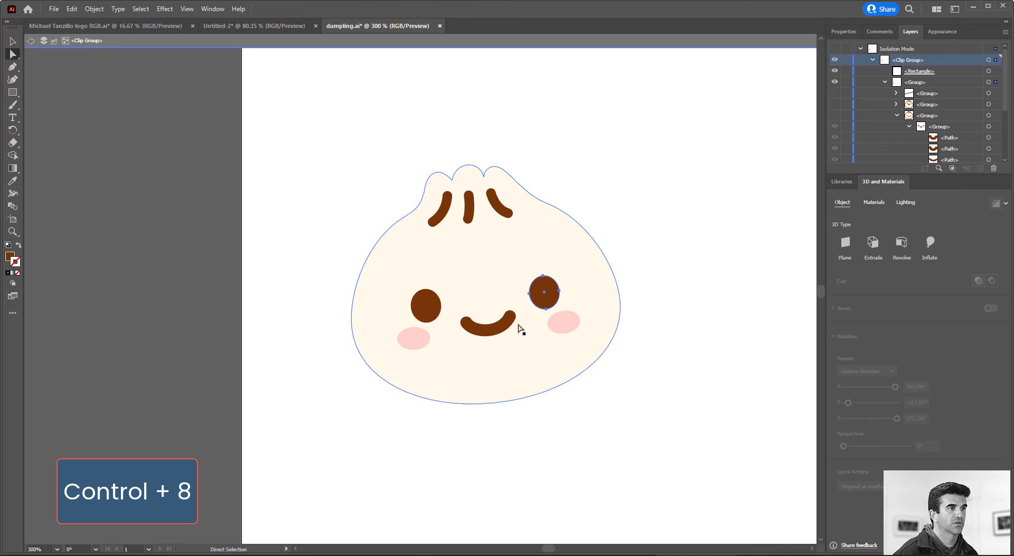
left_click(509, 333, "shift")
left_click(429, 317, "shift")
key("ctrl")
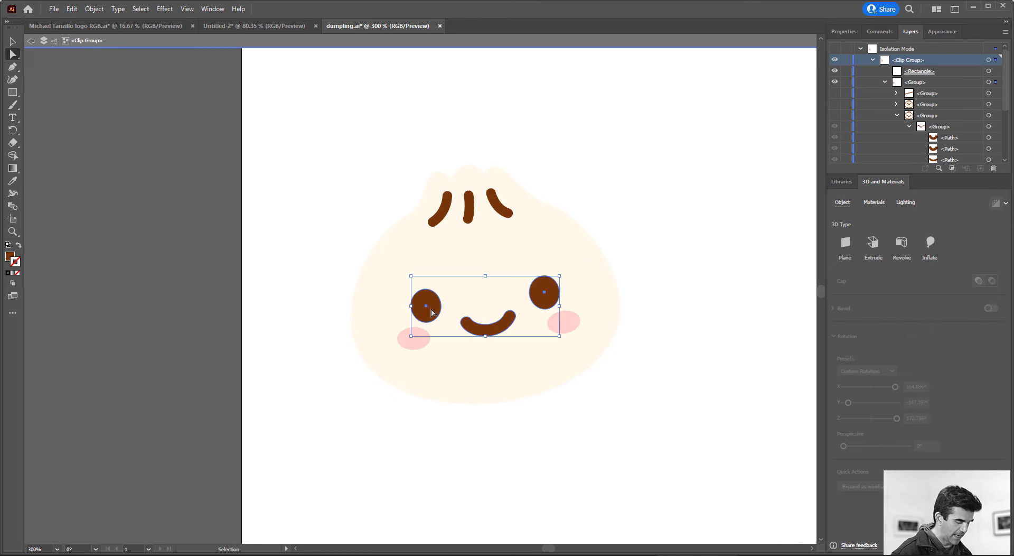
key("ctrl+8")
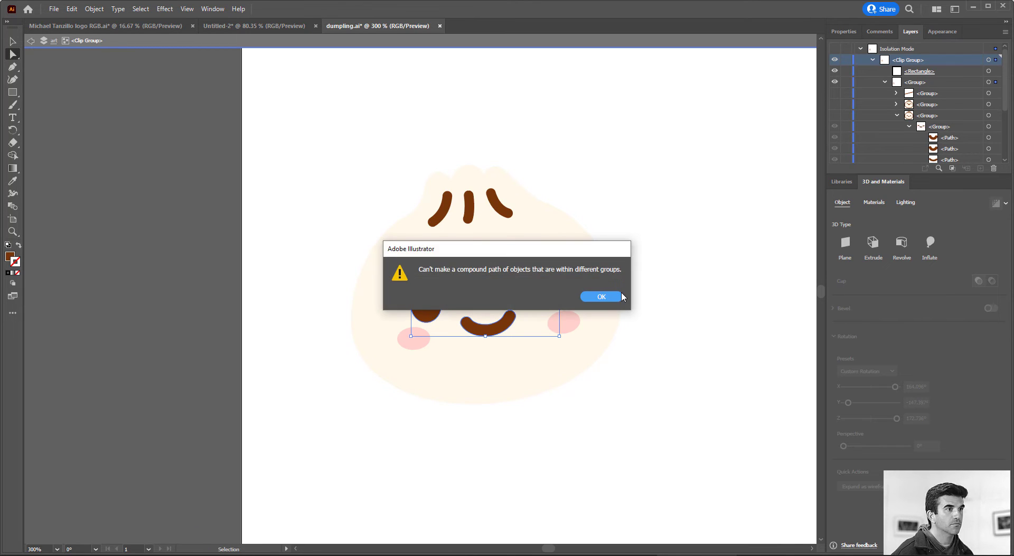
key("Return")
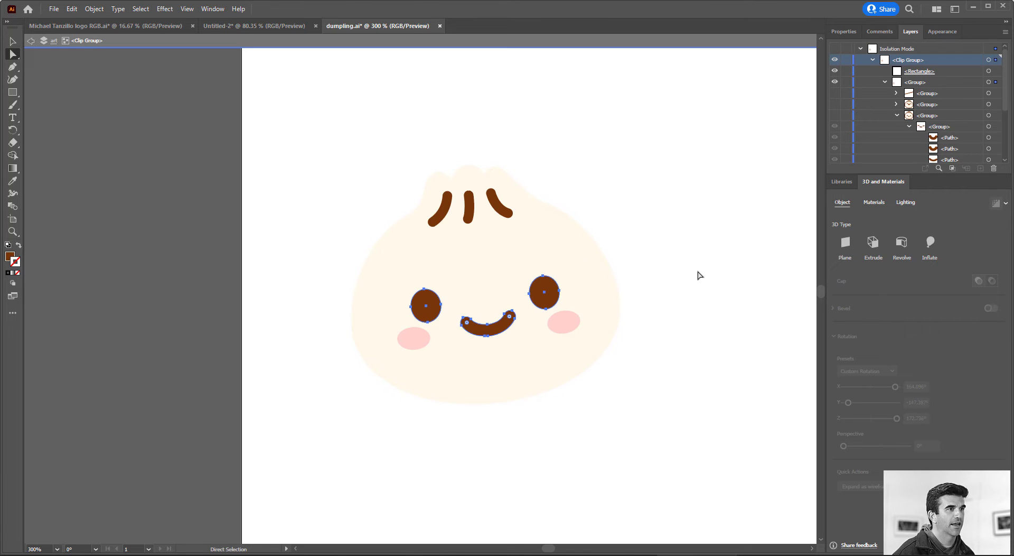
Combine the dumpling's two eyes into one compound path and its two pink cheeks into another.
left_click(697, 274)
left_click(541, 307)
left_click(431, 313, "ctrl+shift")
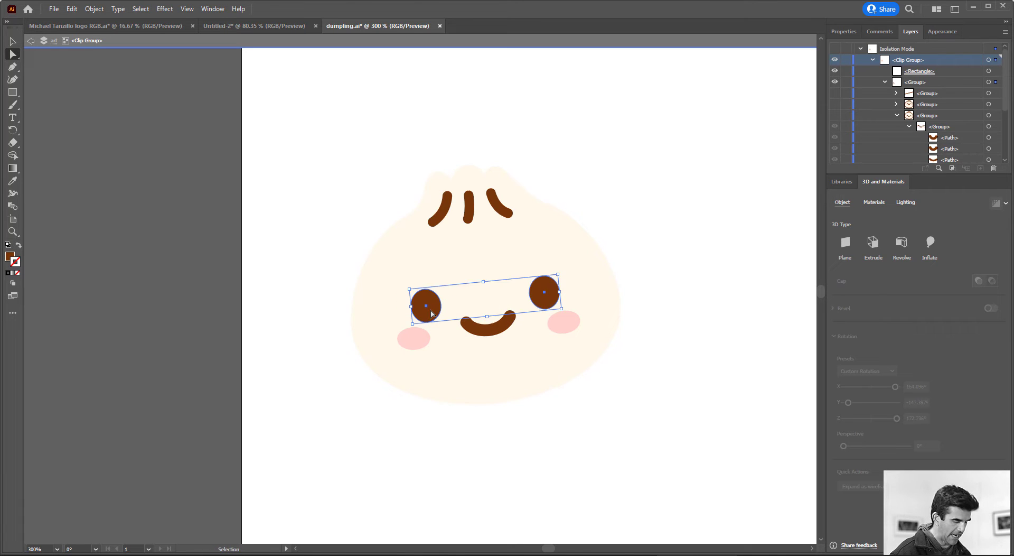
key("ctrl+shift+a")
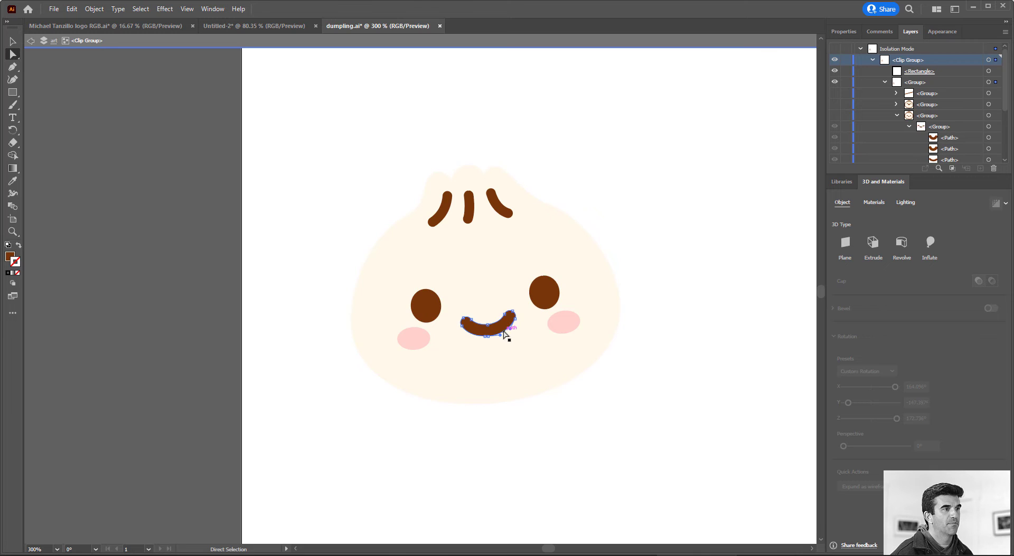
left_click(575, 325)
left_click(421, 347, "ctrl+shift")
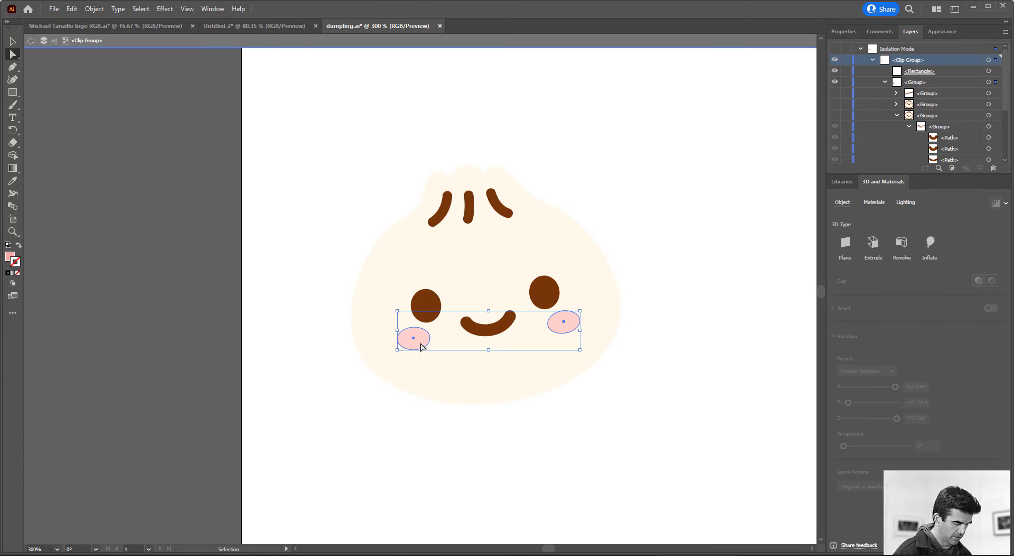
Apply the Inflate 3D type to the dumpling's cream body and to its eyes, with both sides inflated.
left_click(502, 392)
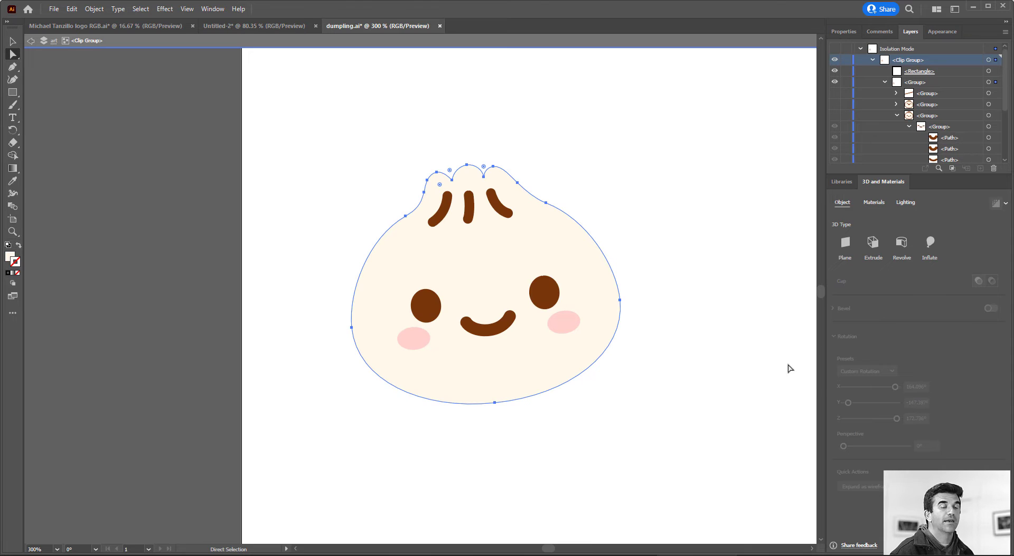
left_click(936, 239)
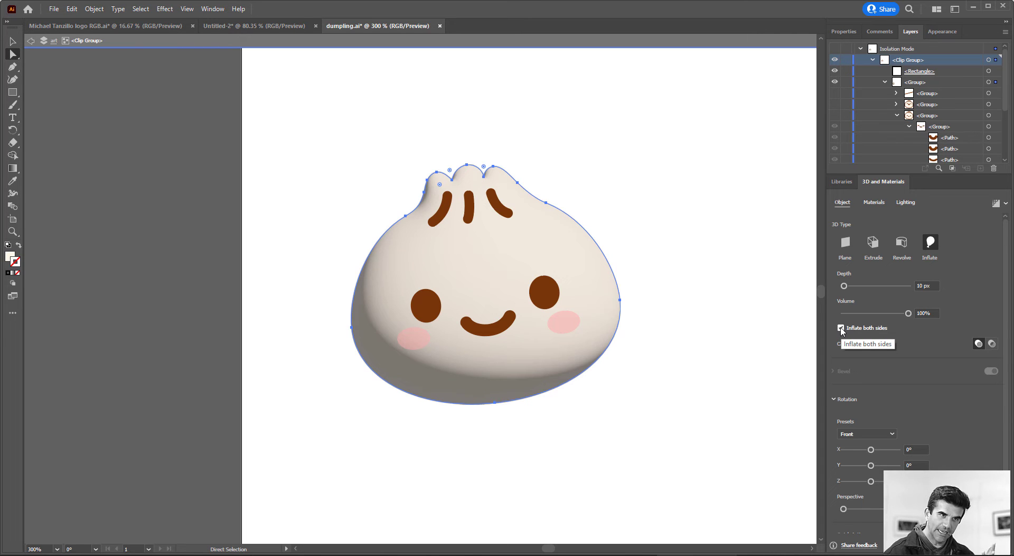
left_click(554, 288)
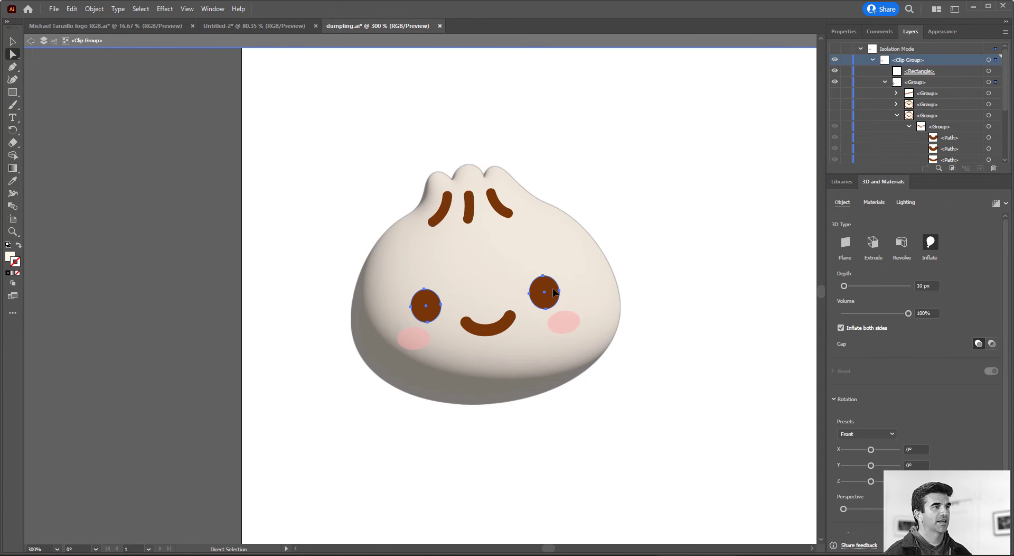
left_click(931, 244)
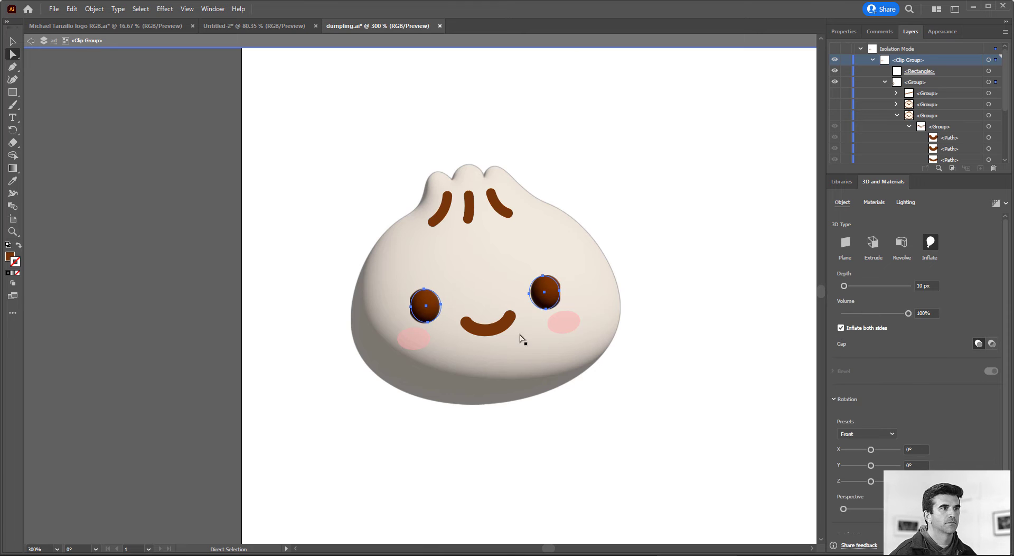
Apply the Inflate 3D type to the dumpling's mouth and pink cheeks, with both sides inflated.
left_click(483, 331)
left_click(928, 246)
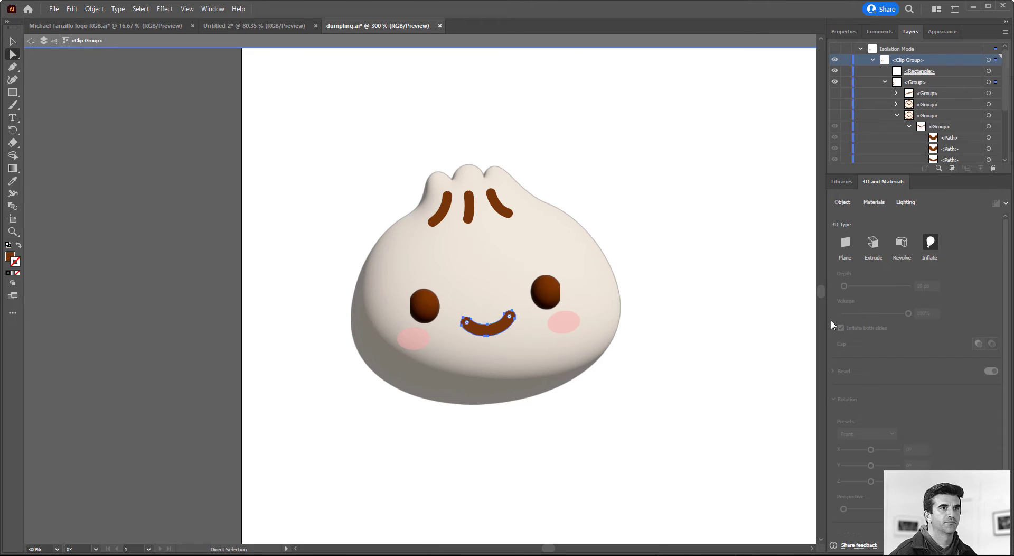
left_click(581, 324)
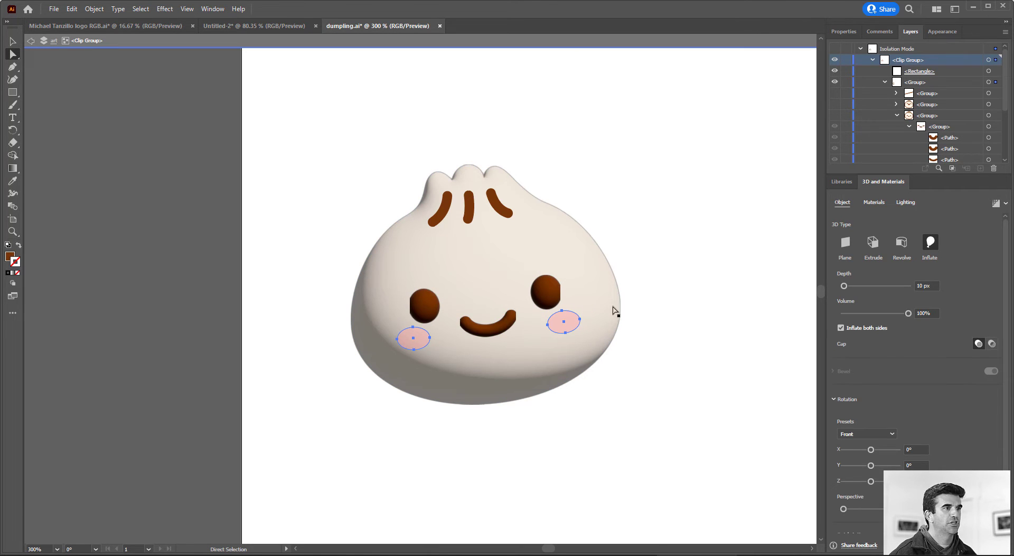
left_click(931, 243)
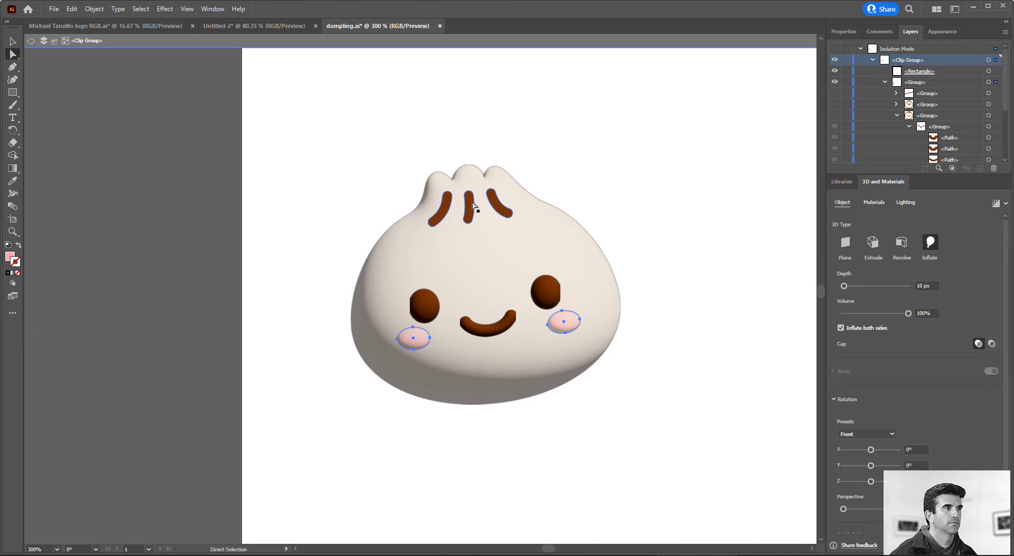
Apply the Inflate 3D type to the three pleat strokes, with both sides inflated.
left_click(497, 207)
left_click(933, 243)
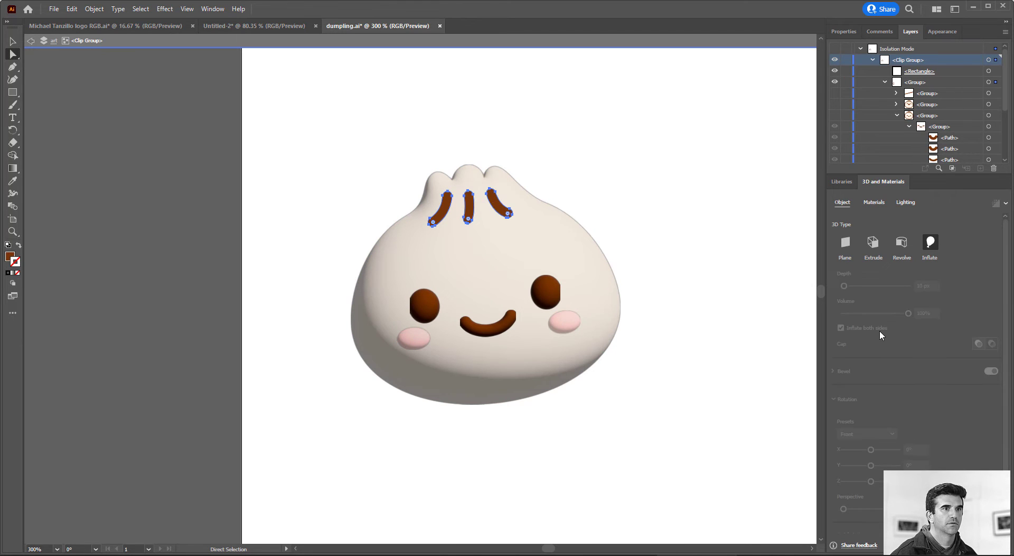
left_click(841, 328)
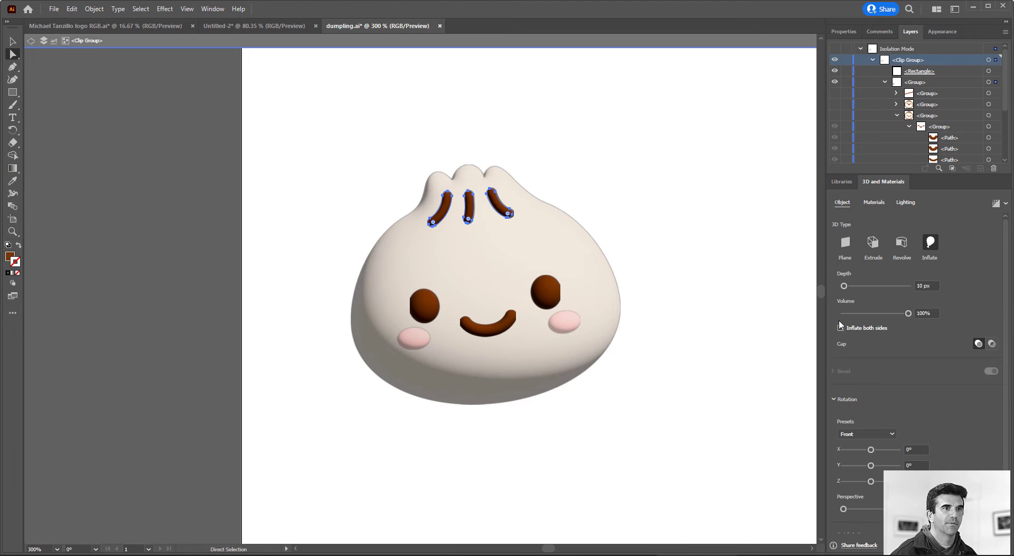
Deselect the pleat strokes, select the dumpling's cream body and start Export for Screens.
left_click(669, 225)
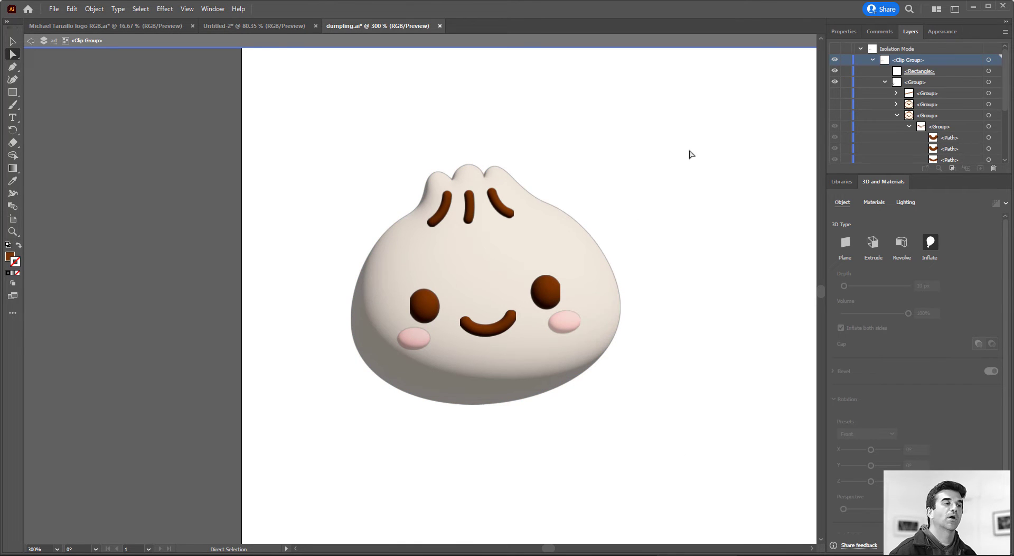
left_click(547, 295)
left_click(534, 372)
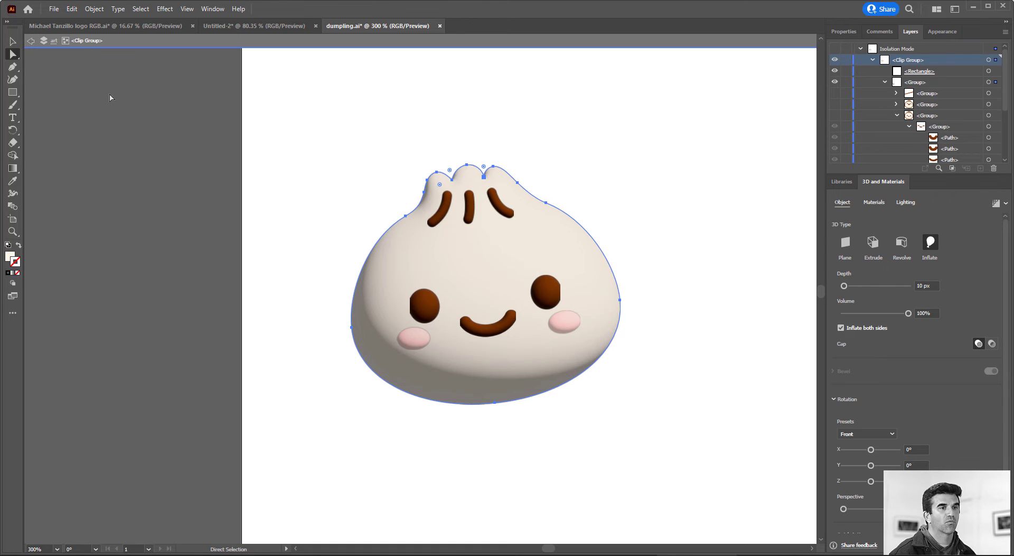
left_click(53, 10)
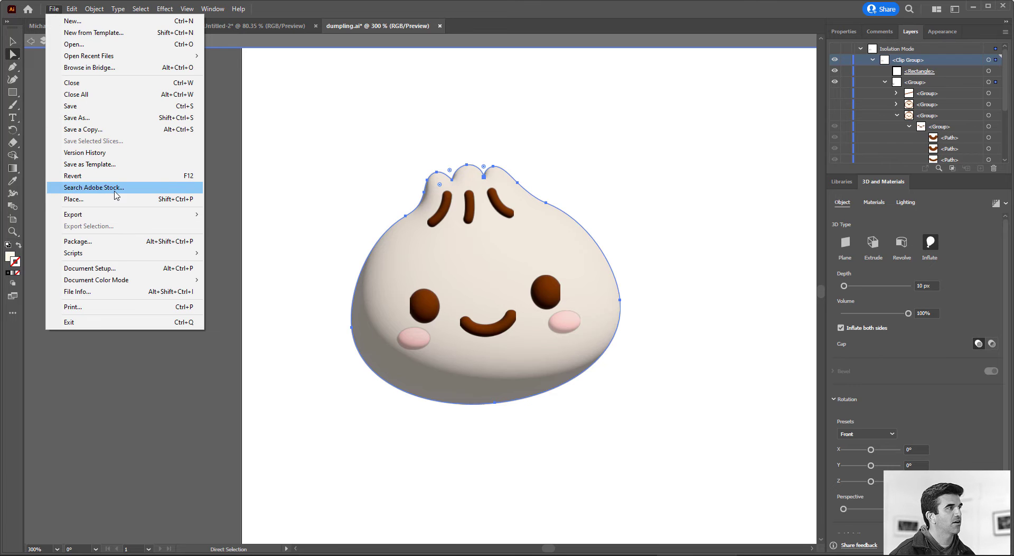
mouse_move(200, 215)
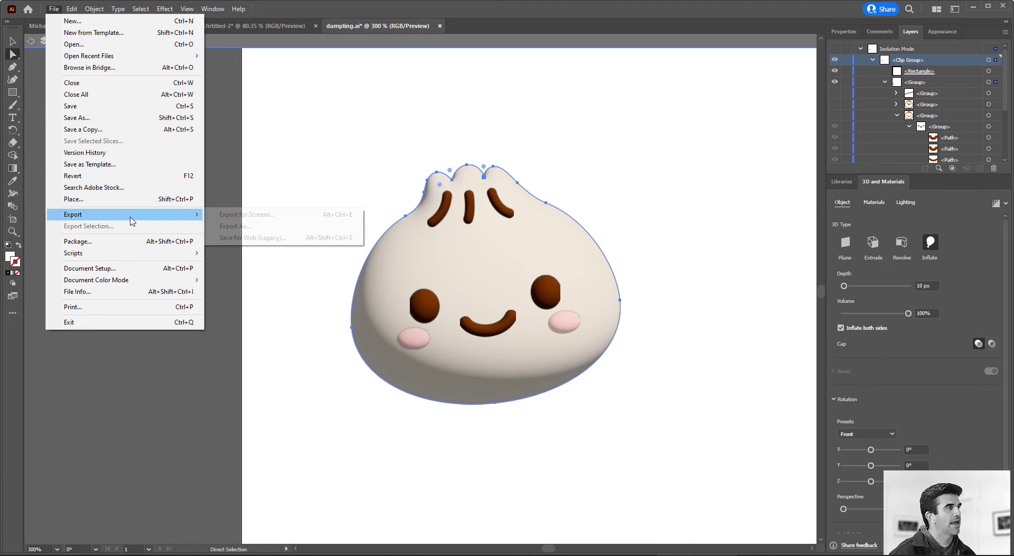
left_click(241, 216)
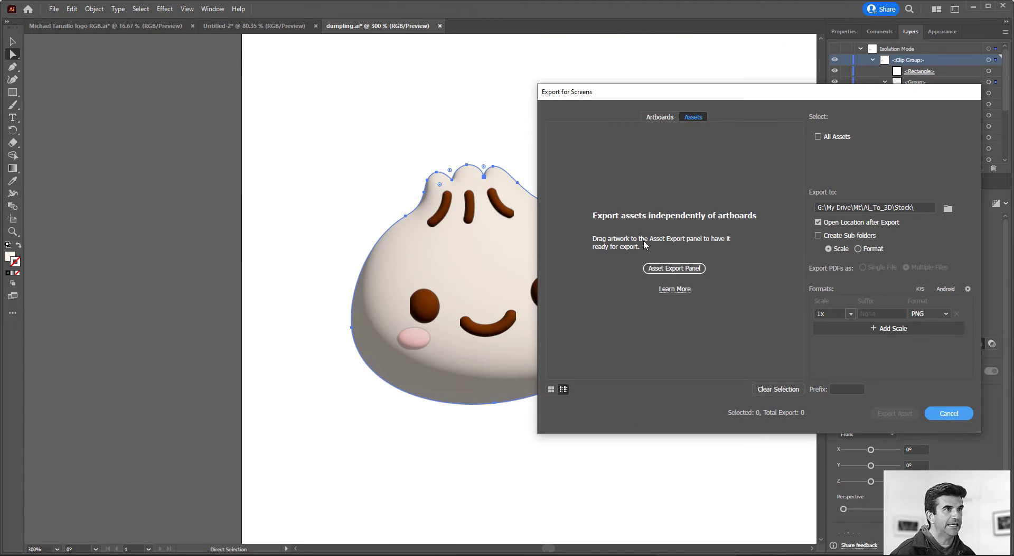
Switch from the export dialog to Asset Export and add the selected cream body as a single asset.
left_click(672, 119)
left_click(693, 118)
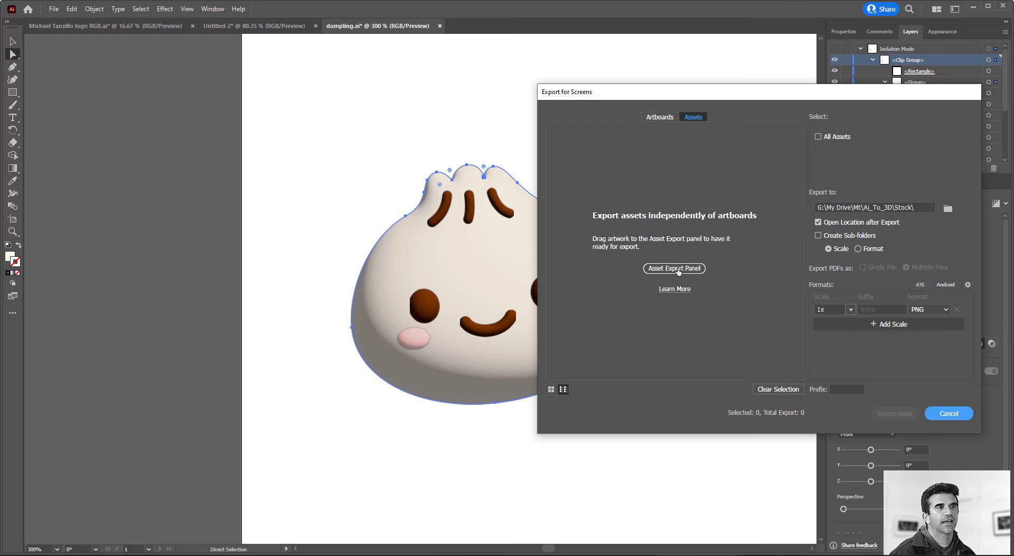
left_click(679, 269)
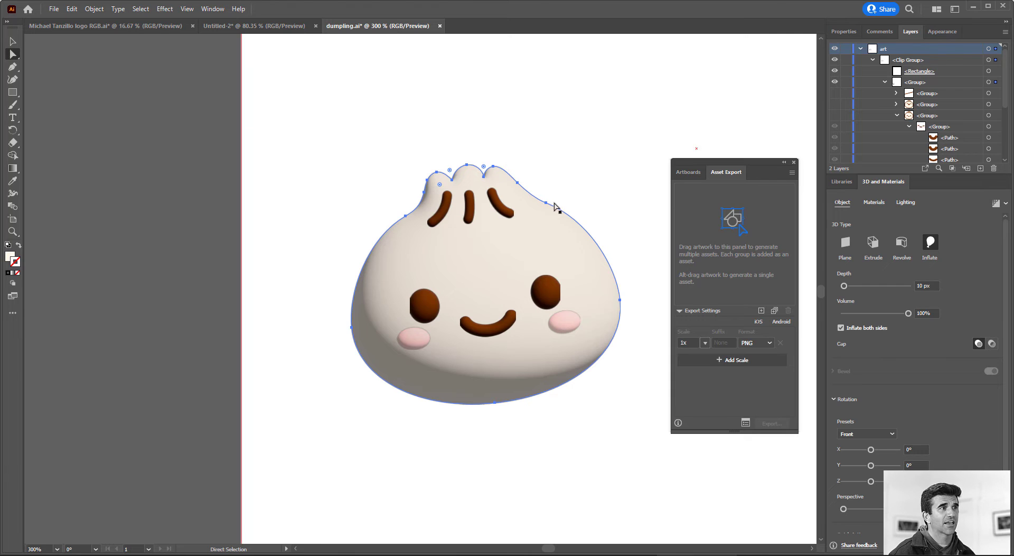
left_click(761, 311)
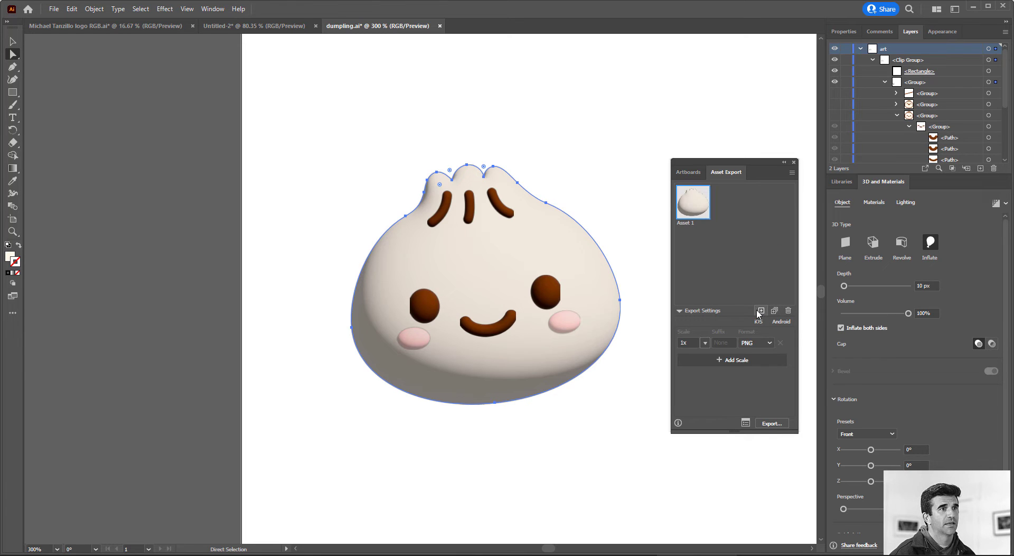
Add the three brown wrinkle strokes at the dumpling's top as one combined export asset.
left_click(506, 211)
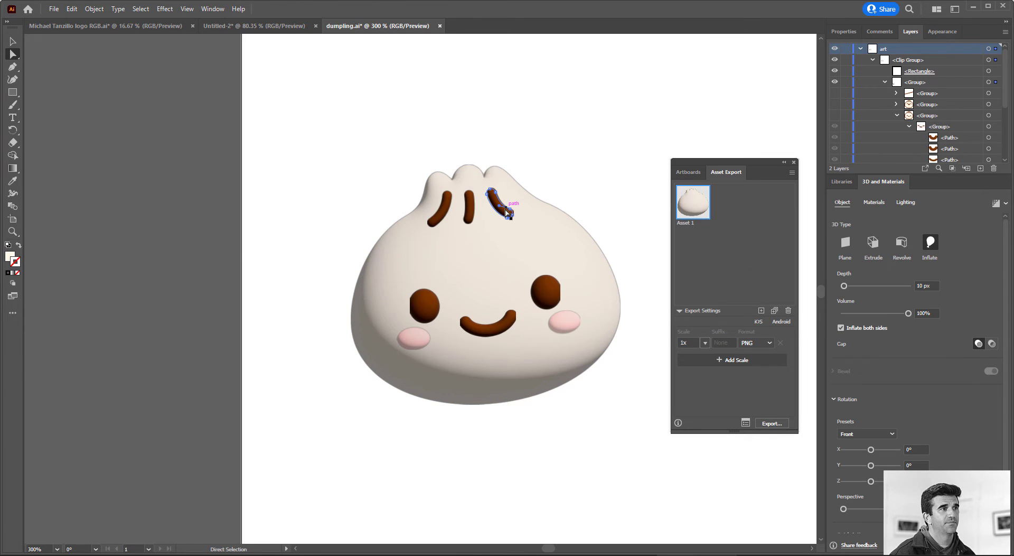
left_click(469, 212, "shift")
left_click(437, 214, "shift")
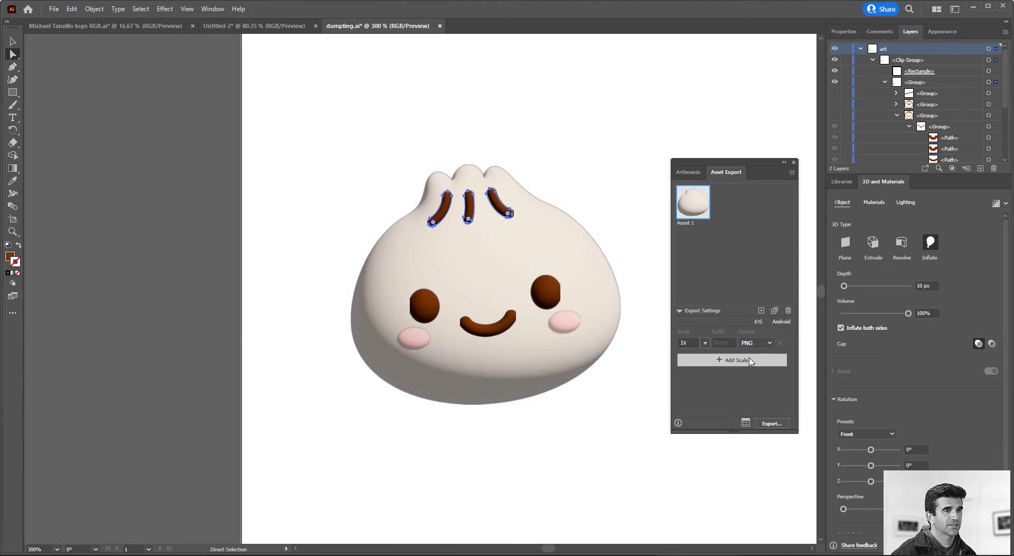
left_click(761, 311)
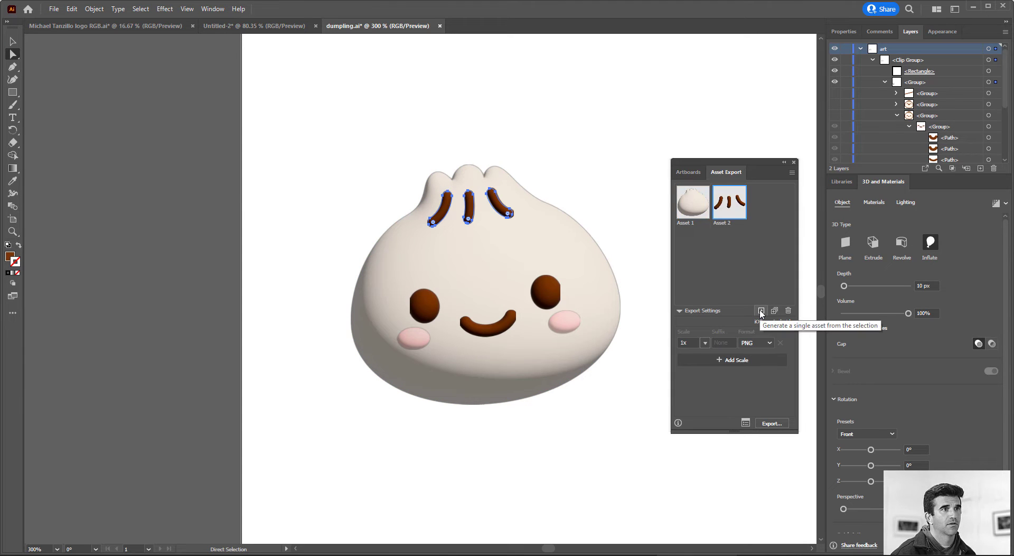
Add the pair of eyes and the mouth as two separate export assets.
left_click(550, 296)
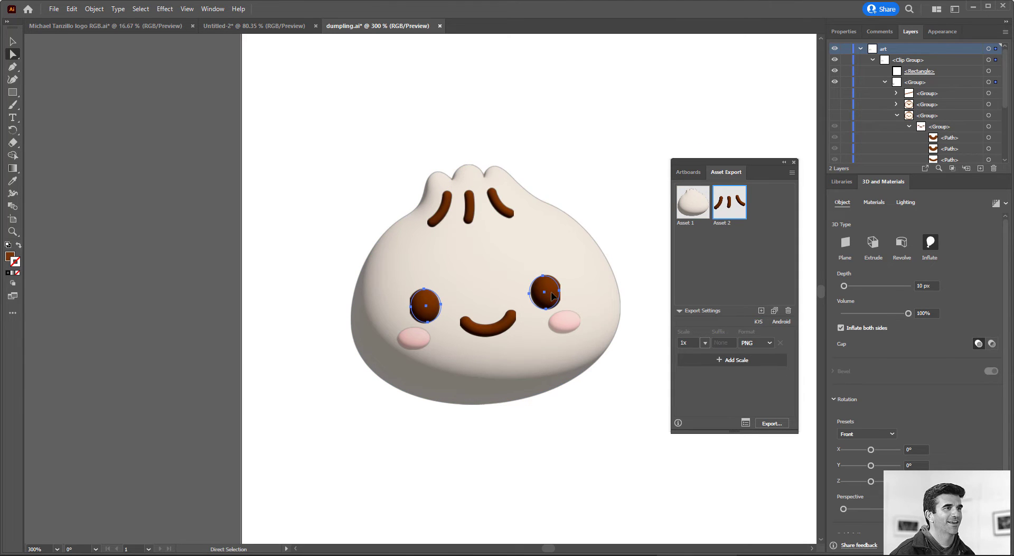
left_click(761, 311)
left_click(487, 330)
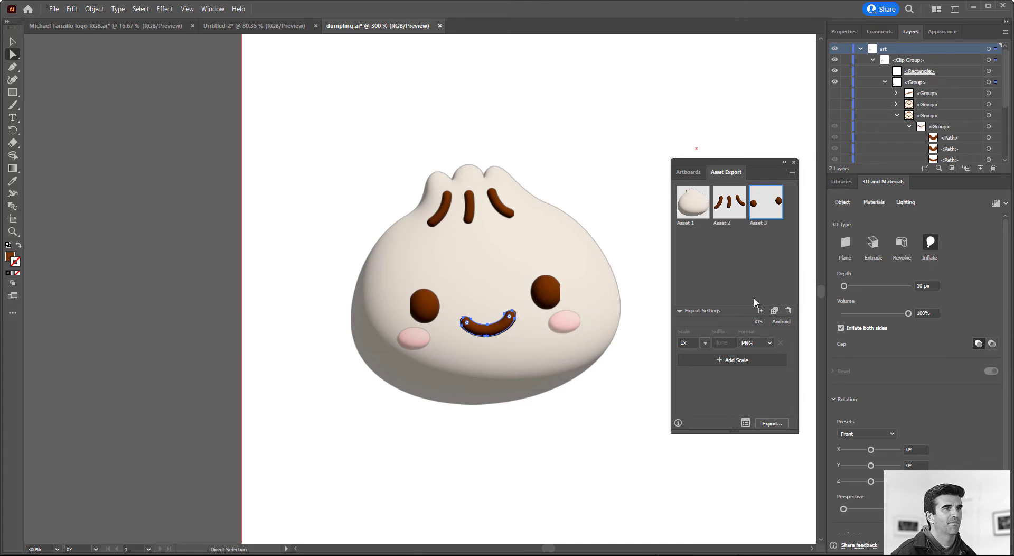
left_click(761, 312)
Add the two pink cheeks as one combined export asset.
left_click(412, 338)
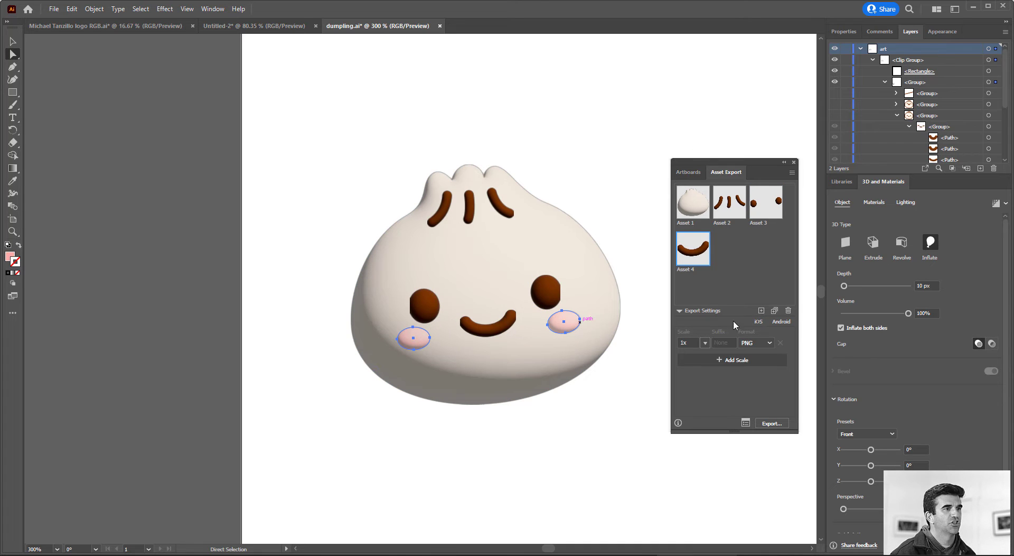
left_click(760, 311)
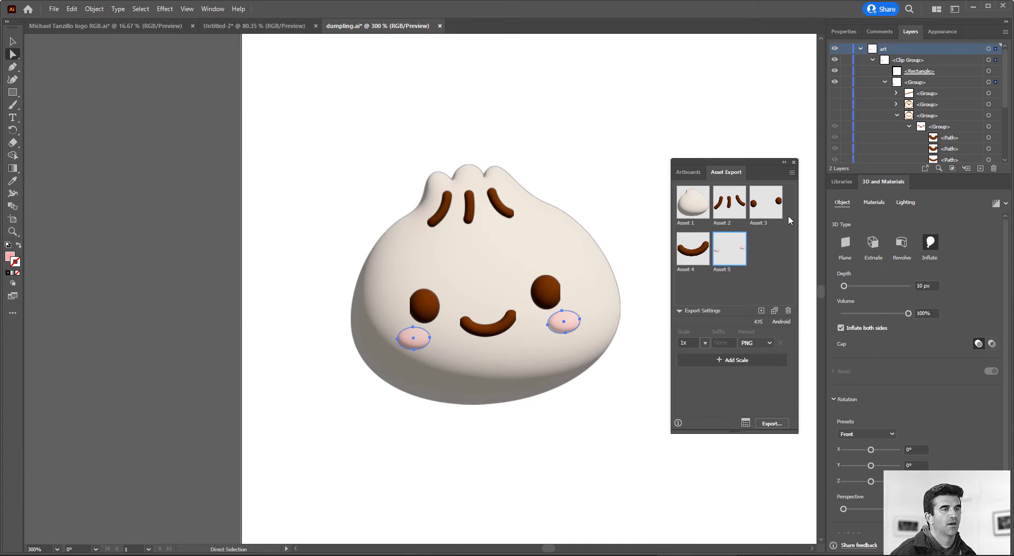
left_click(776, 257)
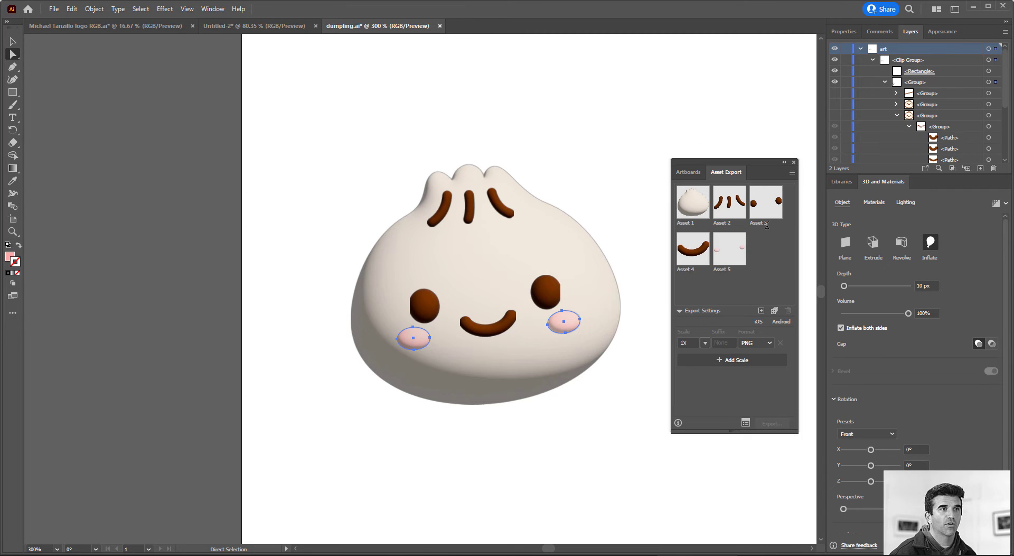
Rename the body asset as Dumpling Body and the wrinkle strokes asset as Wrinkles.
double_click(691, 222)
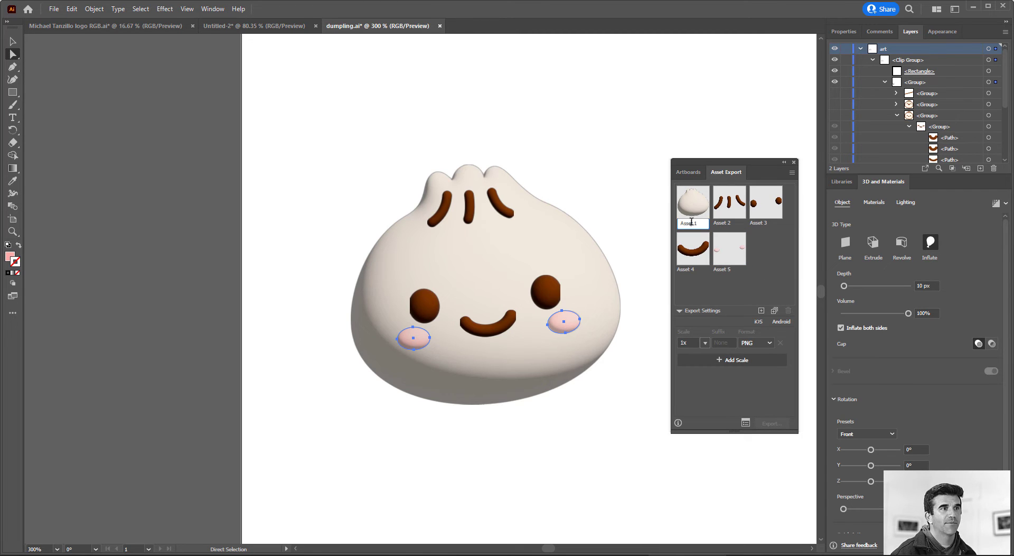
left_click_drag(702, 224, 664, 220)
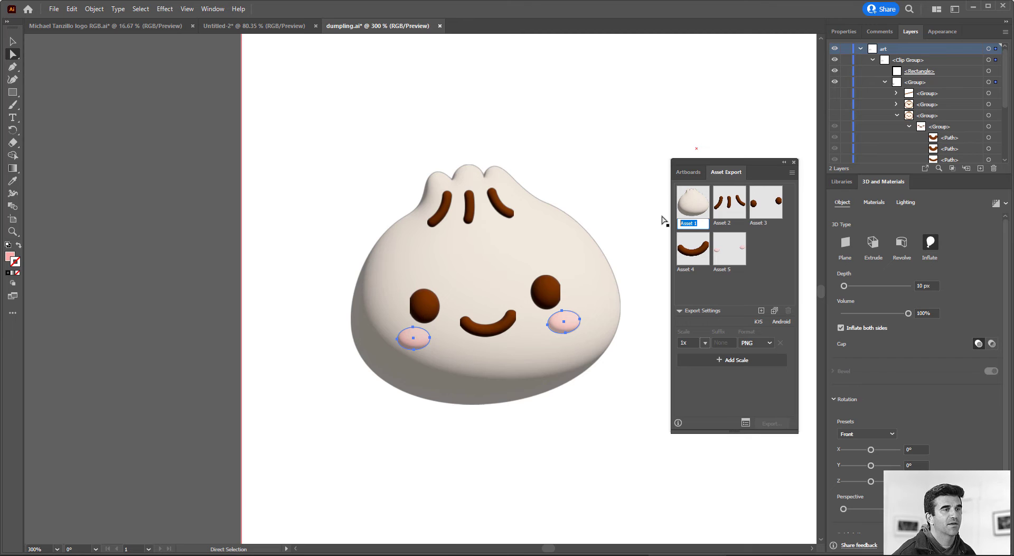
type("Dumpling Base")
key("Tab")
type("Wrinkles")
key("Tab")
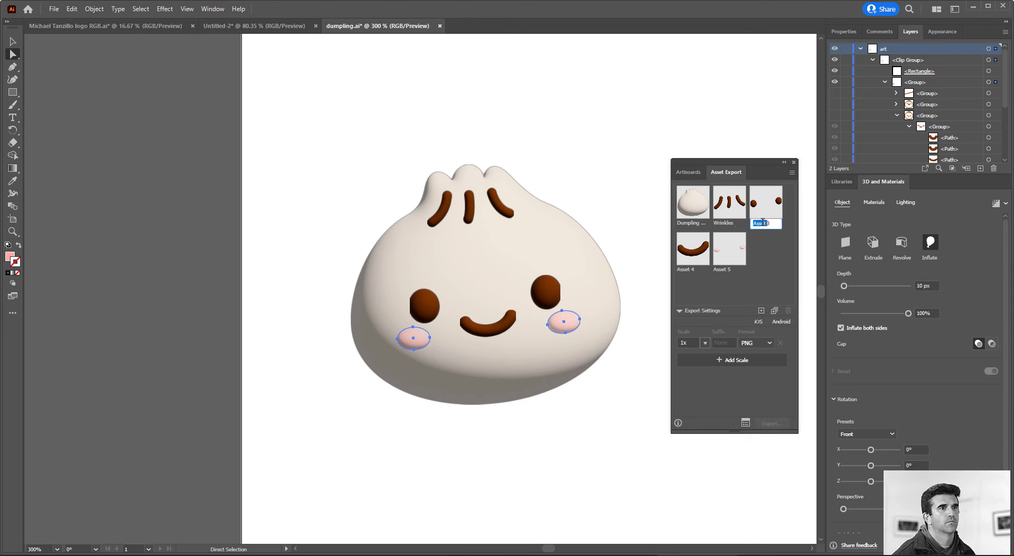
Rename the three remaining export assets as Eyes, Mouth and Cheeks.
type("Eyes")
key("Tab")
type("Mouth")
key("Tab")
type("Cheeks")
key("Return")
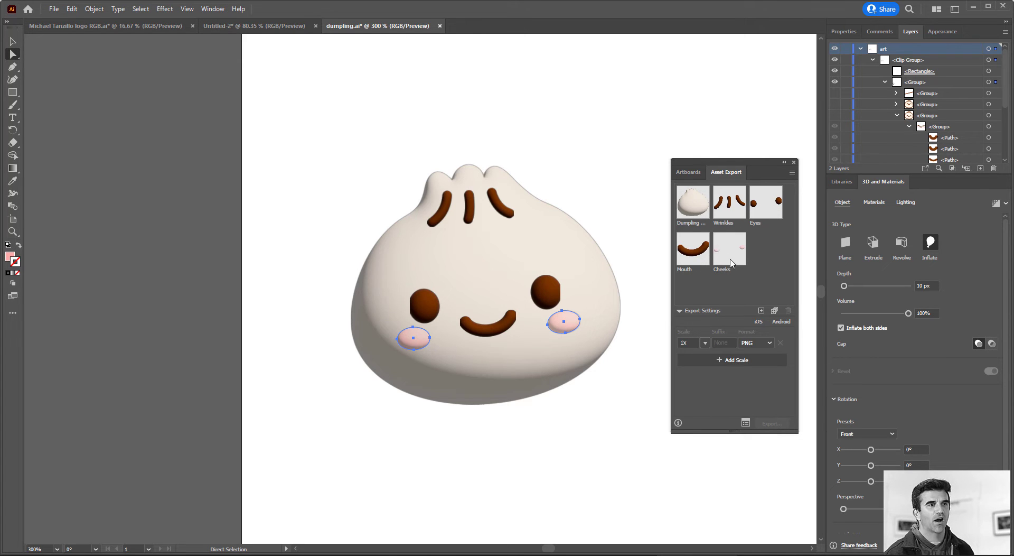
Set the asset export format to OBJ and start exporting all five assets together.
left_click(764, 344)
left_click(765, 446)
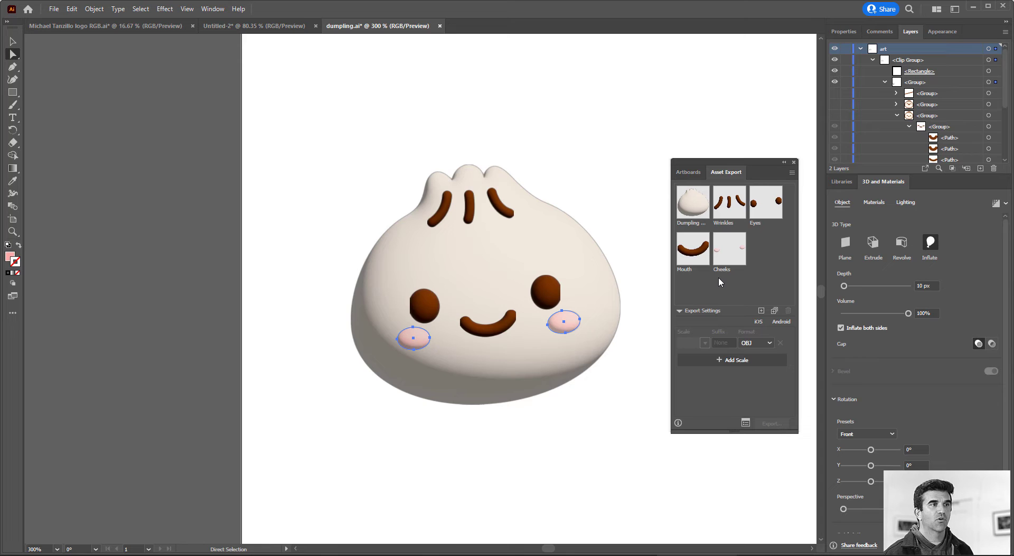
left_click(697, 204)
left_click(740, 210, "shift")
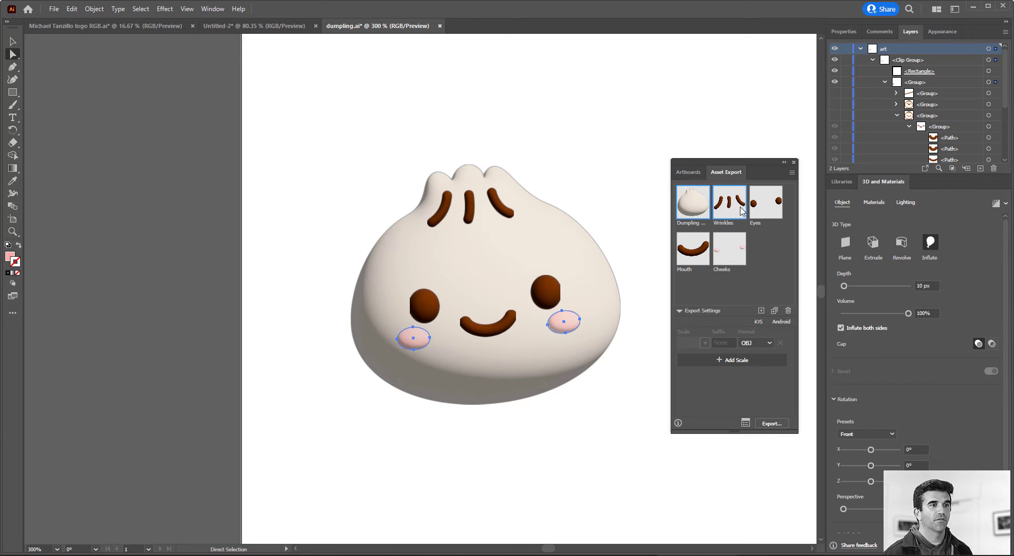
left_click(773, 207, "shift")
left_click(708, 249, "shift")
left_click(732, 254, "shift")
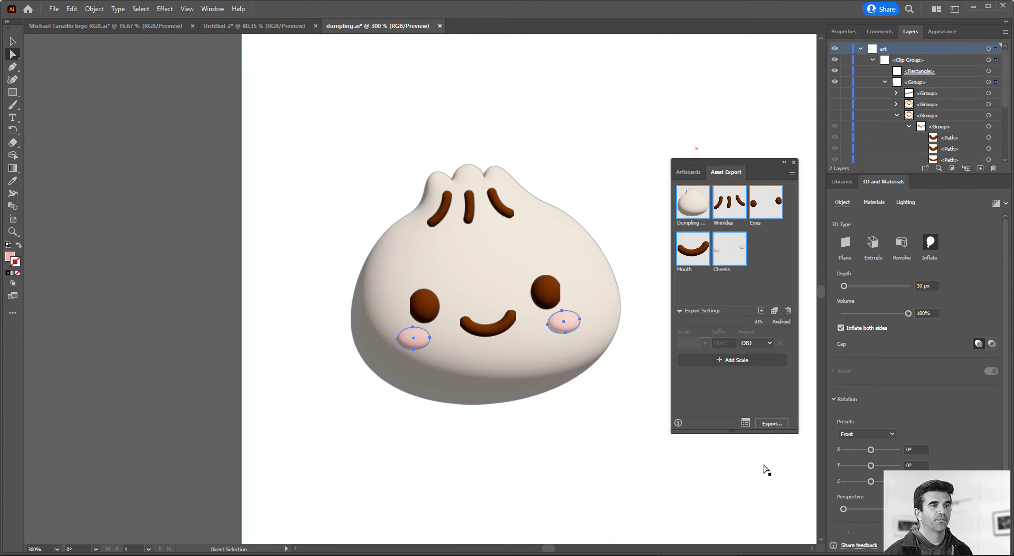
left_click(772, 424)
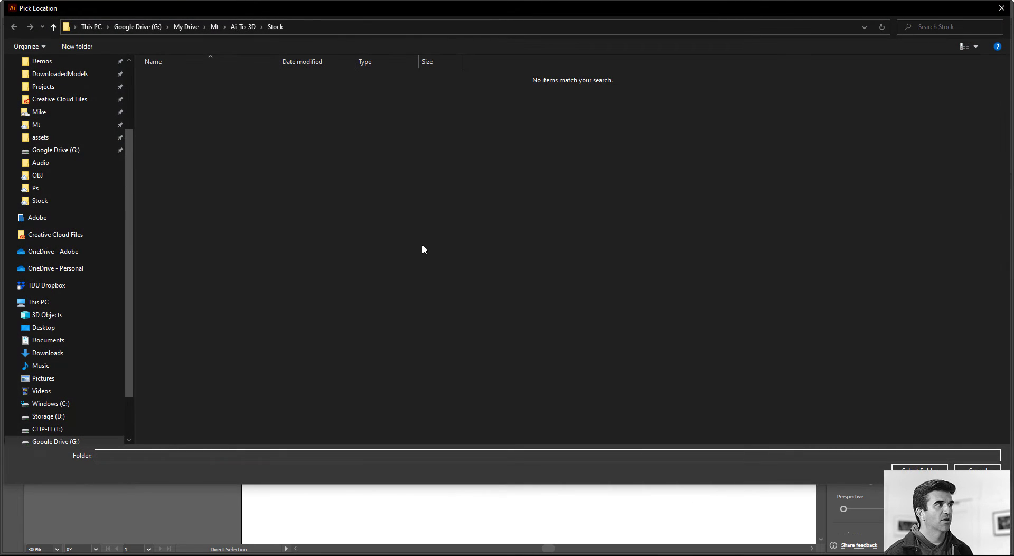
Create a new folder inside the OBJ folder of Ai_To_3D as the export location.
left_click(52, 27)
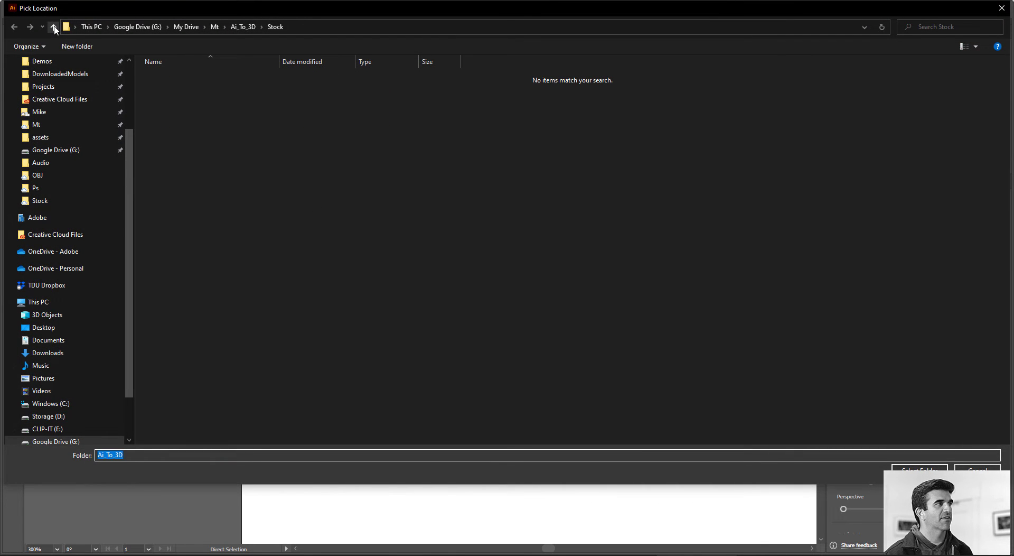
double_click(153, 80)
right_click(197, 257)
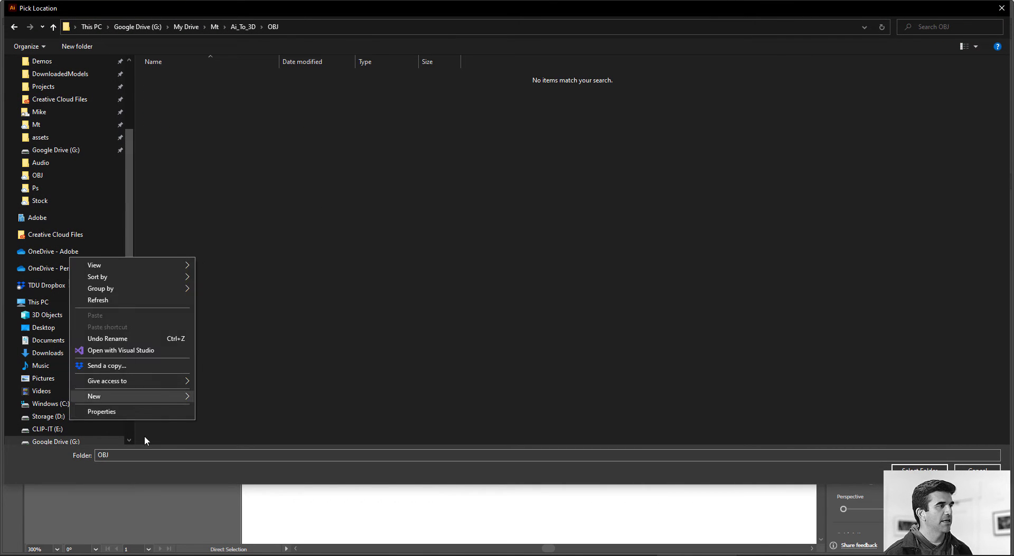
mouse_move(136, 397)
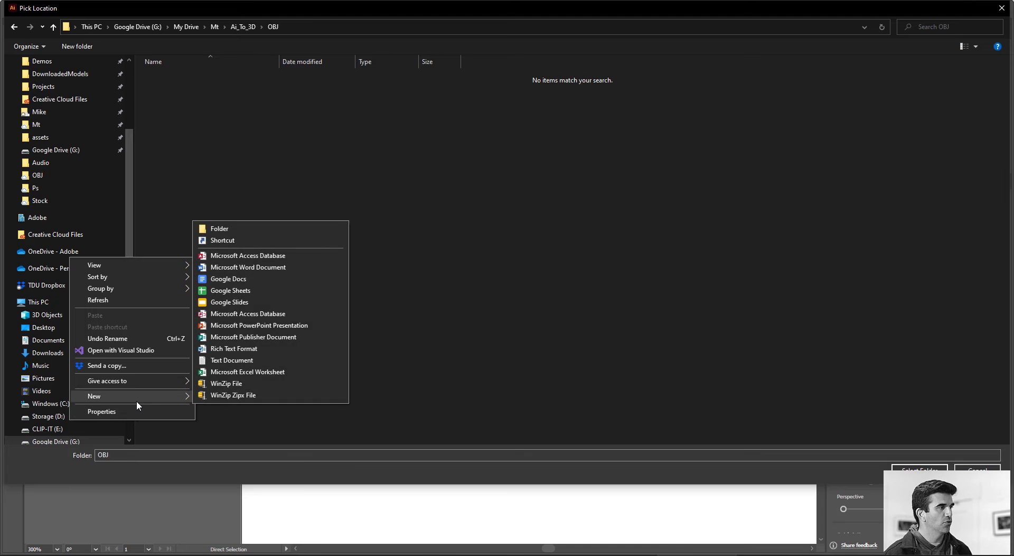
left_click(226, 228)
type("Dumpste")
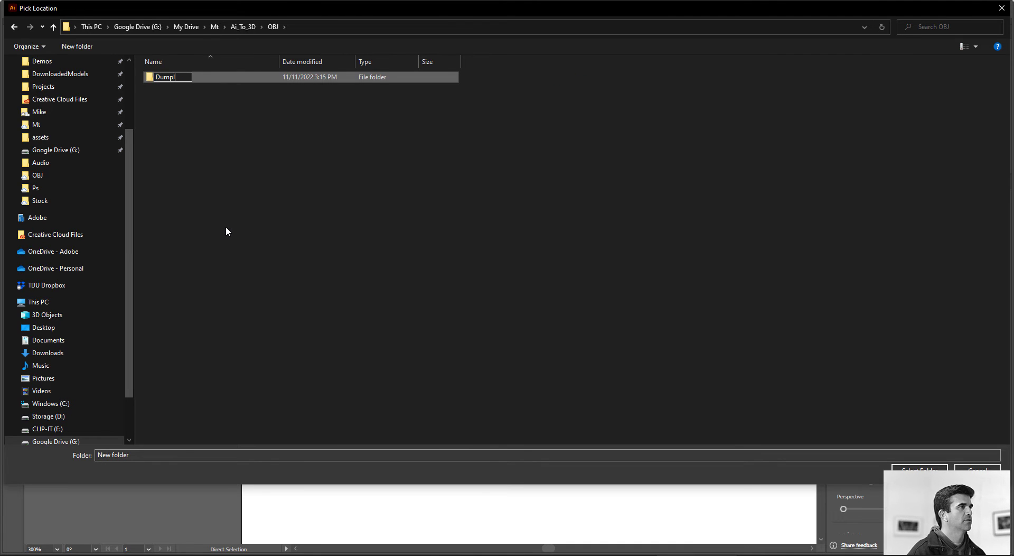
key("BackSpace")
key("BackSpace")
key("BackSpace")
key("BackSpace")
key("BackSpace")
key("BackSpace")
key("BackSpace")
Name the new folder LittleMissSparkleBaoBao and export the five assets into it.
type("Lit")
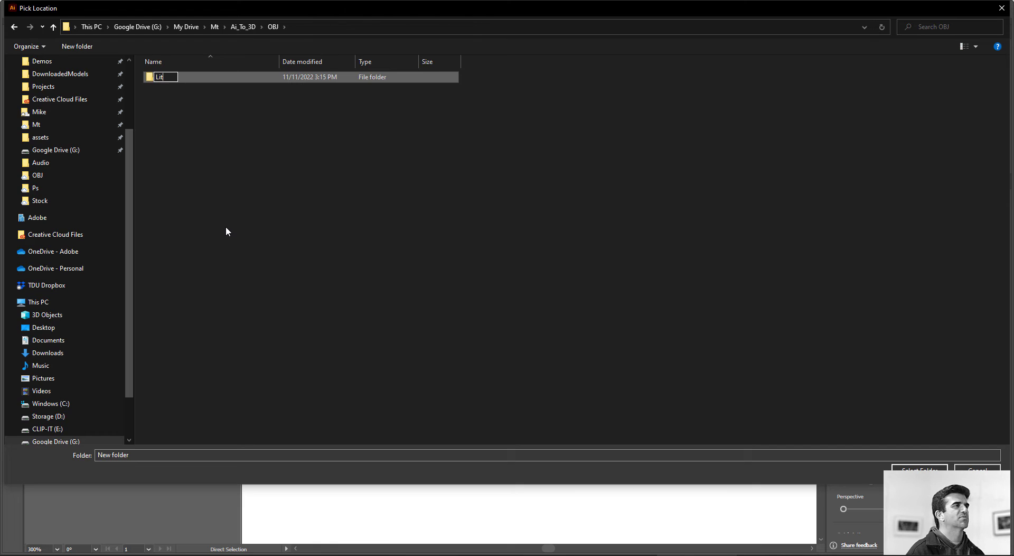
type("tleM")
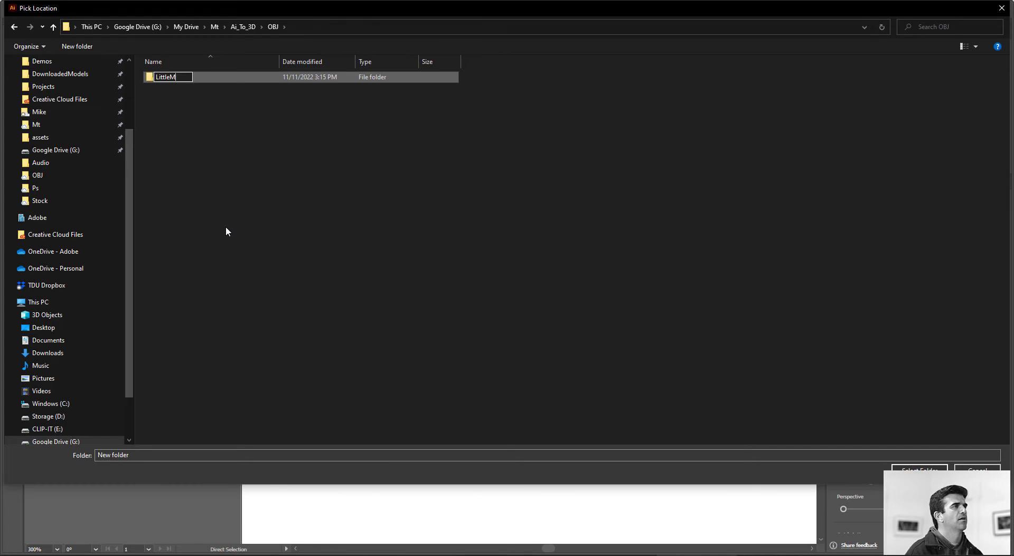
type("issSparkl")
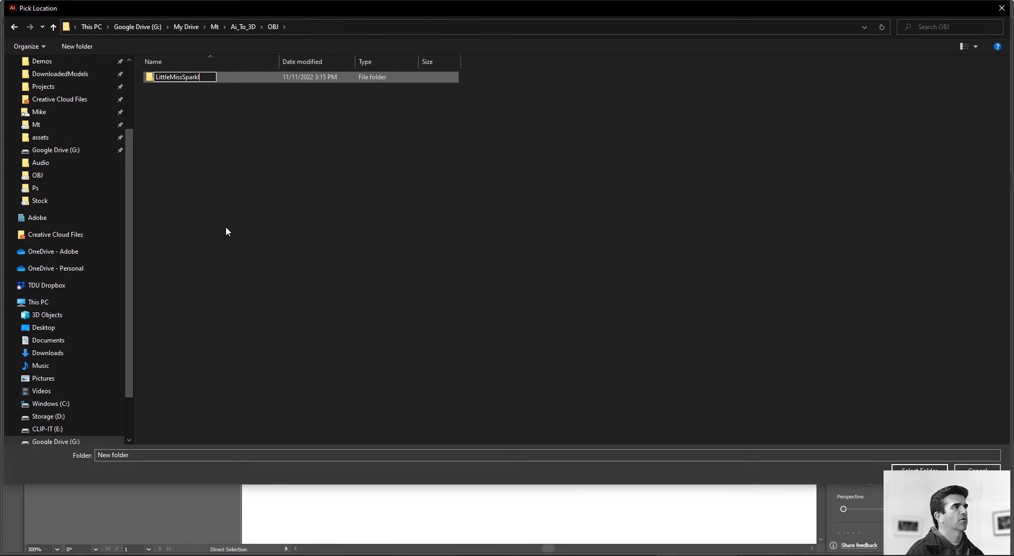
type("eBaoBao")
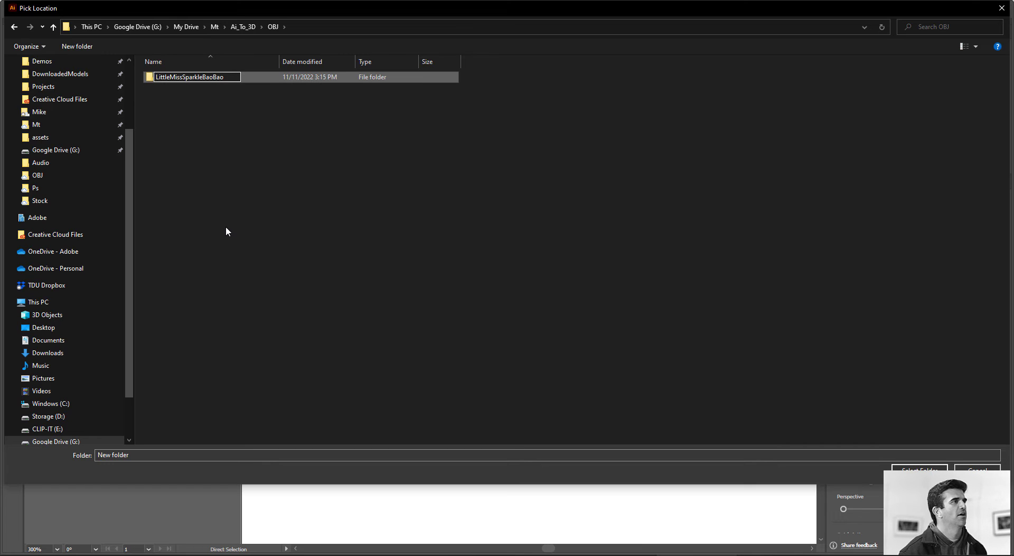
key("Return")
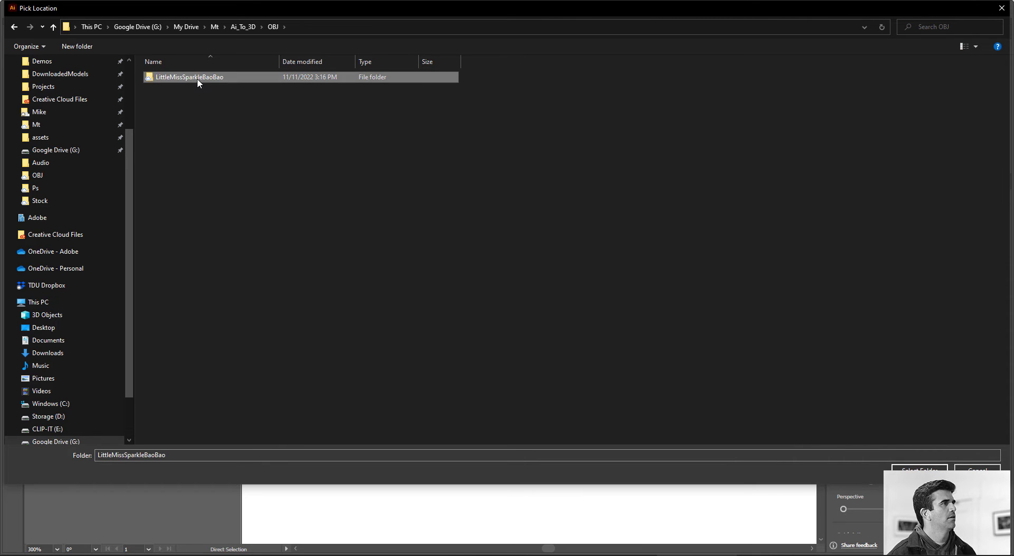
double_click(199, 78)
left_click(920, 471)
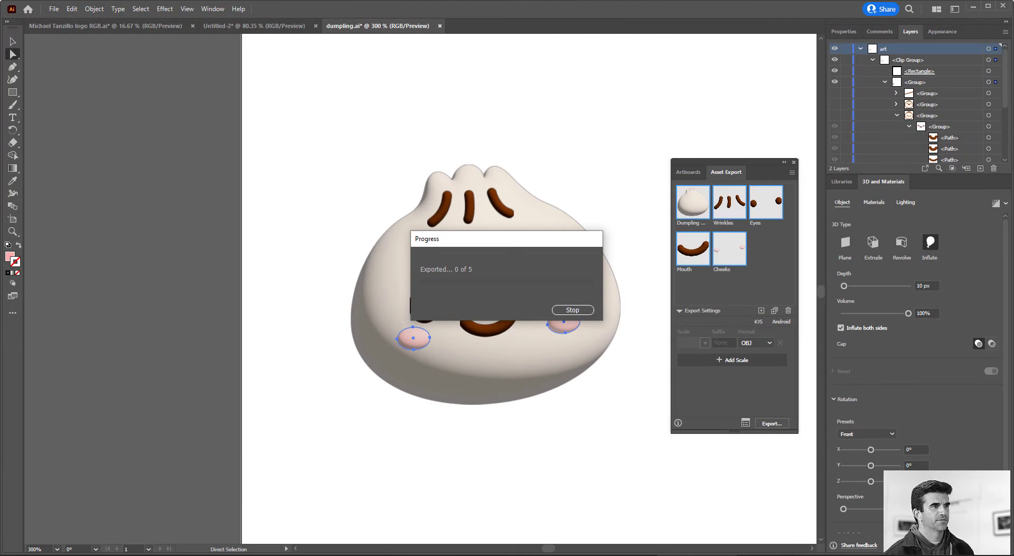
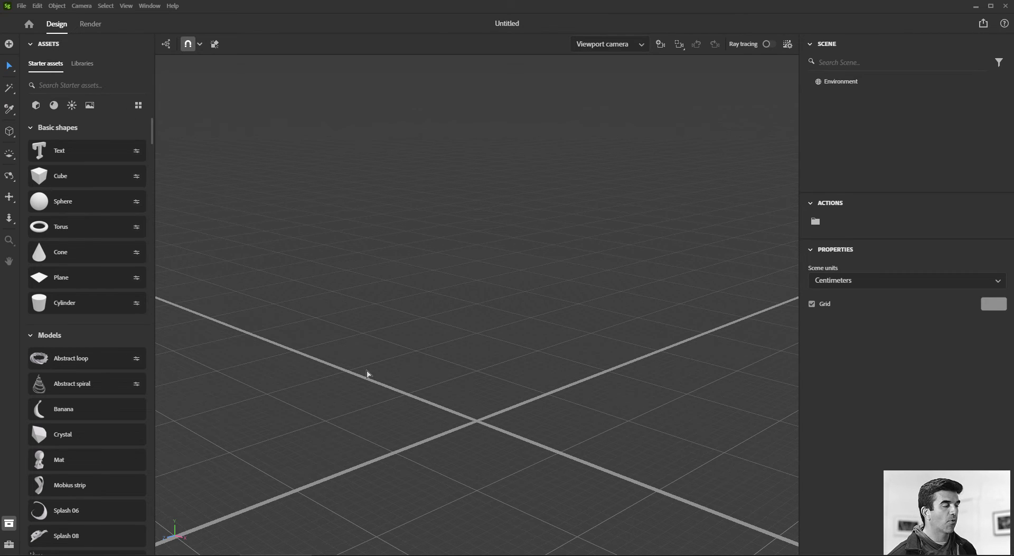
In Adobe Substance 3D Stager, import Dumpling Body.obj from the LittleMissSparkleBaoBao folder into the empty scene.
left_click(21, 6)
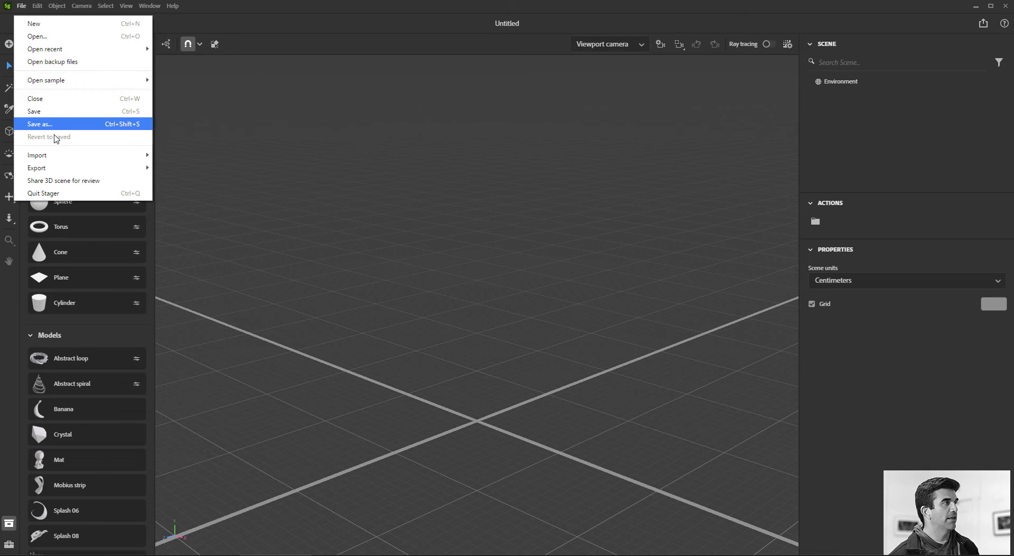
mouse_move(120, 160)
left_click(196, 157)
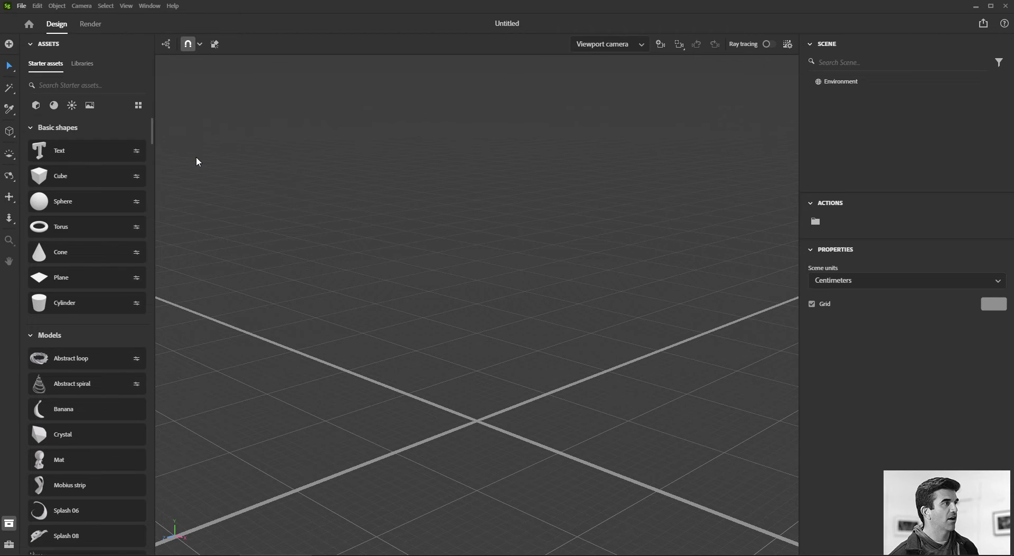
double_click(374, 77)
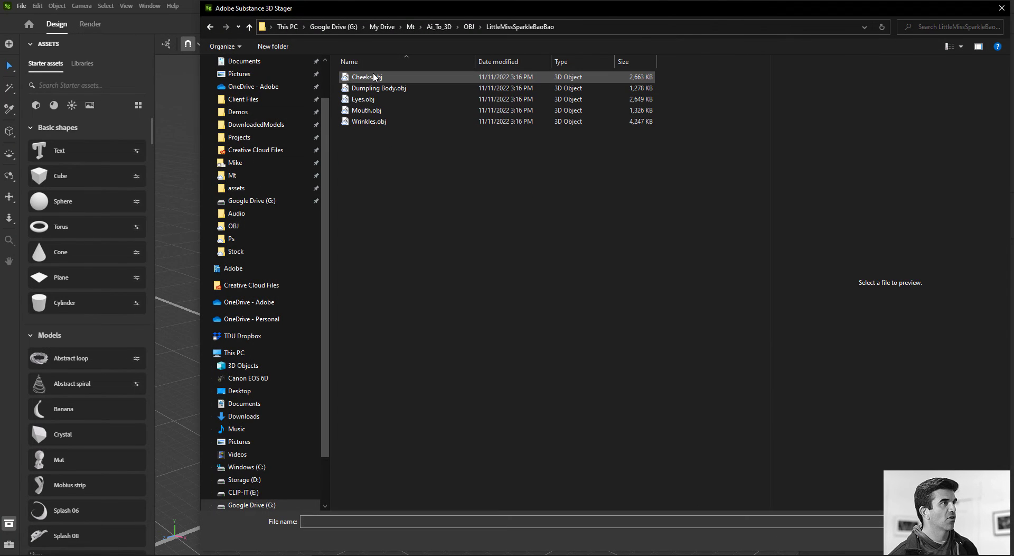
double_click(374, 91)
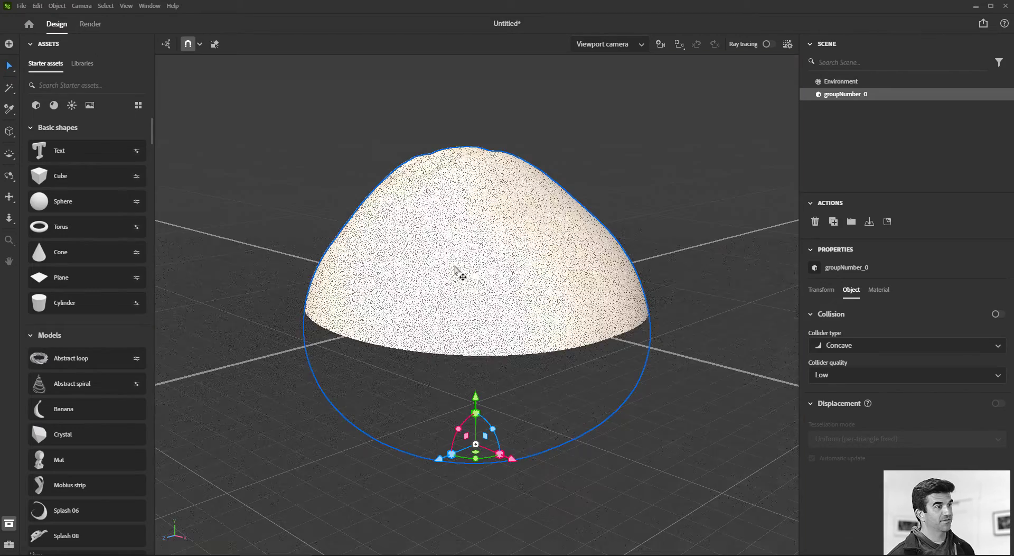
left_click_drag(468, 320, 502, 344)
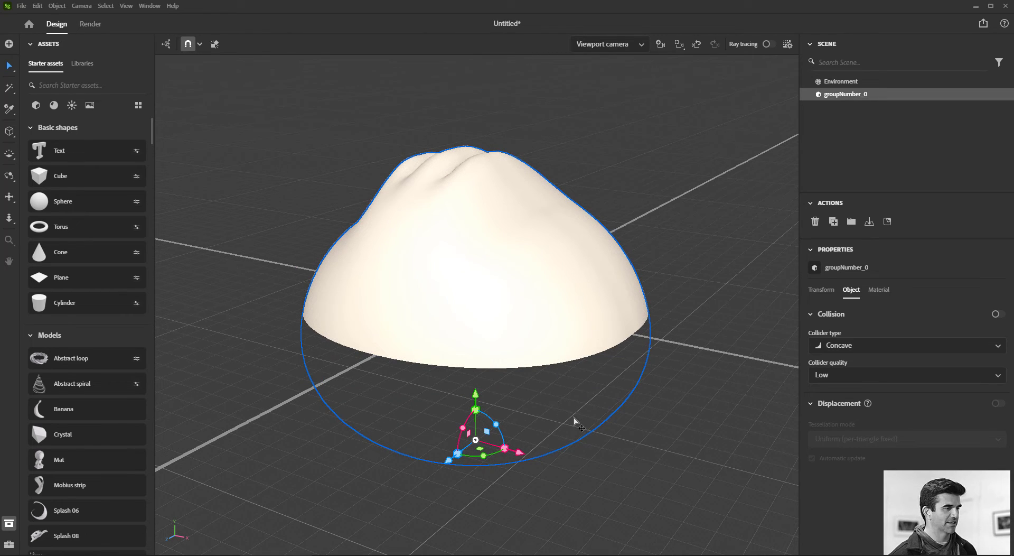
Import Cheeks.obj, Eyes.obj, Mouth.obj and Wrinkles.obj from the LittleMissSparkleBaoBao folder into the scene with the body.
key("alt+Tab")
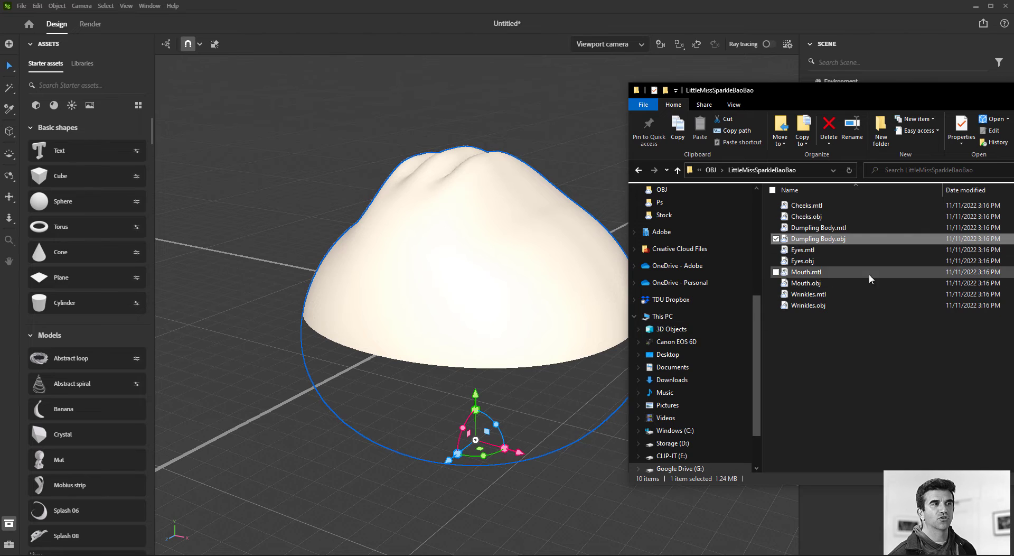
left_click(446, 70)
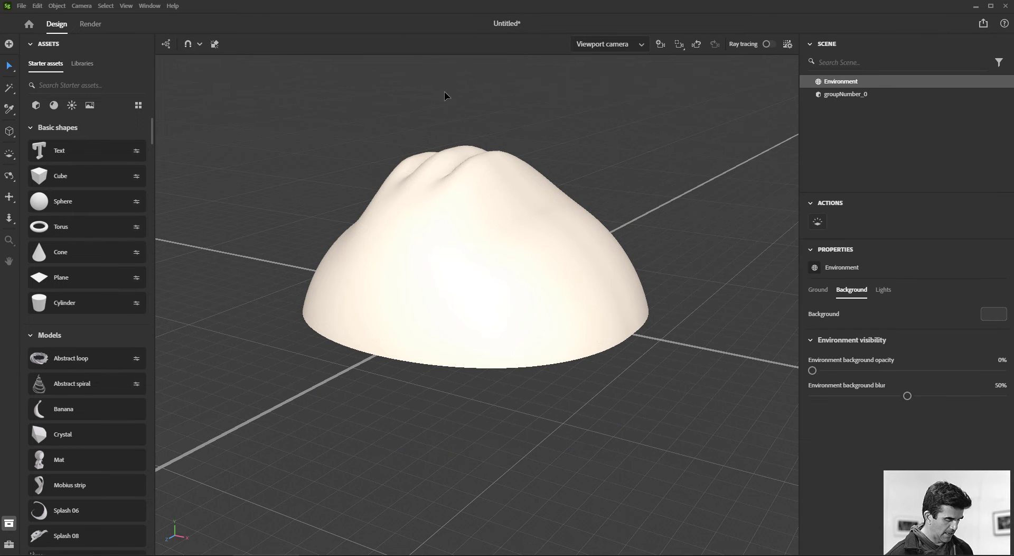
key("ctrl+i")
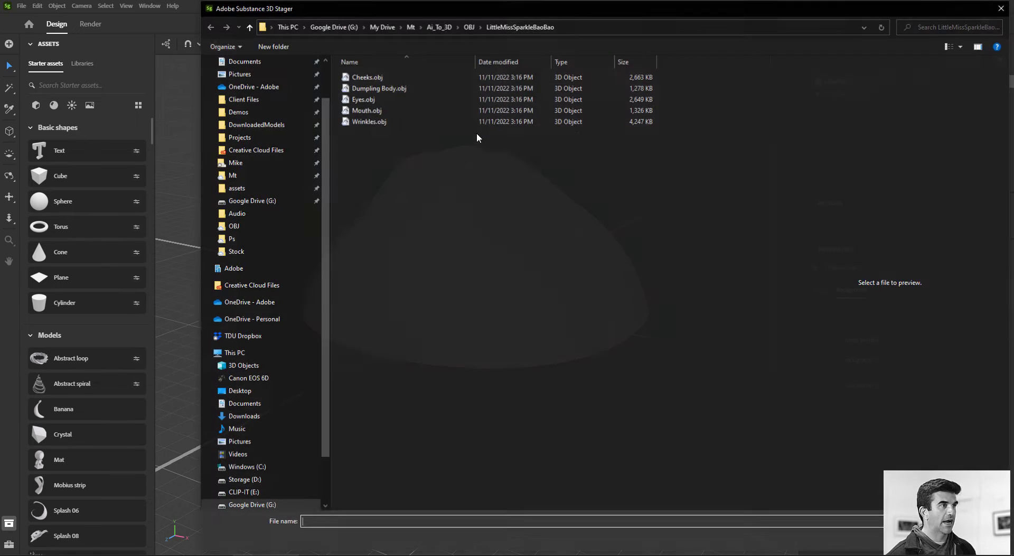
double_click(380, 78)
key("ctrl+i")
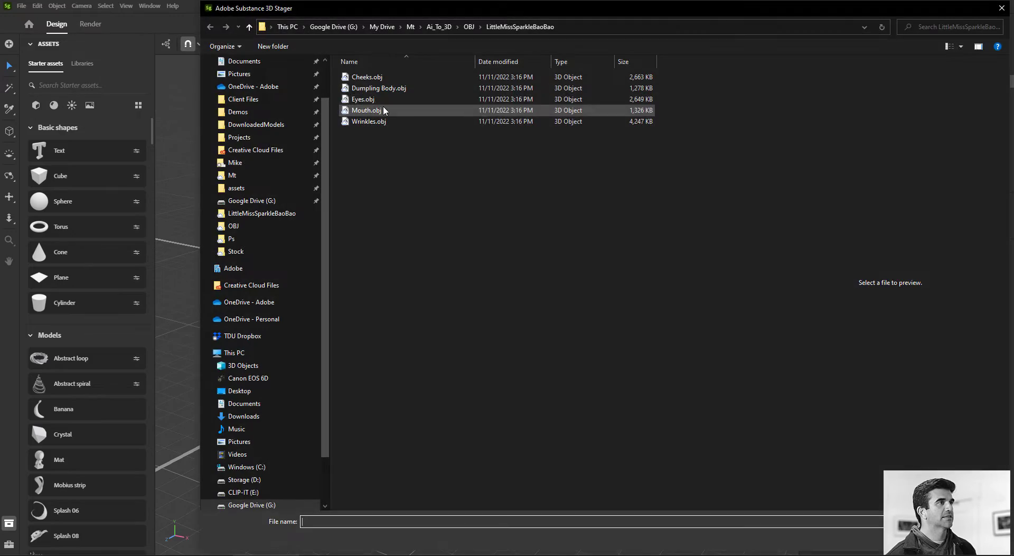
left_click(382, 100)
double_click(383, 100)
key("ctrl+i")
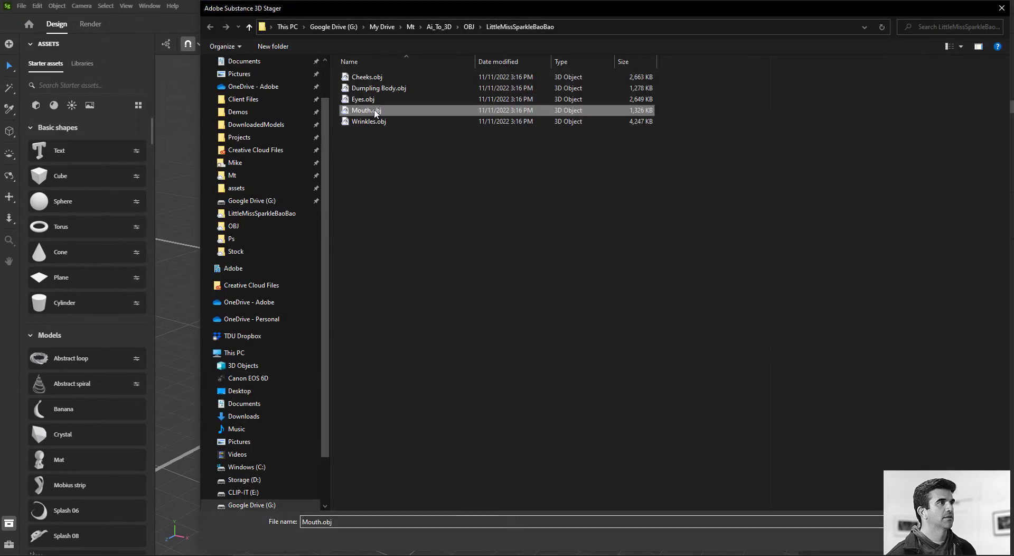
double_click(374, 110)
key("ctrl+i")
double_click(373, 122)
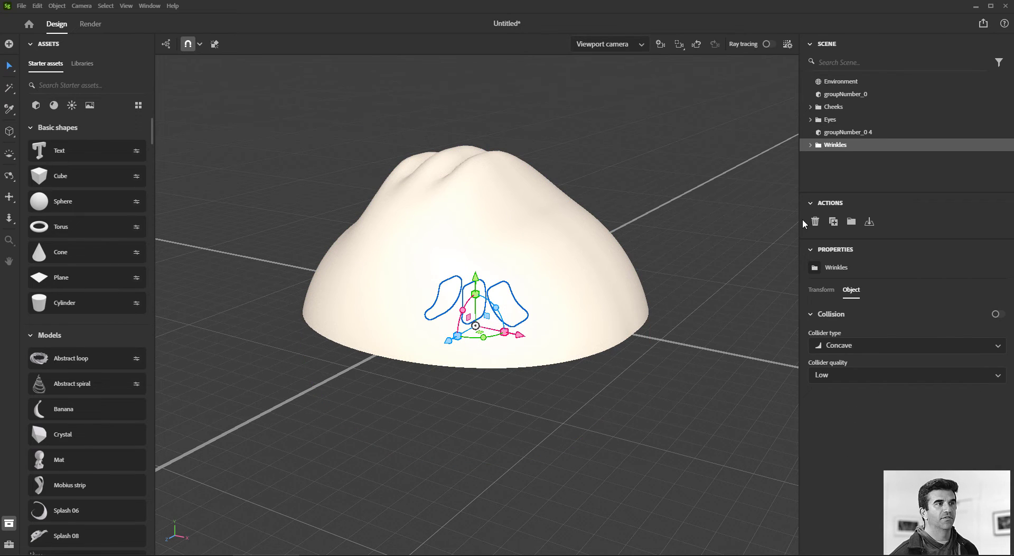
Check the imported parts one by one, select all five together and raise them to sit on the ground plane.
left_click(818, 133)
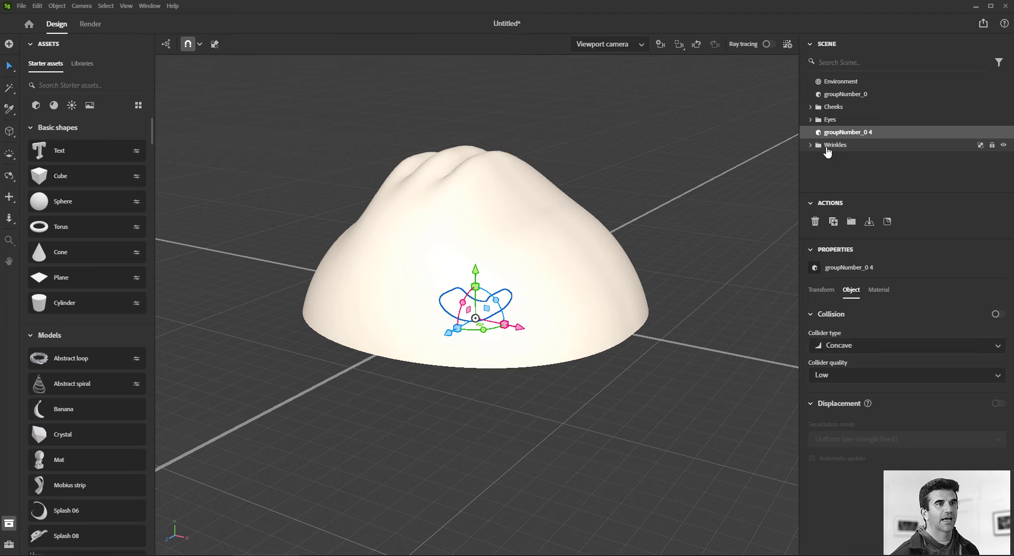
left_click(828, 146)
left_click(830, 119)
left_click(833, 106)
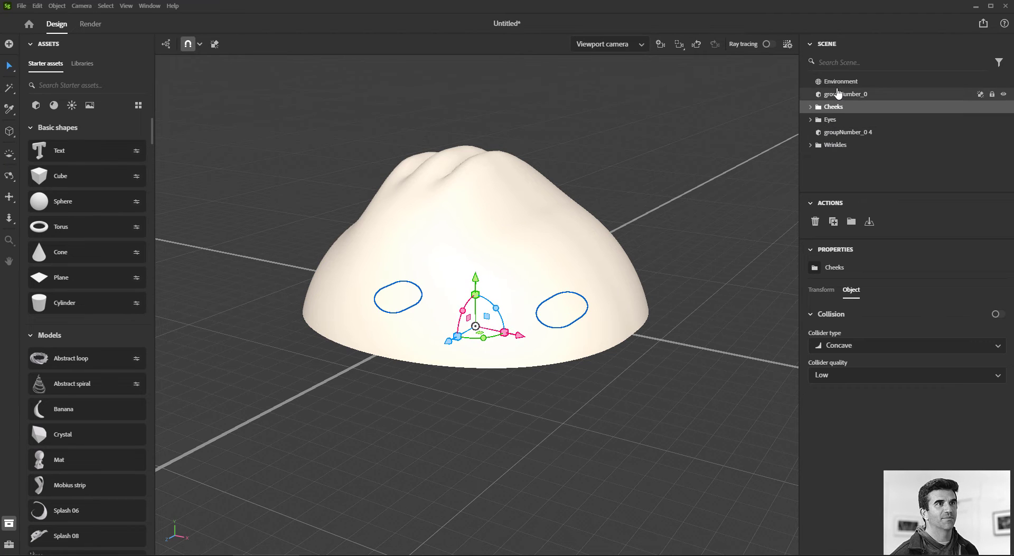
left_click(836, 94)
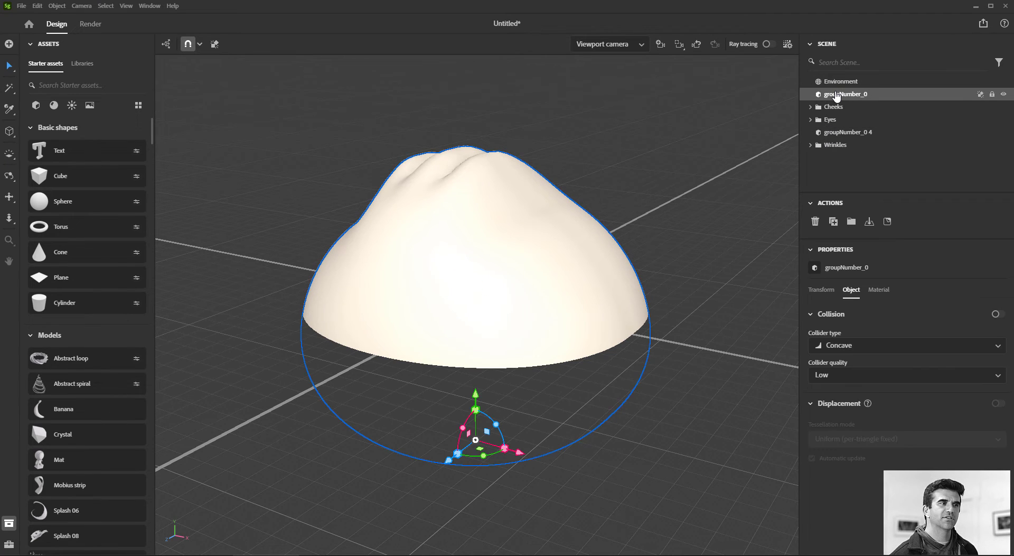
left_click(847, 146, "shift")
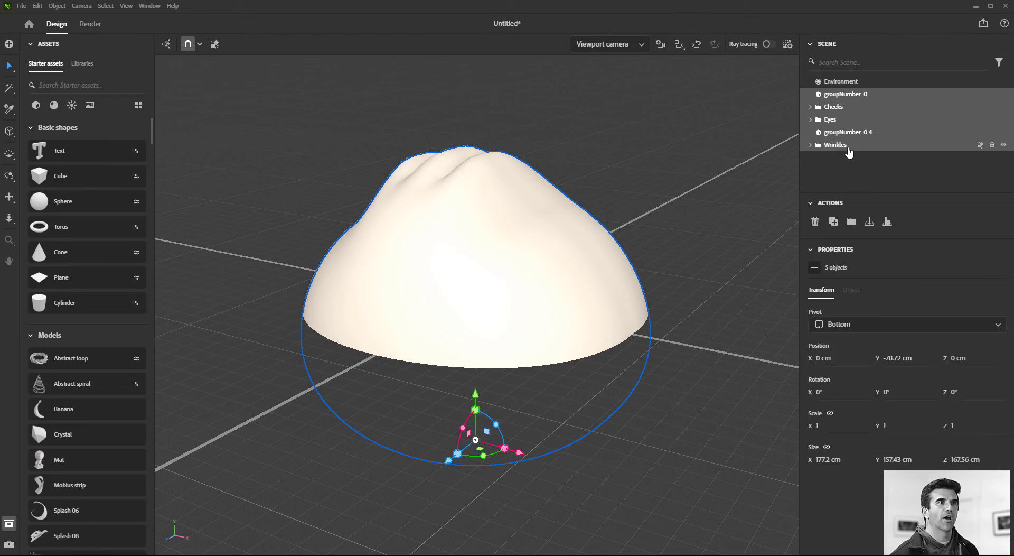
left_click_drag(475, 393, 476, 262)
left_click(869, 221)
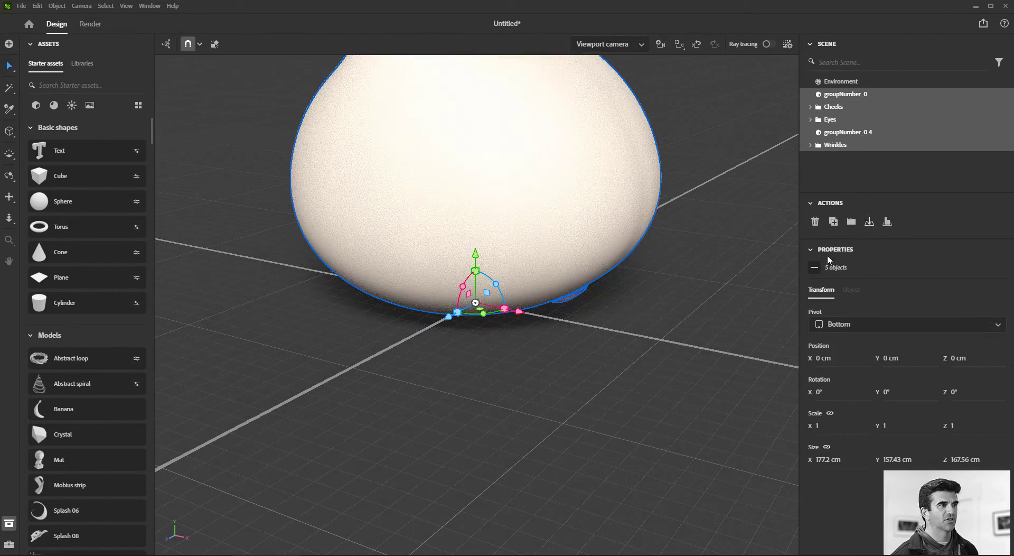
Move the Cheeks group forward along Z to about 76 cm, out of the dumpling body.
left_click_drag(608, 335, 586, 412)
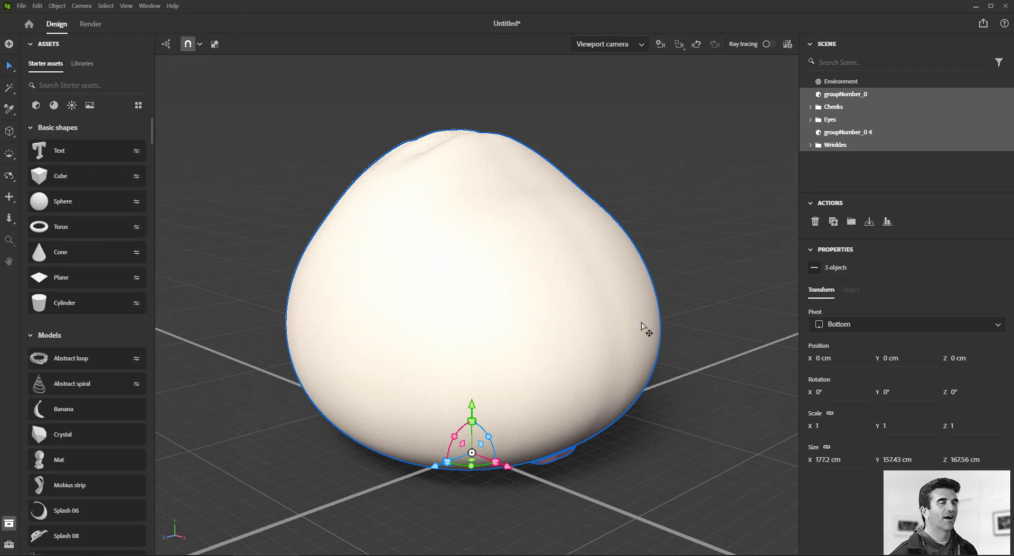
left_click_drag(658, 227, 702, 262)
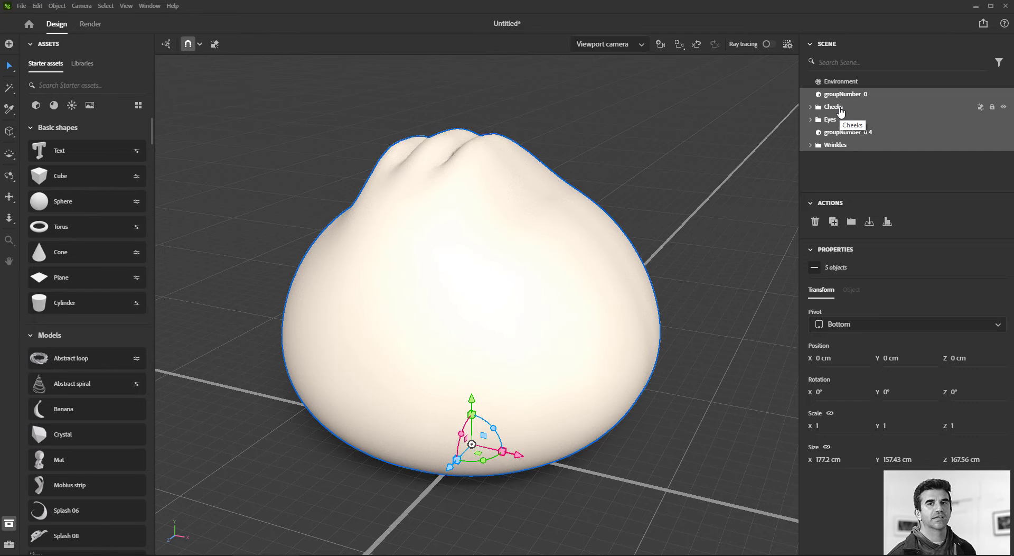
left_click(834, 106)
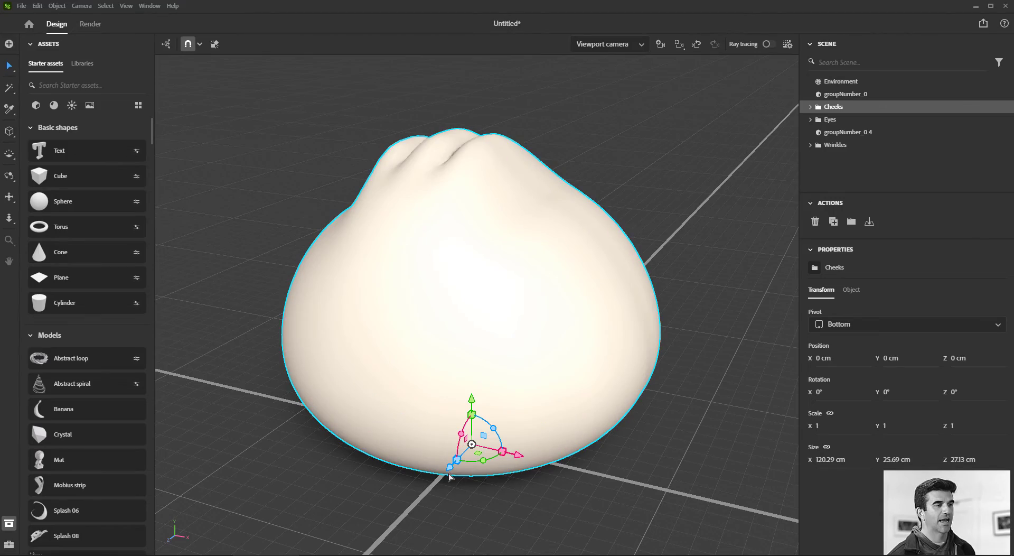
left_click_drag(451, 467, 344, 541)
Place the cheeks against the front surface of the dumpling body, oriented to follow its curve.
key("e")
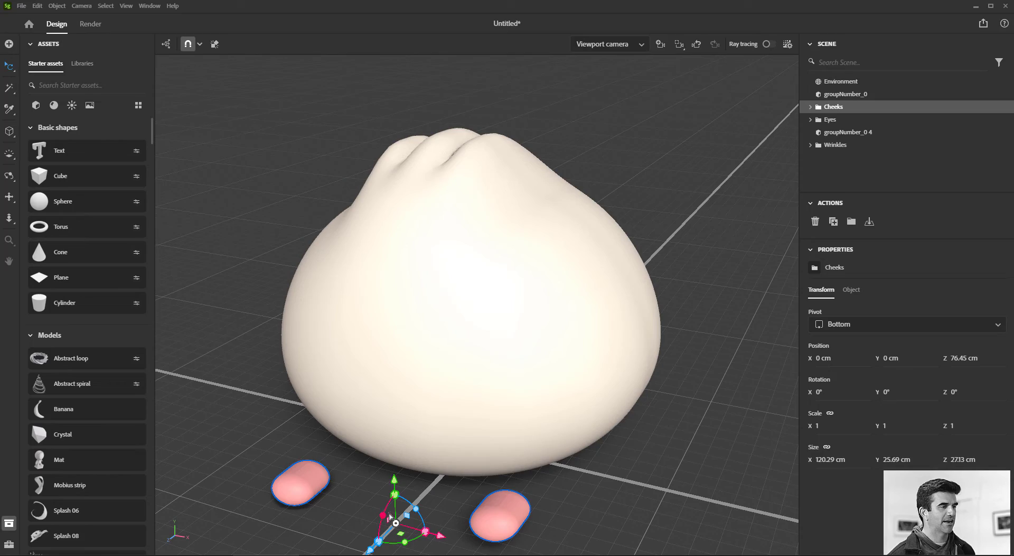
left_click_drag(383, 522, 407, 340)
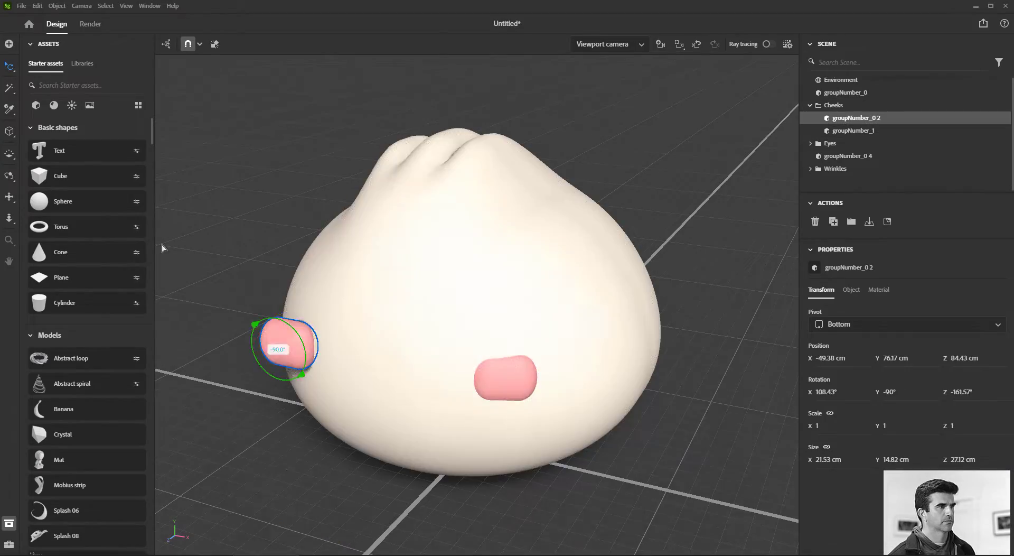
left_click(563, 376)
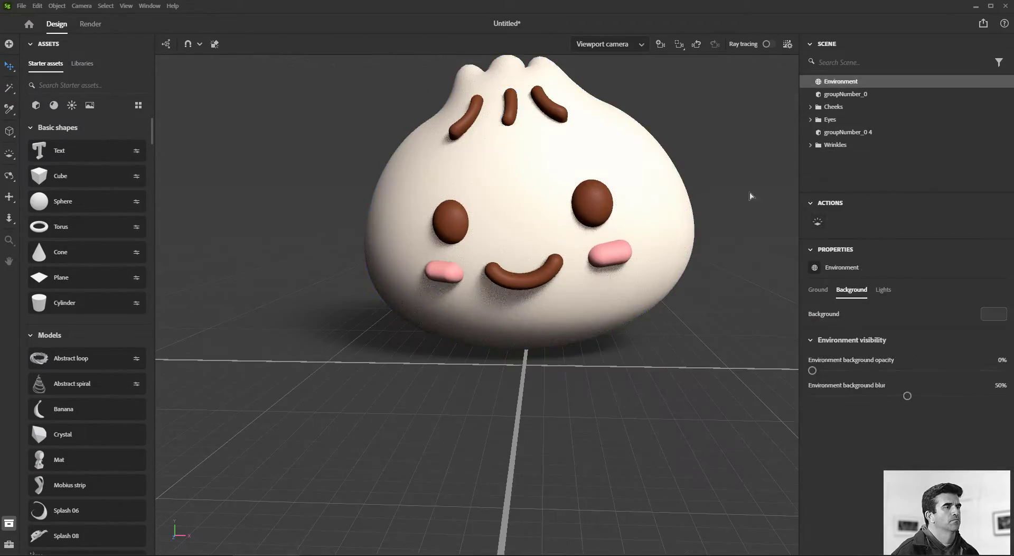
Turn on ray tracing for the viewport to preview the assembled dumpling.
left_click_drag(700, 358, 620, 369)
scroll(649, 374, "up", 3)
scroll(600, 376, "down", 3)
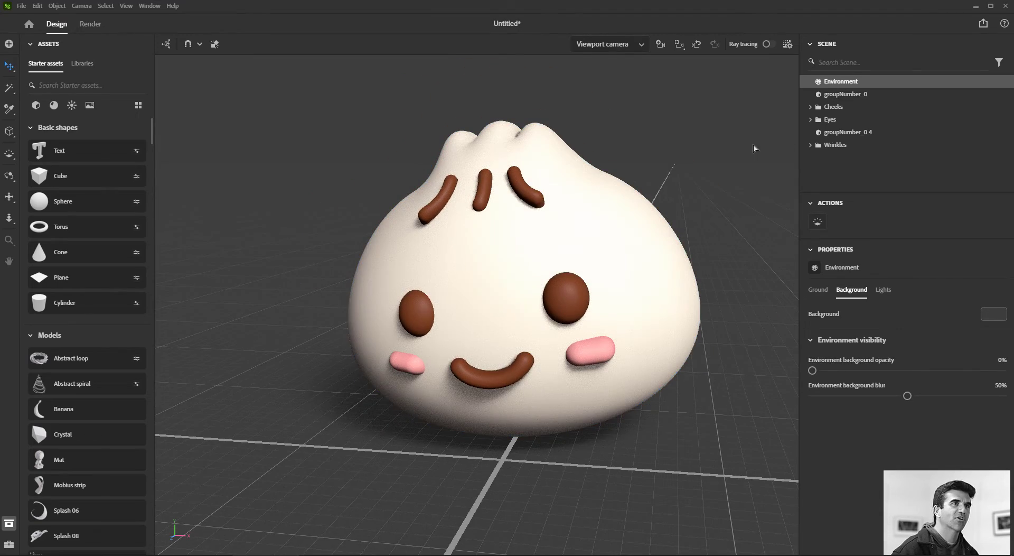
left_click(767, 44)
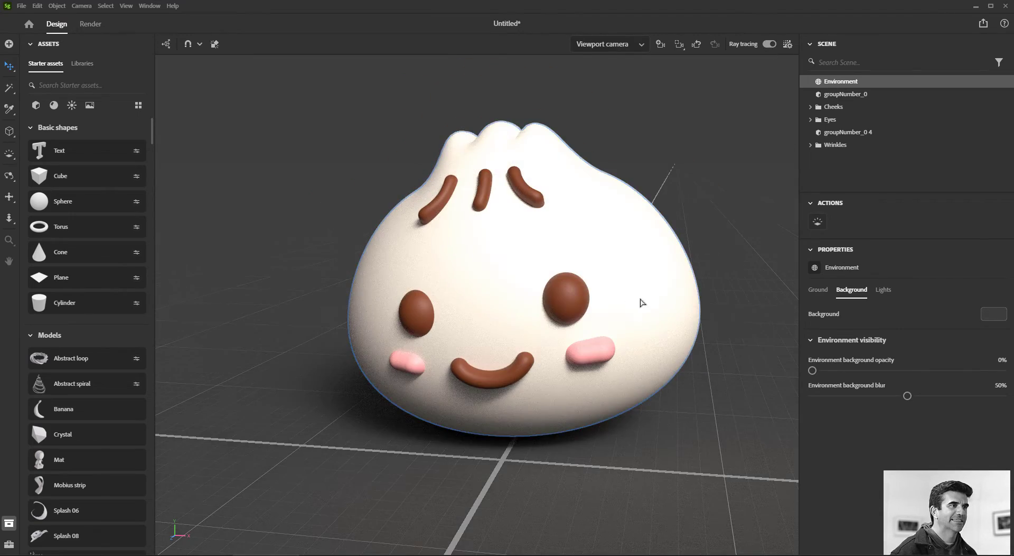
mouse_move(687, 273)
left_mouse_down()
mouse_move(608, 275)
mouse_move(691, 273)
mouse_move(670, 244)
left_mouse_up()
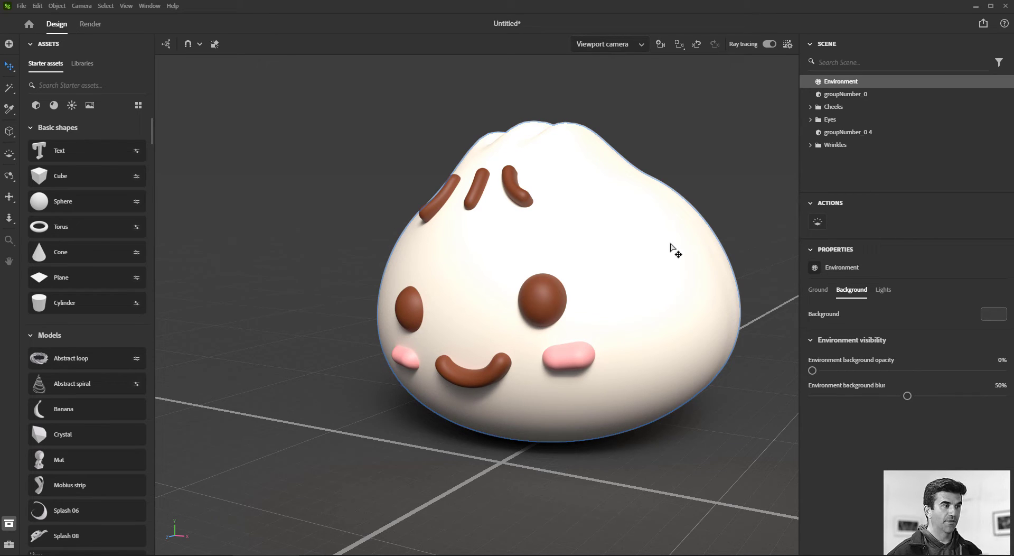
Apply the basic Subsurface material to the dumpling body and open the body's material properties.
left_click(53, 107)
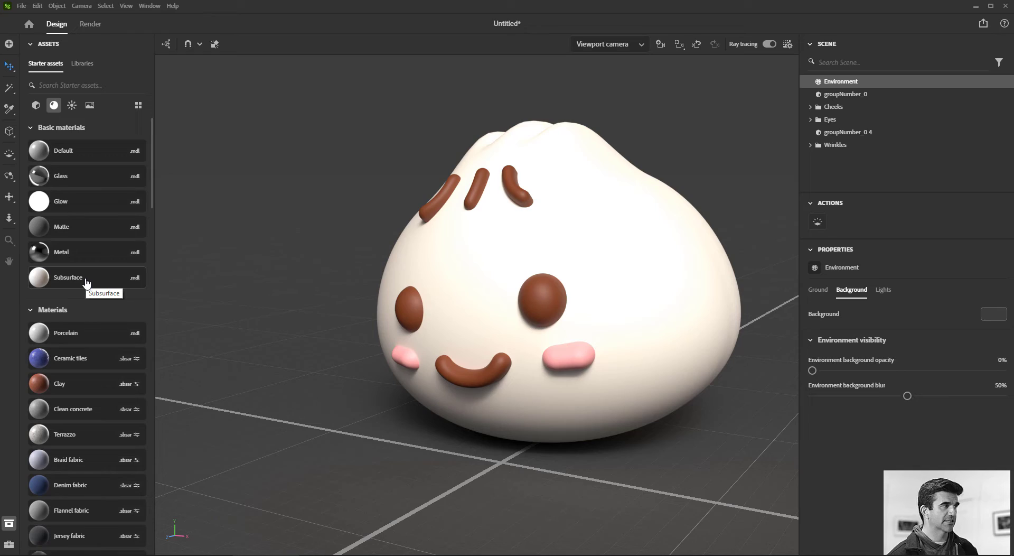
mouse_move(86, 282)
left_mouse_down()
mouse_move(107, 294)
mouse_move(638, 271)
left_mouse_up()
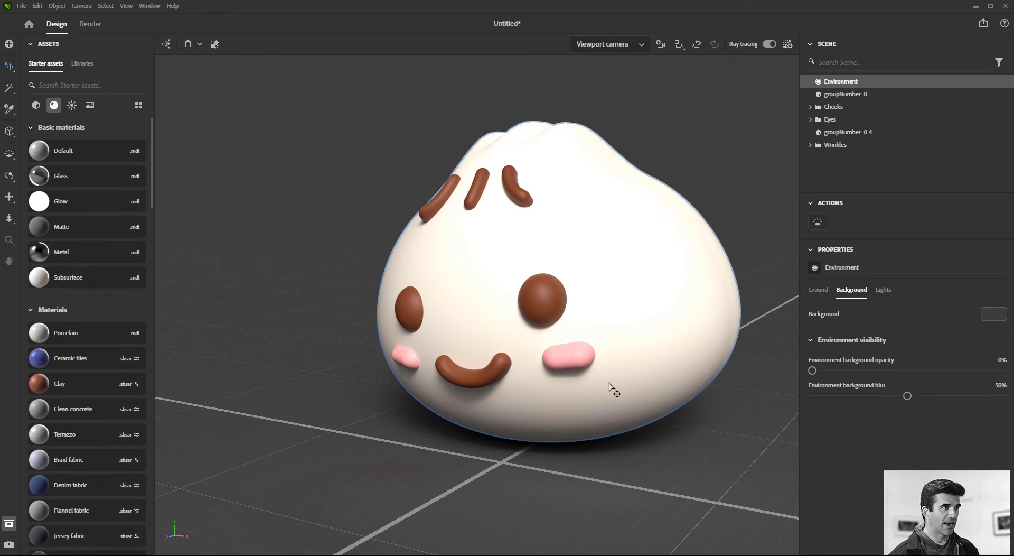
left_click(614, 386)
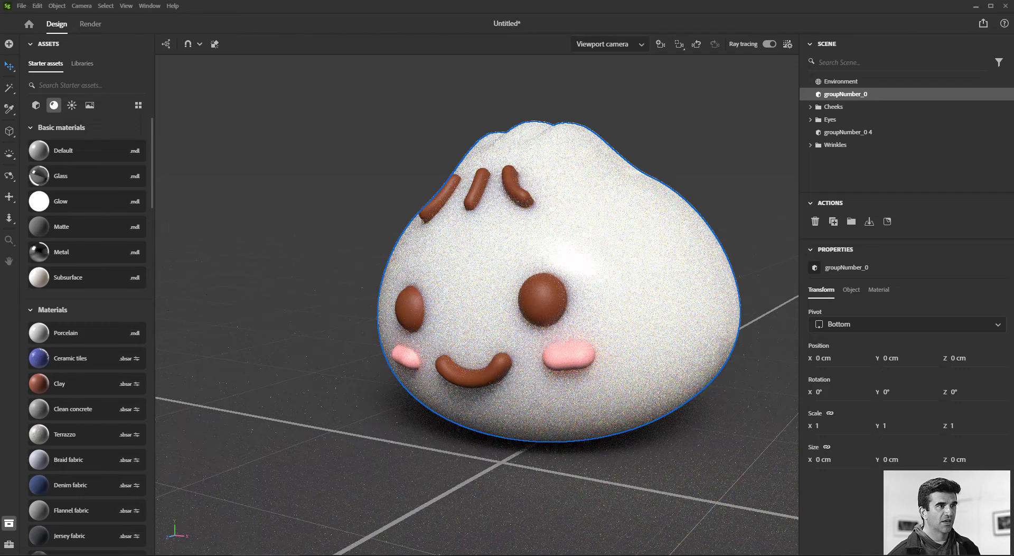
mouse_move(617, 555)
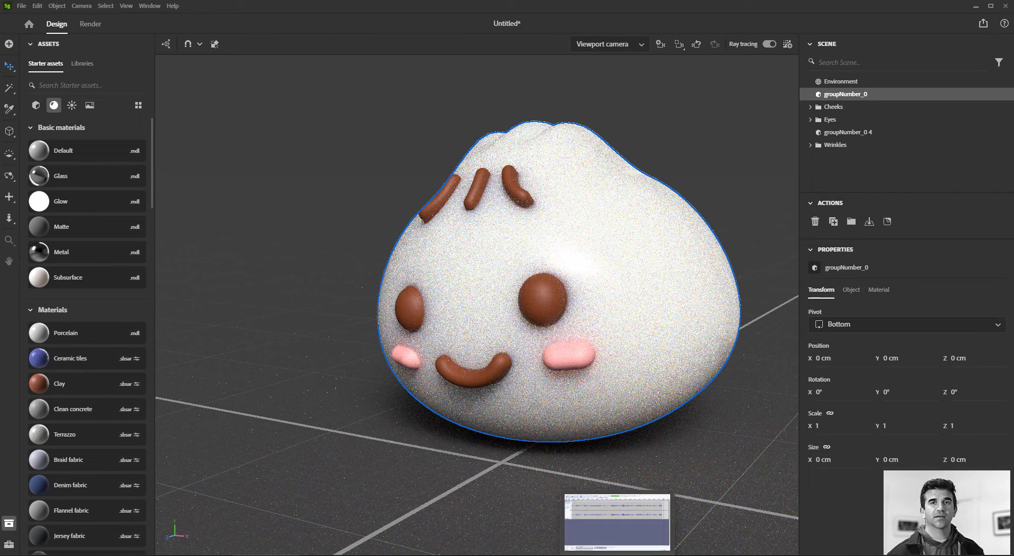
left_click(879, 289)
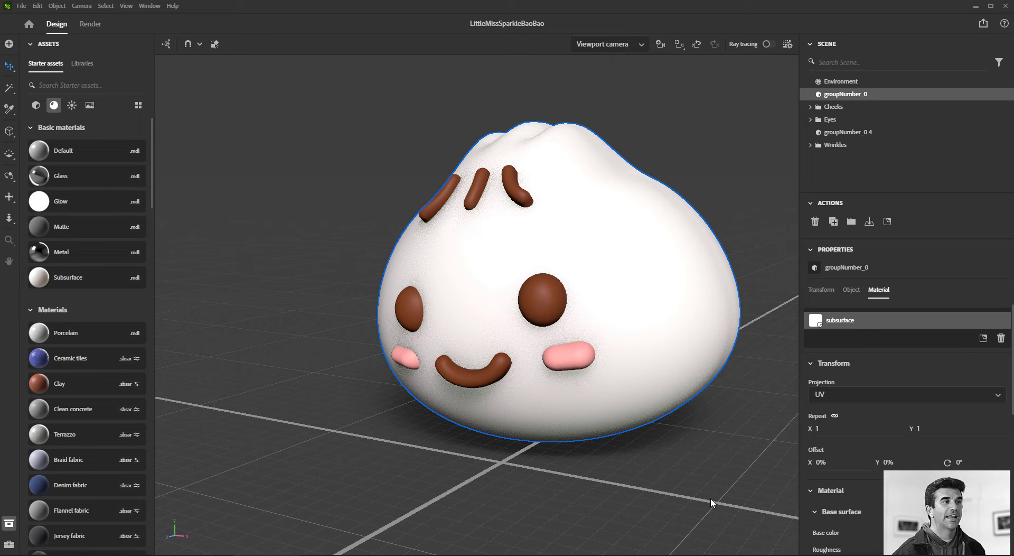
Try a red base color on the body's Subsurface material and return it to near white.
left_click(768, 45)
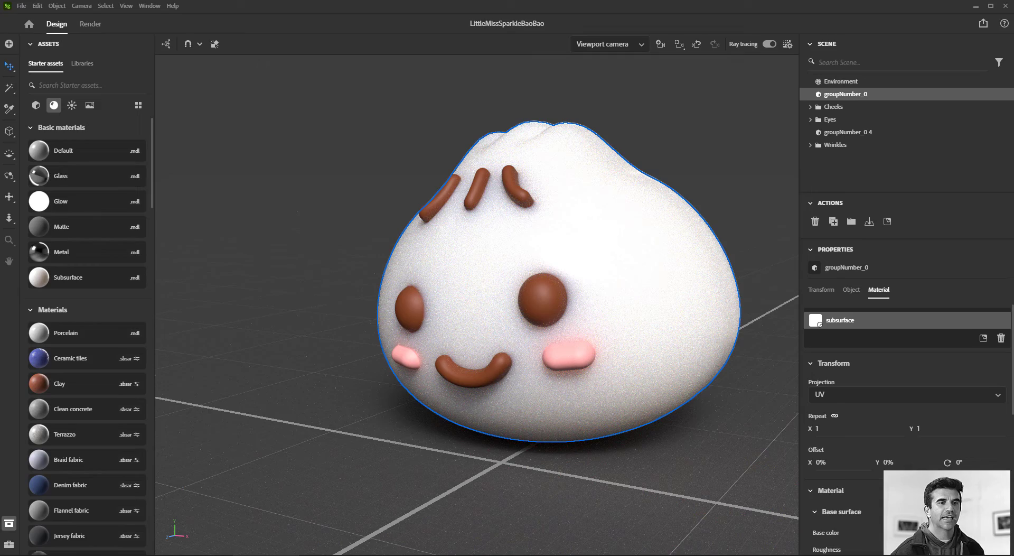
left_click(998, 532)
left_click_drag(915, 378, 975, 369)
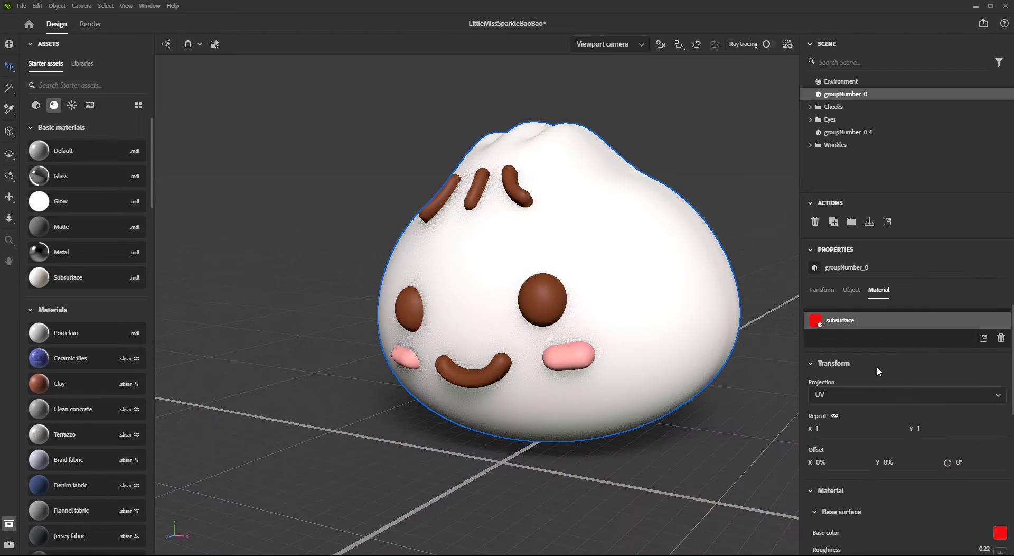
left_click(999, 532)
left_click_drag(901, 395, 855, 354)
left_click(939, 239)
Set the subsurface scattering color of the dumpling body's material to a warm cream, HSV 36, 12, 92.
scroll(938, 403, "down", 5)
left_click(818, 494)
scroll(882, 440, "down", 3)
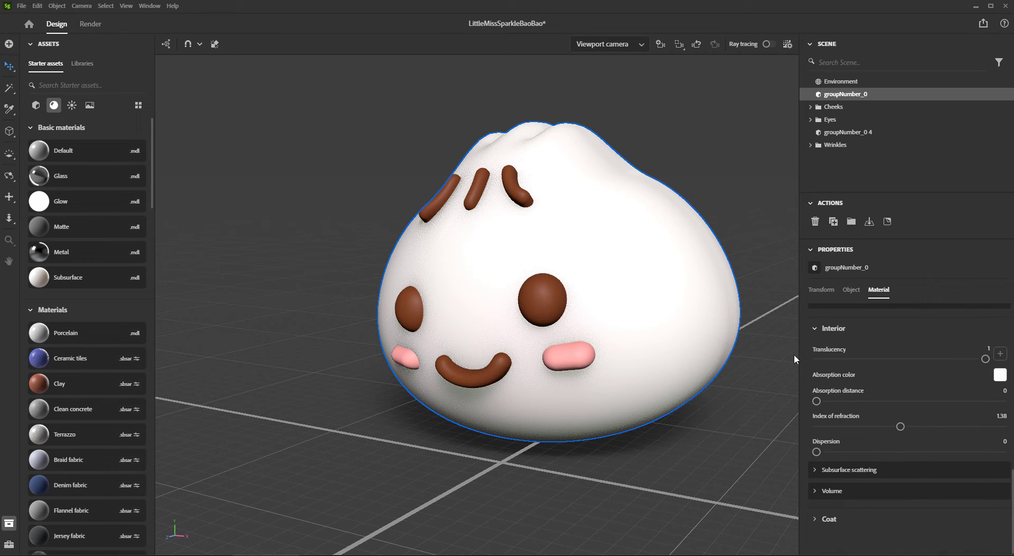
left_click(816, 470)
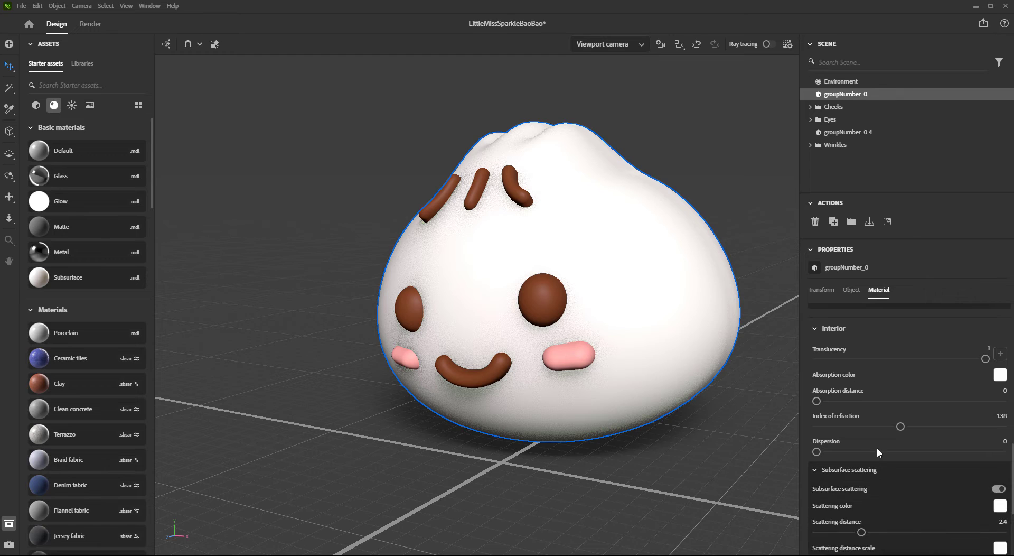
scroll(877, 446, "down", 2)
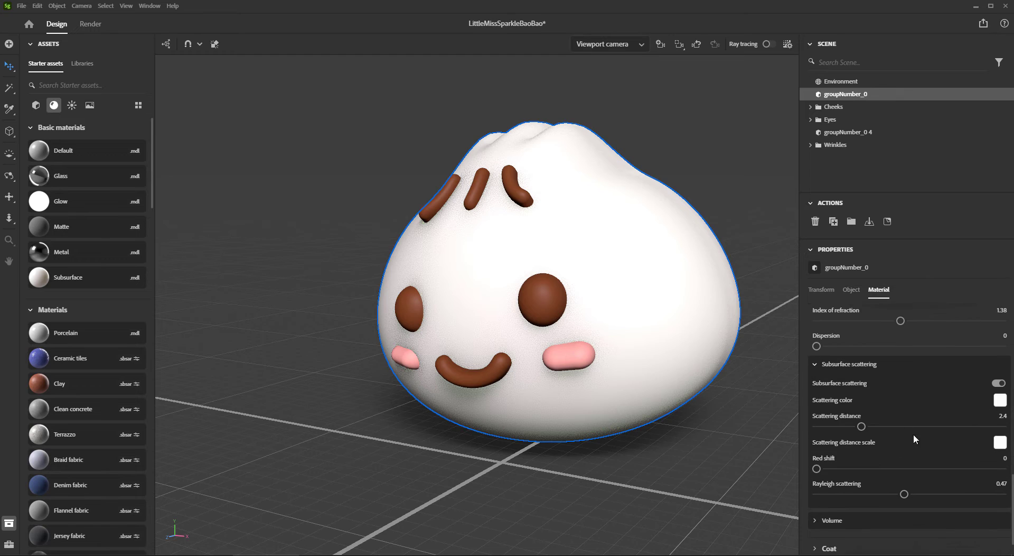
left_click(1000, 400)
left_click(857, 454)
left_click_drag(857, 454, 864, 453)
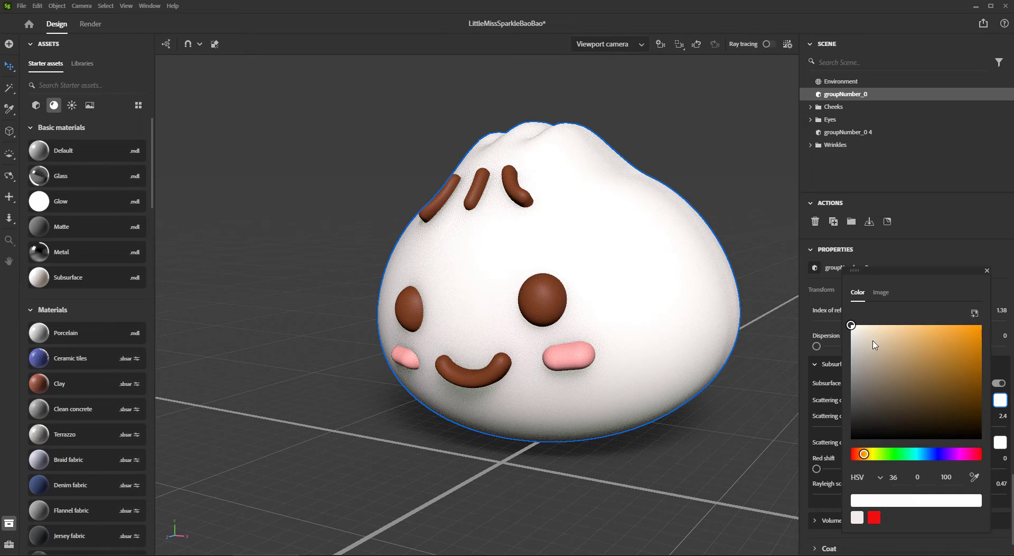
left_click(868, 332)
left_click(866, 334)
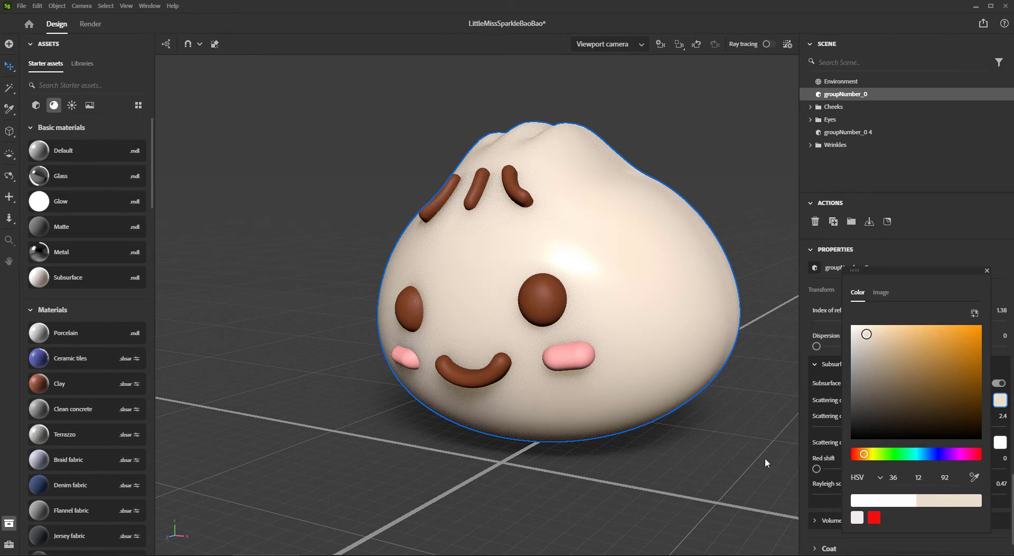
Apply the Subsurface material to the dumpling's larger eye and sample the other eye's brown, HSV 18, 67, 49, as its scattering color.
left_click(540, 301)
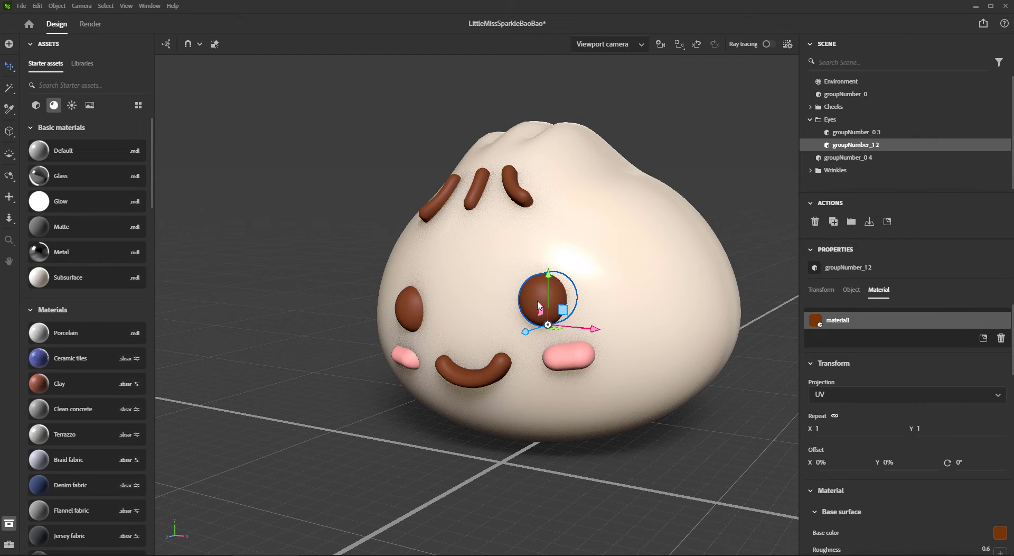
left_click_drag(89, 278, 558, 297)
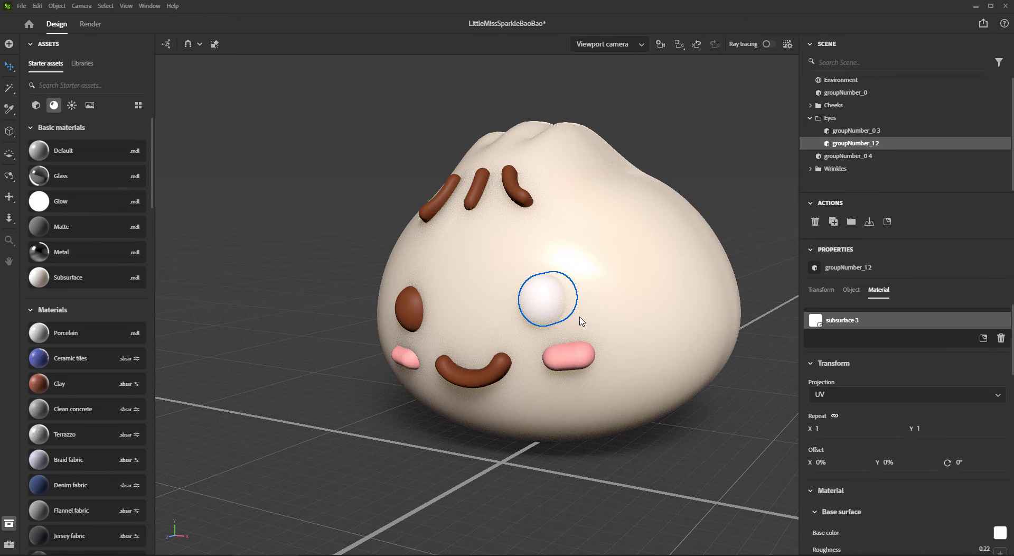
scroll(963, 453, "down", 10)
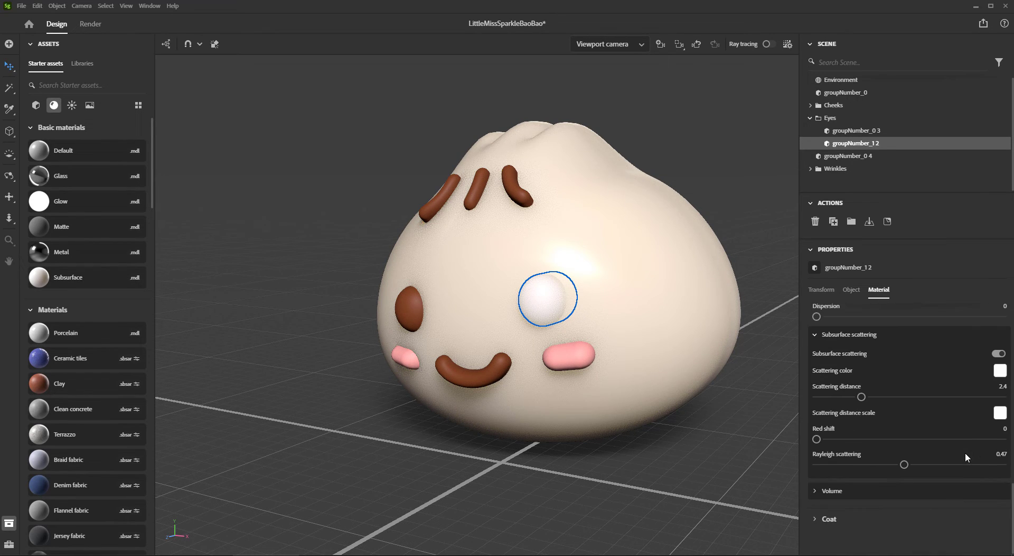
left_click(1000, 371)
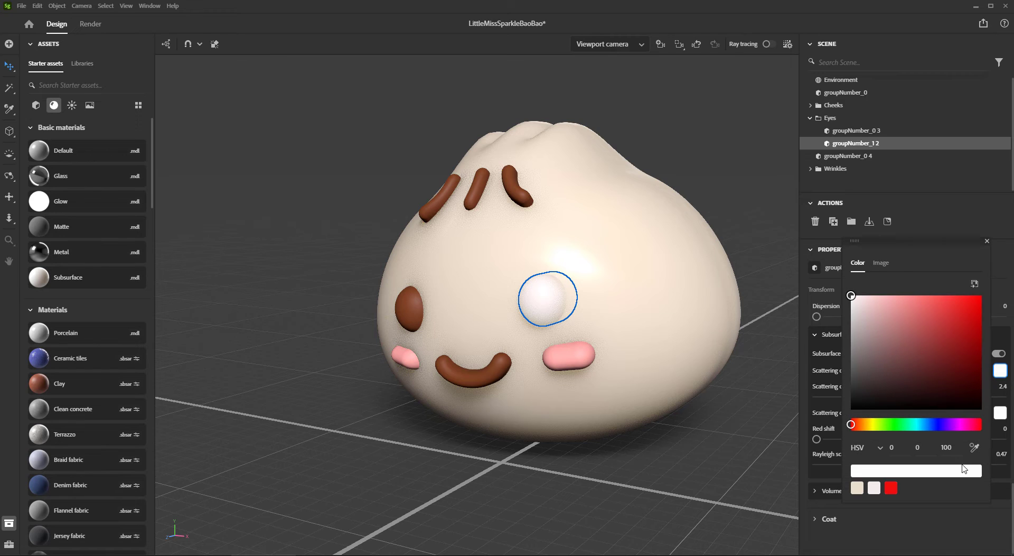
left_click(975, 448)
left_click(411, 312)
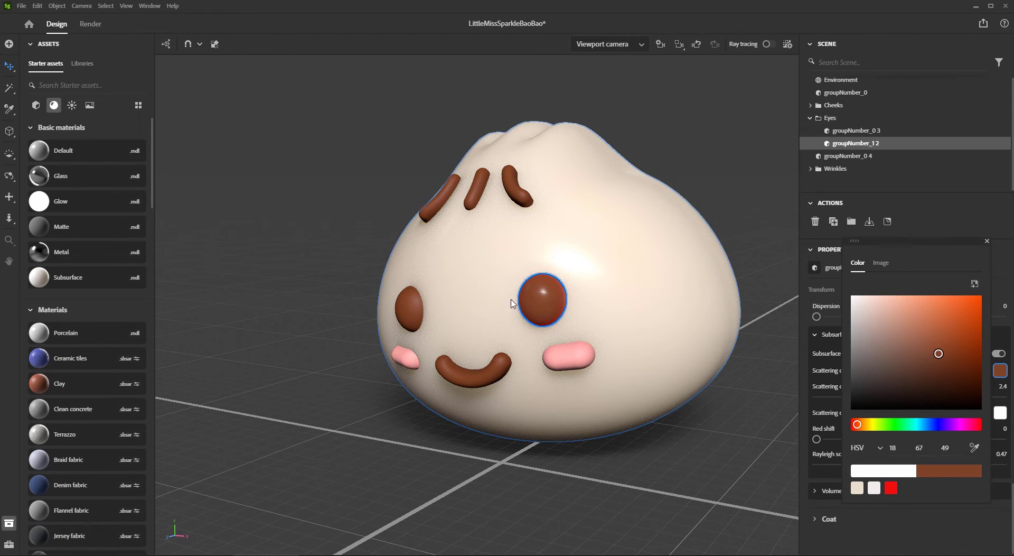
Sample the larger eye's brown Subsurface material onto the mouth, the other eye and the two wrinkles nearest it.
left_click(469, 382)
left_click(410, 308, "shift")
left_click(438, 214, "shift")
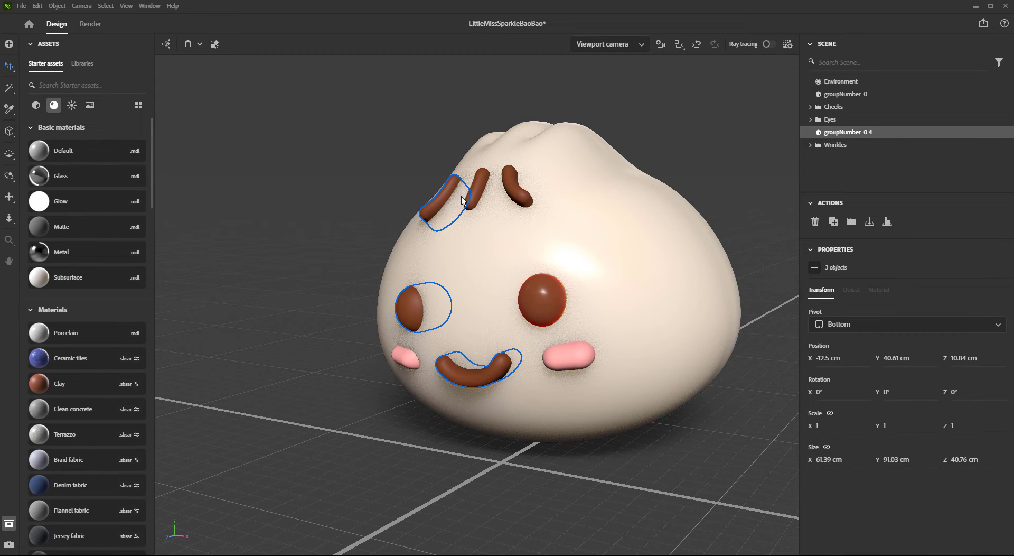
left_click(480, 190, "shift")
left_click(512, 186, "shift")
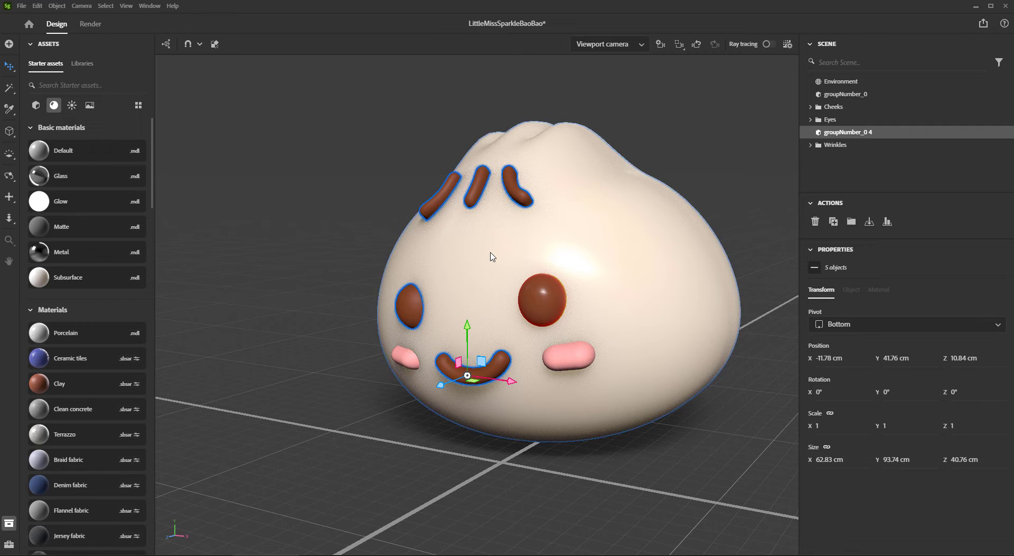
key("ctrl+z")
key("ctrl+z")
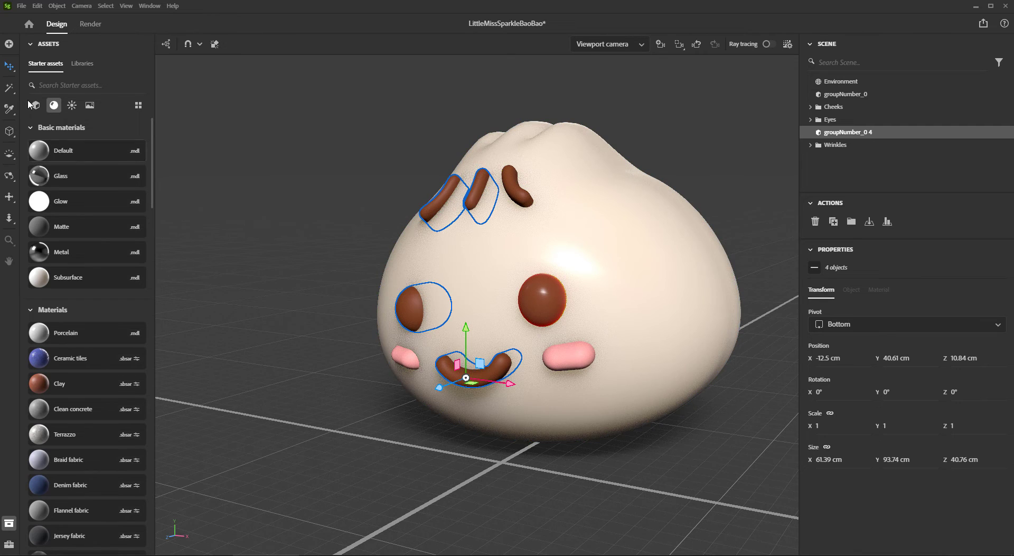
left_click(10, 110)
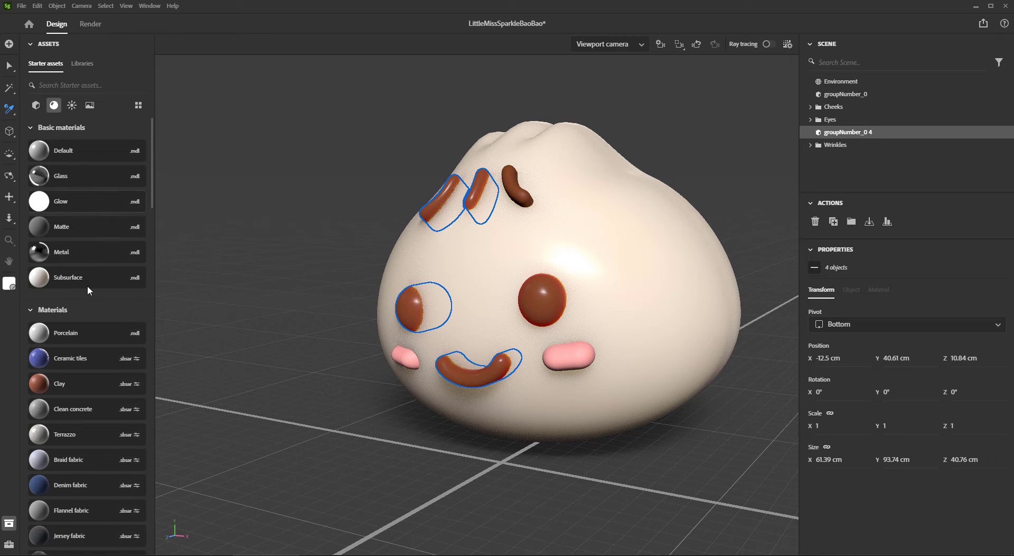
Sample the same brown Subsurface material from the eye onto the remaining third wrinkle.
left_click(9, 65)
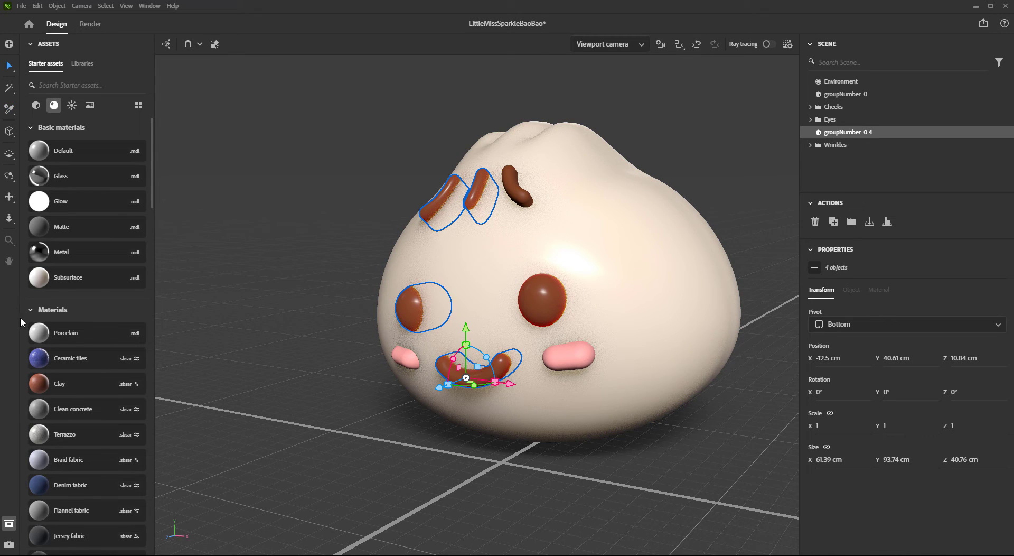
left_click_drag(63, 275, 220, 130)
left_click(519, 188)
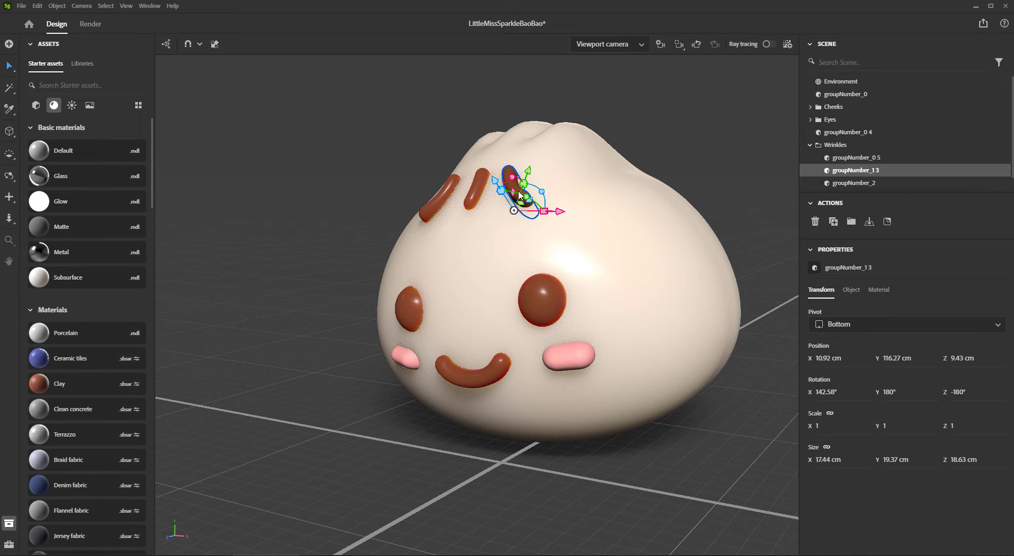
key("i")
left_click(547, 305)
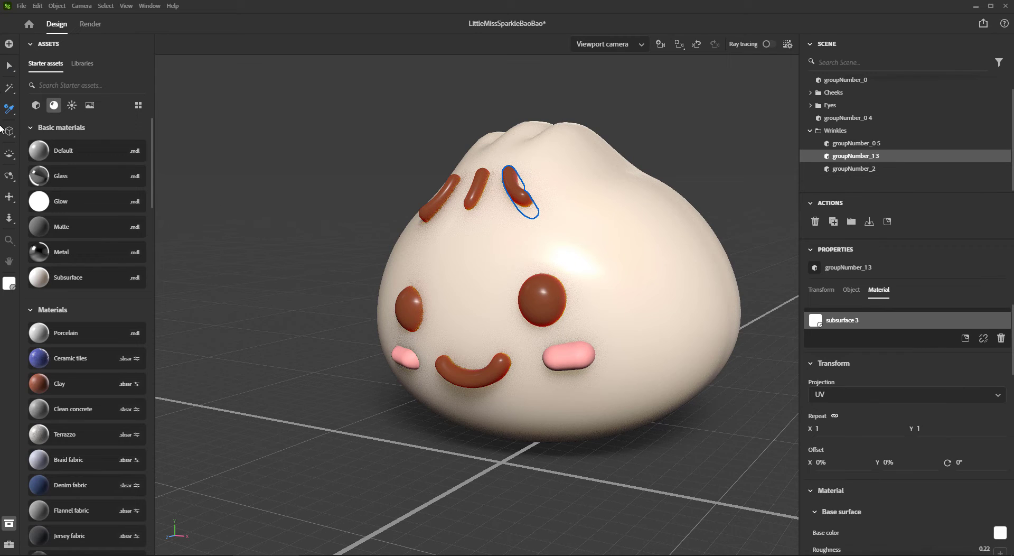
Try the Subsurface material on the larger cheek and replace it with the smaller cheek's pink material, sampled so both cheeks share it.
left_click_drag(61, 280, 581, 363)
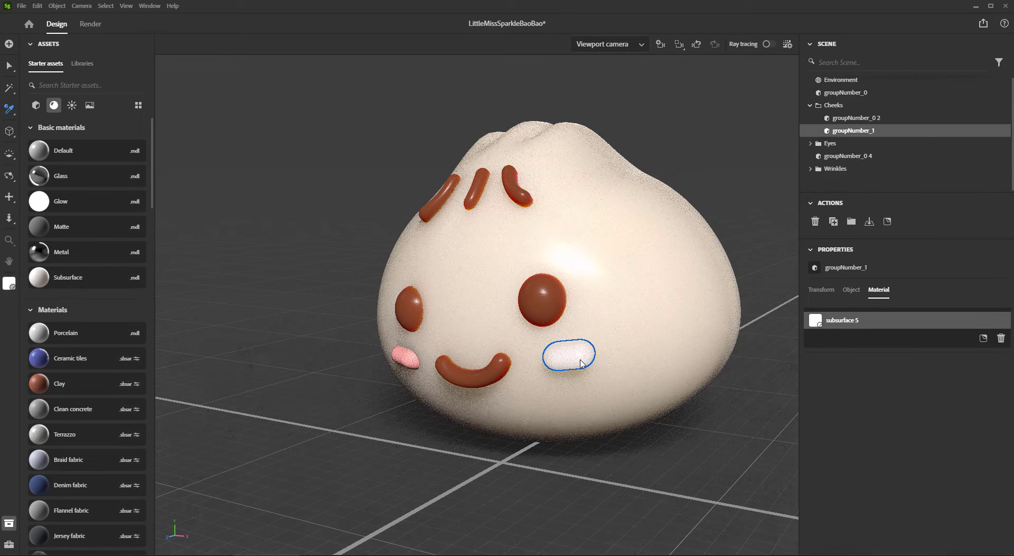
left_click(415, 365)
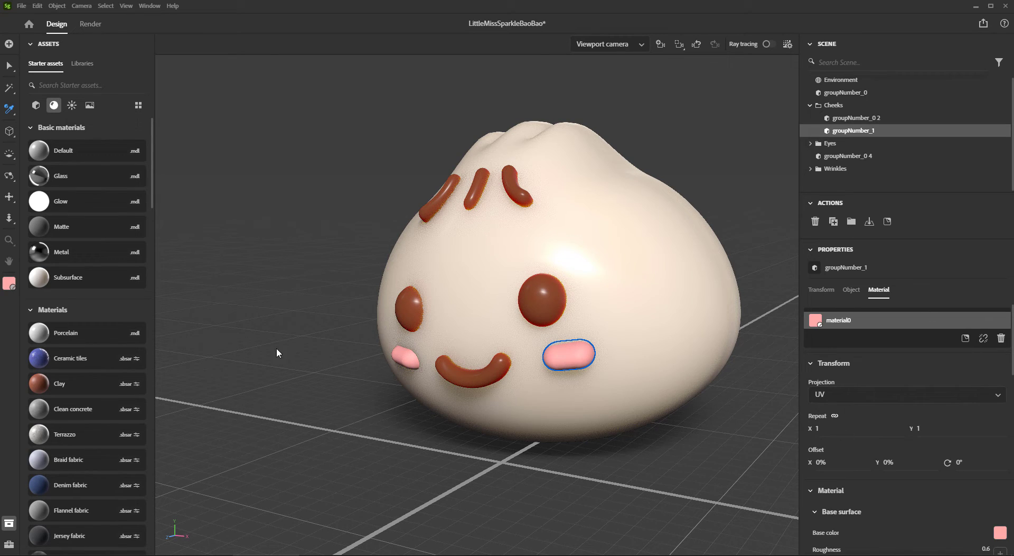
left_click(12, 65)
left_click(396, 361)
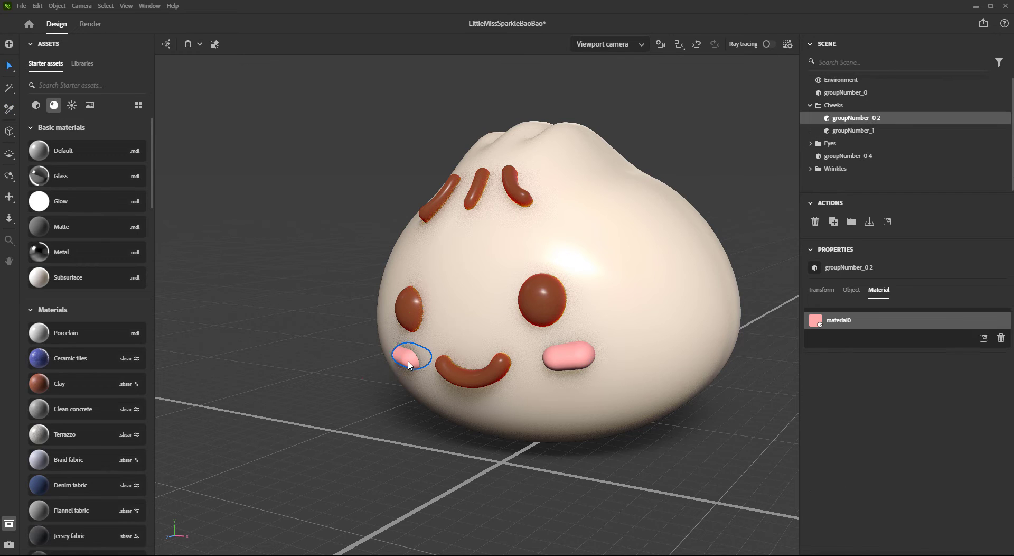
left_click(10, 110)
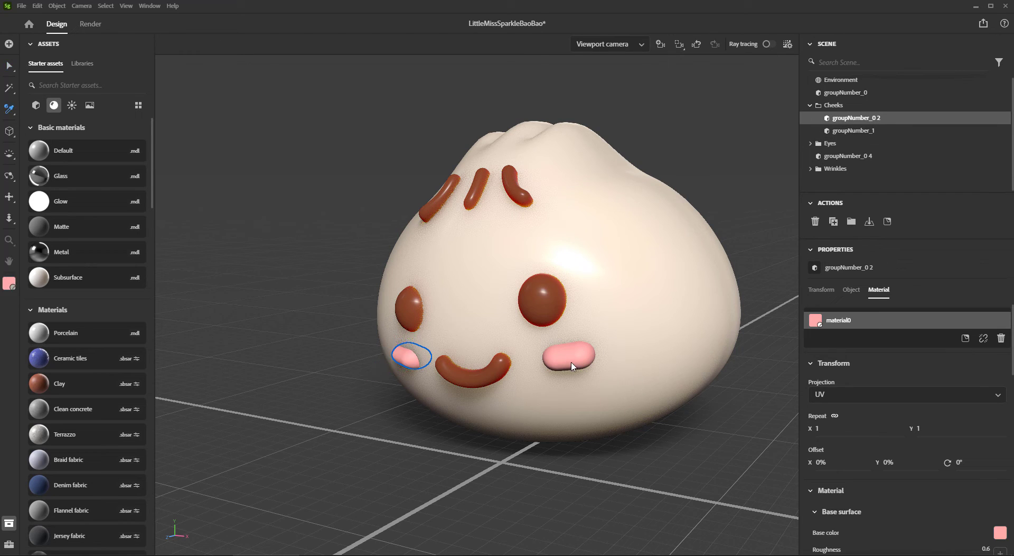
left_click(9, 66)
left_click(252, 328)
left_click(403, 363)
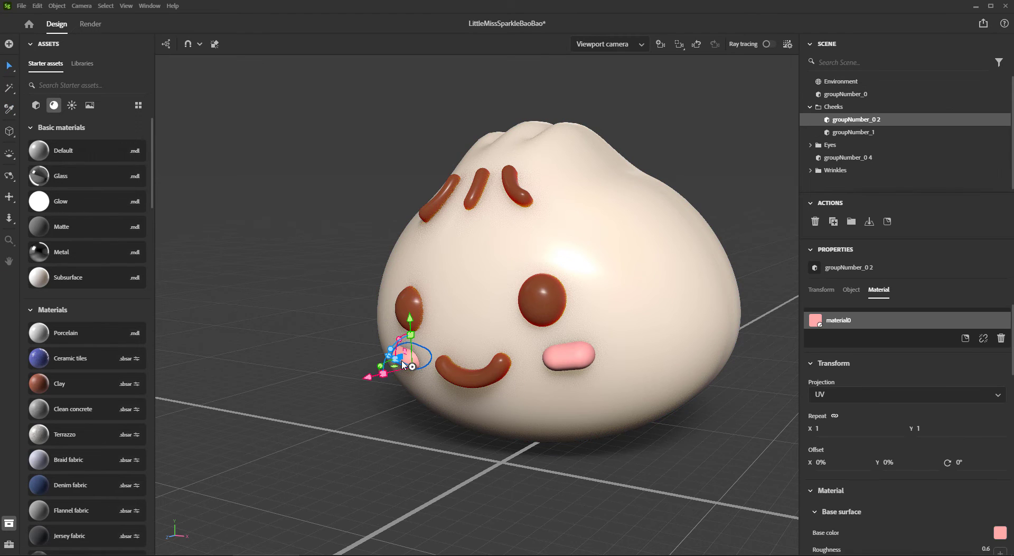
Set the subsurface scattering color of the cheeks' shared material to a sampled pink, HSV 2, 35, 87.
scroll(922, 446, "down", 10)
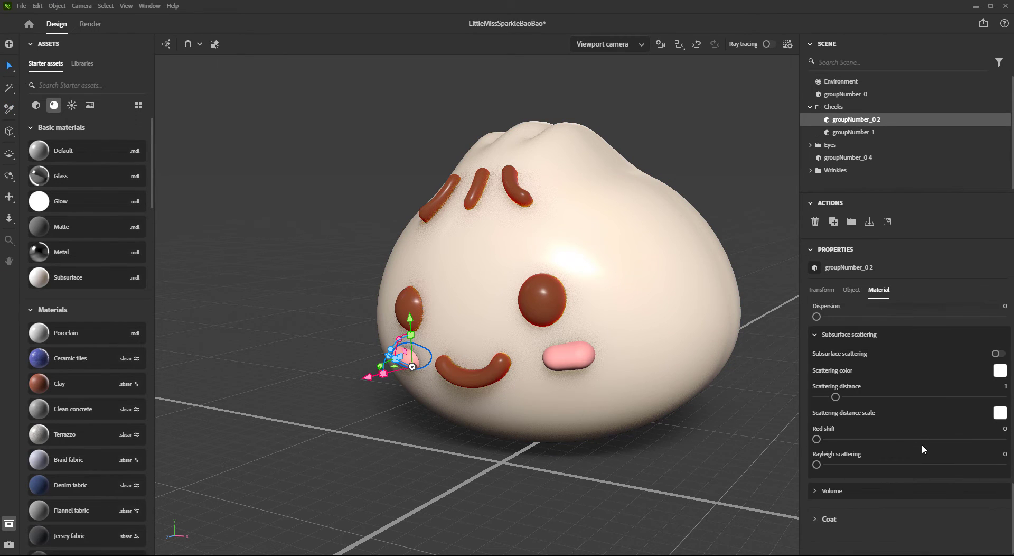
left_click(574, 361)
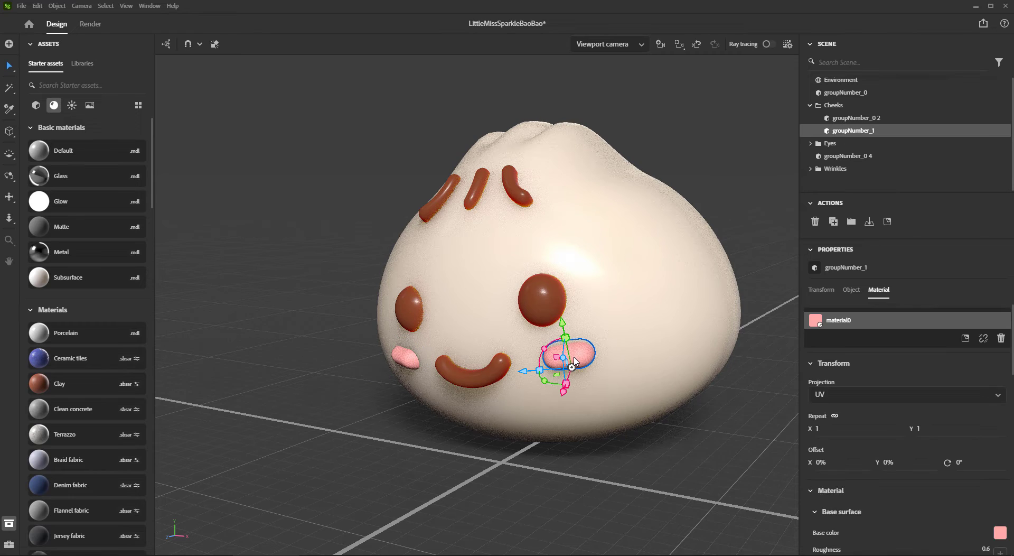
scroll(898, 465, "down", 10)
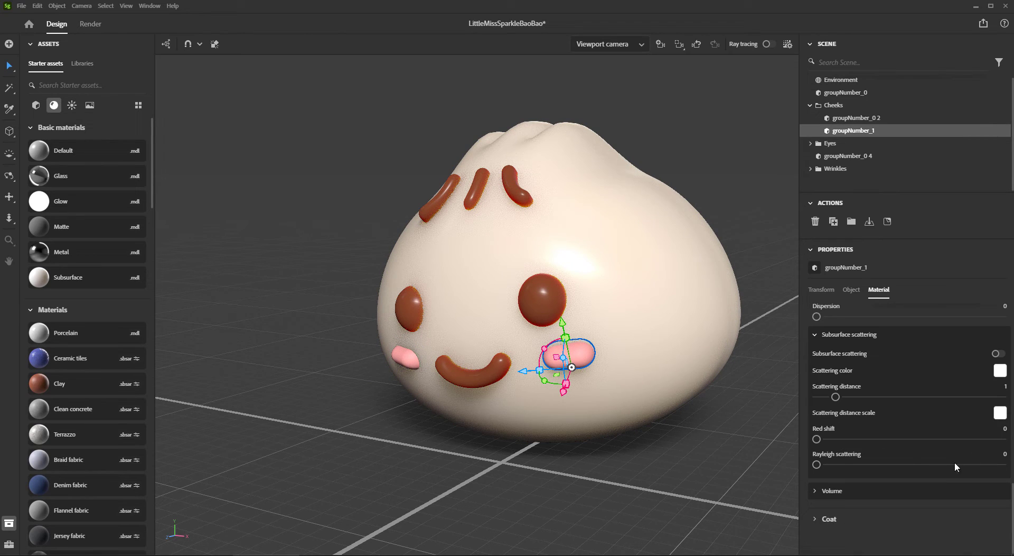
left_click(1004, 373)
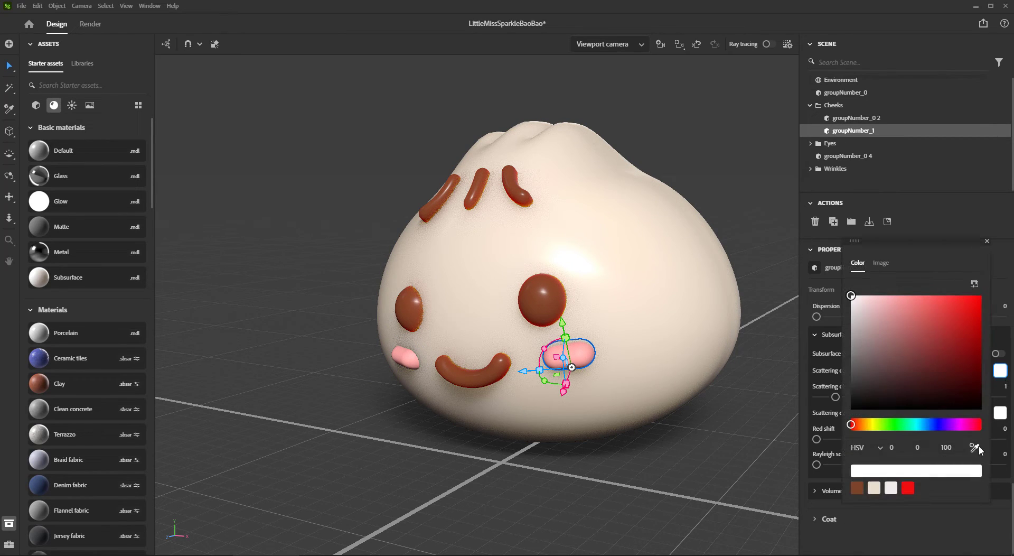
left_click(414, 369)
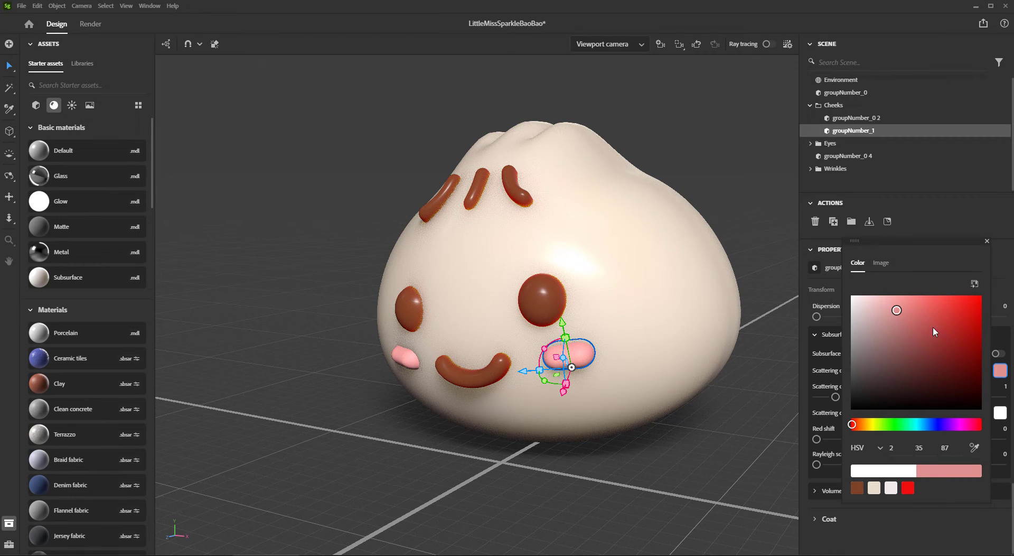
left_click(673, 465)
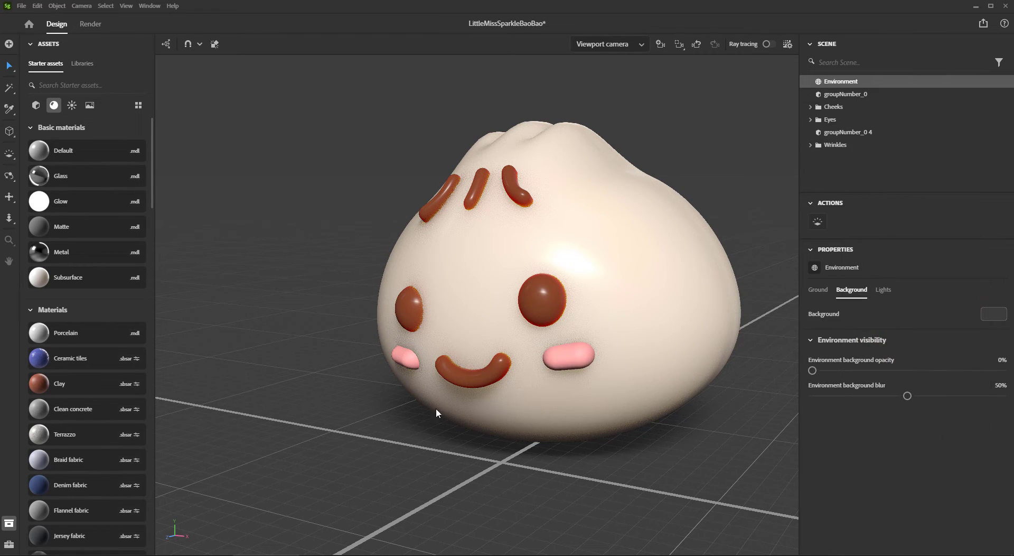
Check the smaller cheek's subsurface scattering settings and preview the dumpling's materials with ray tracing.
left_click(407, 356)
scroll(903, 455, "down", 10)
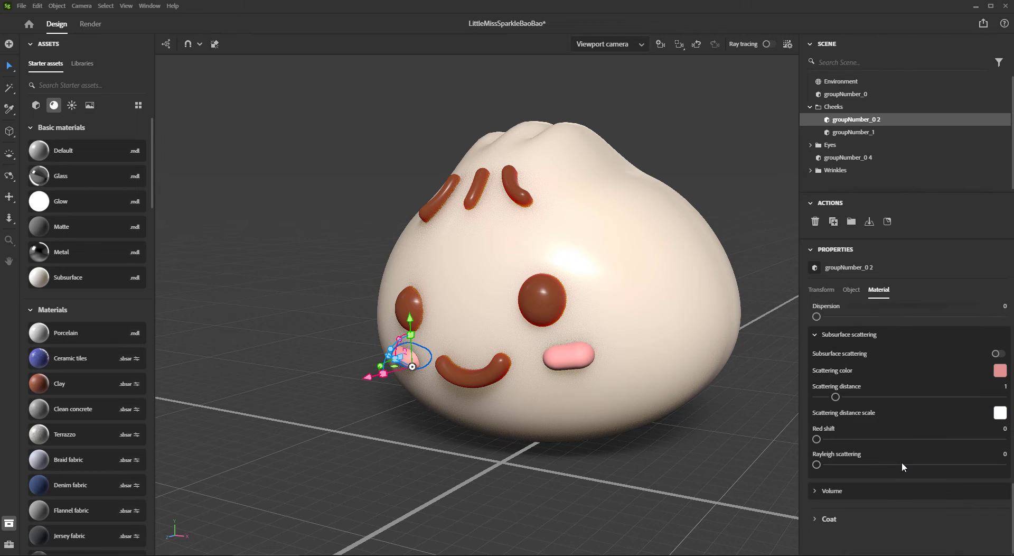
left_click(770, 44)
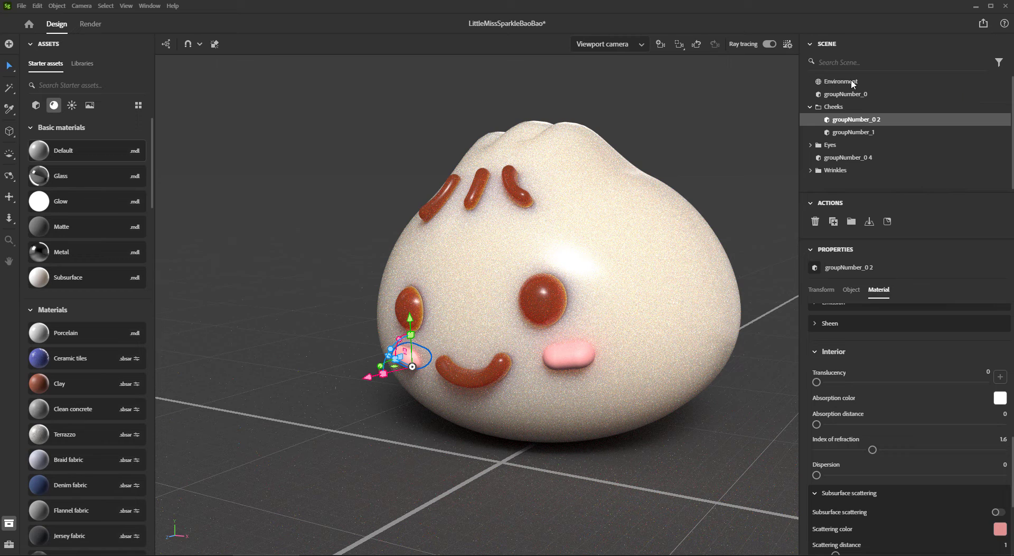
left_click(771, 45)
Darken the scattering color of the brown material shared by the eyes, mouth and wrinkles to HSV 18, 66, 29 and preview it with ray tracing.
left_click(547, 299)
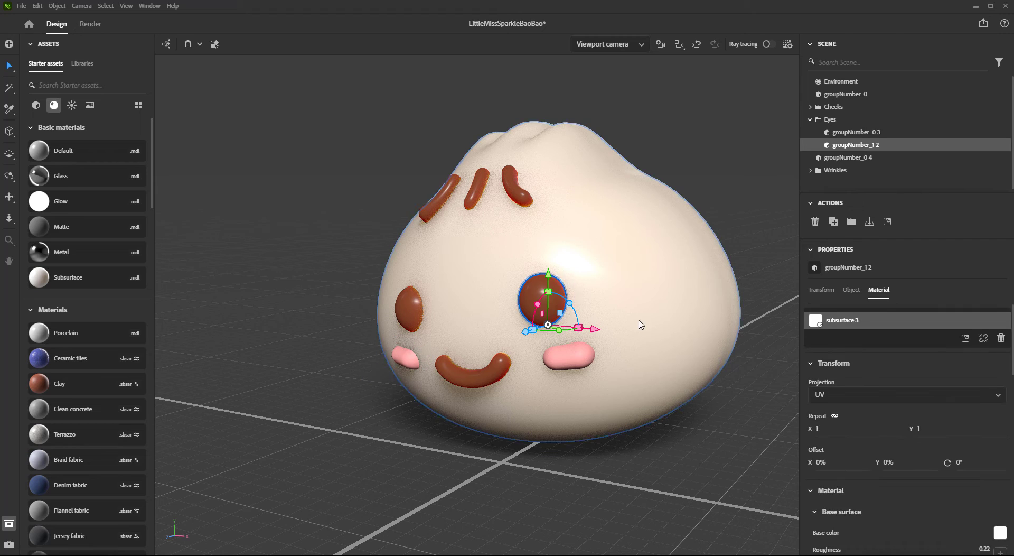
scroll(967, 460, "down", 10)
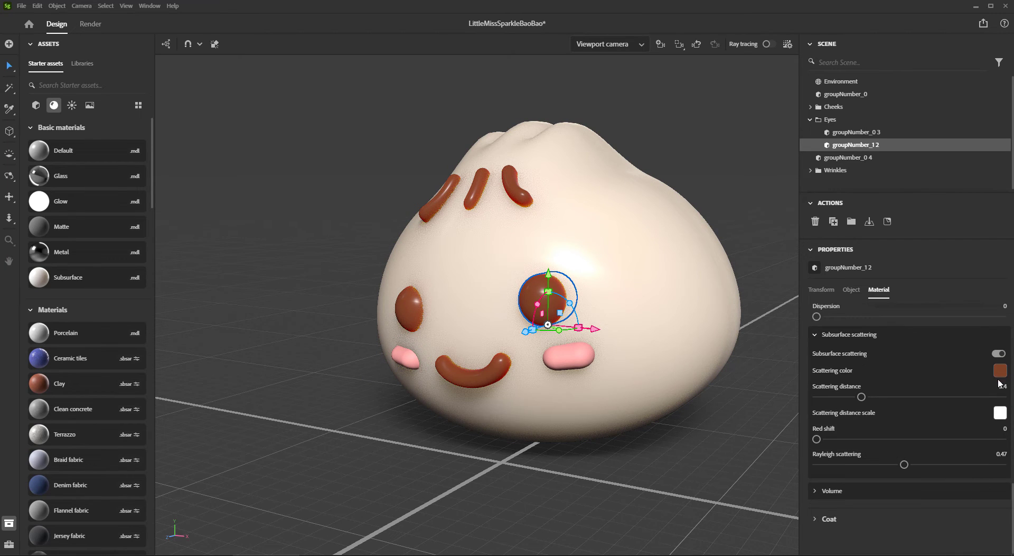
left_click(1001, 371)
left_click_drag(943, 360, 938, 378)
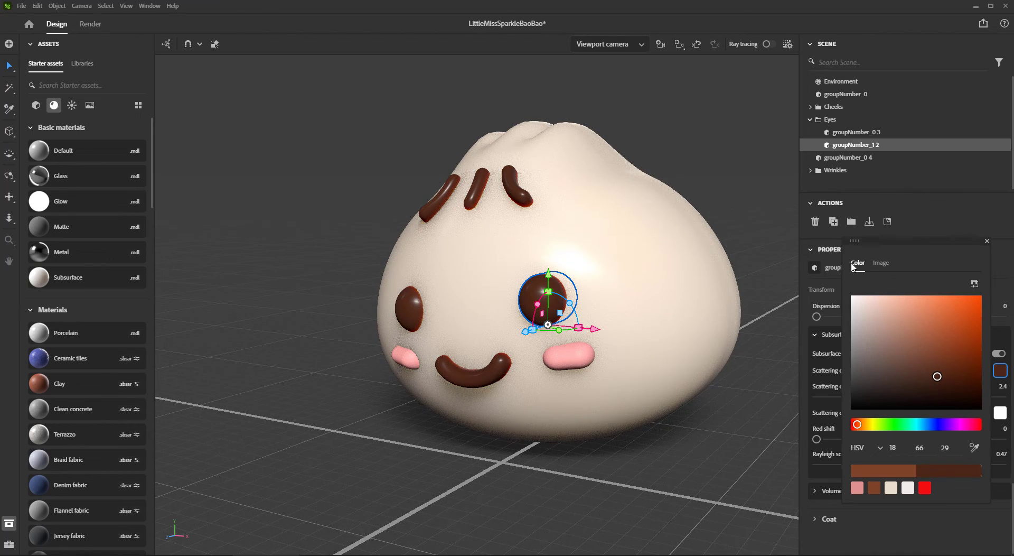
left_click(767, 44)
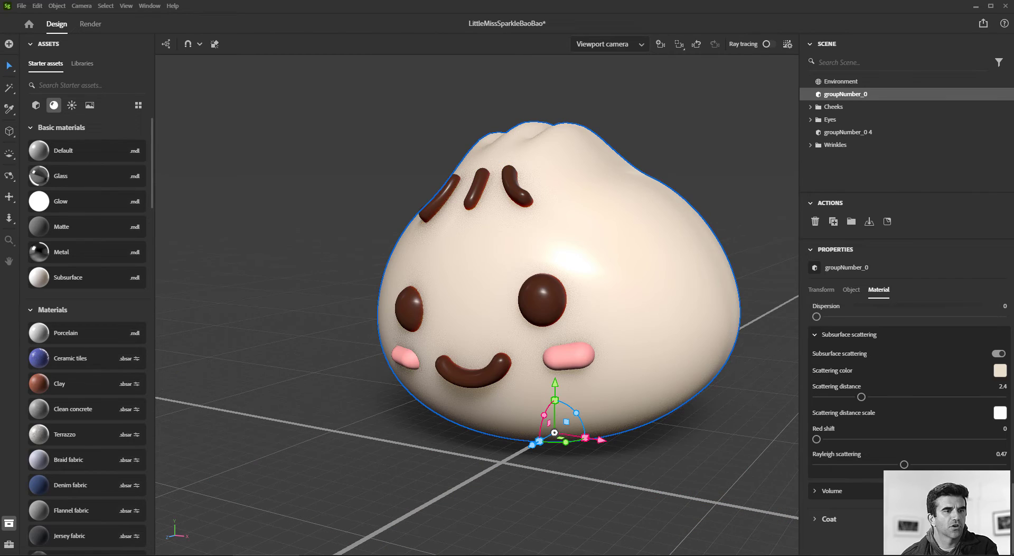
Set the translucency of the dumpling body's material to 0.5 and preview it with ray tracing.
scroll(837, 424, "up", 2)
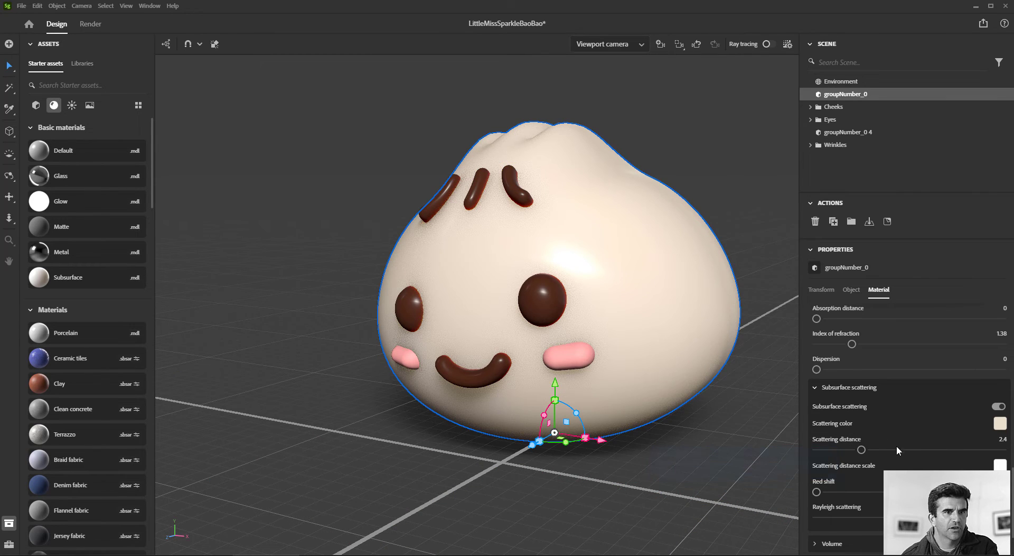
scroll(901, 451, "up", 2)
left_click(985, 322)
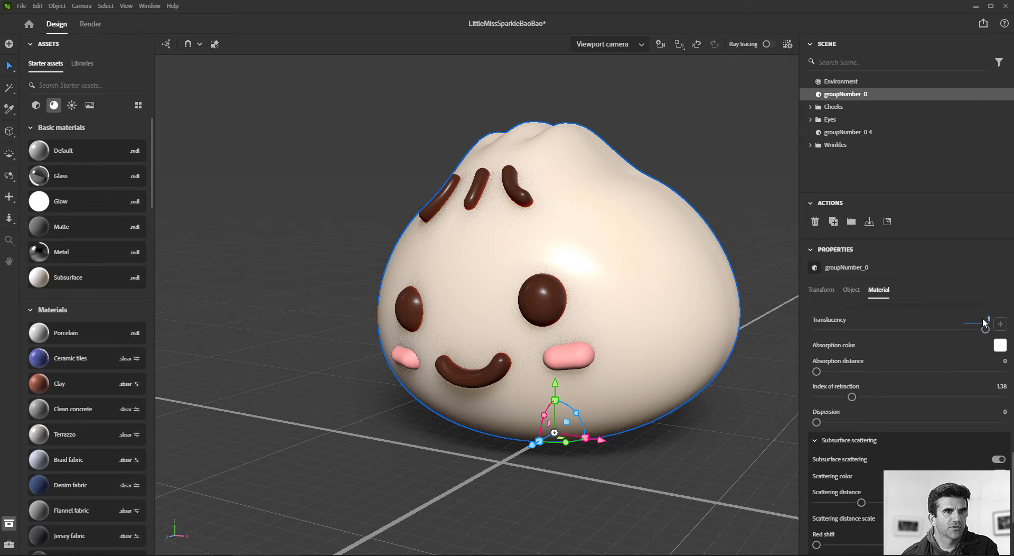
type("0.5")
key("Return")
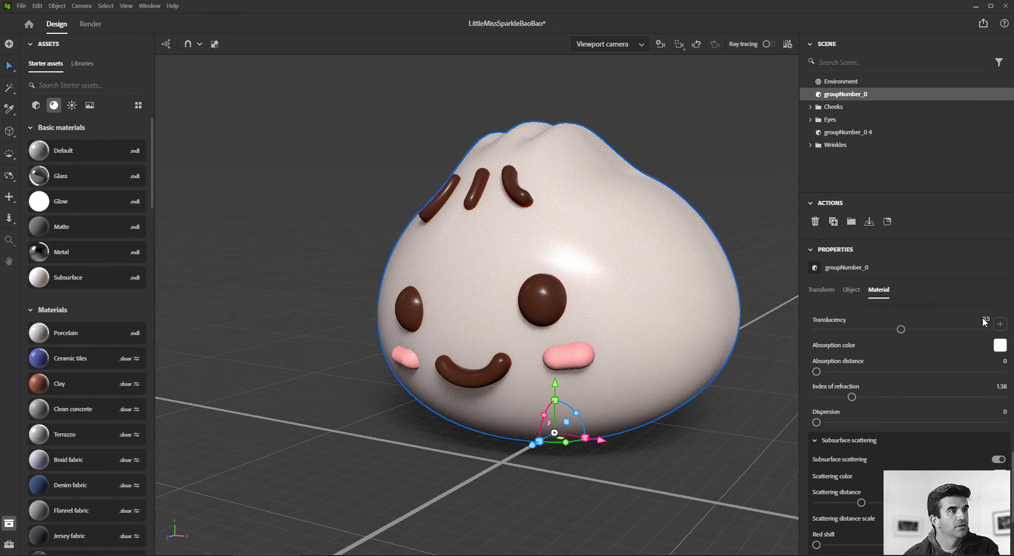
left_click(768, 44)
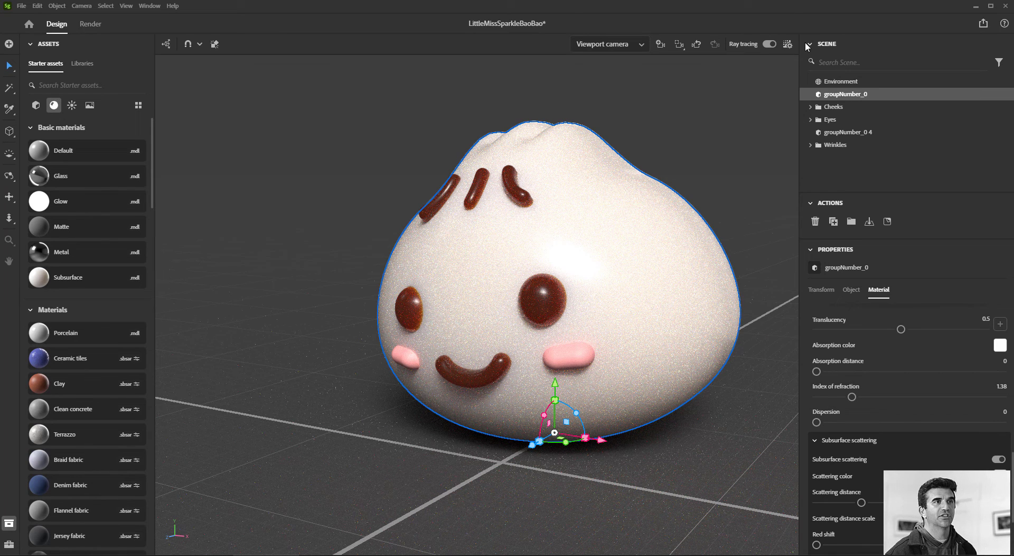
left_click(770, 44)
Add a plane as the floor under the dumpling, scale it to about 1,372 cm square and move it back about 134 cm.
scroll(502, 185, "down", 5)
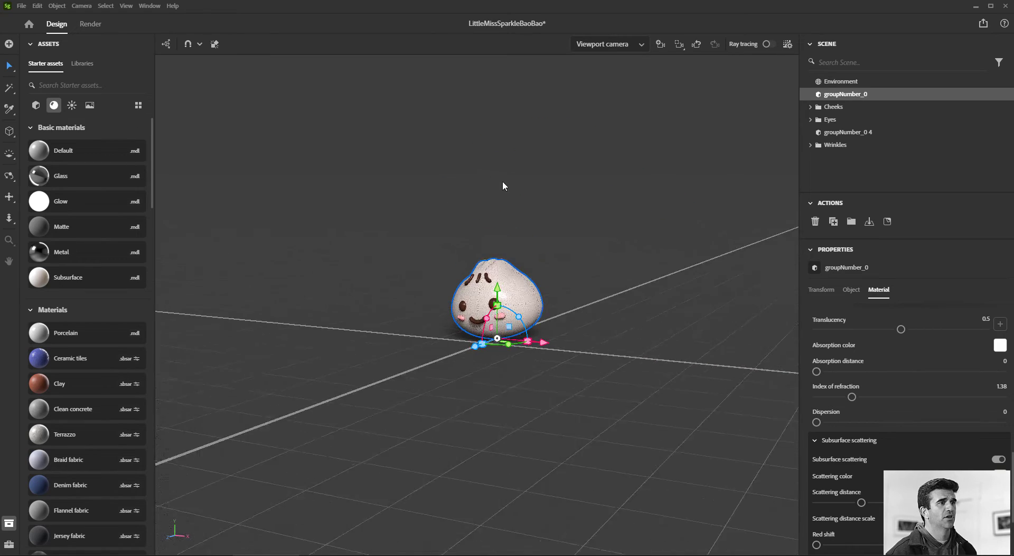
left_click_drag(503, 182, 495, 212)
left_click(37, 105)
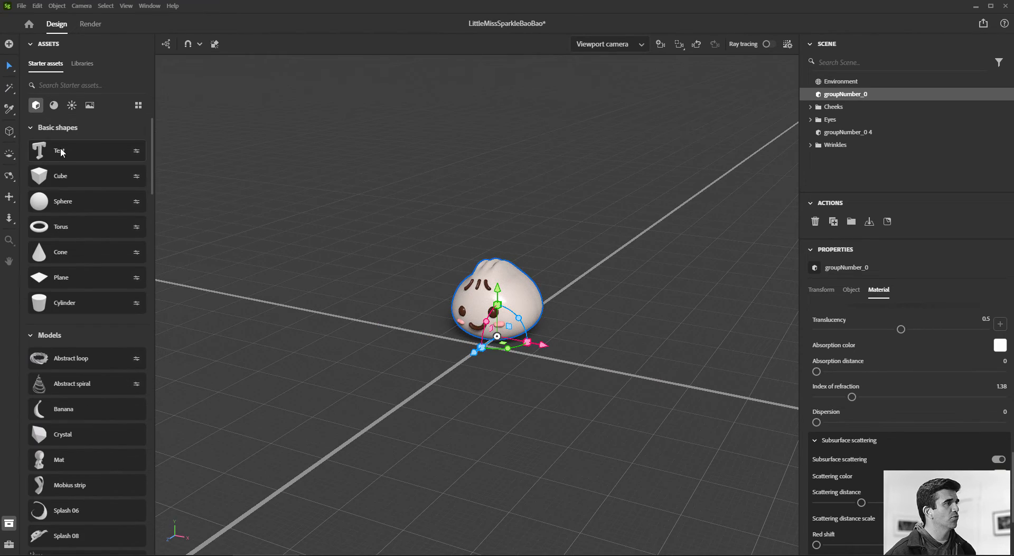
left_click(68, 279)
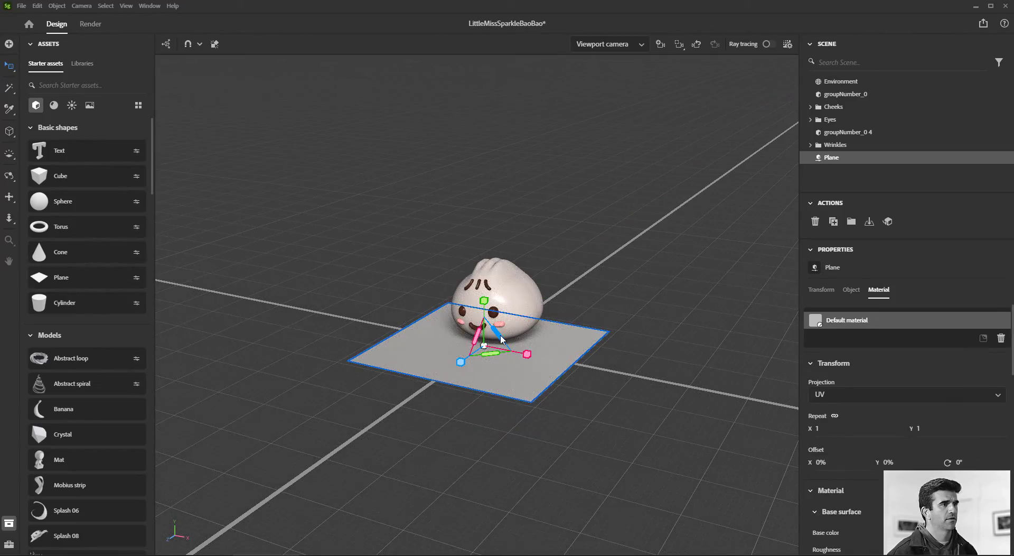
left_click_drag(502, 338, 557, 340)
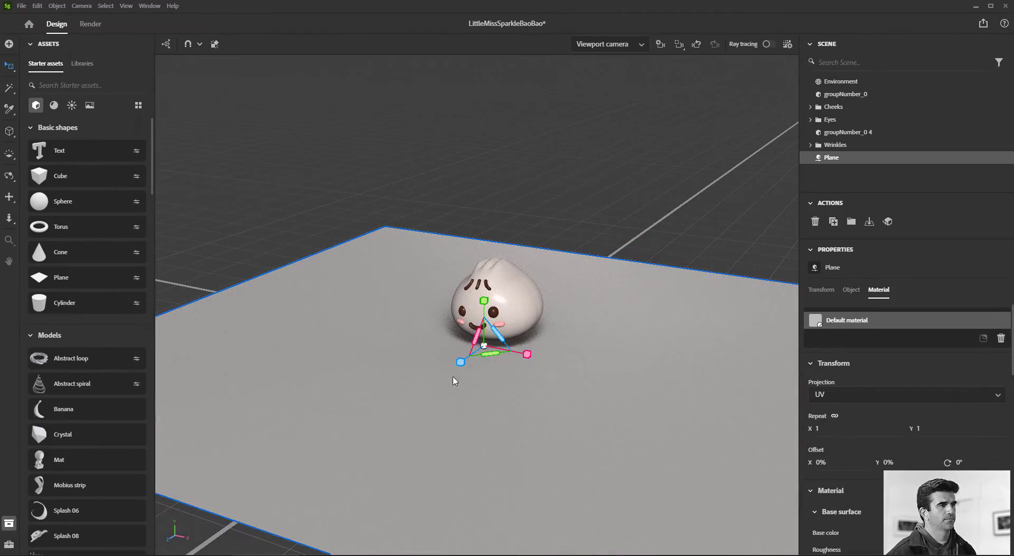
left_click_drag(461, 362, 499, 348)
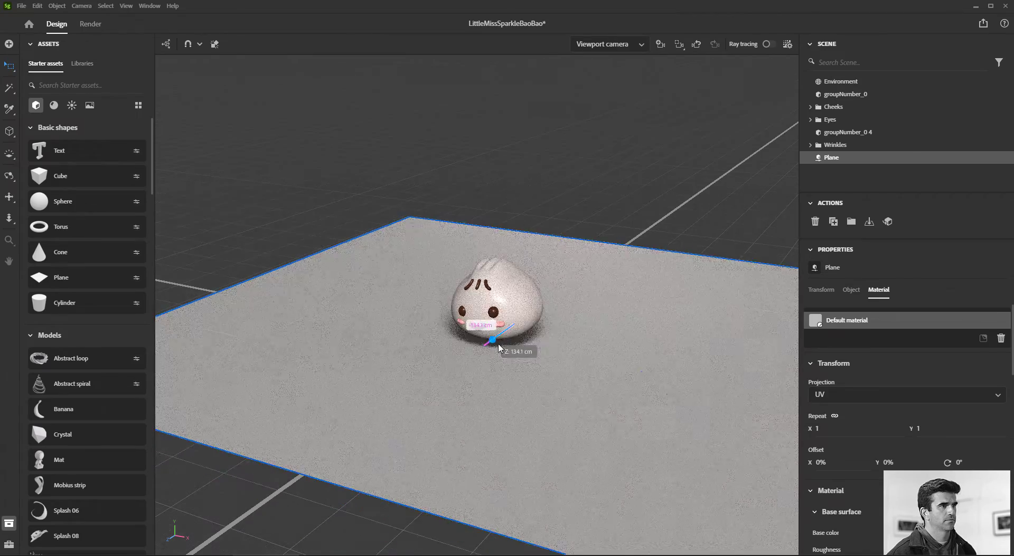
Duplicate the floor plane, rotate the copy upright and move it to the floor's side edge as a wall.
scroll(505, 345, "down", 5)
key("ctrl+d")
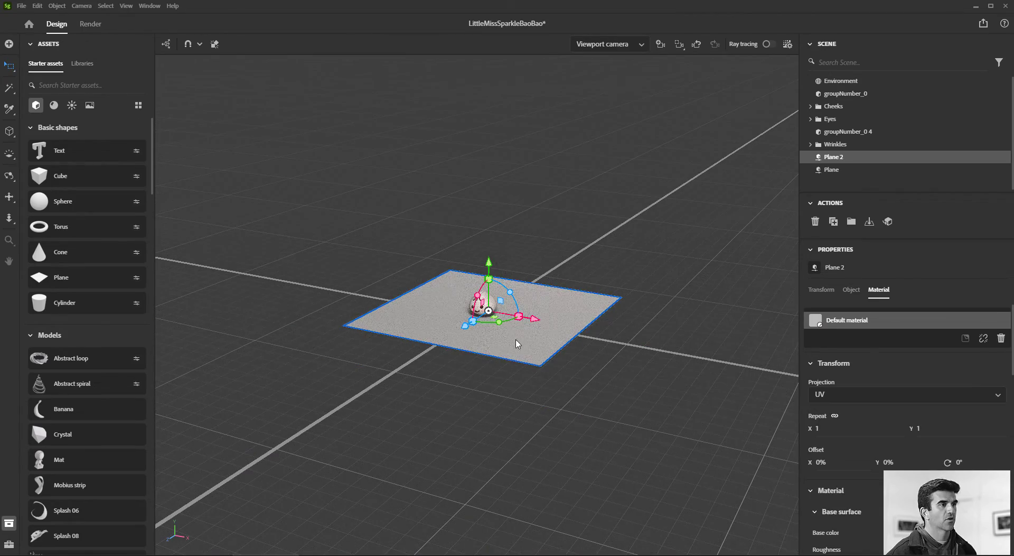
left_click_drag(511, 297, 304, 212)
left_click_drag(444, 303, 364, 286)
Duplicate the side wall, rotate the copy perpendicular to it and move it to the floor's rear edge as the back wall.
key("ctrl+d")
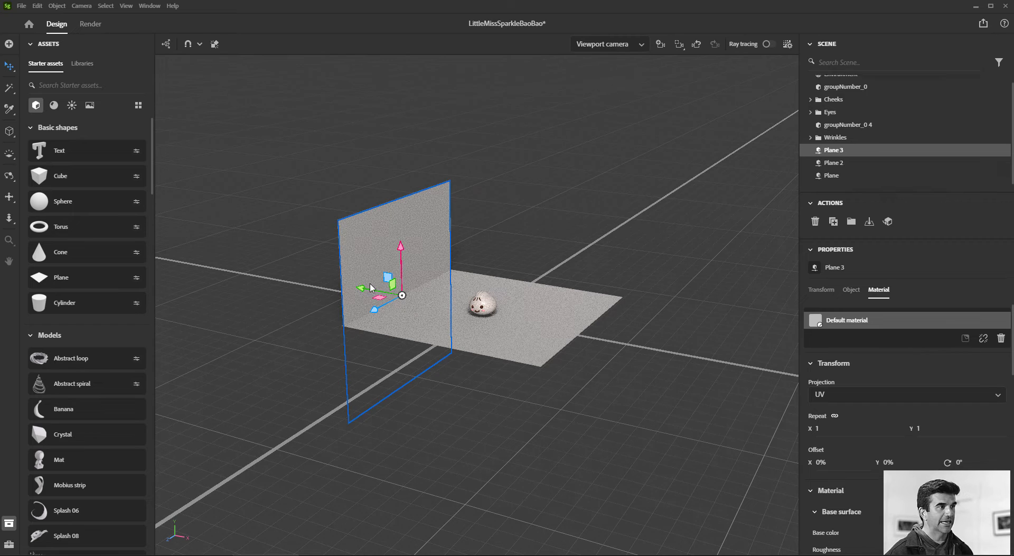
key("r")
left_click_drag(389, 308, 546, 289)
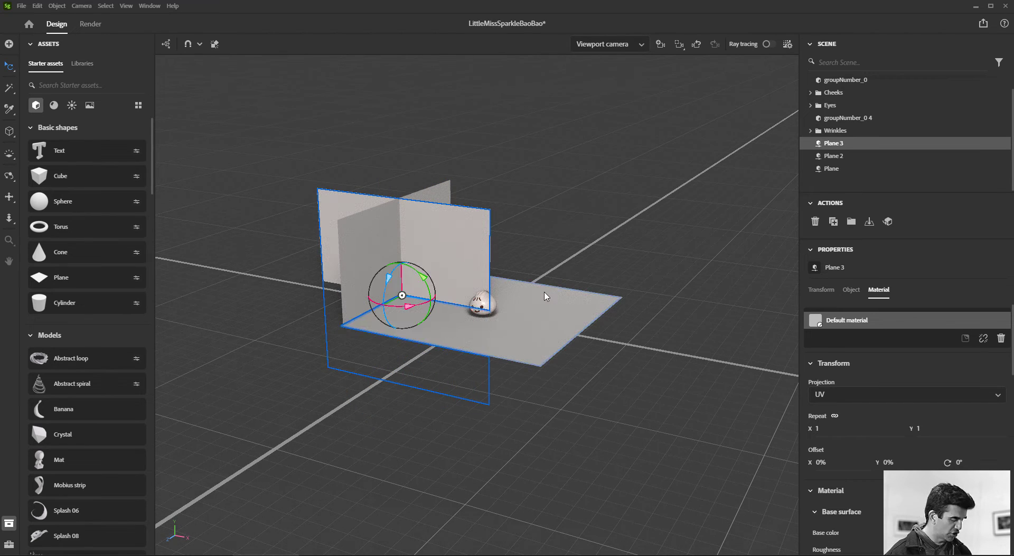
key("v")
left_click_drag(376, 311, 580, 299)
left_click(619, 343)
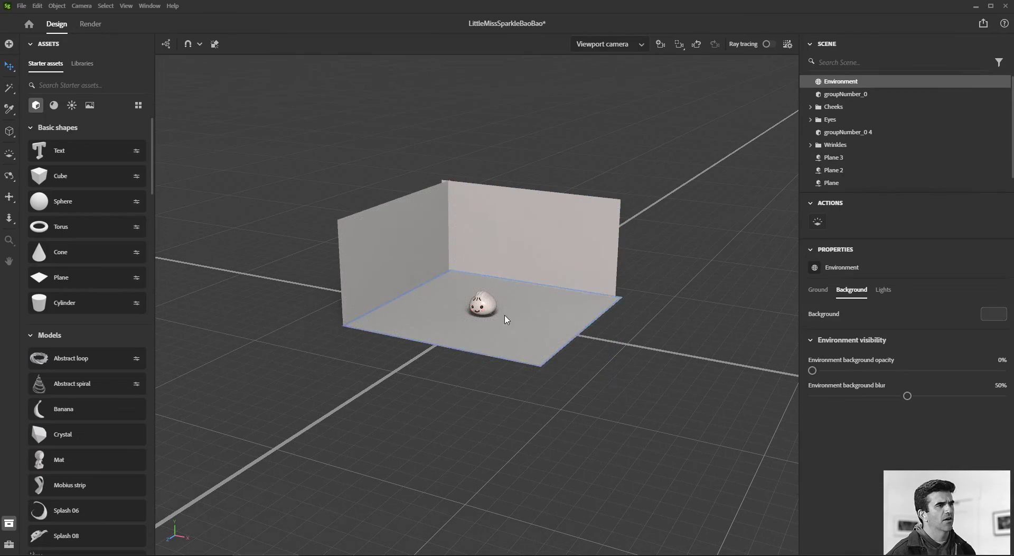
Group the dumpling body, cheeks, eyes, mouth and wrinkles, and rename the group LMSBB.
left_click_drag(506, 317, 423, 310)
scroll(423, 310, "up", 10)
mouse_move(643, 342)
left_mouse_down()
mouse_move(619, 323)
mouse_move(647, 342)
left_mouse_up()
scroll(620, 323, "down", 3)
left_click(557, 345)
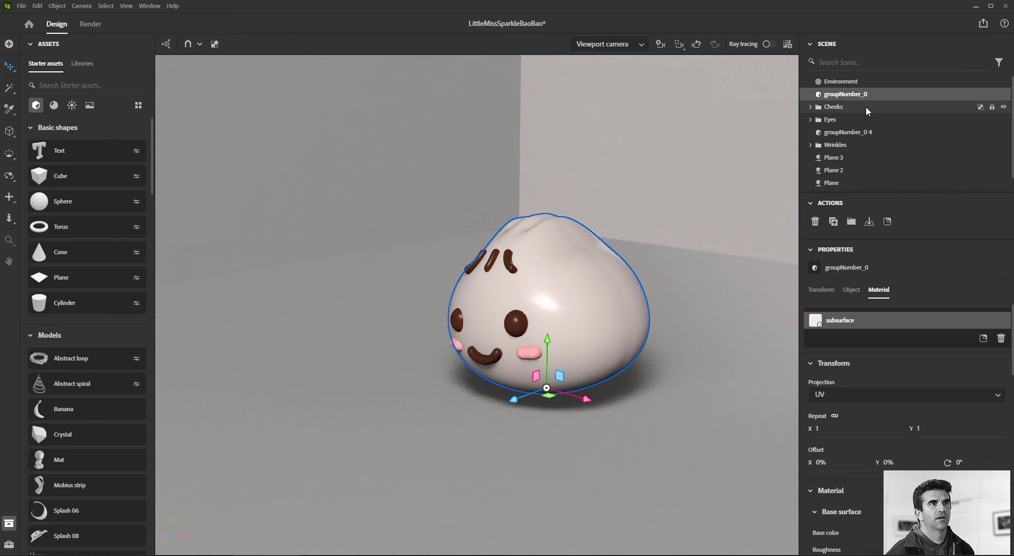
scroll(867, 109, "down", 1)
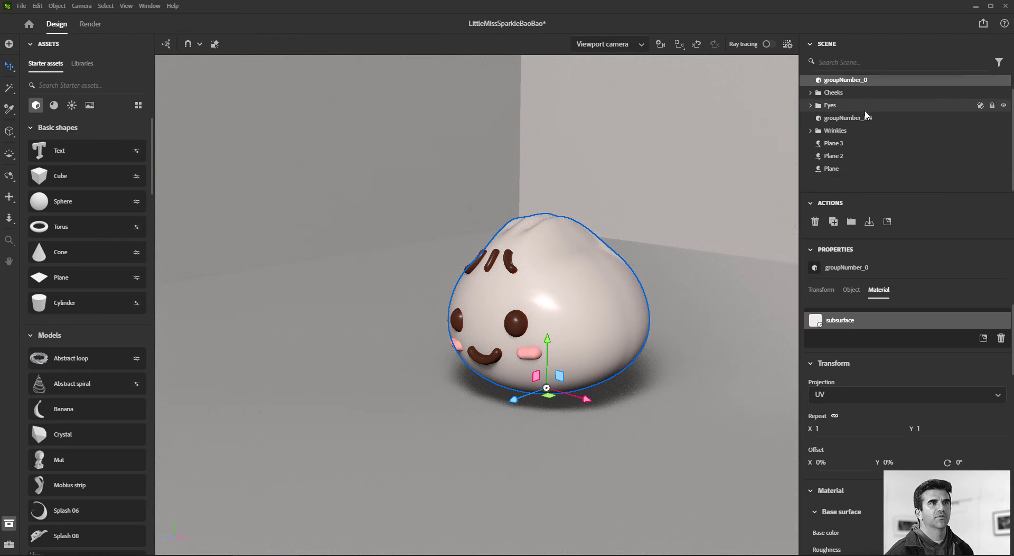
left_click(841, 132, "shift")
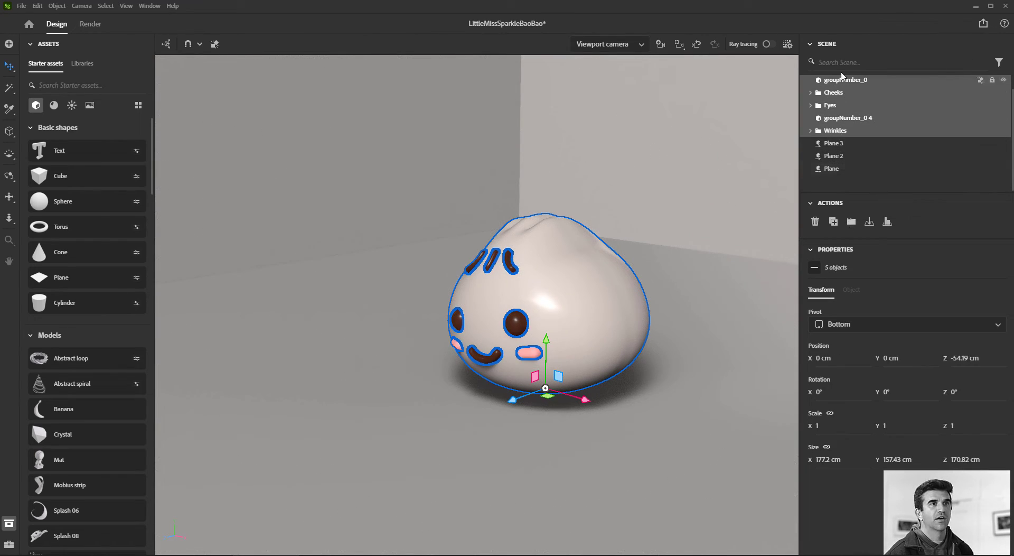
left_click(851, 222)
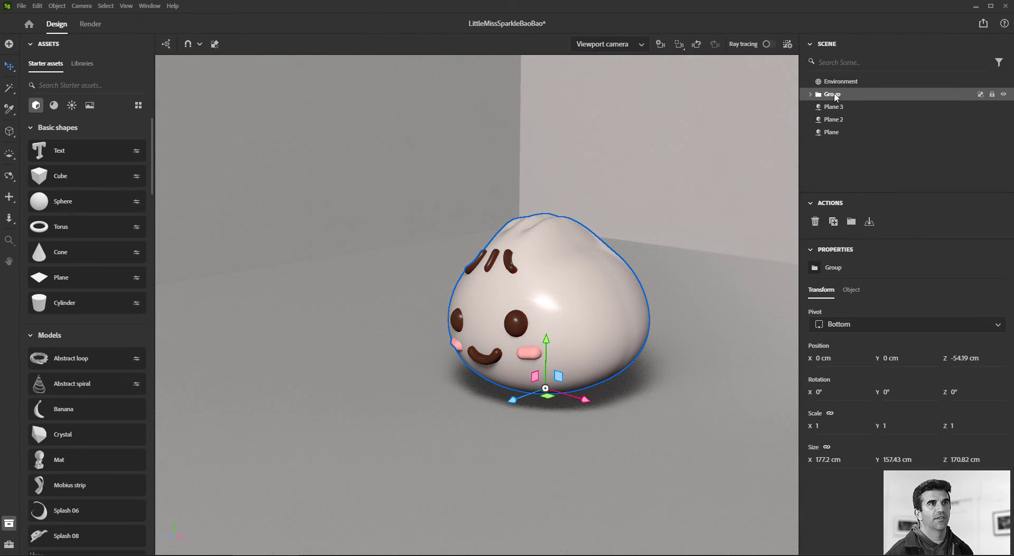
double_click(835, 94)
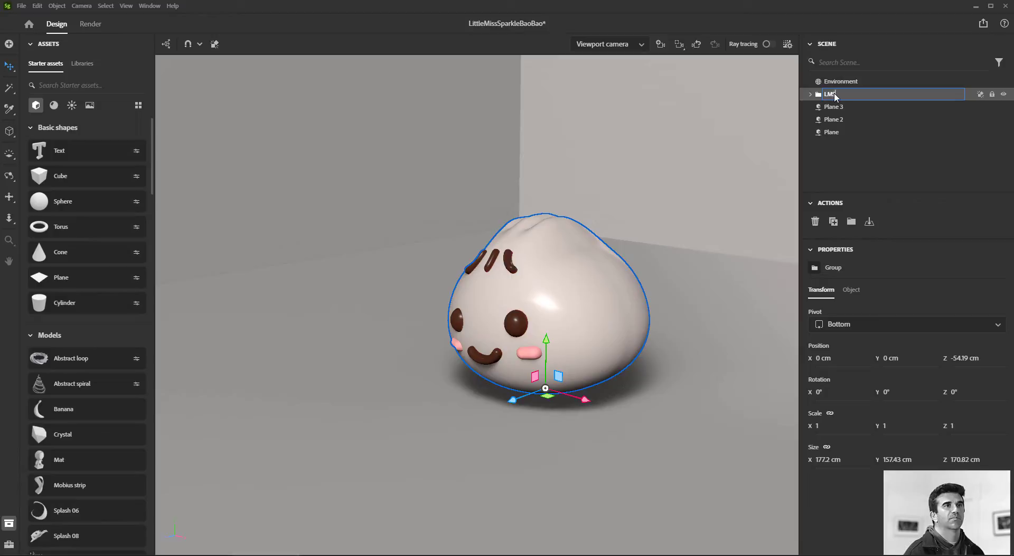
type("LMSBB")
key("Return")
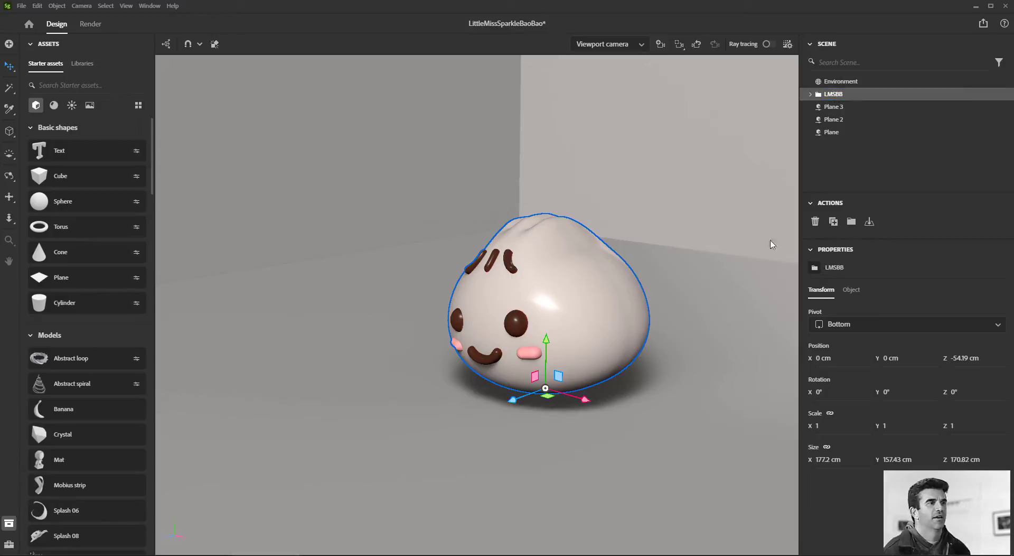
Rotate the LMSBB group about 39° around the Y axis to face the view and preview the scene with ray tracing.
key("e")
left_click_drag(547, 403, 620, 393)
left_click(769, 46)
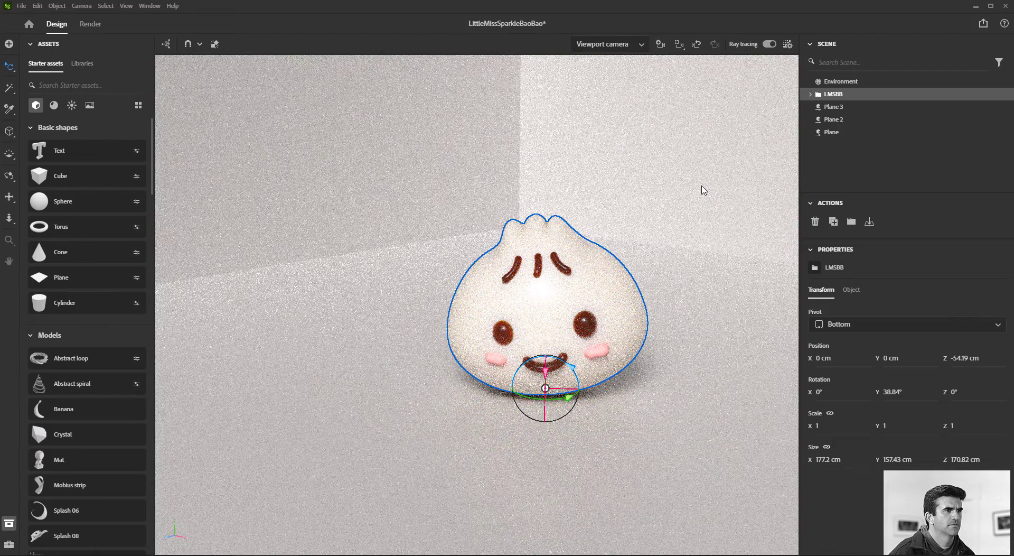
left_click(704, 191)
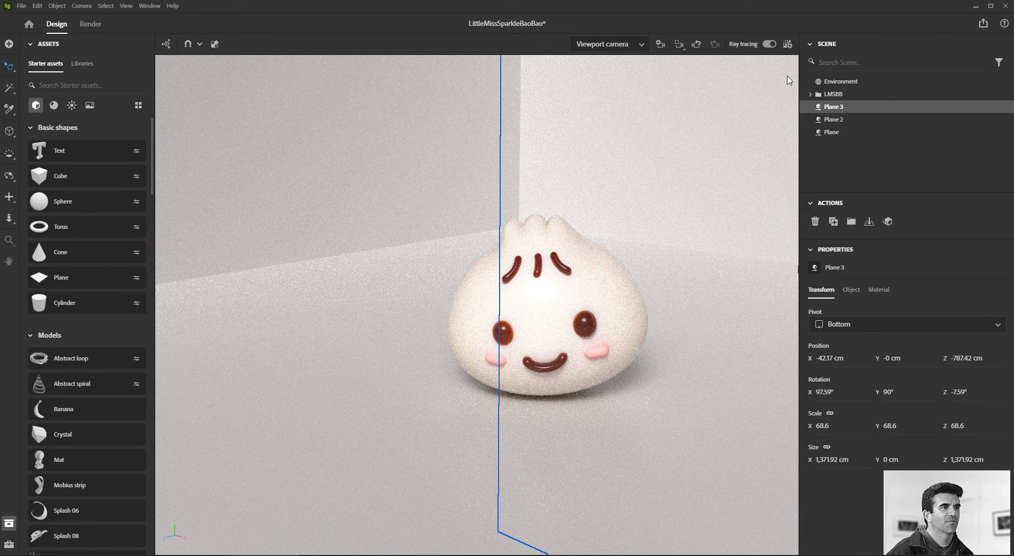
left_click(769, 44)
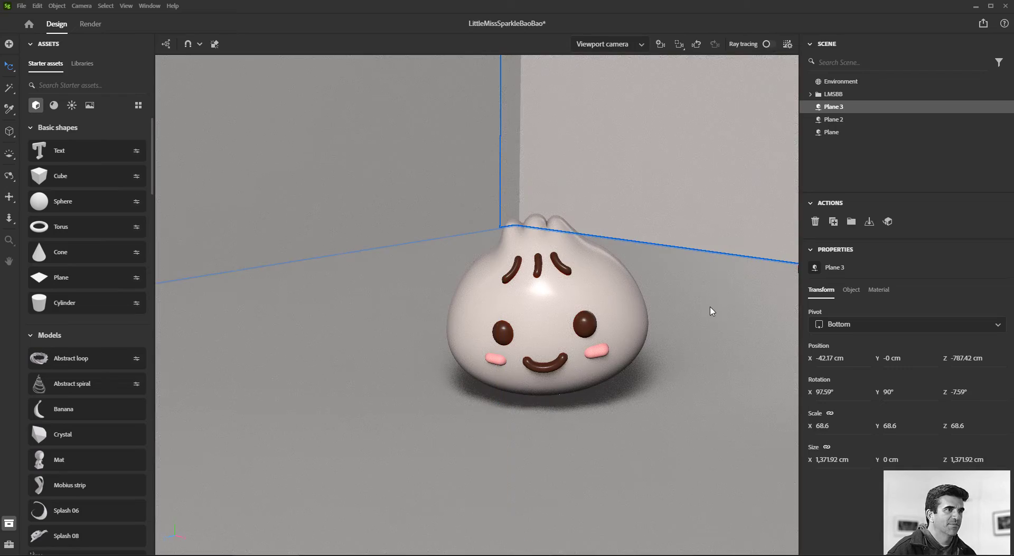
Set the base color of the planes' shared material to pink sampled from a cheek, HSV 2, 35, 93, and preview it with ray tracing.
left_click(725, 338)
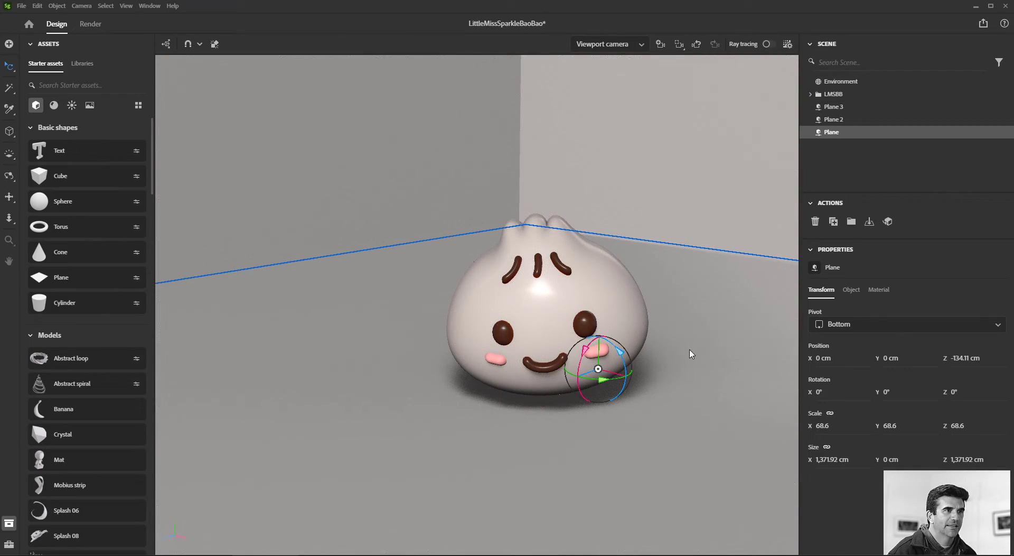
left_click(878, 289)
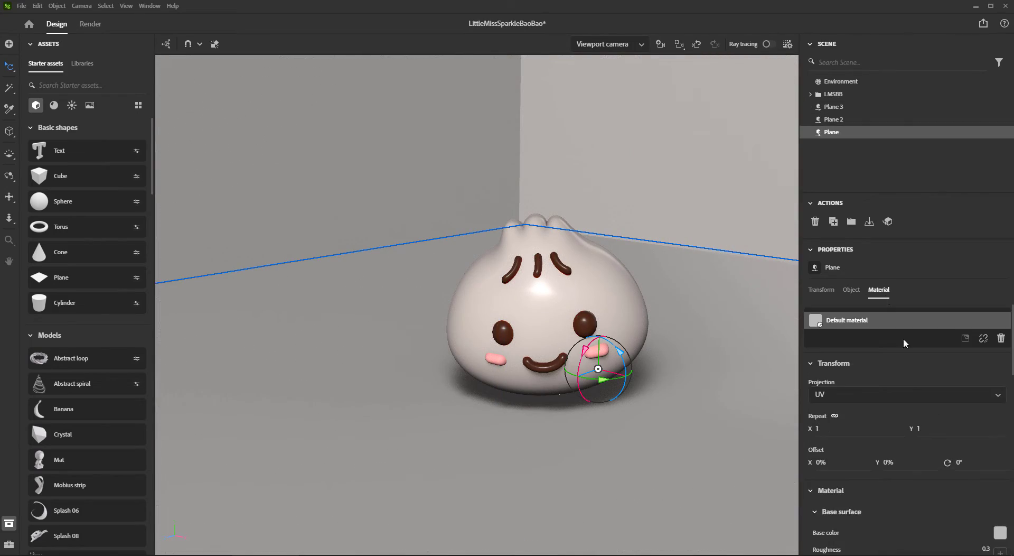
left_click(1001, 533)
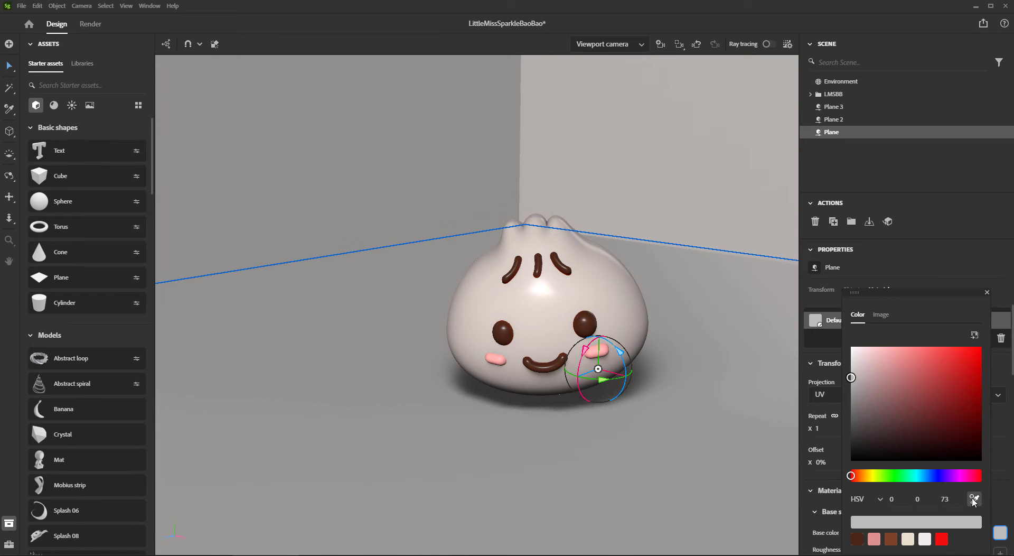
left_click(974, 500)
left_click(494, 363)
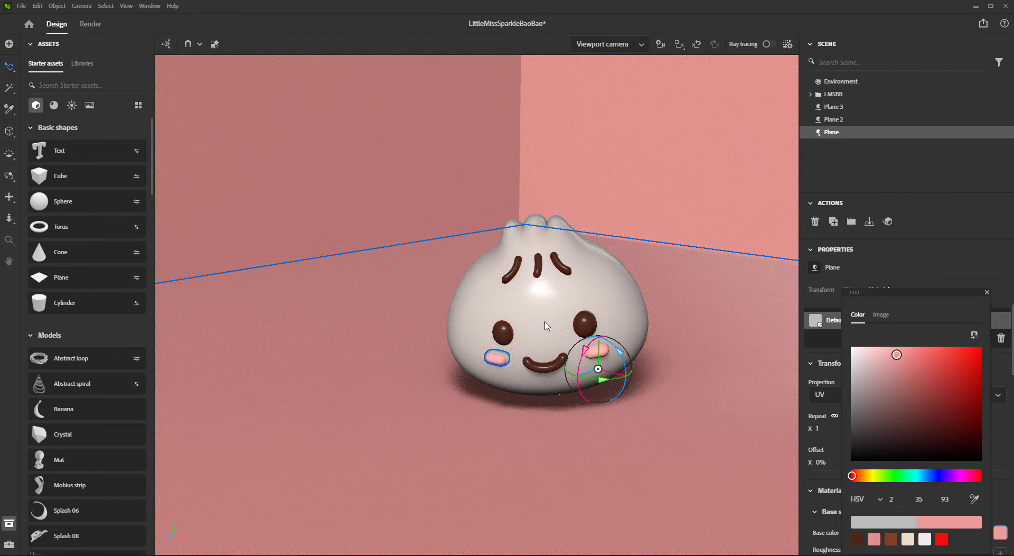
left_click_drag(658, 332, 609, 284)
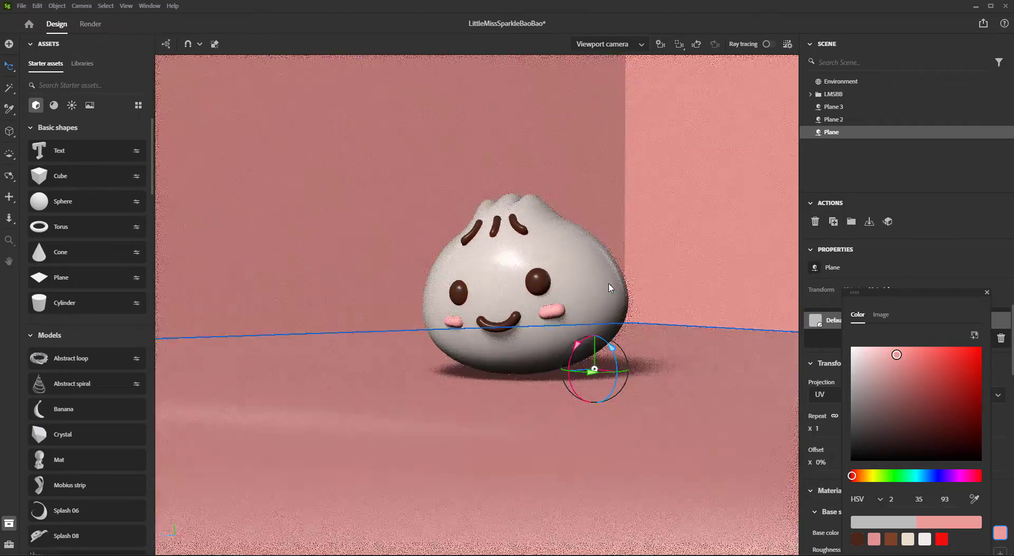
scroll(608, 288, "up", 8)
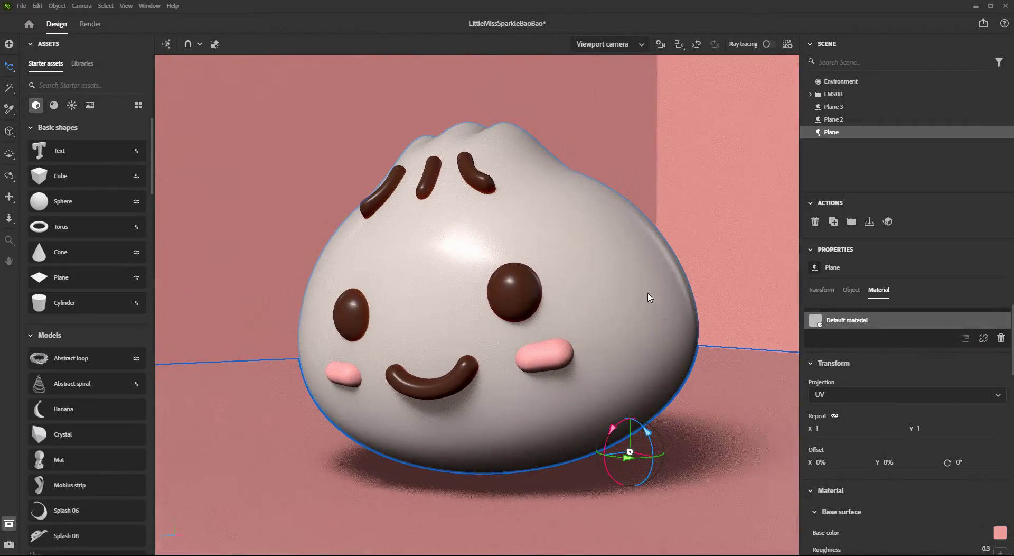
left_click(771, 45)
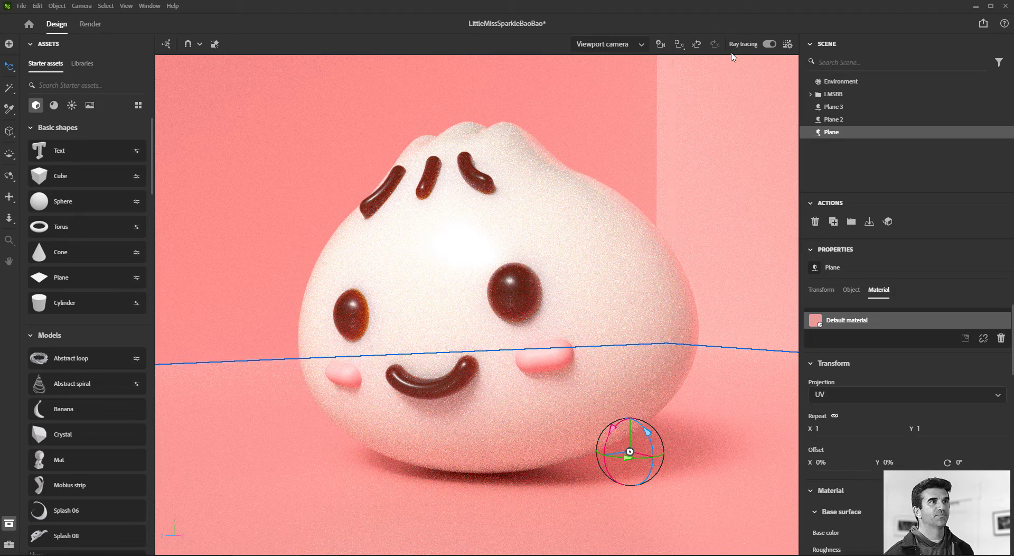
left_click(773, 45)
Add a camera from the current view, set its focal length to 85 mm and frame the dumpling from a low angle.
left_click(659, 45)
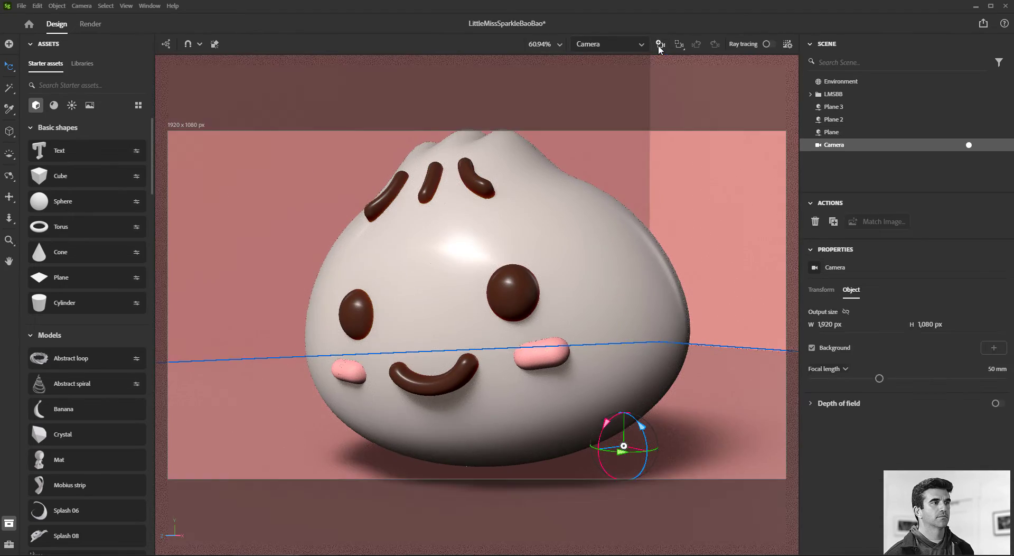
mouse_move(628, 209)
left_mouse_down()
mouse_move(704, 188)
mouse_move(652, 228)
mouse_move(661, 192)
mouse_move(664, 202)
mouse_move(625, 224)
mouse_move(696, 188)
mouse_move(595, 225)
mouse_move(595, 200)
mouse_move(631, 202)
left_mouse_up()
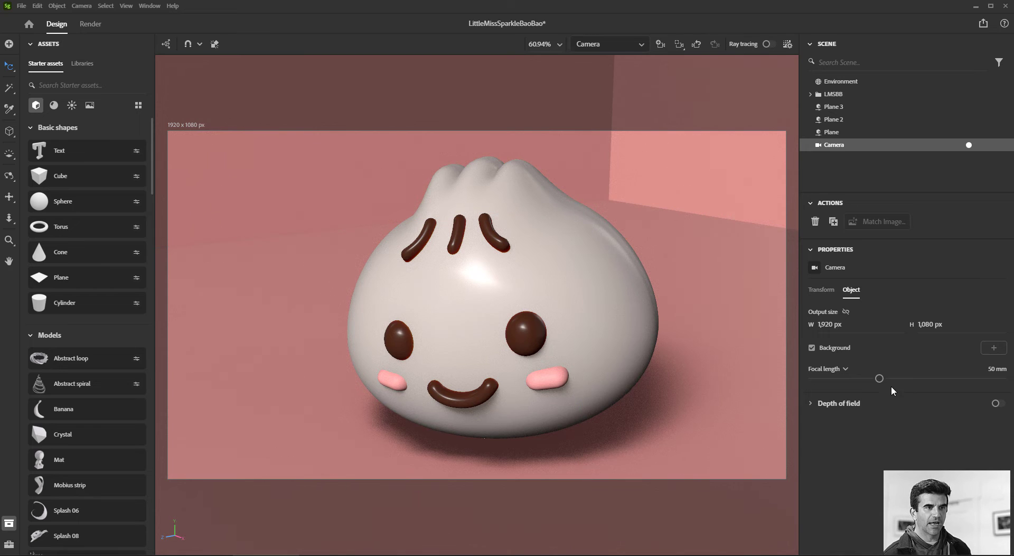
left_click(996, 370)
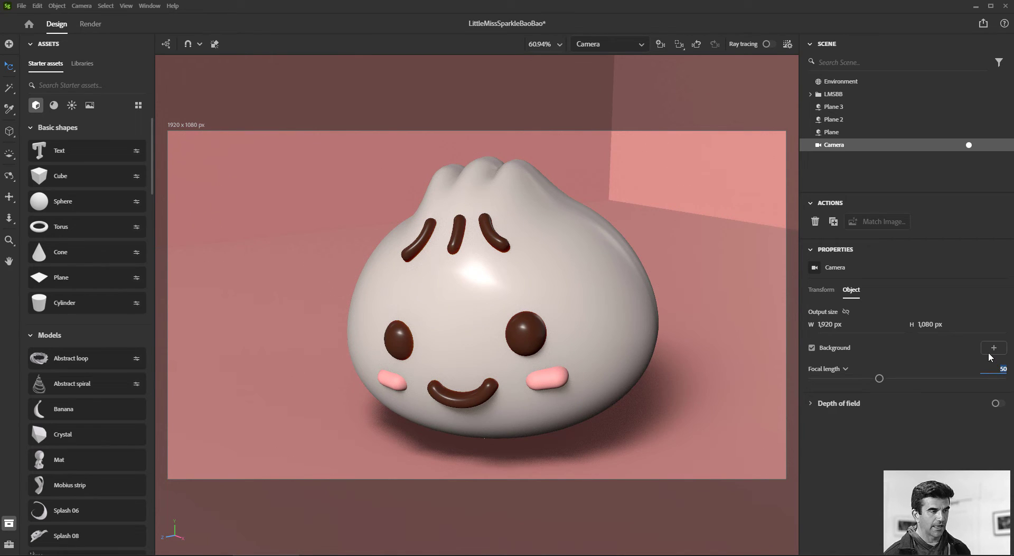
type("8")
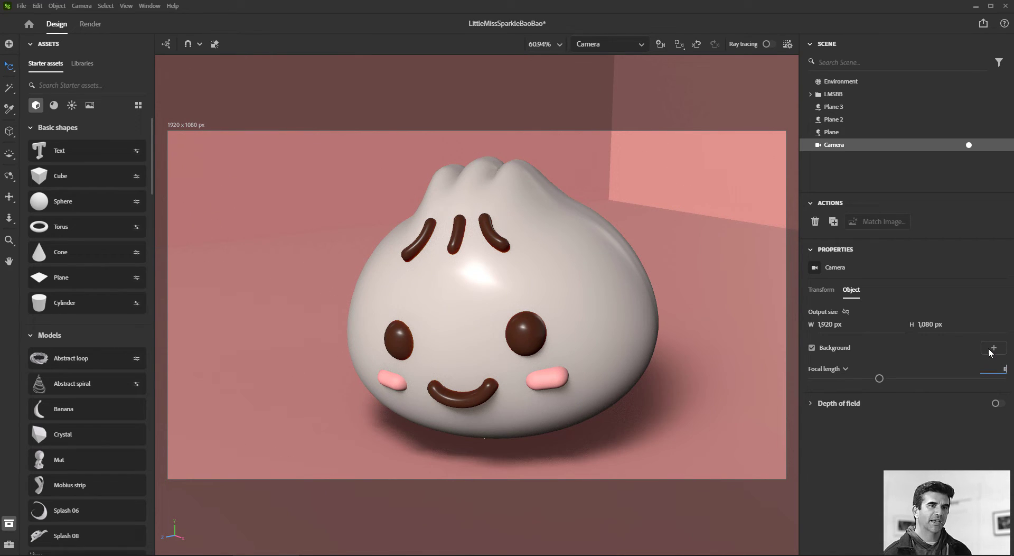
type("5")
key("Return")
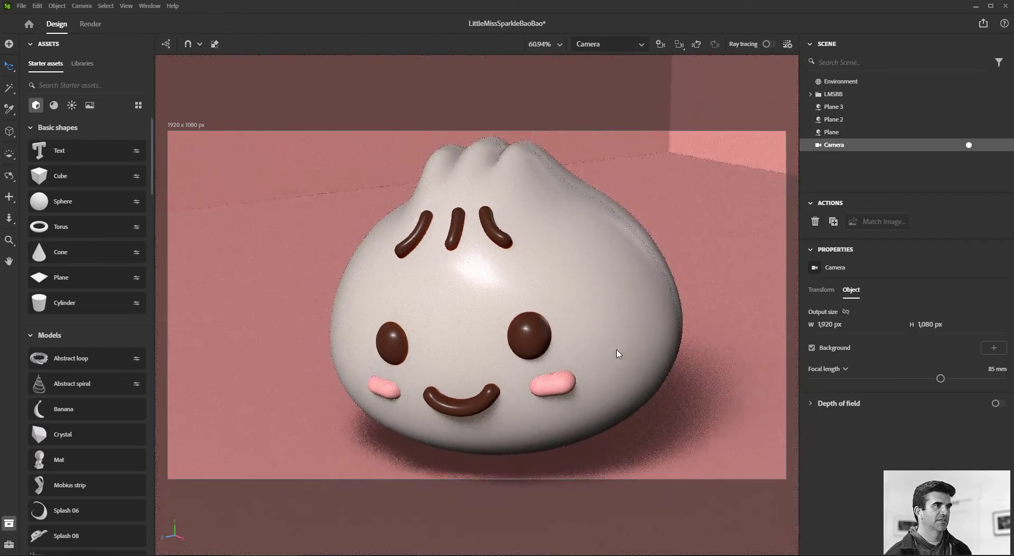
mouse_move(619, 353)
left_mouse_down()
mouse_move(596, 320)
mouse_move(602, 347)
left_mouse_up()
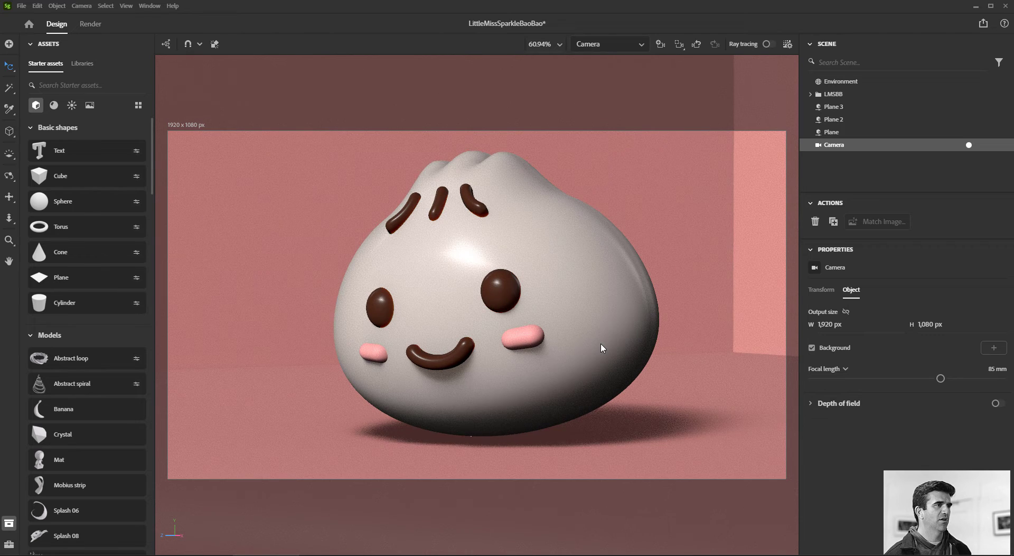
Enable the camera's depth of field with the focus point between the dumpling's eyes above the mouth, and preview it with ray tracing.
left_click(997, 404)
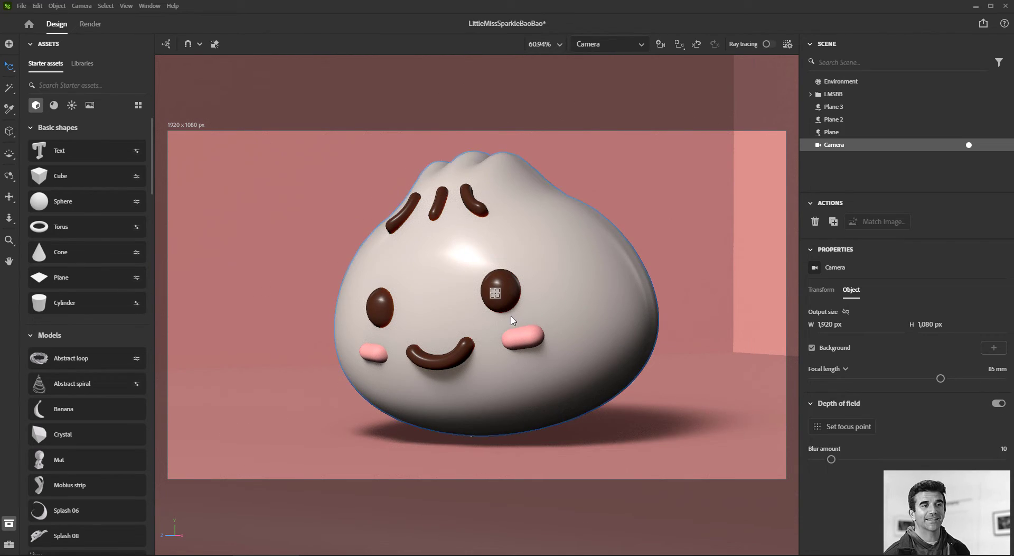
left_click(831, 427)
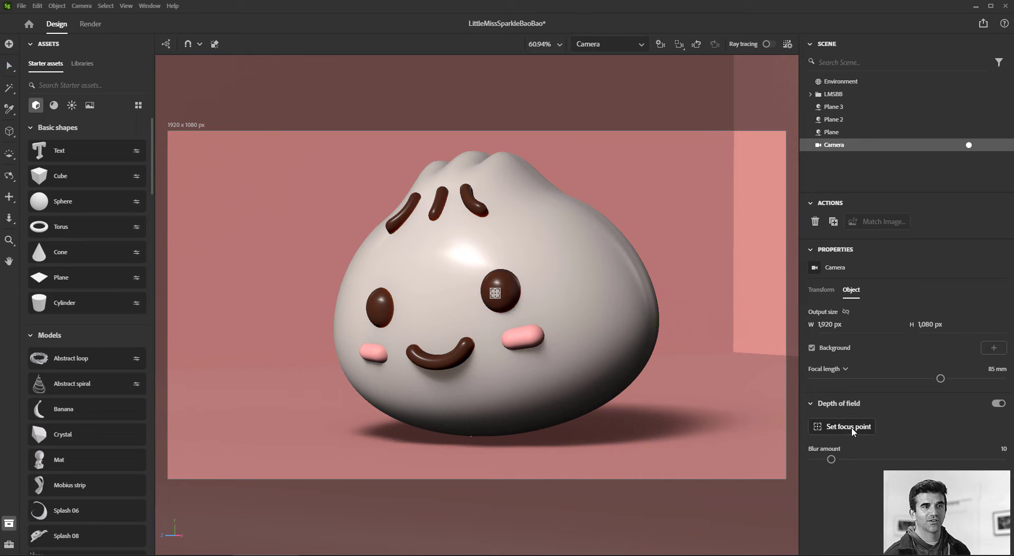
left_click(438, 316)
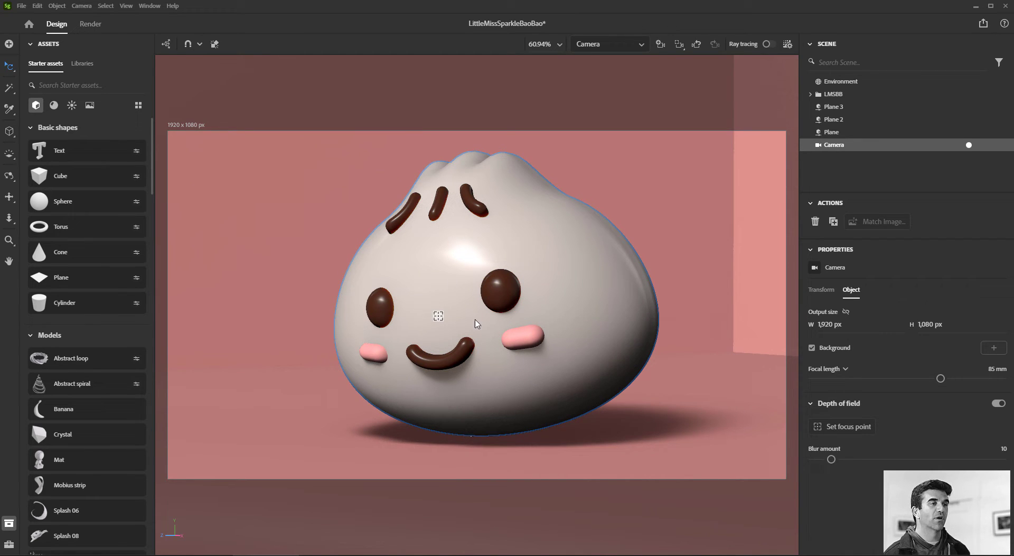
left_click(770, 44)
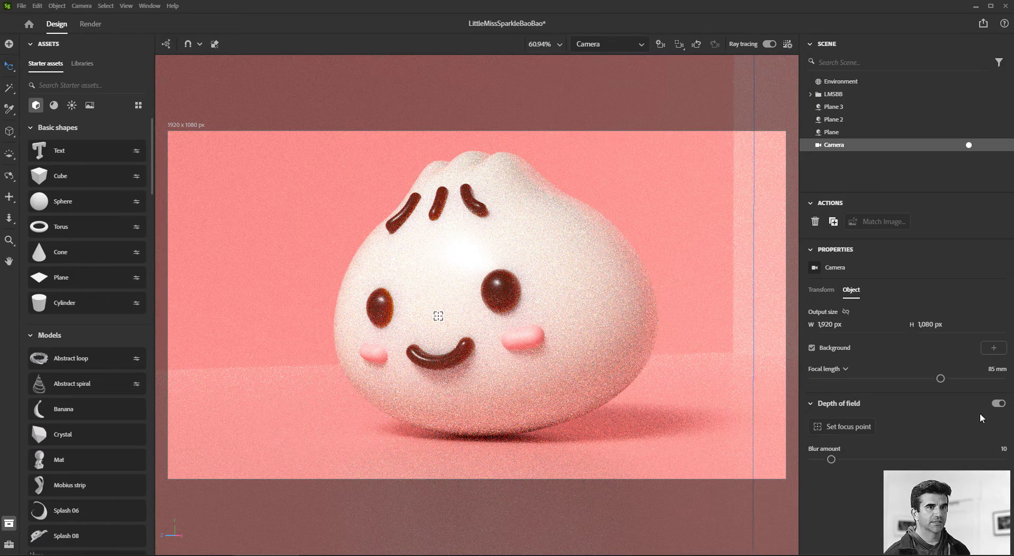
Set the camera's depth-of-field blur amount to 100.
left_click(1003, 449)
type("100")
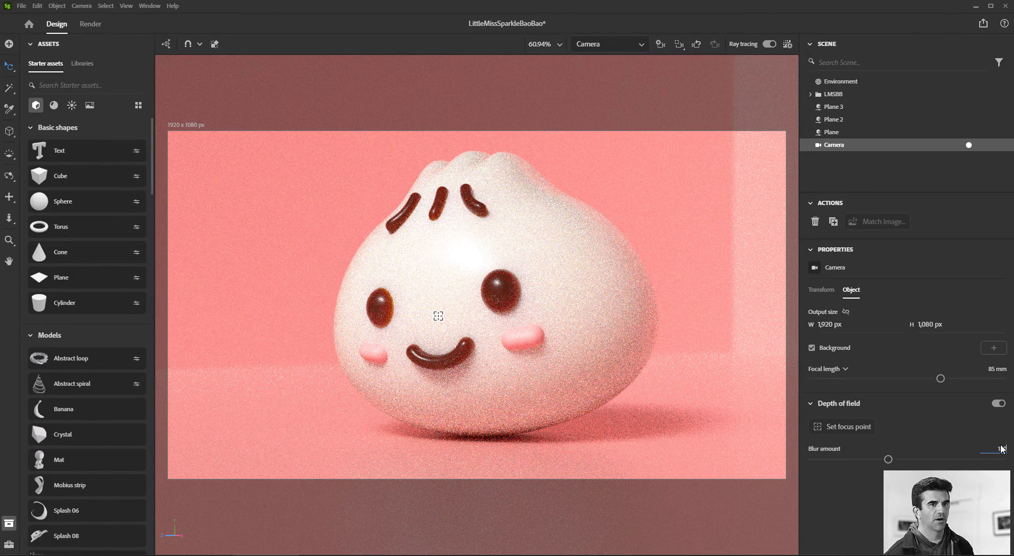
key("Return")
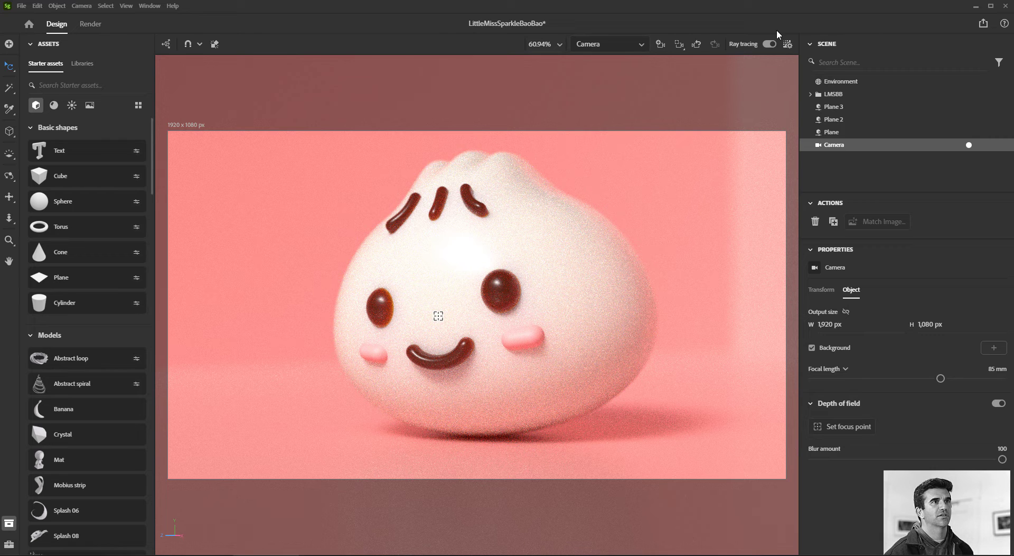
Tilt the LMSBB group slightly backward so the dumpling's face points a little more upward.
left_click(769, 44)
left_click(499, 427)
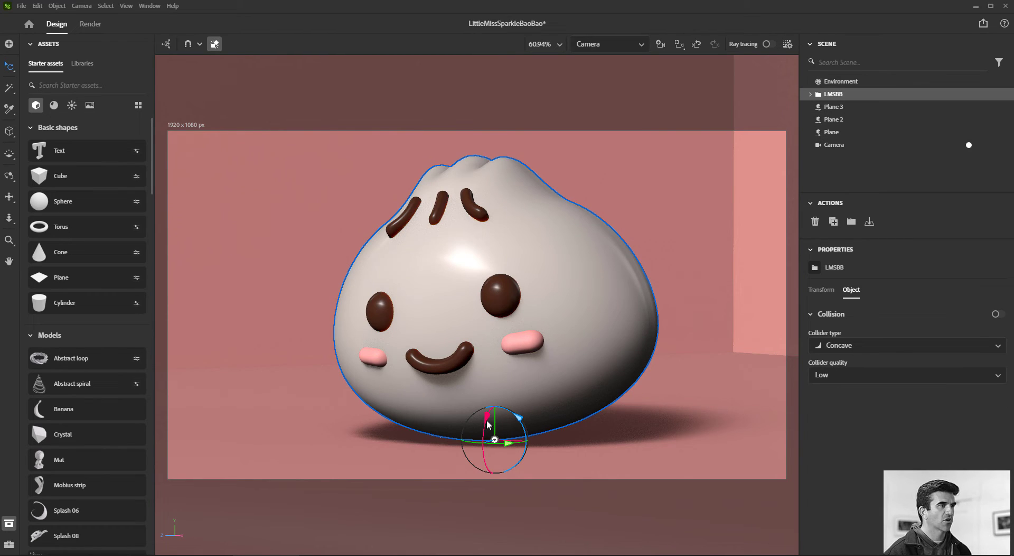
left_click_drag(488, 424, 496, 408)
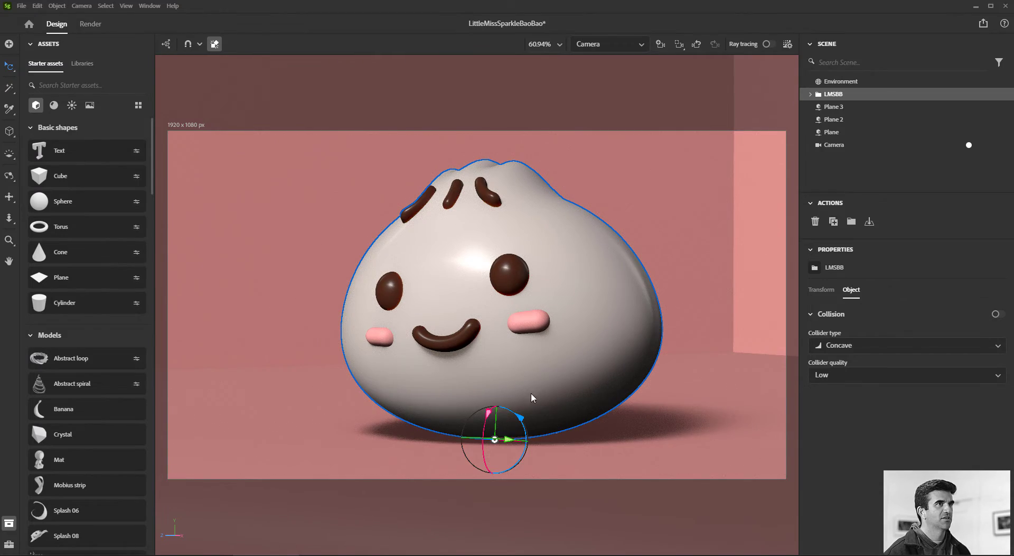
left_click(769, 44)
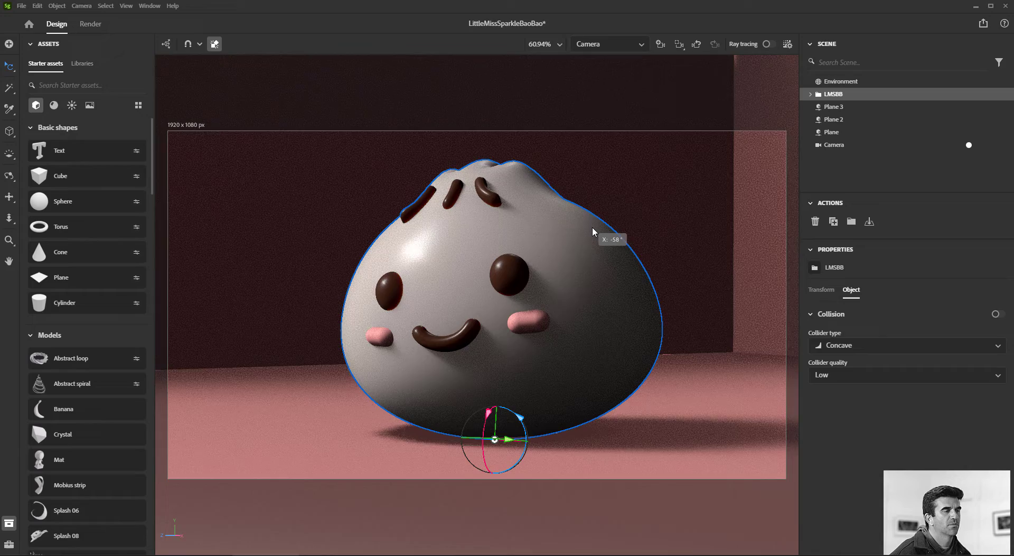
Rotate the environment lighting about -58° so the back wall falls into shadow, and preview it with ray tracing.
left_click_drag(592, 228, 589, 228)
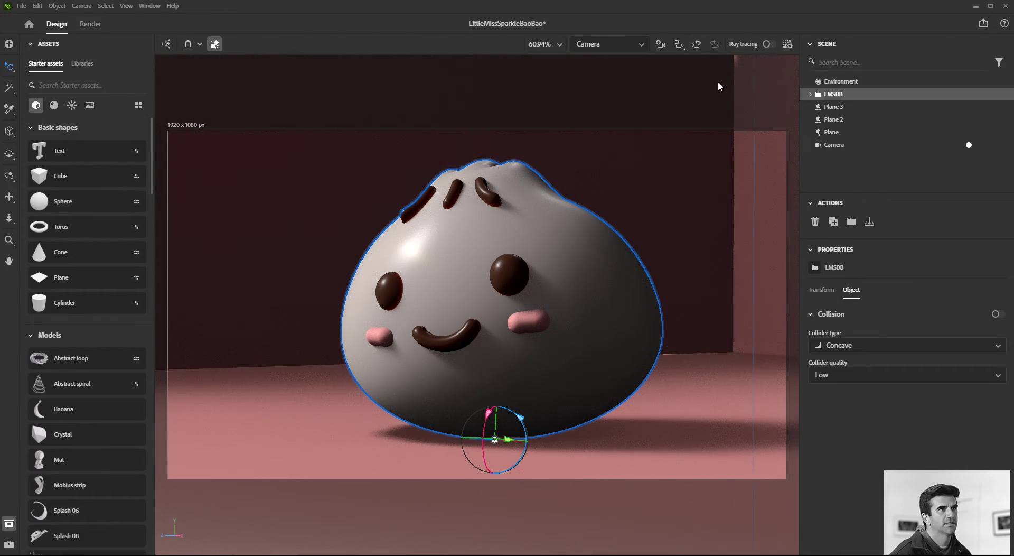
left_click(769, 47)
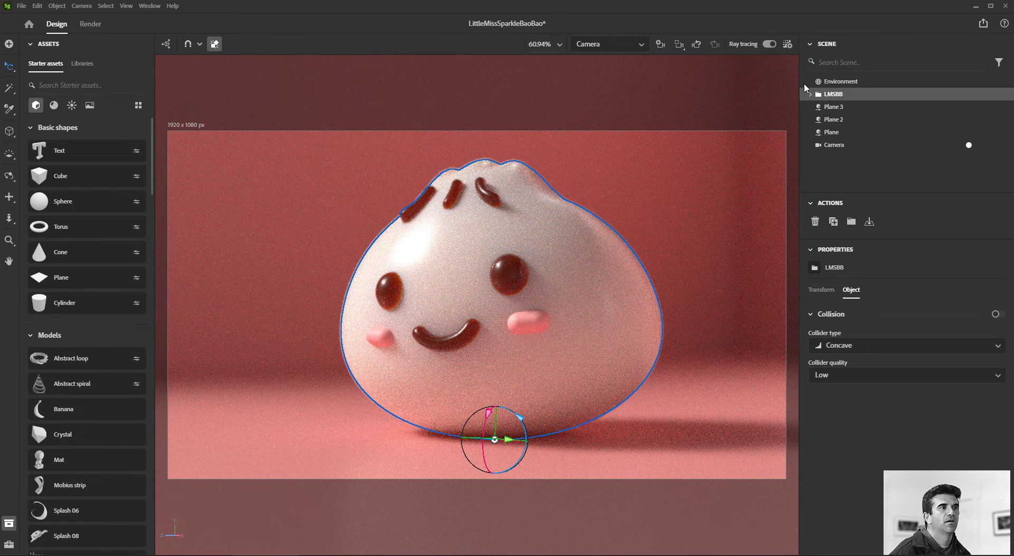
left_click(769, 44)
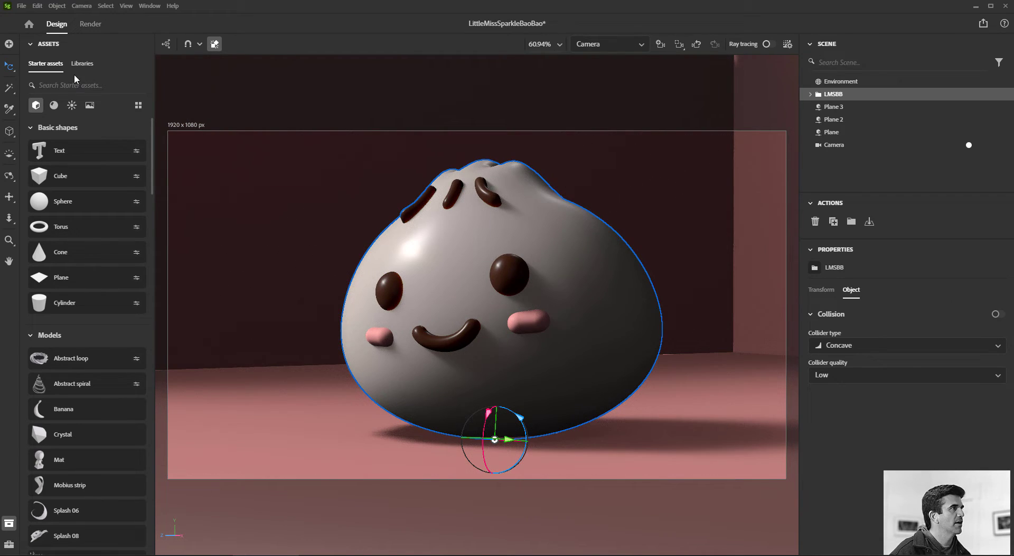
Add an area light facing the dumpling's upper left side and pull it back away from the surface.
left_click(71, 105)
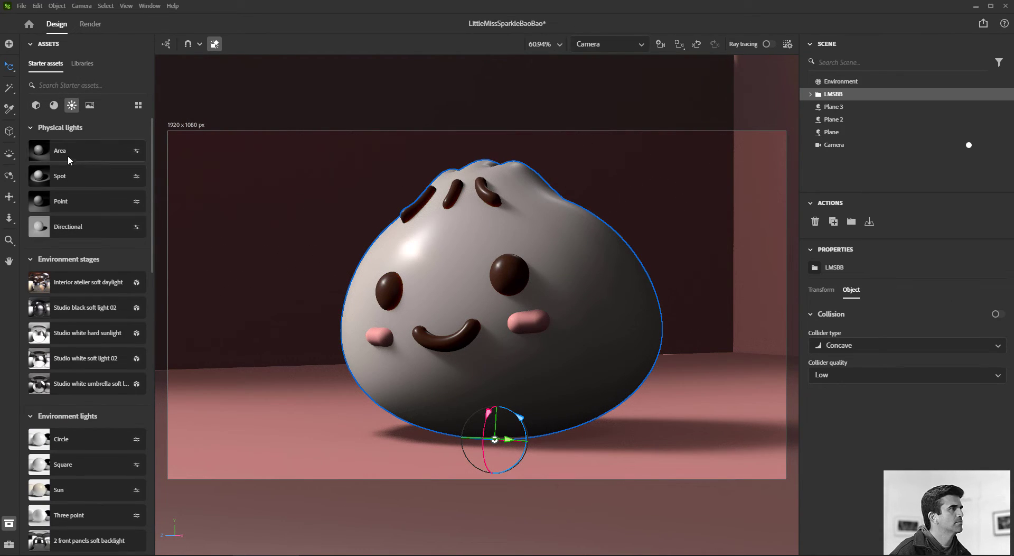
left_click_drag(55, 156, 373, 265)
key("v")
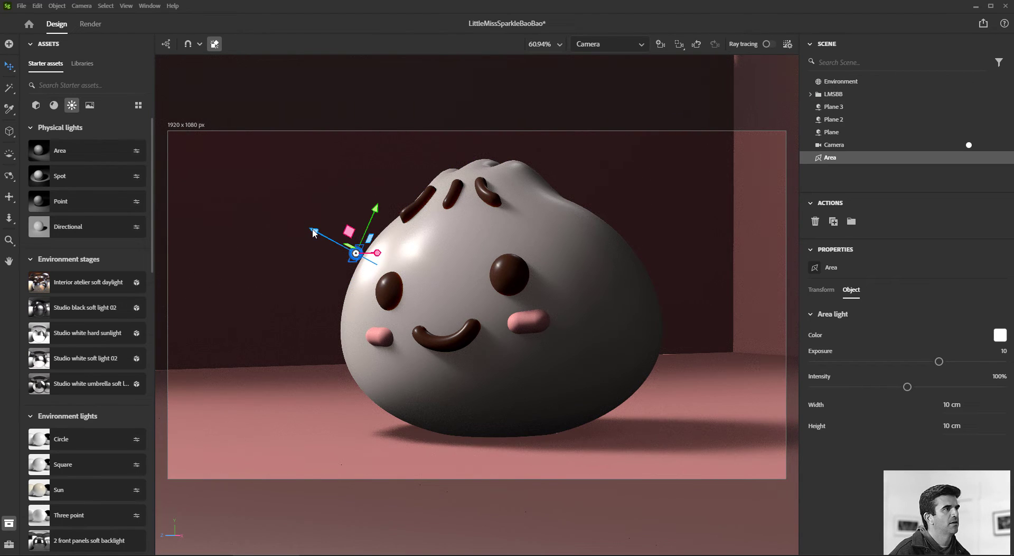
left_click_drag(314, 232, 187, 163)
Switch to the viewport camera and move the area light farther from the dumpling, out to the floor's open edge near the dark wall.
left_click(607, 44)
left_click(601, 59)
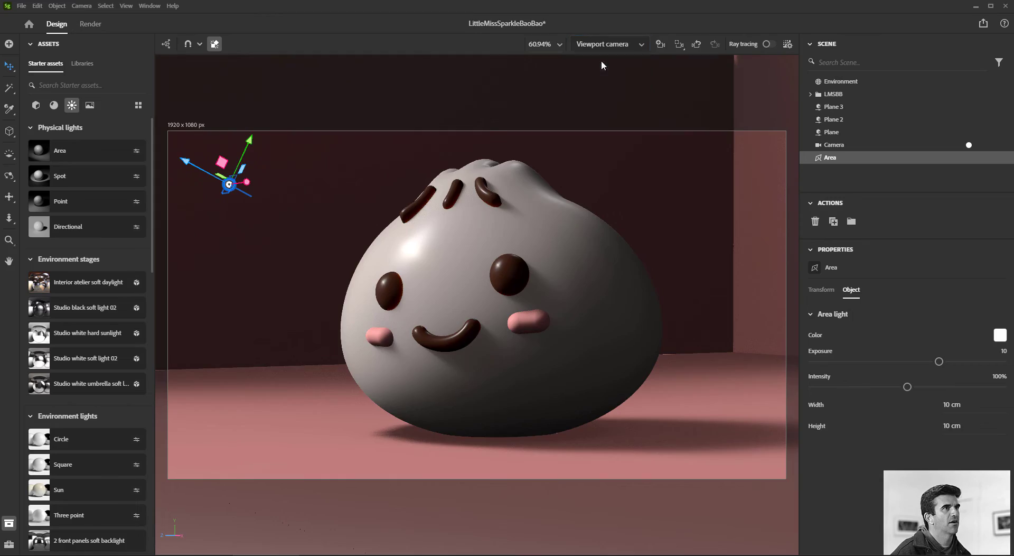
scroll(443, 264, "down", 10)
left_click_drag(446, 263, 159, 264)
scroll(415, 274, "up", 2)
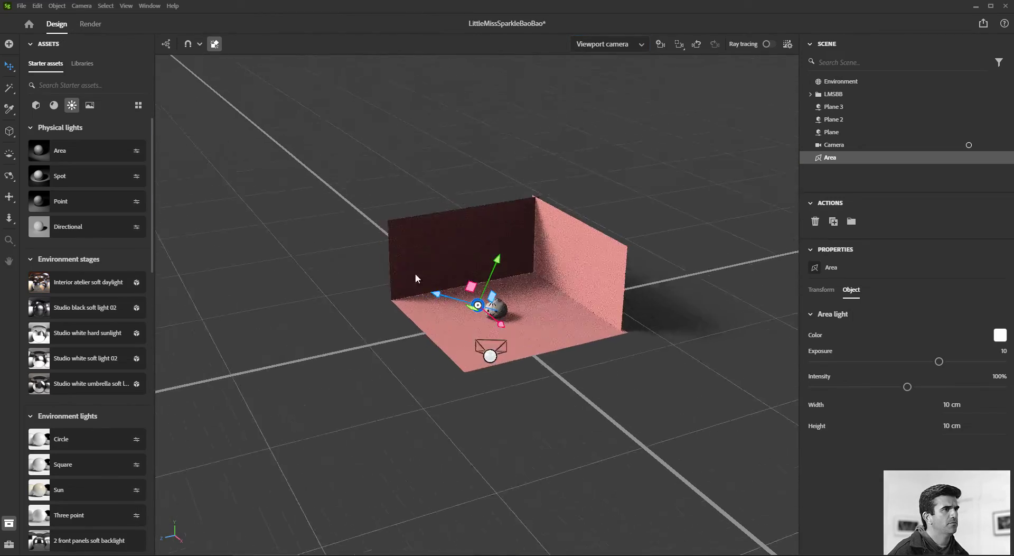
scroll(417, 283, "up", 3)
left_click_drag(437, 298, 290, 252)
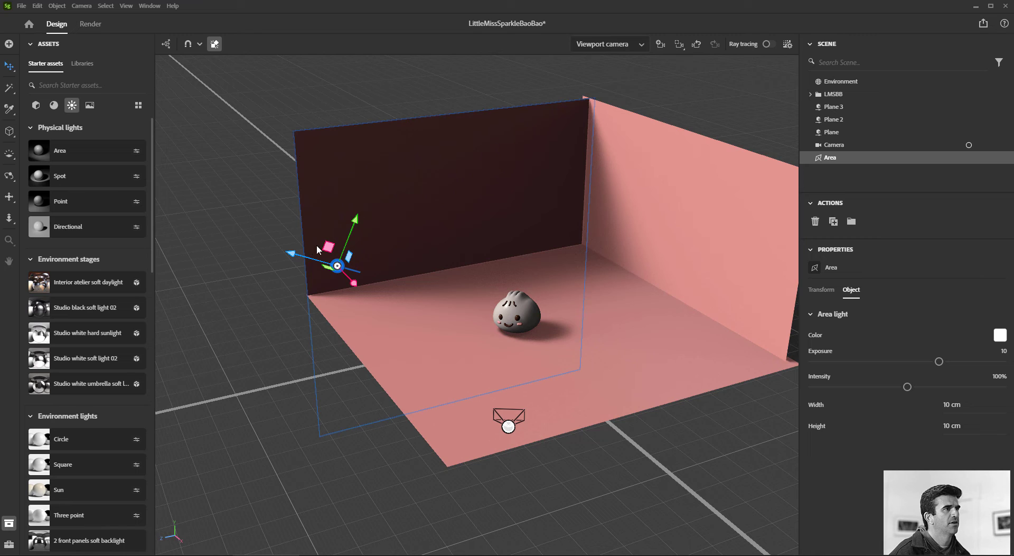
Set the area light's width to 80 cm and height to 100 cm.
left_click(974, 407)
key("Tab")
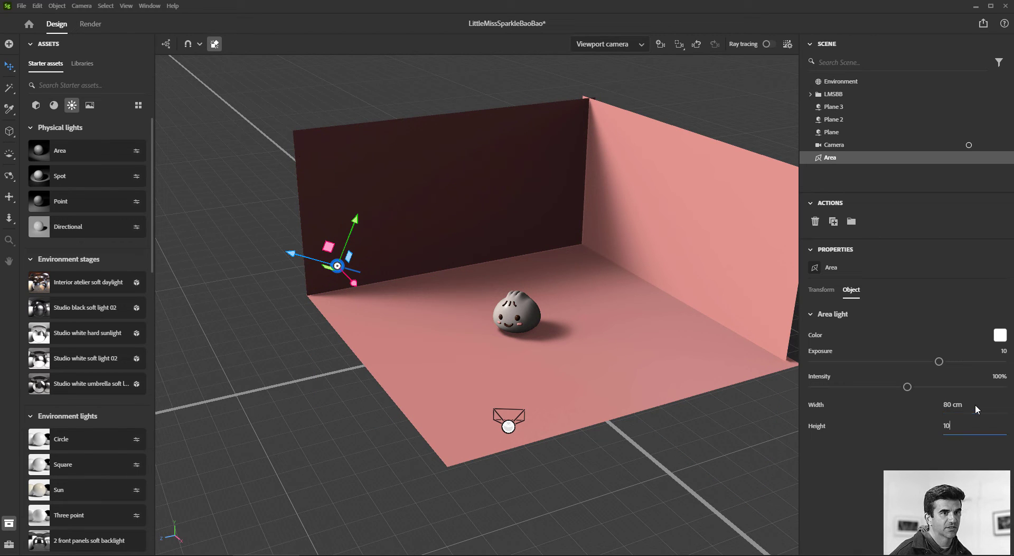
type("100")
key("Return")
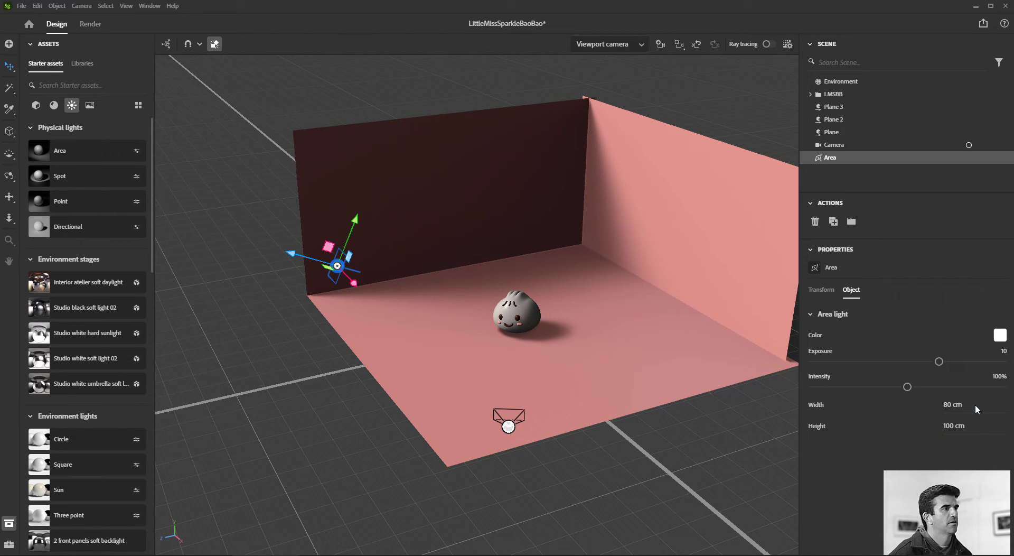
Set the area light's width and height to 400 cm each.
left_click(975, 405)
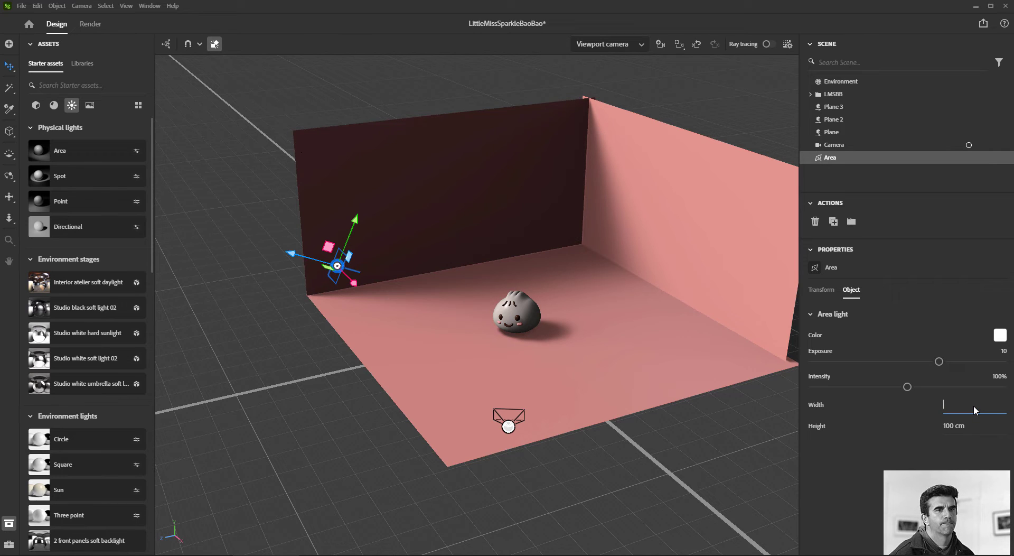
type("400")
key("Tab")
type("400")
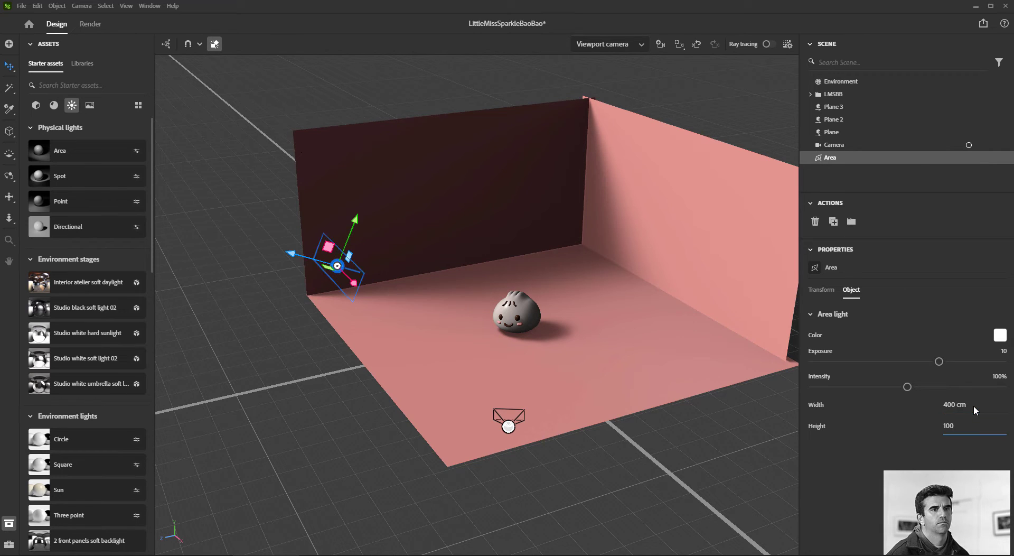
key("Return")
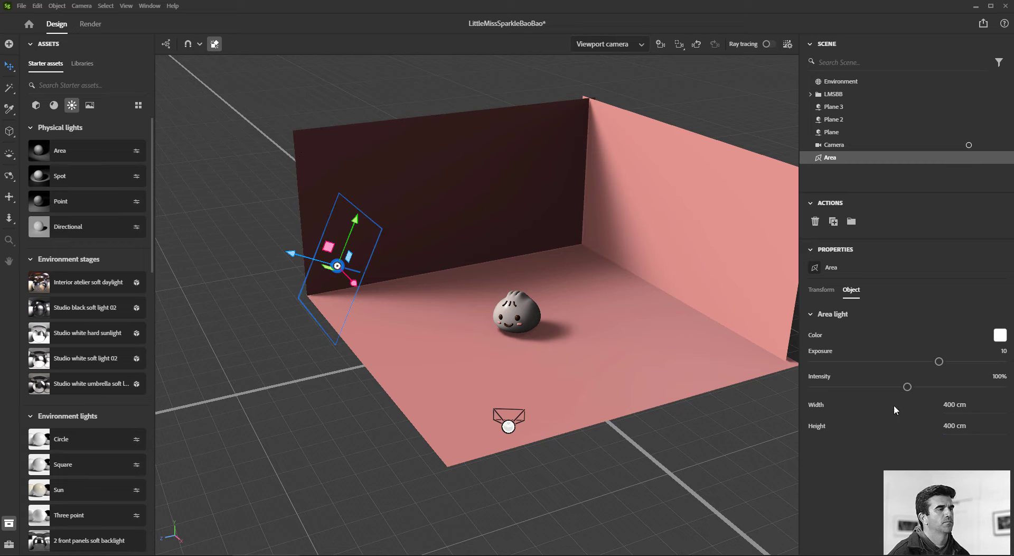
Add a second area light on the opposite side of the floor and make it 400 cm wide and 400 cm high.
left_click_drag(83, 150, 729, 333)
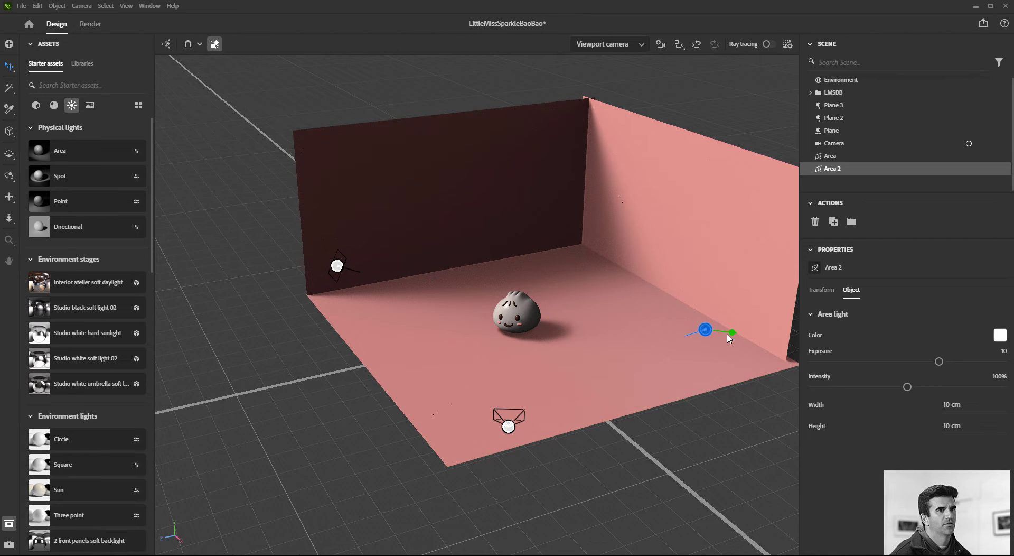
left_click(947, 404)
type("400")
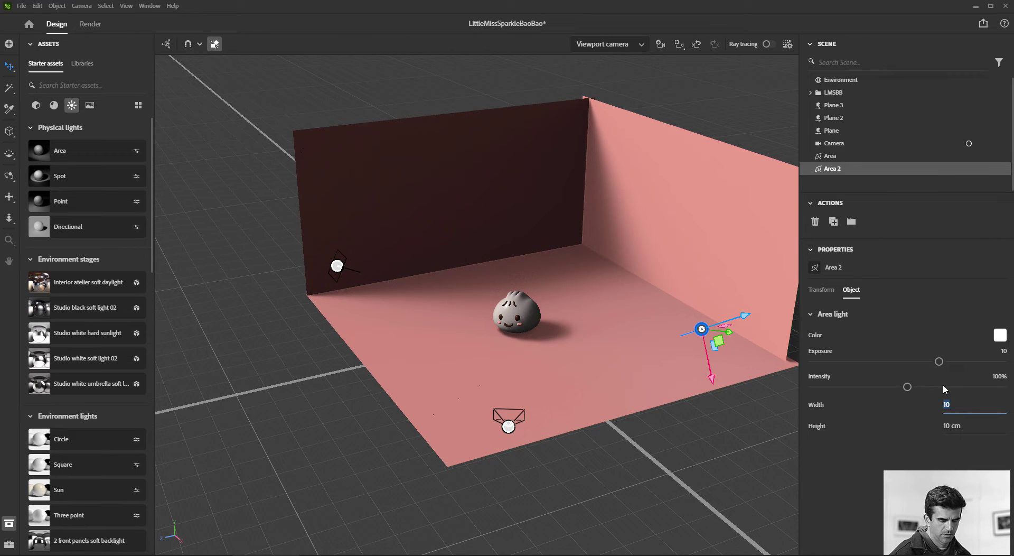
left_click(959, 422)
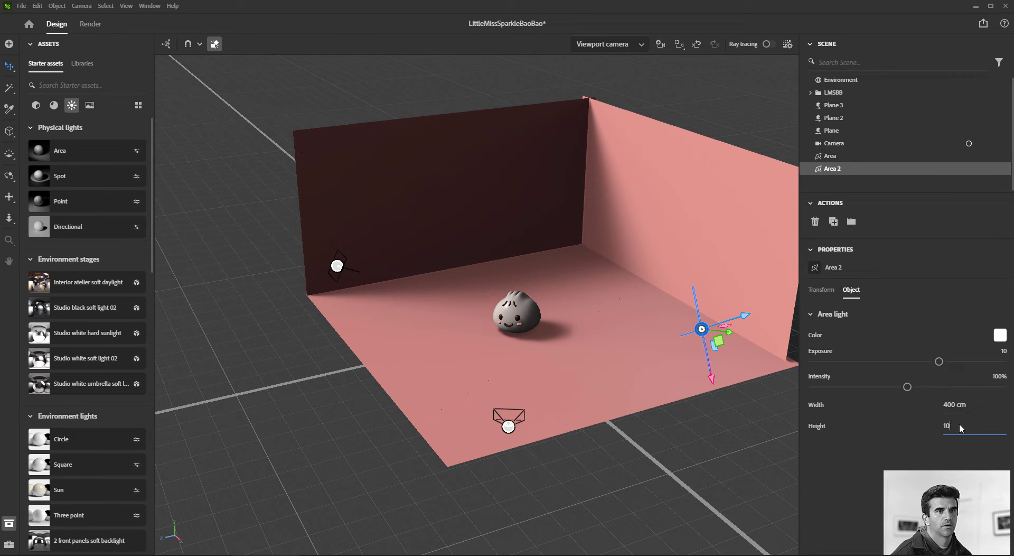
type("400")
key("Return")
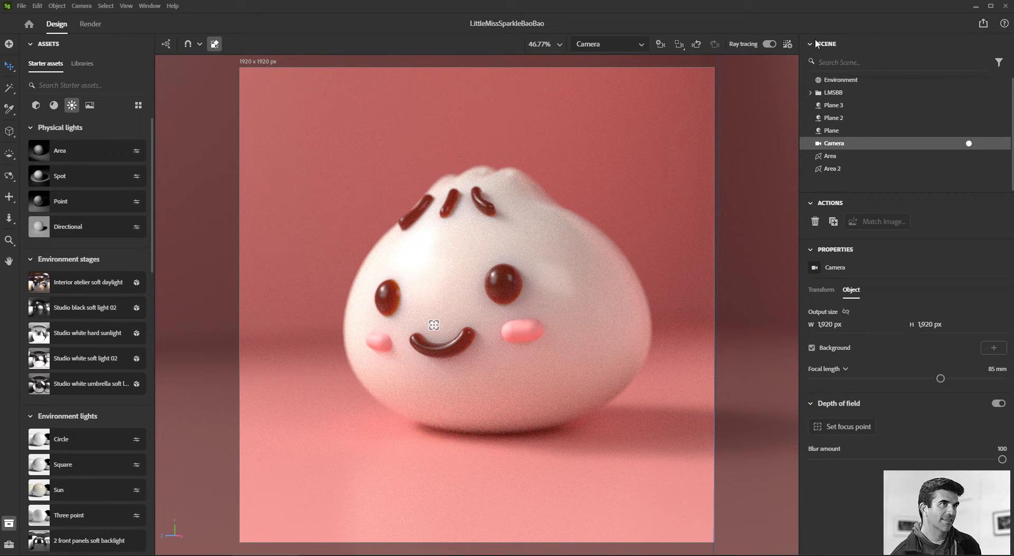
Reframe the square camera view so the dumpling sits slightly lower and further left, and save the scene.
left_click(768, 45)
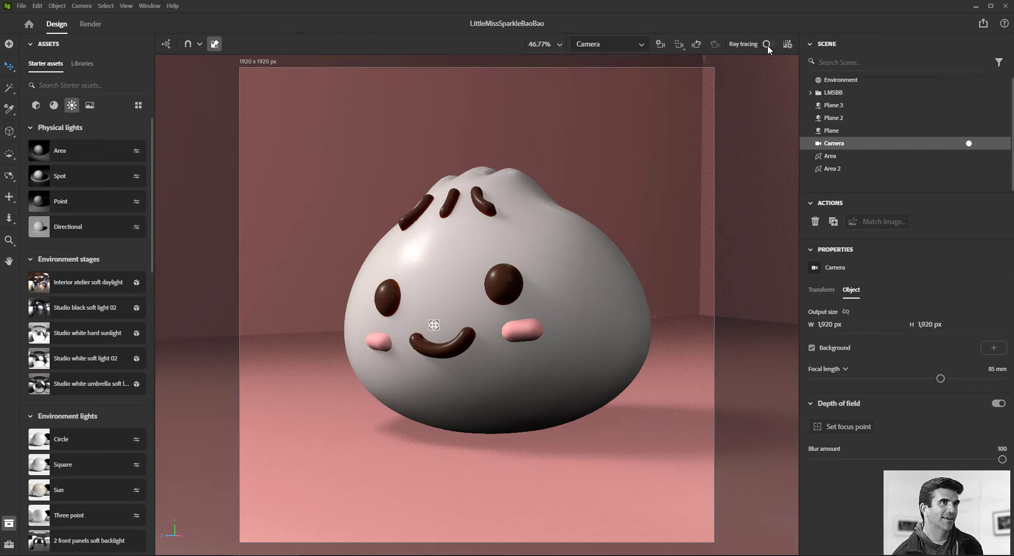
left_click_drag(627, 167, 607, 180)
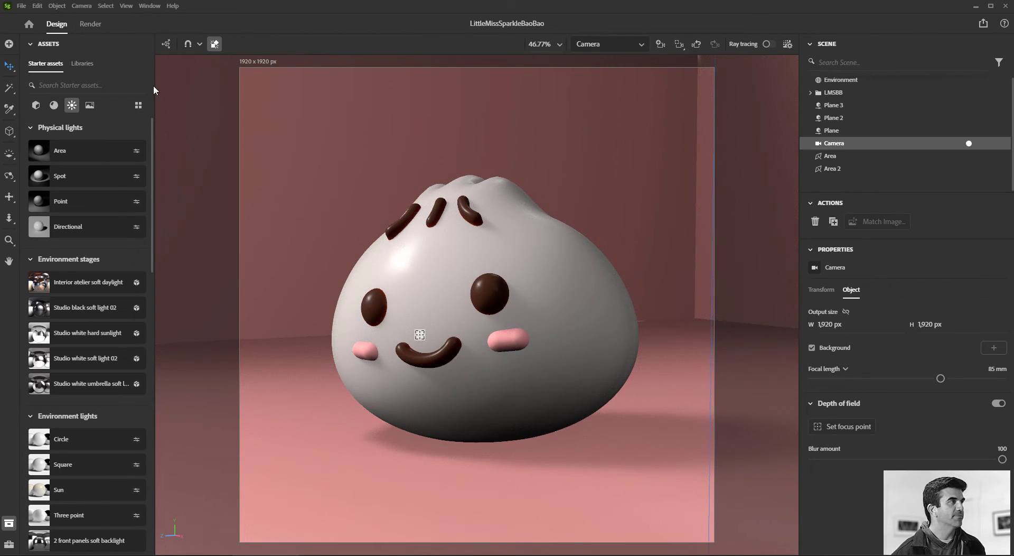
left_click(21, 6)
left_click(35, 106)
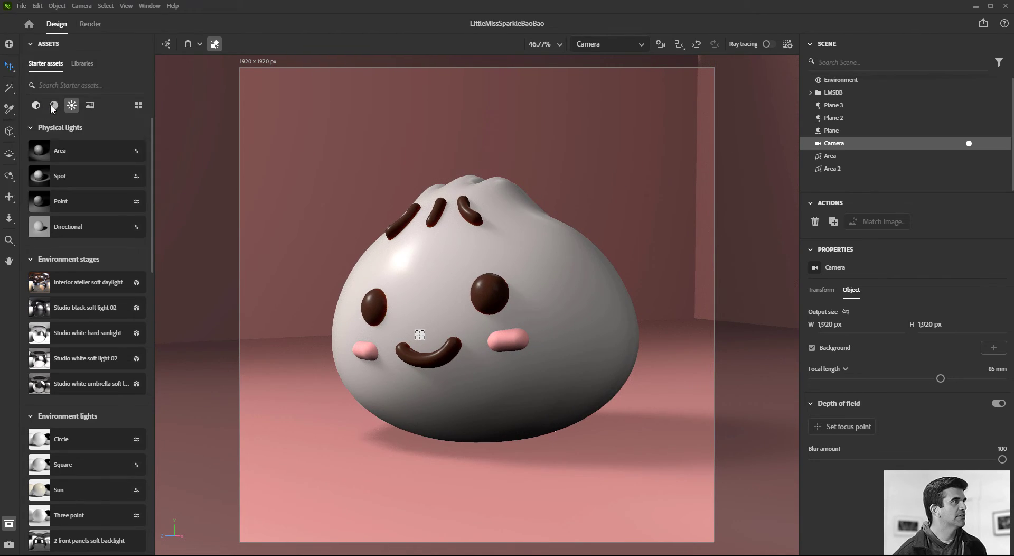
Open the render settings and choose the High quality preset.
left_click(93, 30)
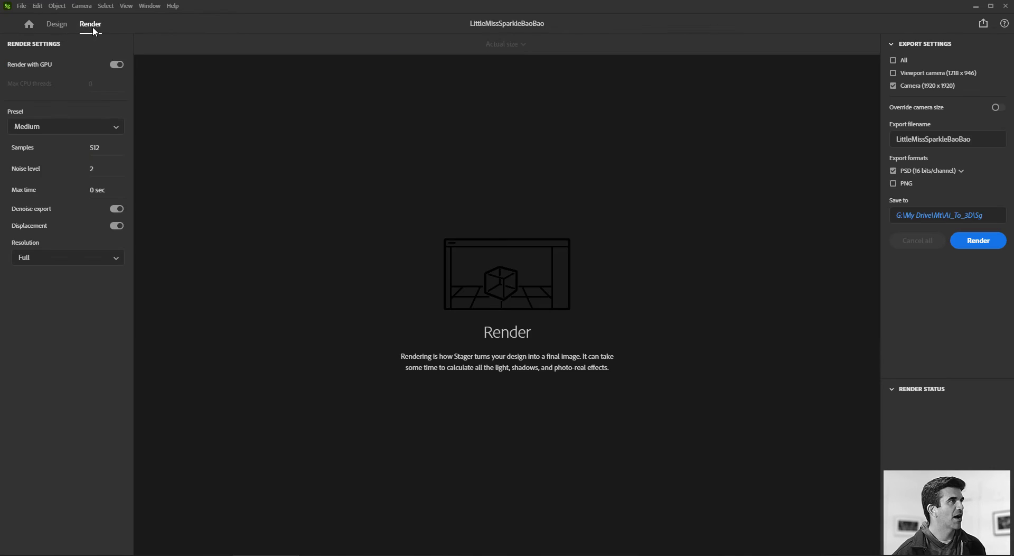
left_click(59, 124)
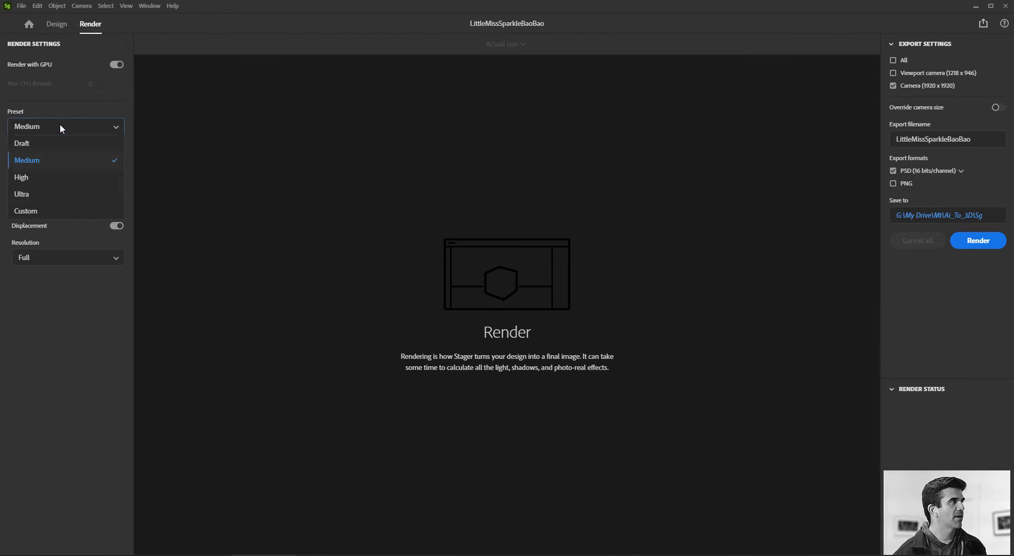
left_click(63, 178)
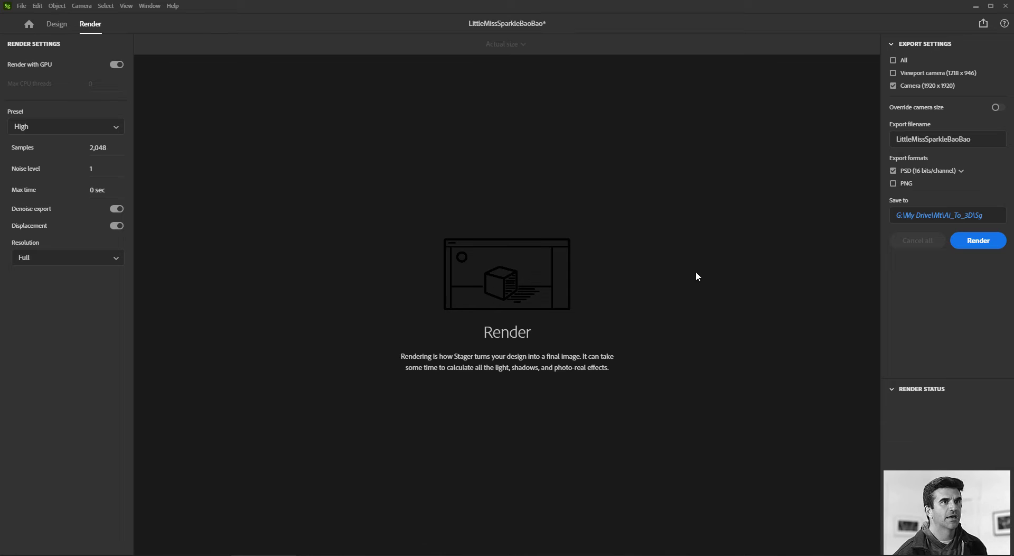
Set the export folder to Ps inside Ai_To_3D and render the Camera view as a 16-bit PSD.
left_click(961, 217)
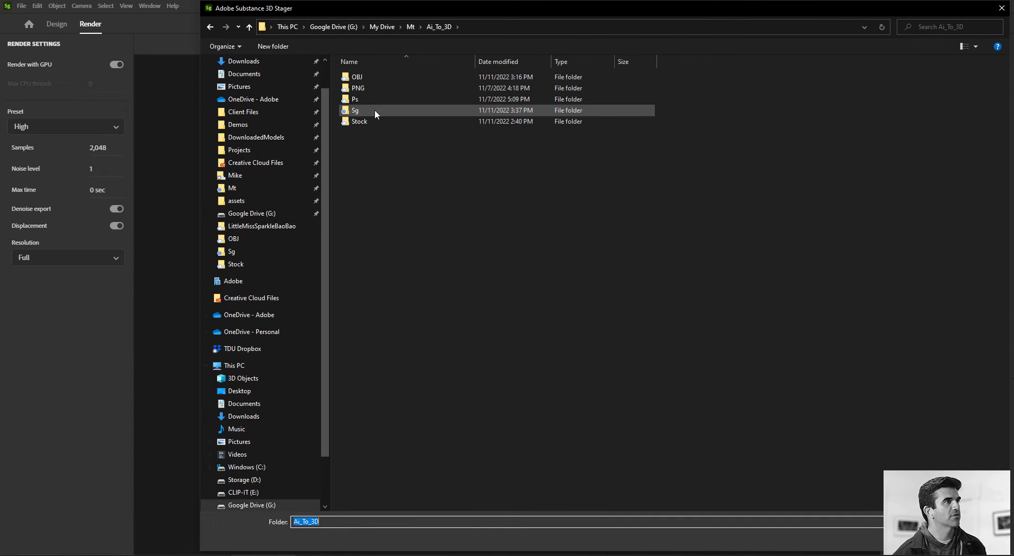
double_click(366, 99)
left_click(928, 539)
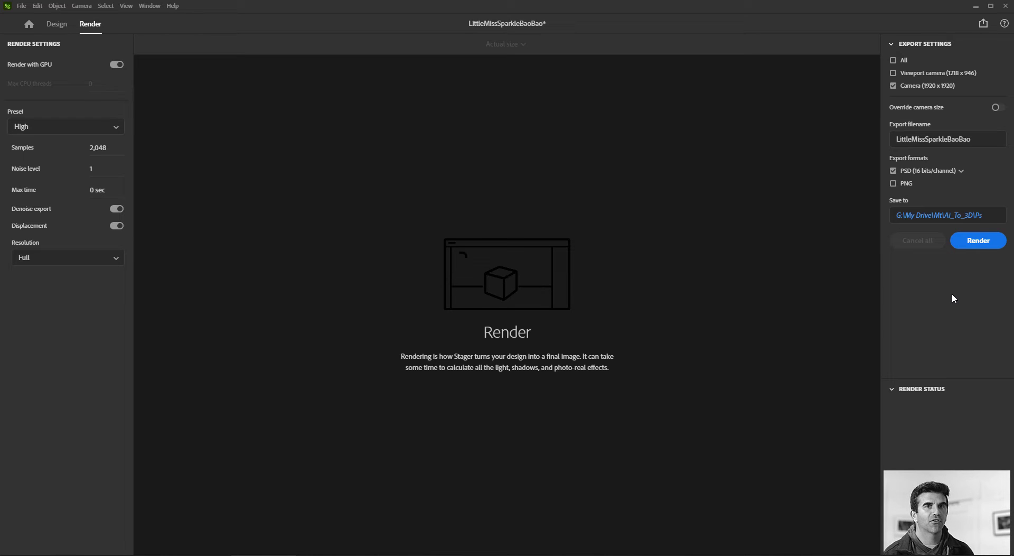
left_click(974, 242)
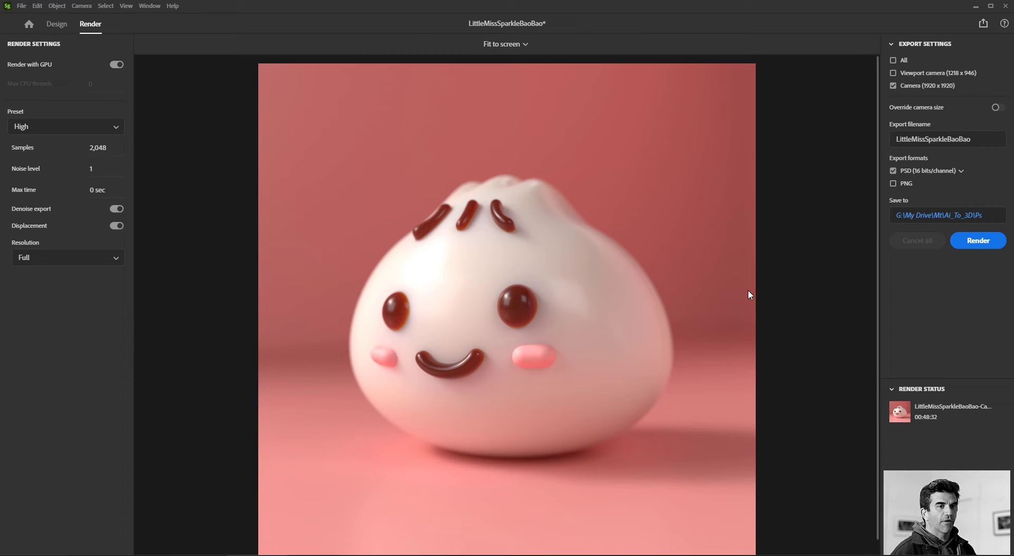
Open the finished render in Photoshop for editing and display its layers.
mouse_move(967, 412)
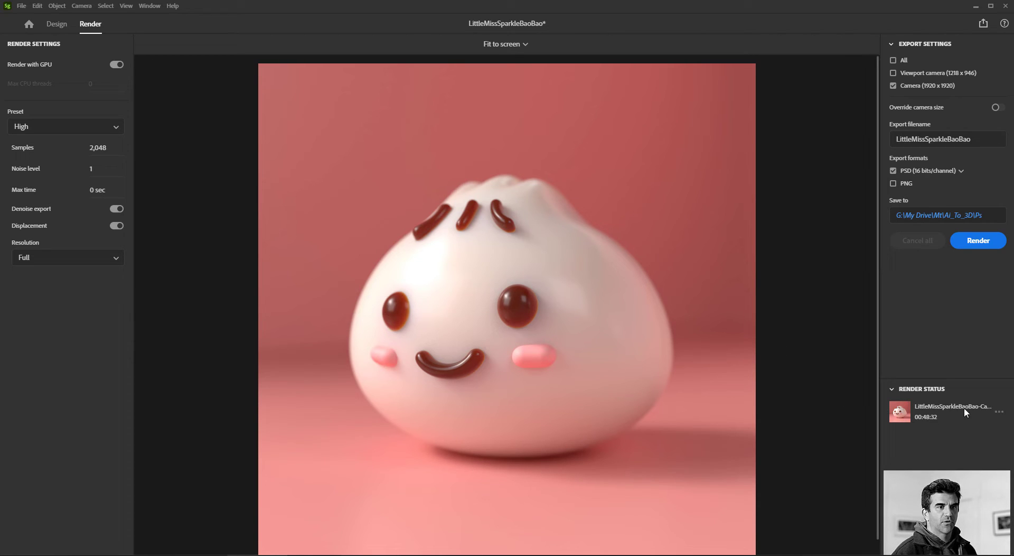
left_click(999, 413)
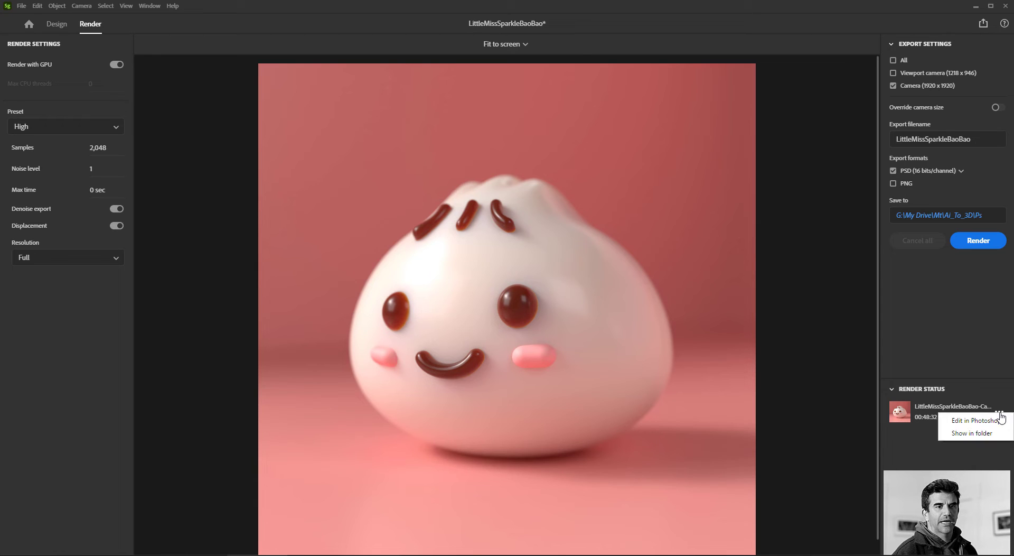
left_click(976, 421)
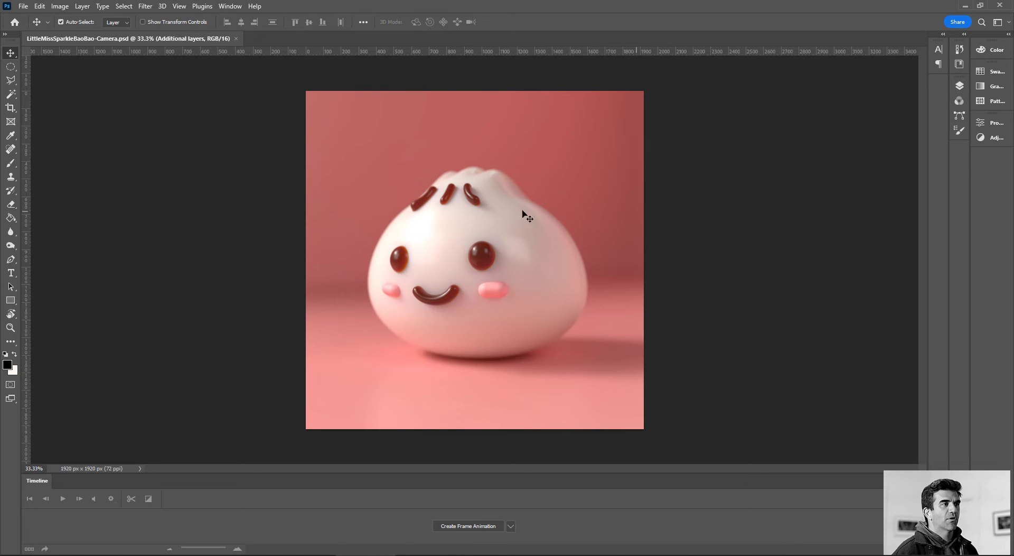
left_click(960, 86)
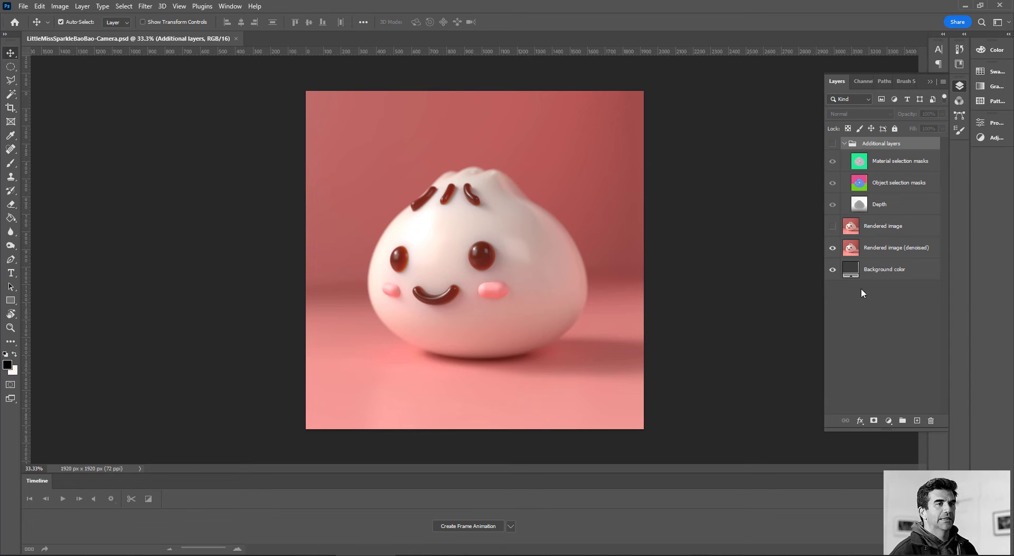
Show the Additional layers group and hide its Material selection masks layer.
left_click(833, 226)
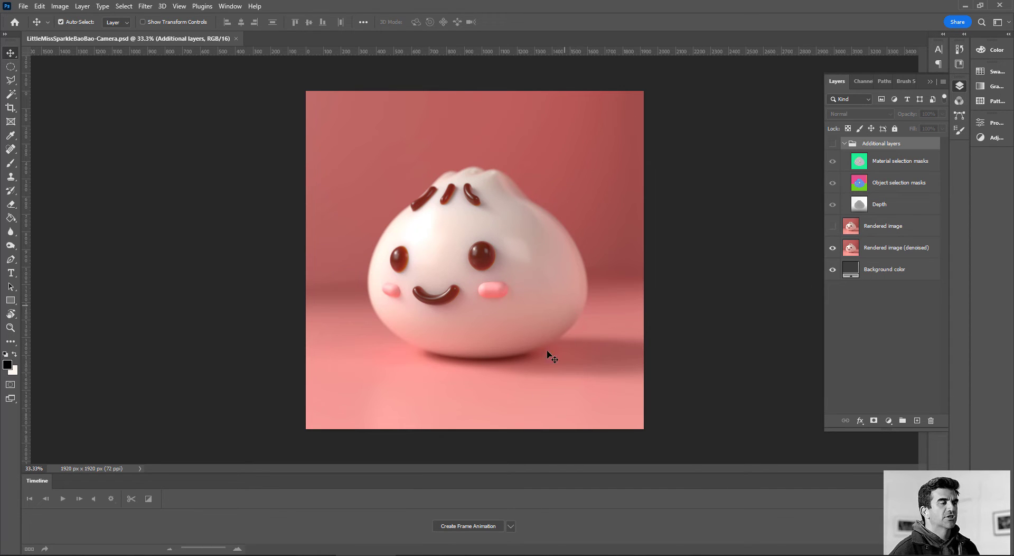
left_click(832, 144)
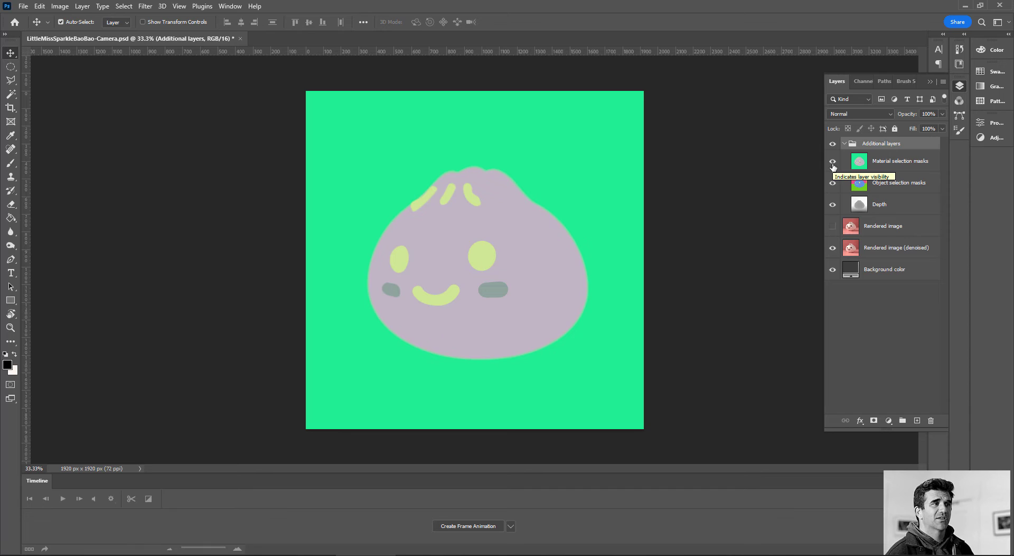
left_click(833, 161)
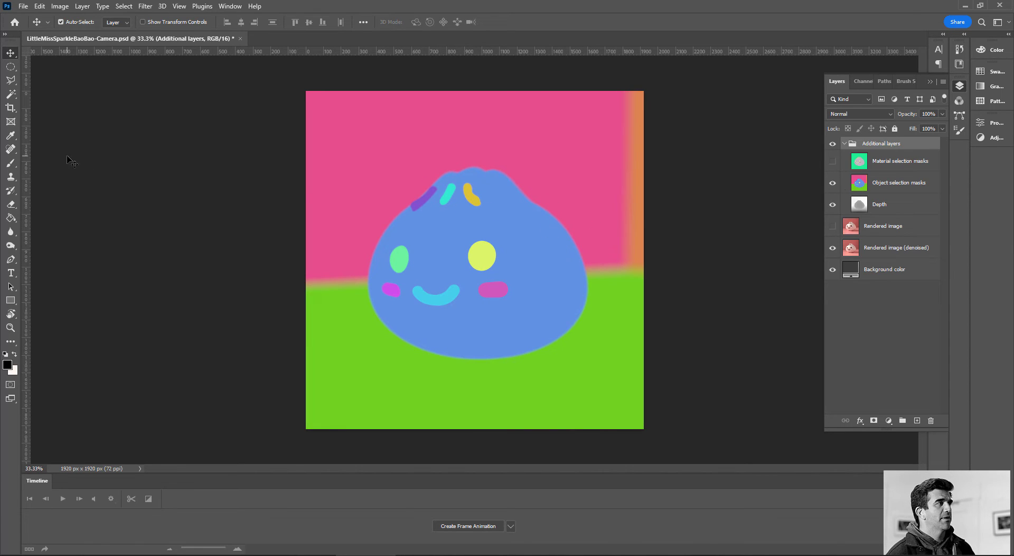
Select both of the dumpling's eyes on the Object selection masks layer with the Magic Wand.
left_click(13, 95)
left_click(400, 258)
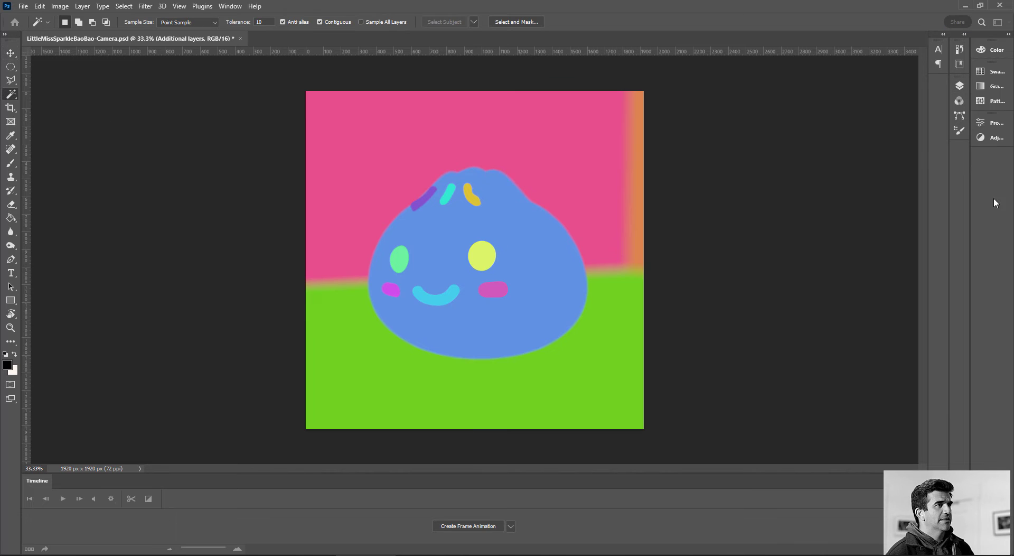
left_click(504, 214)
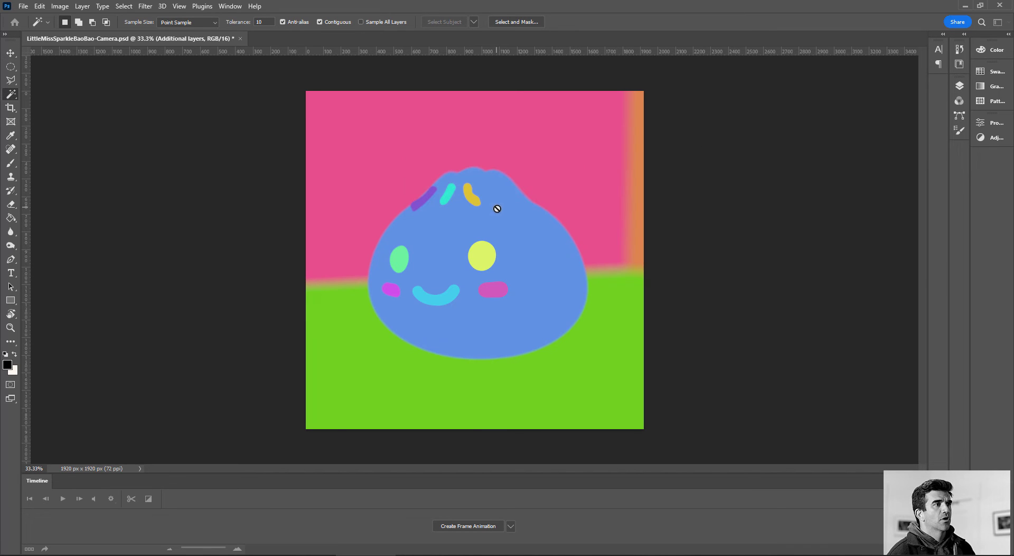
left_click(960, 86)
left_click(898, 182)
left_click(403, 263)
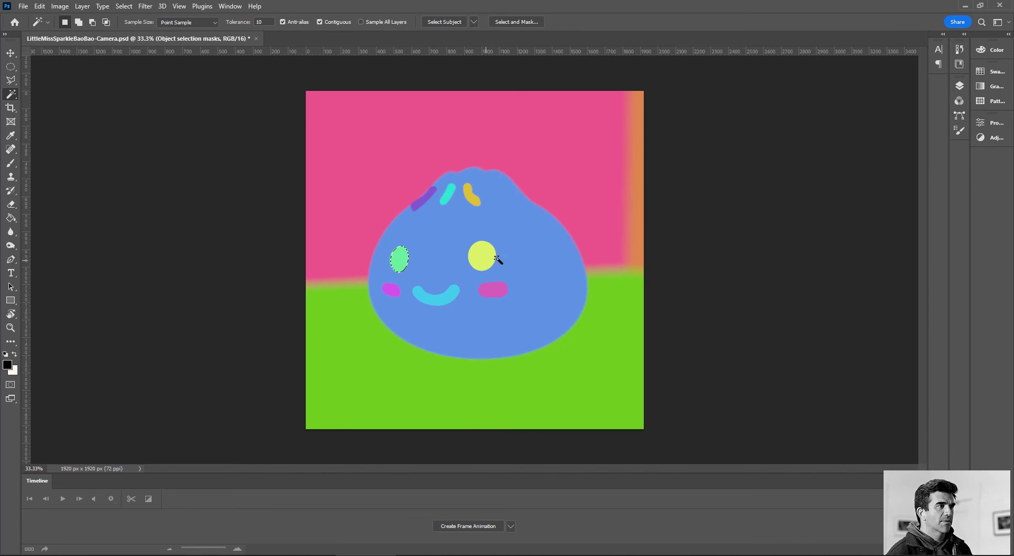
left_click(497, 258, "shift")
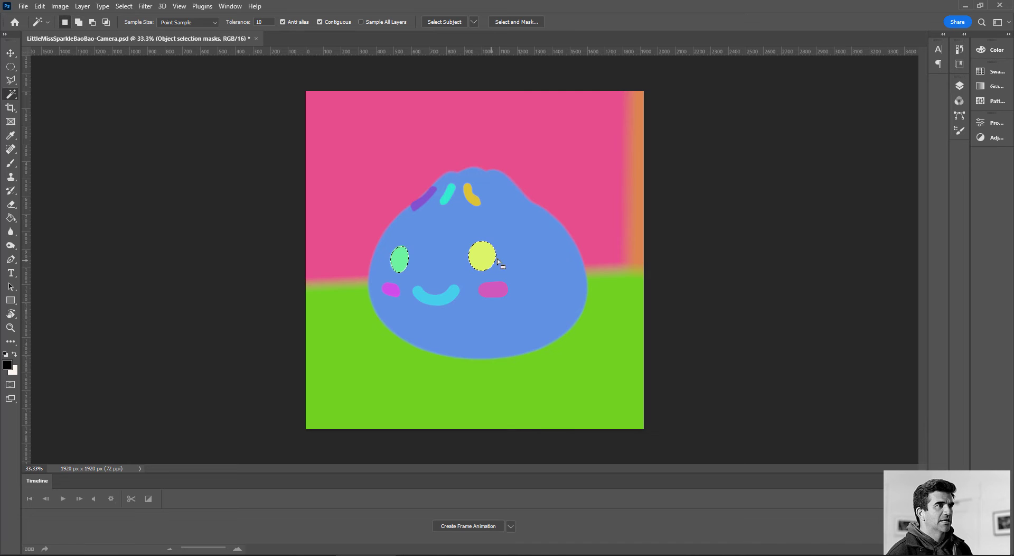
Hide the Additional layers group and darken the selected eyes on the denoised render using Levels with a black input of 37.
left_click(960, 86)
left_click(877, 248)
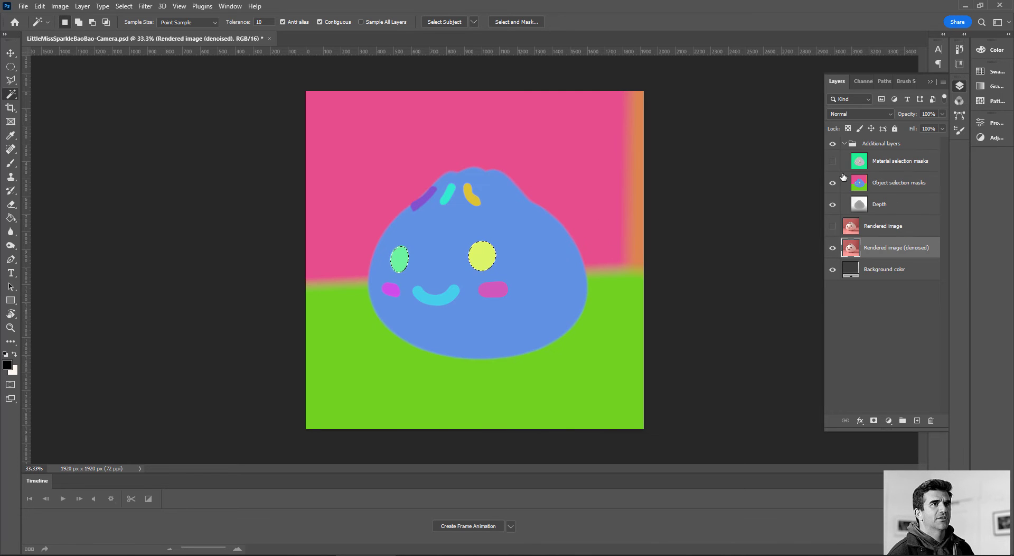
left_click(833, 144)
key("ctrl+l")
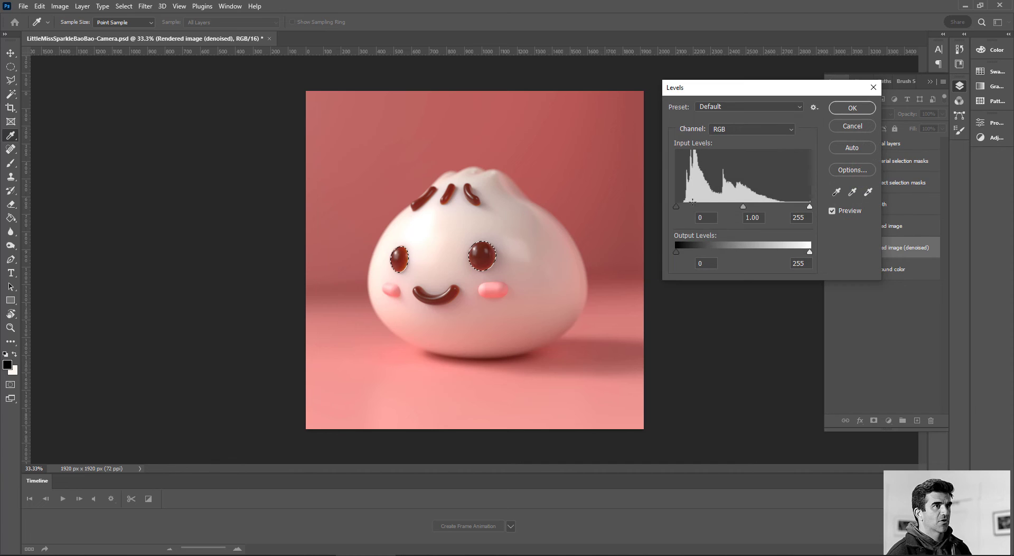
left_click_drag(676, 206, 696, 209)
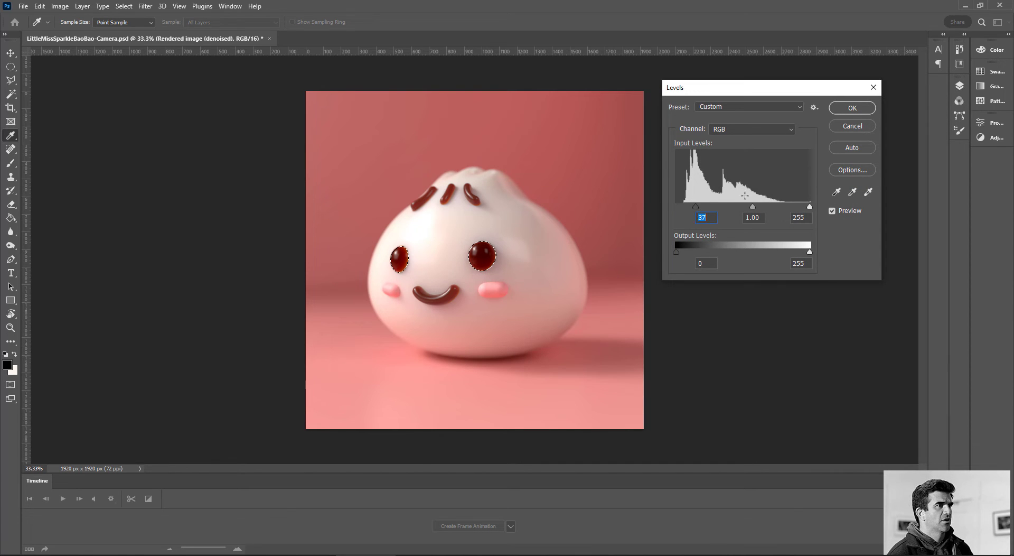
left_click(853, 108)
Clear the selection around the dumpling's eyes using the Elliptical Marquee tool.
key("w")
left_click(11, 66)
left_click_drag(220, 129, 226, 132)
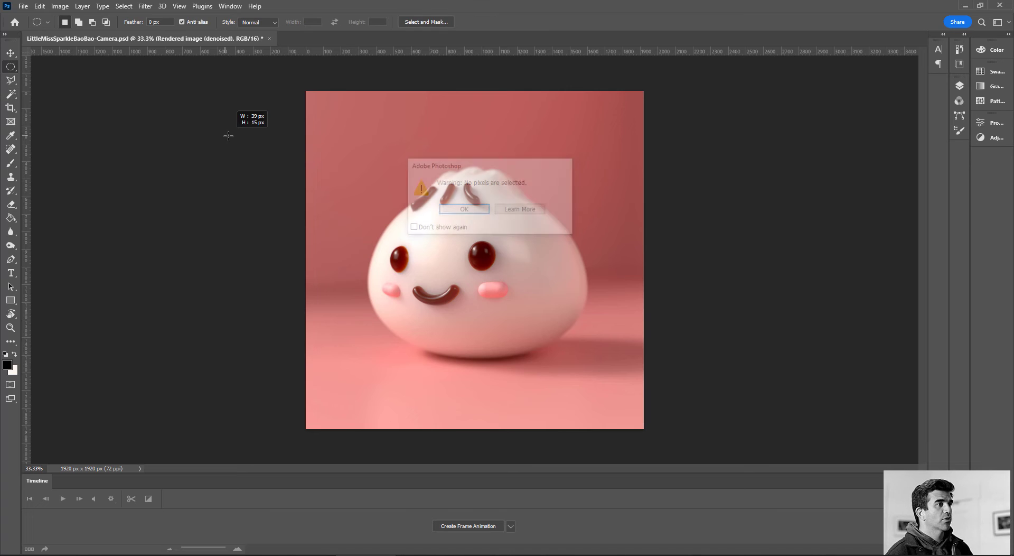
left_click(470, 214)
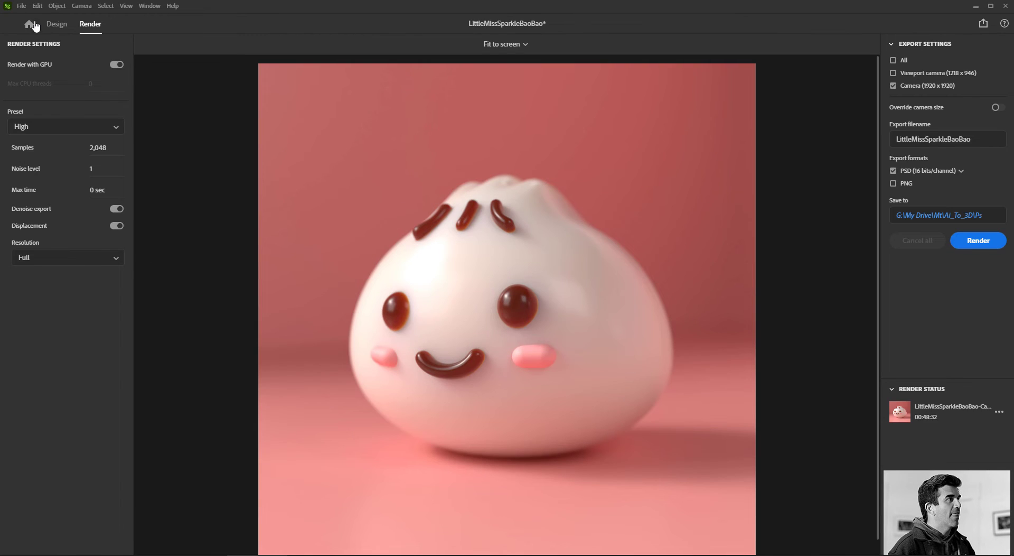
Switch to Stager's Design workspace and delete the three planes and both area lights from the scene.
left_click(56, 24)
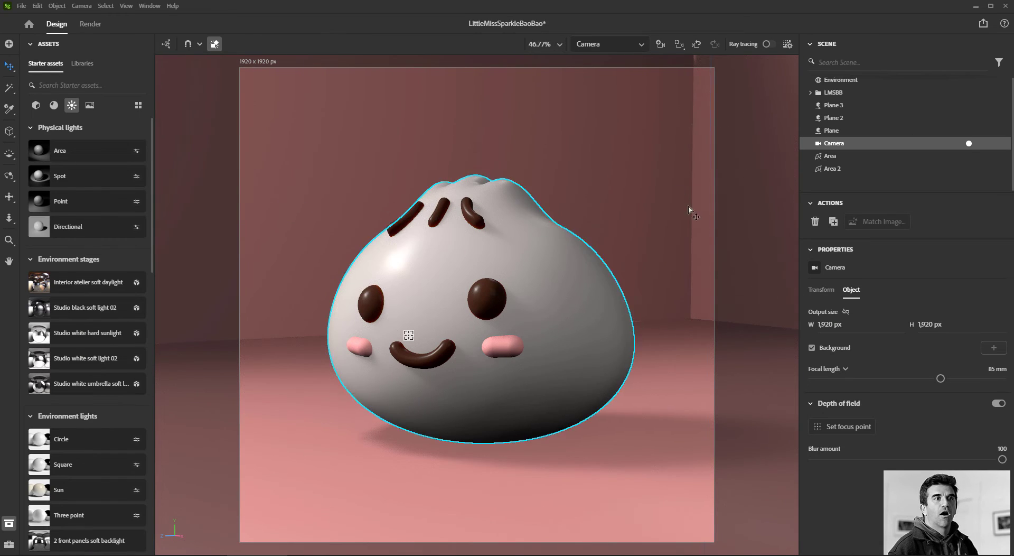
left_click(842, 108)
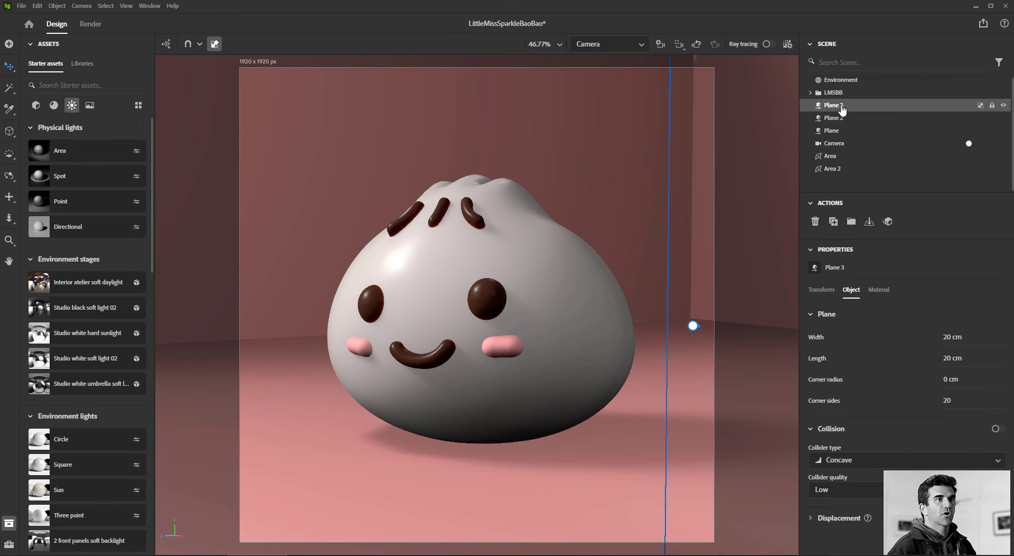
key("Delete")
left_click(845, 111)
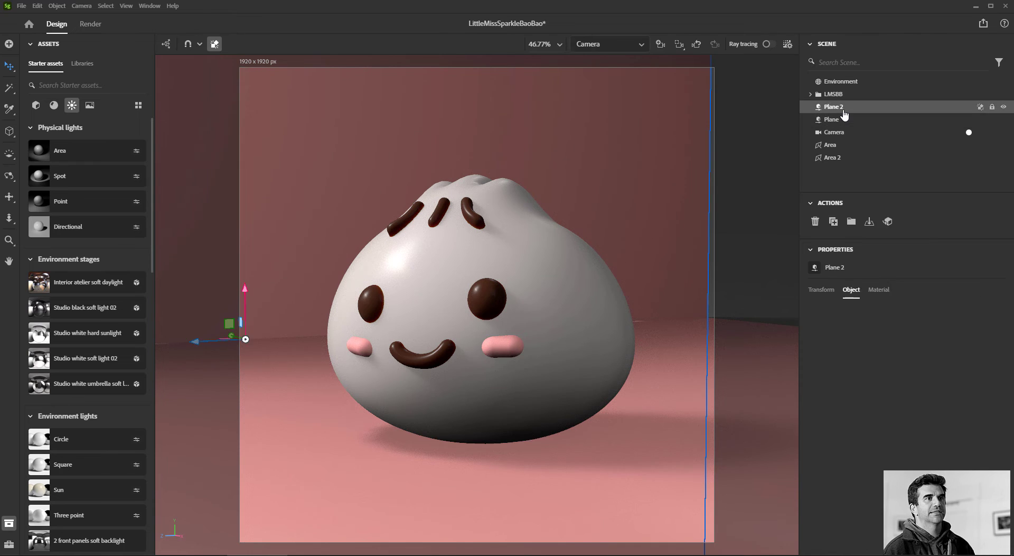
key("Delete")
left_click(845, 111)
key("Delete")
left_click(846, 118)
key("Delete")
left_click(839, 121)
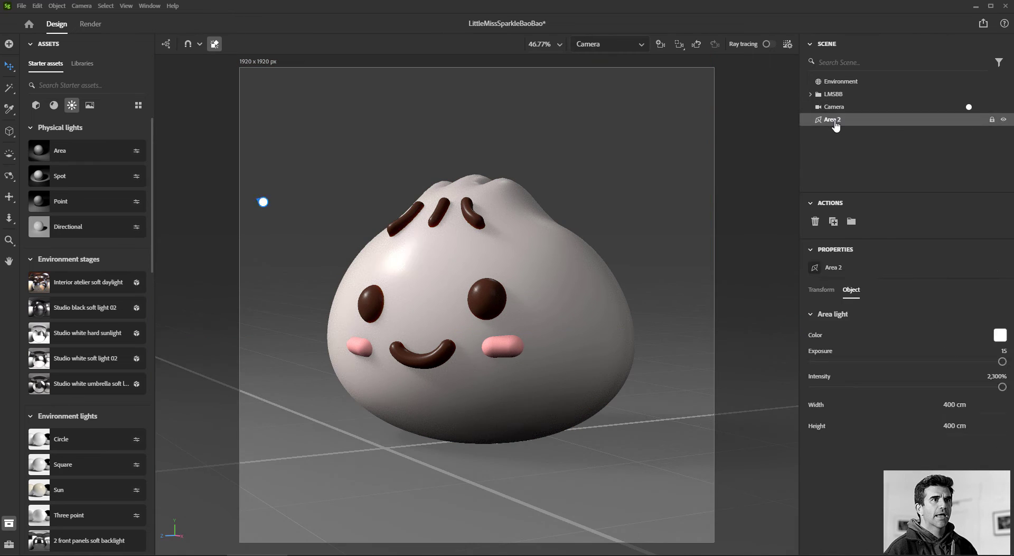
key("Delete")
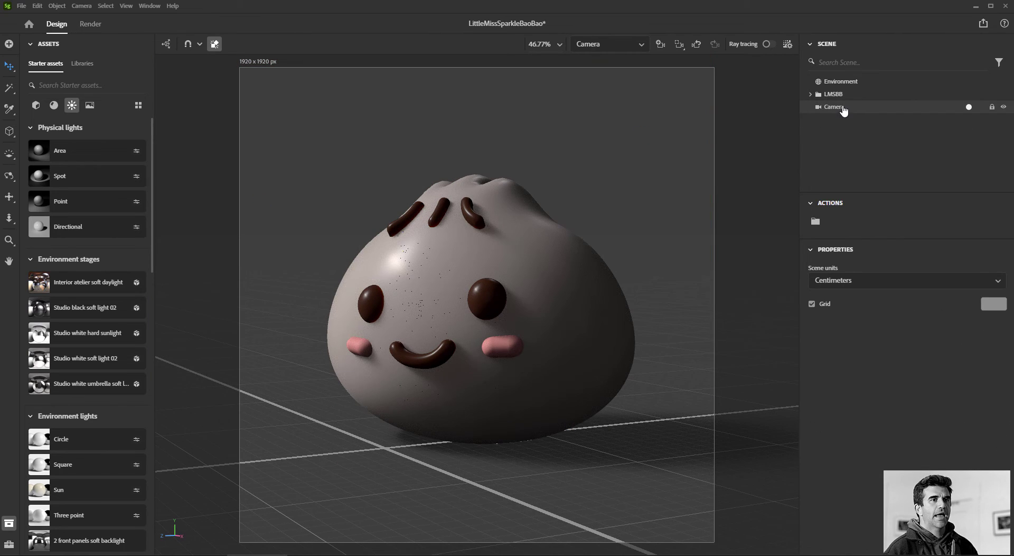
Turn off the camera's depth of field and scale the LMSBB group uniformly to 0.3.
left_click(847, 107)
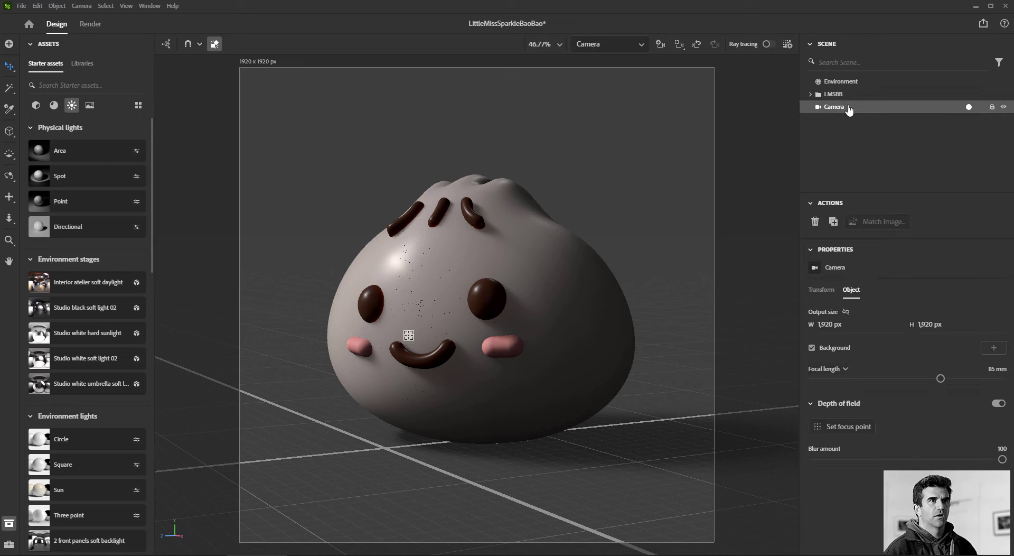
left_click(998, 403)
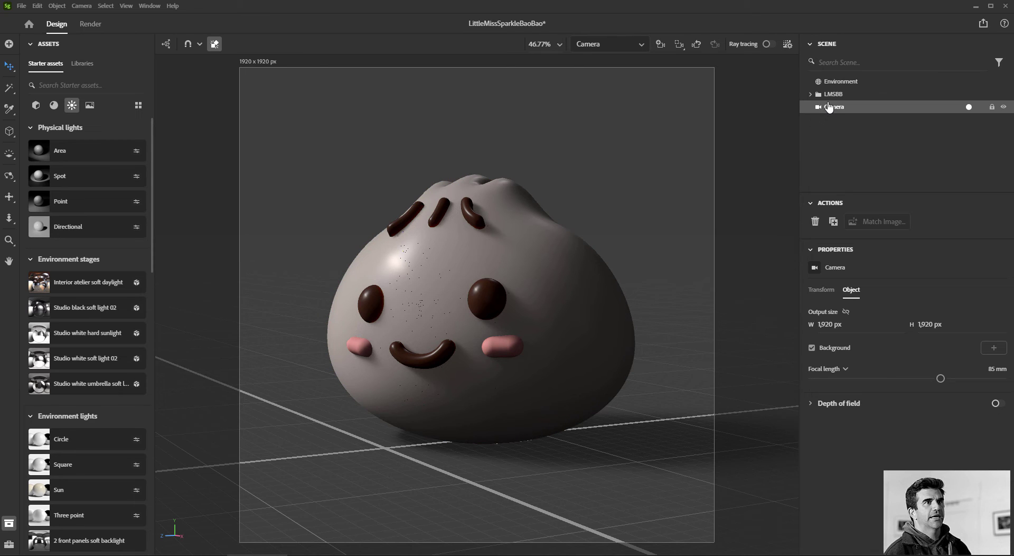
left_click(833, 95)
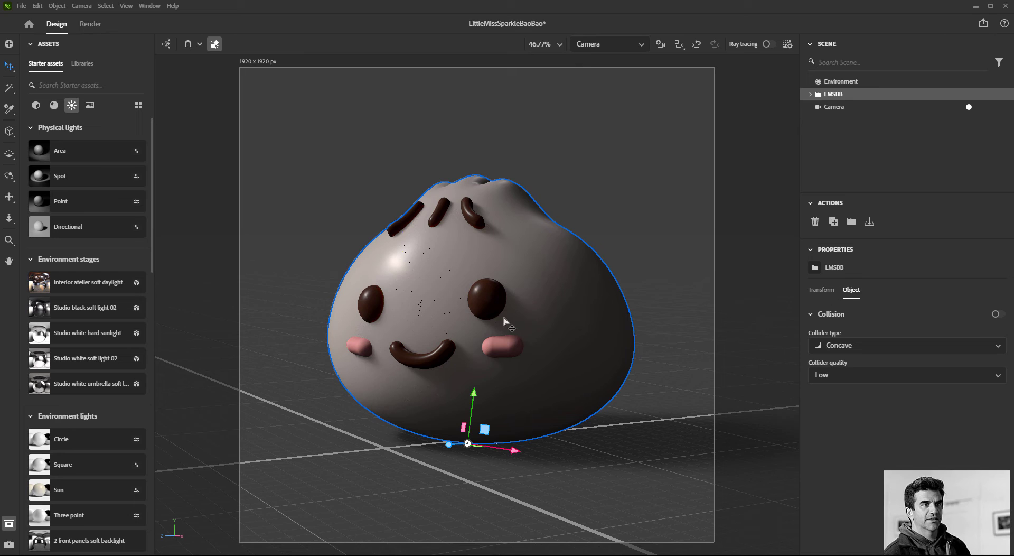
left_click(821, 289)
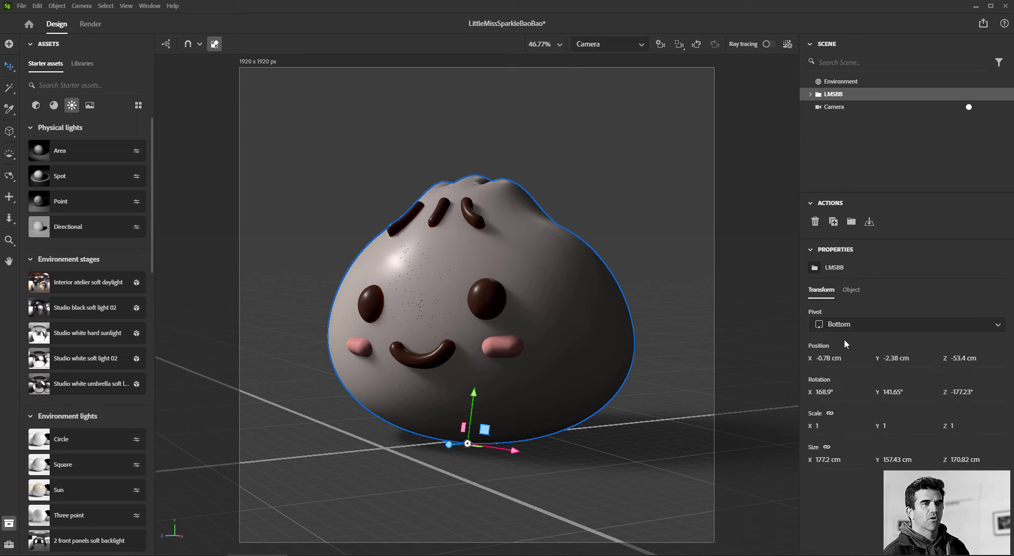
left_click(824, 427)
type("0.3")
key("Return")
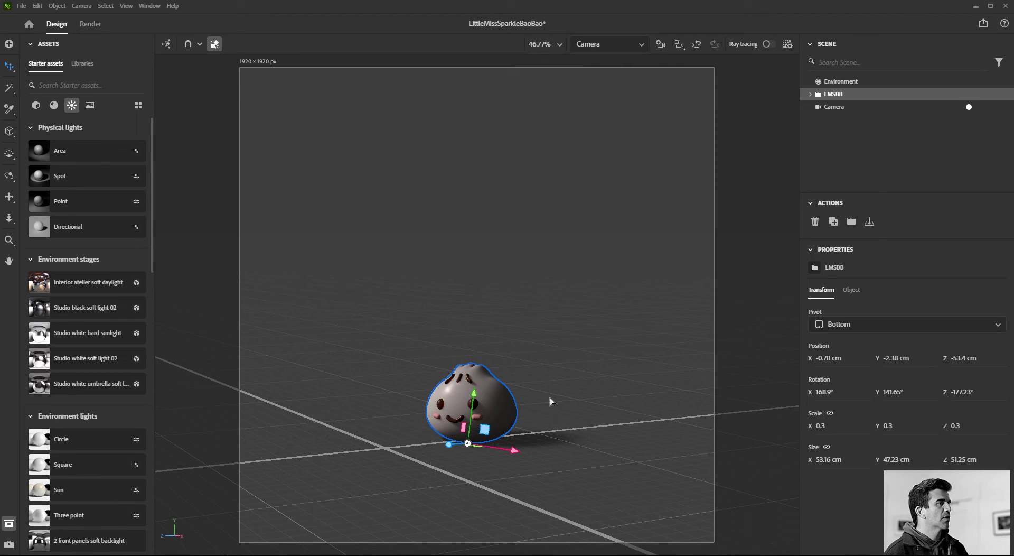
left_click(863, 110)
left_click(851, 290)
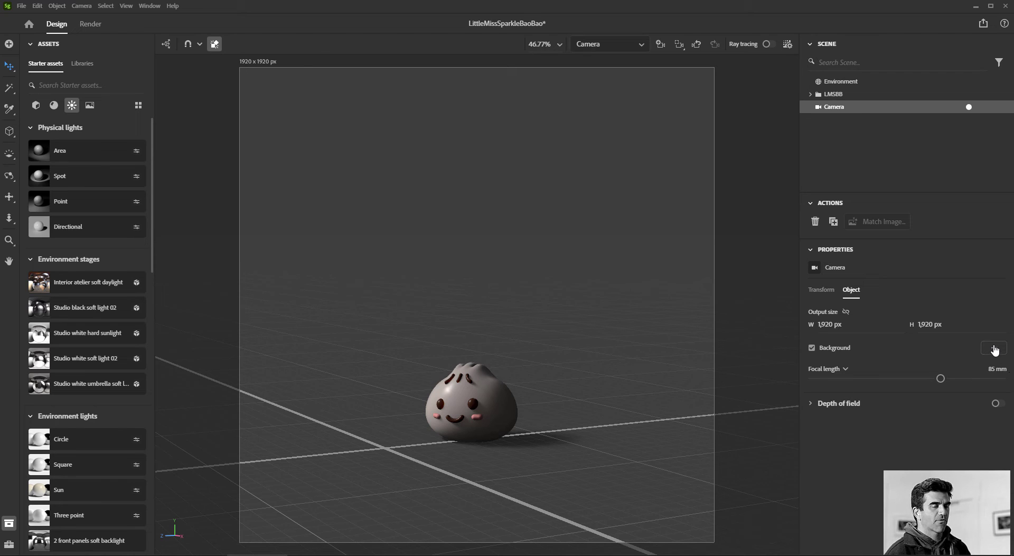
left_click(87, 66)
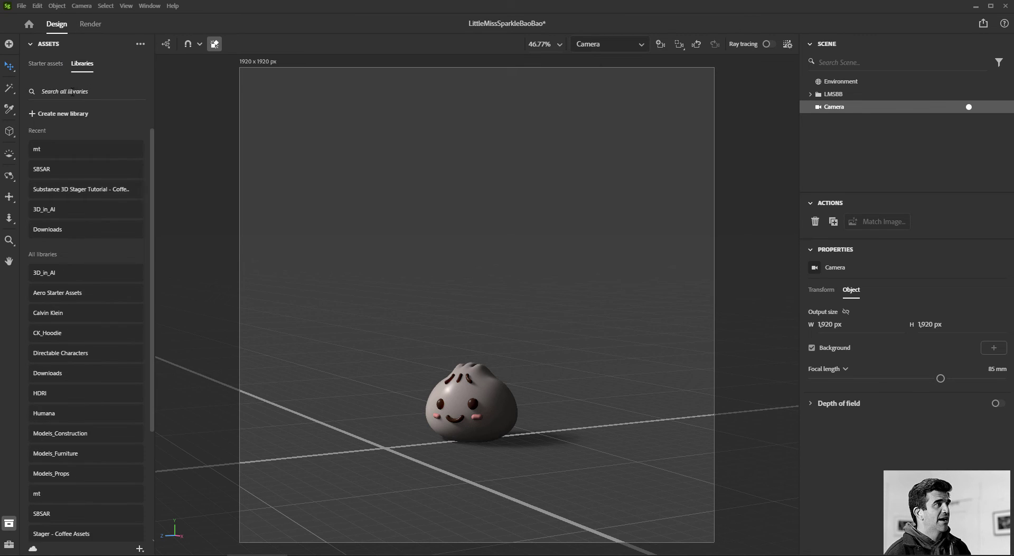
left_click(66, 192)
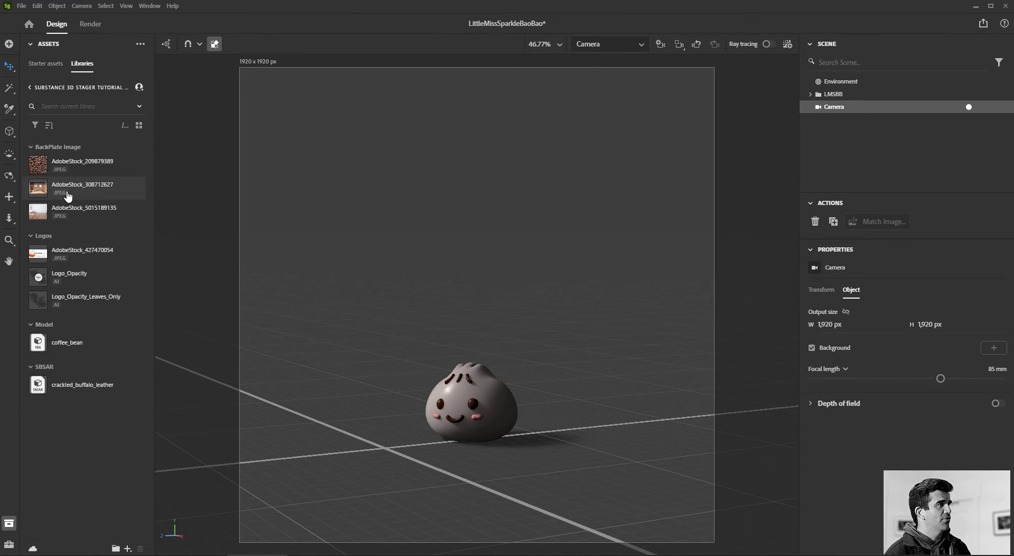
left_click_drag(77, 227, 995, 352)
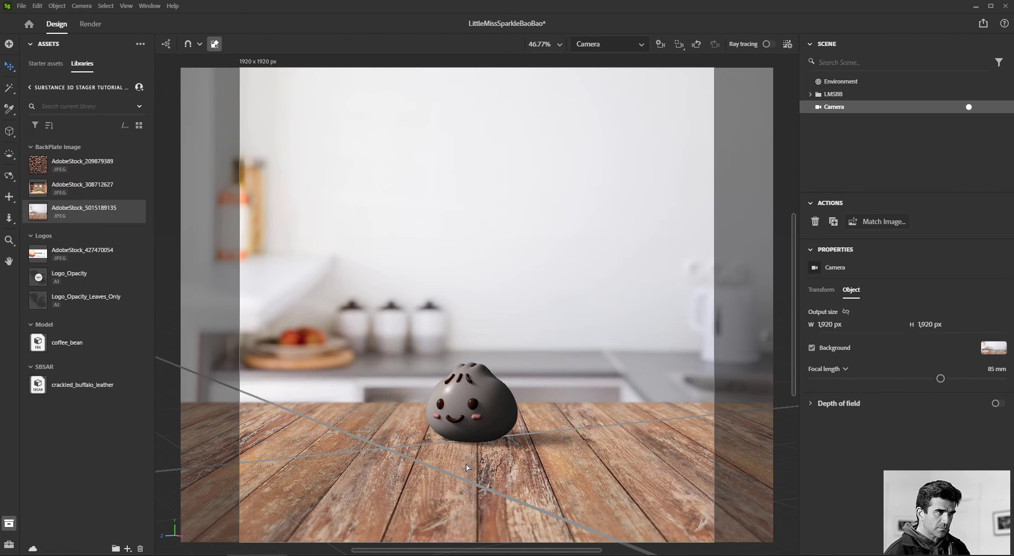
left_click(126, 6)
left_click(150, 93)
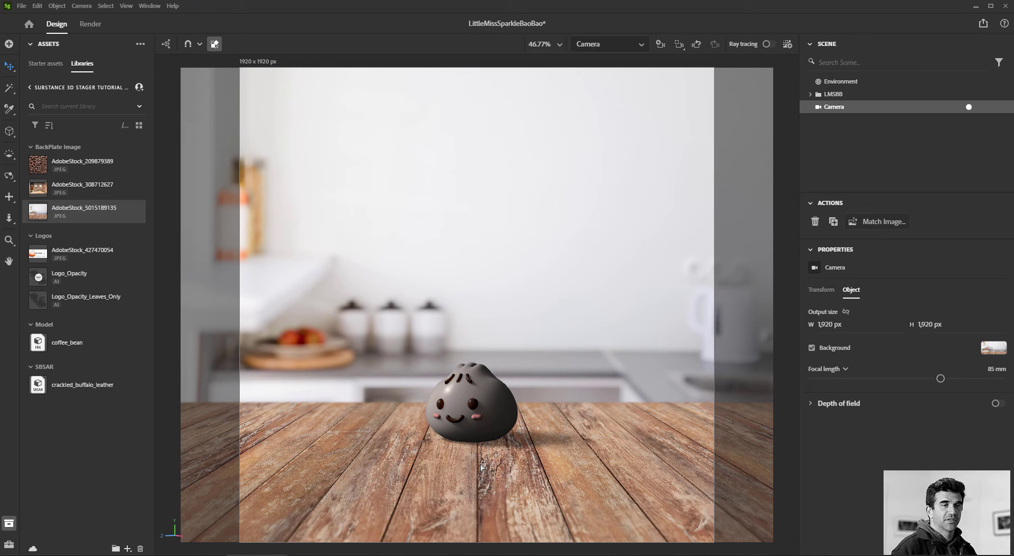
Match the camera to the background image using the image aspect ratio, multiple lights and camera perspective.
left_click(881, 226)
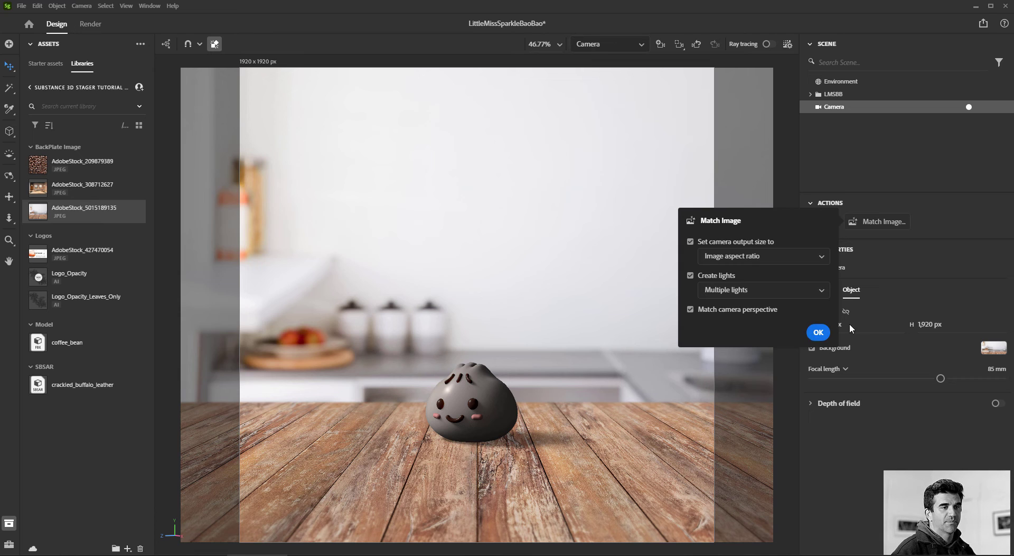
left_click(819, 332)
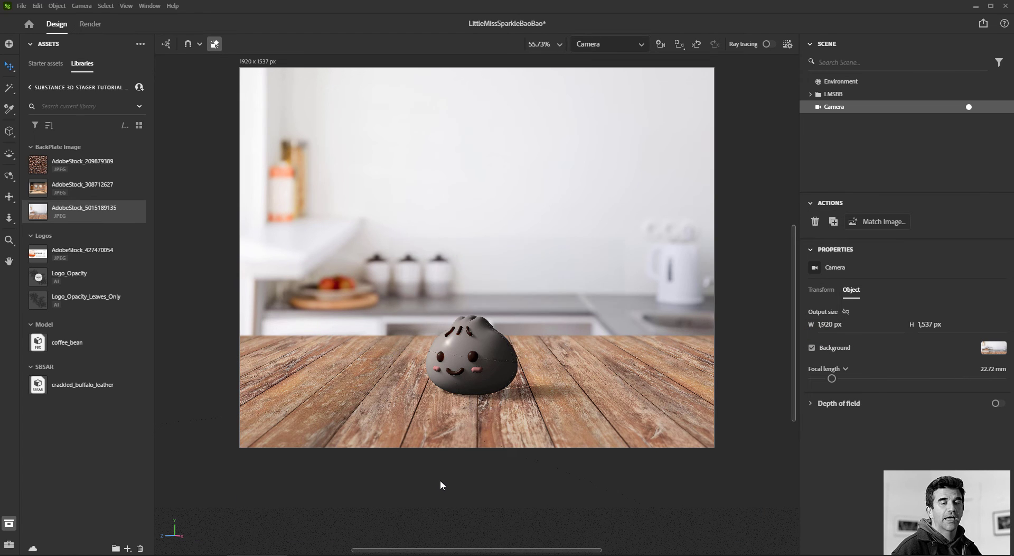
key("ctrl+s")
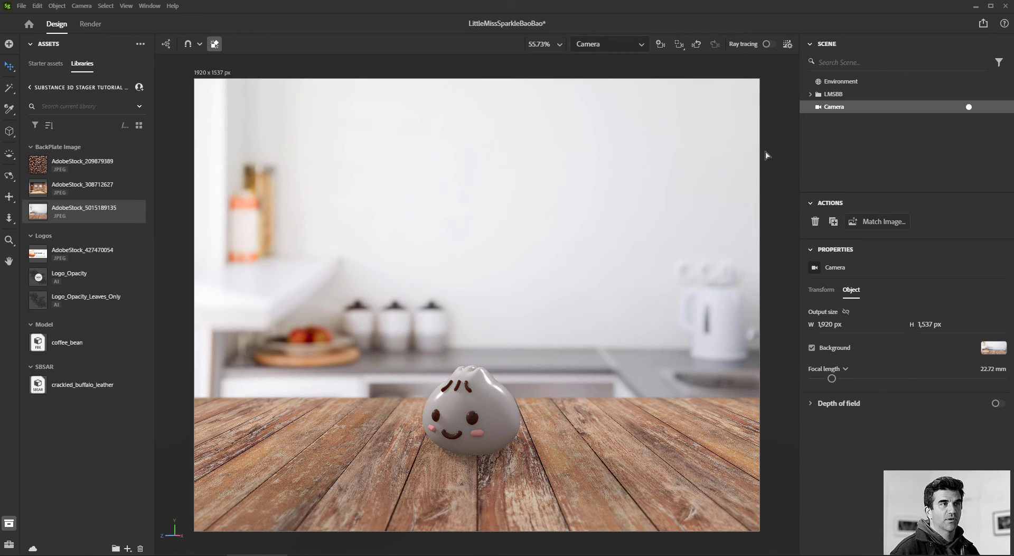
Preview the matched scene with ray tracing, view the environment's background settings, and turn ray tracing off again.
left_click(770, 44)
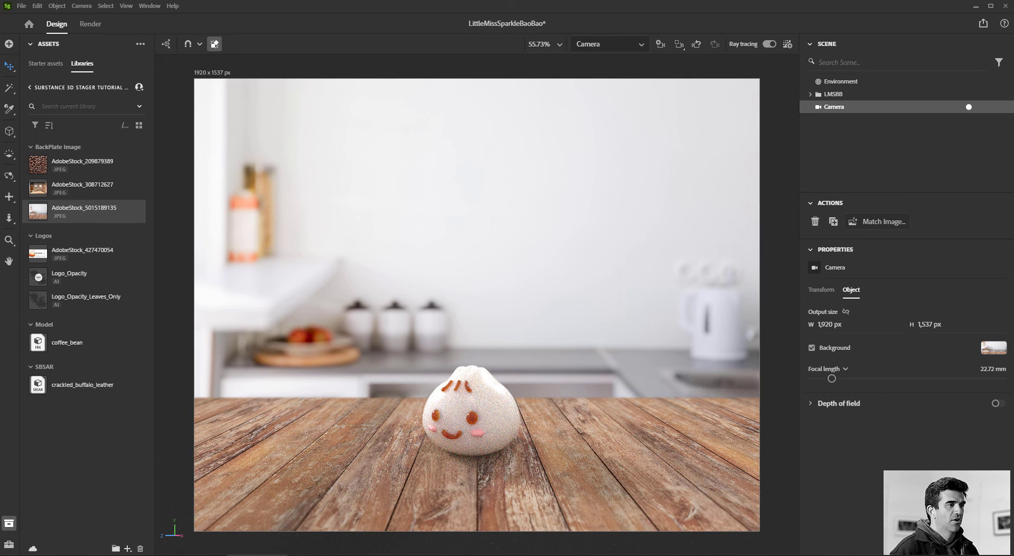
left_click(841, 82)
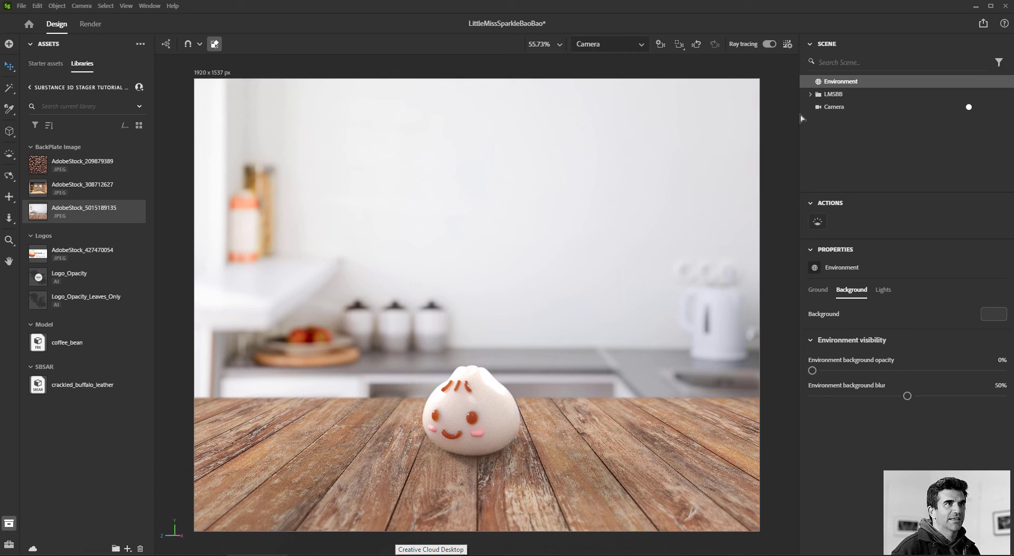
left_click(770, 45)
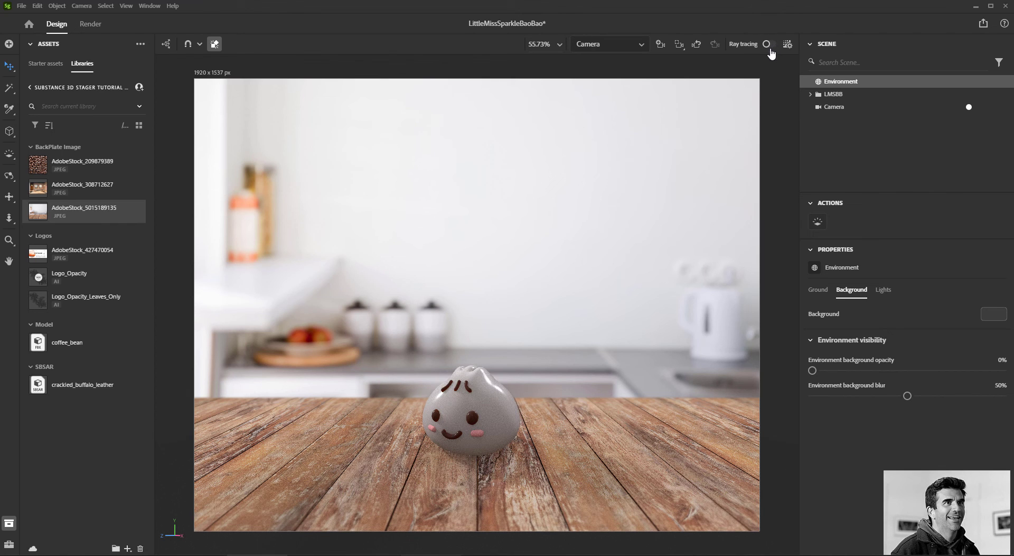
Set the translucency of the dumpling eye's subsurface material to 0.2.
left_click(472, 423)
left_click(879, 289)
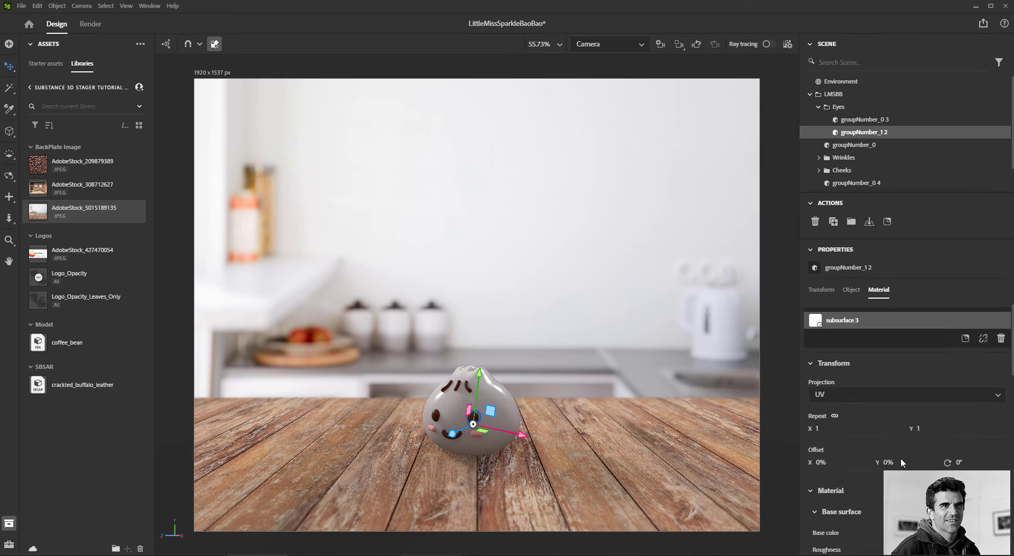
scroll(907, 461, "down", 10)
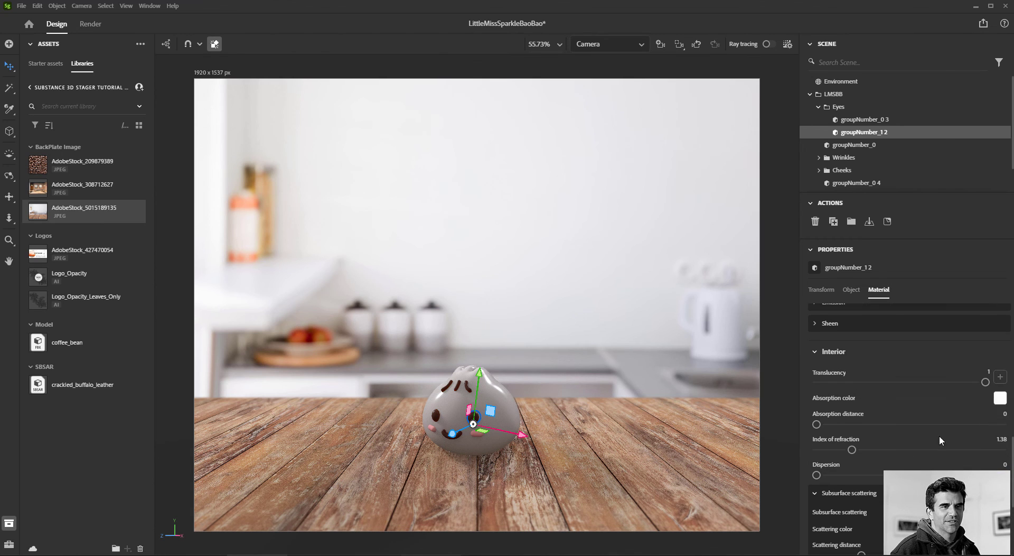
left_click(989, 372)
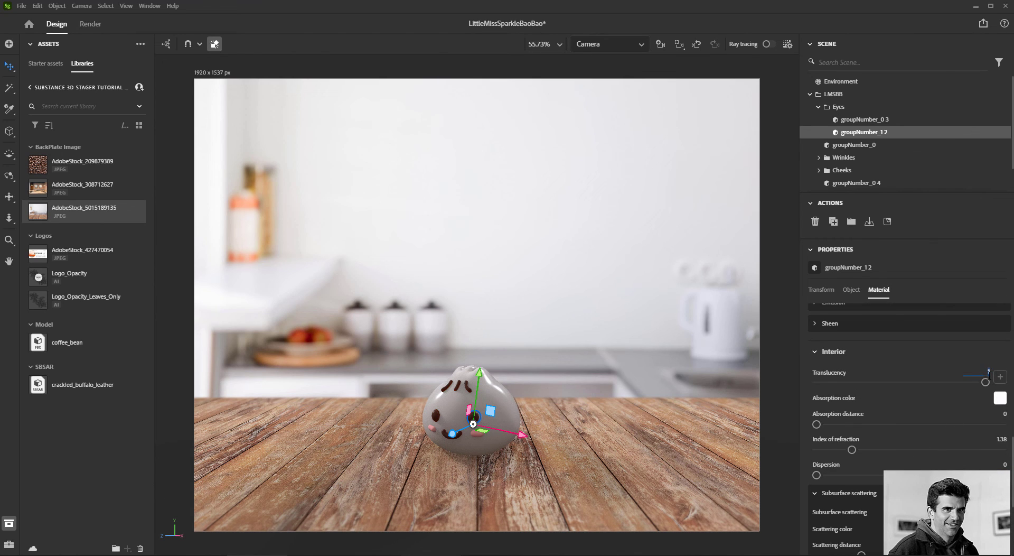
type("0.2")
key("Return")
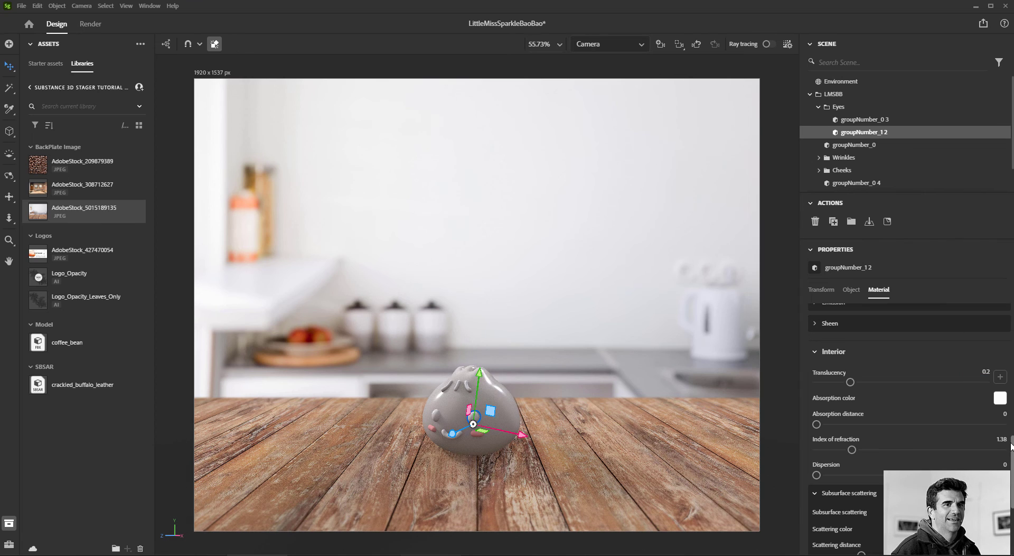
Set the eye material's base color to the saved dark brown swatch and preview the scene with ray tracing.
scroll(927, 418, "up", 5)
scroll(925, 432, "down", 3)
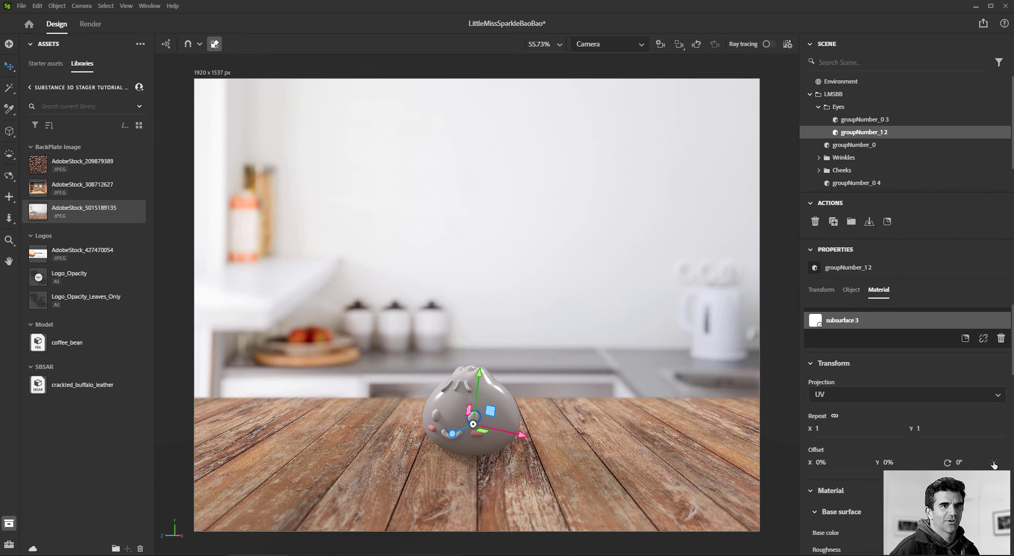
scroll(991, 432, "up", 3)
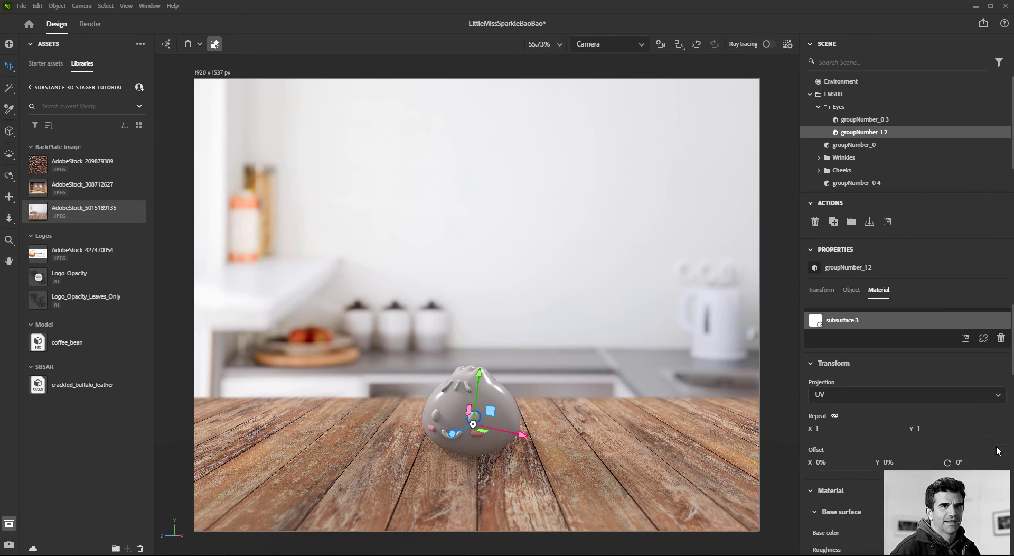
left_click(1002, 427)
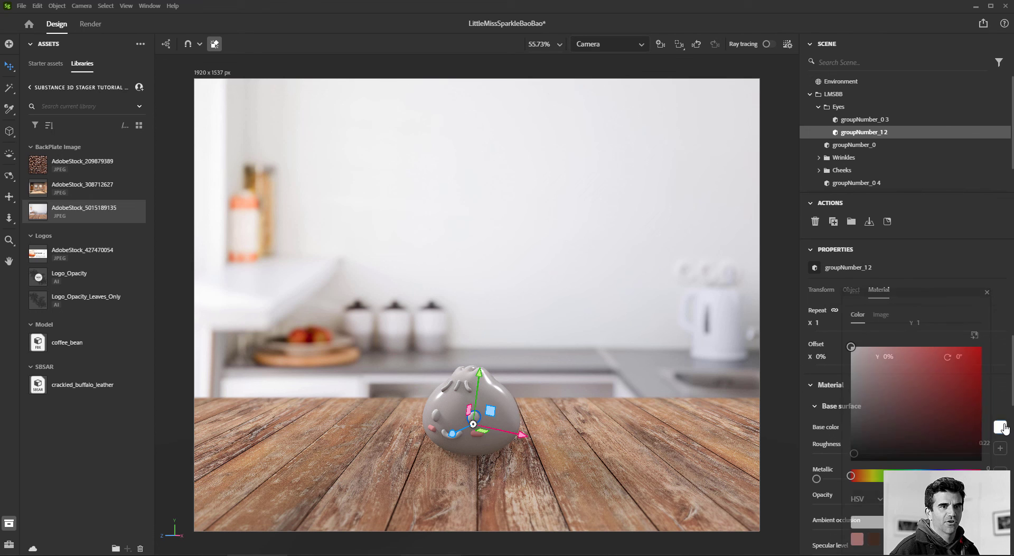
left_click(874, 539)
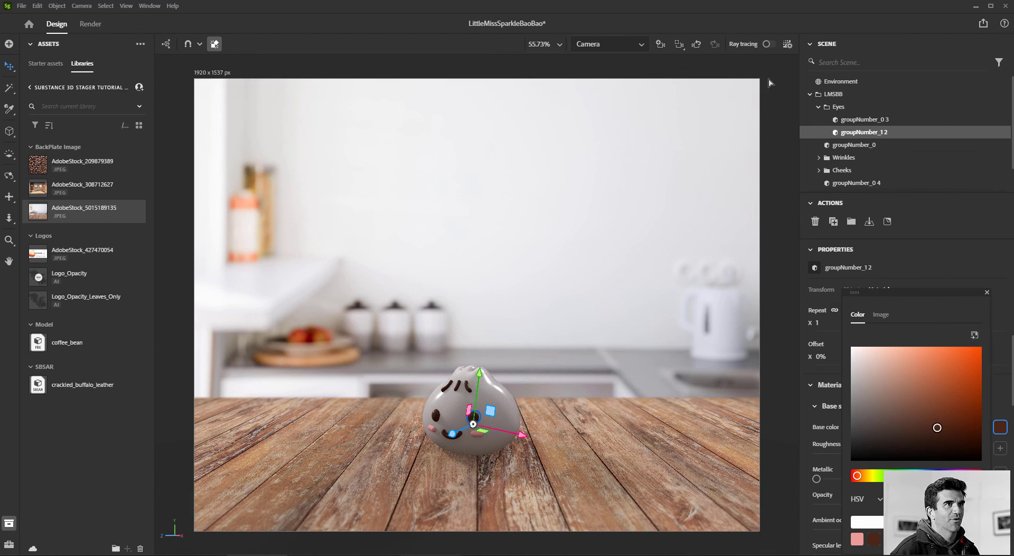
left_click(770, 44)
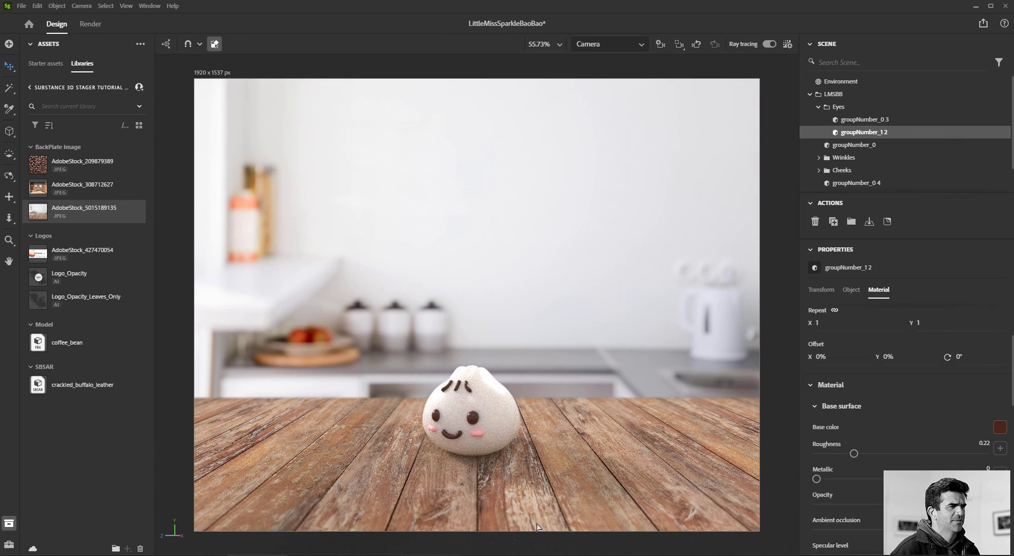
Switch to Photoshop and briefly show the Additional layers group in the LittleMissSparkleBaoBao_Match-Camera render to inspect its masks.
left_click(509, 485)
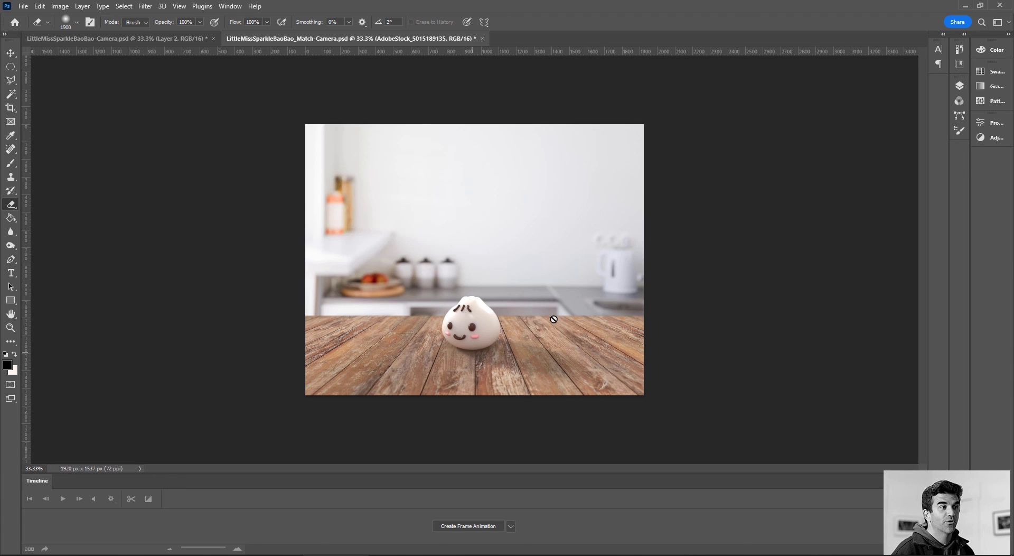
left_click(960, 86)
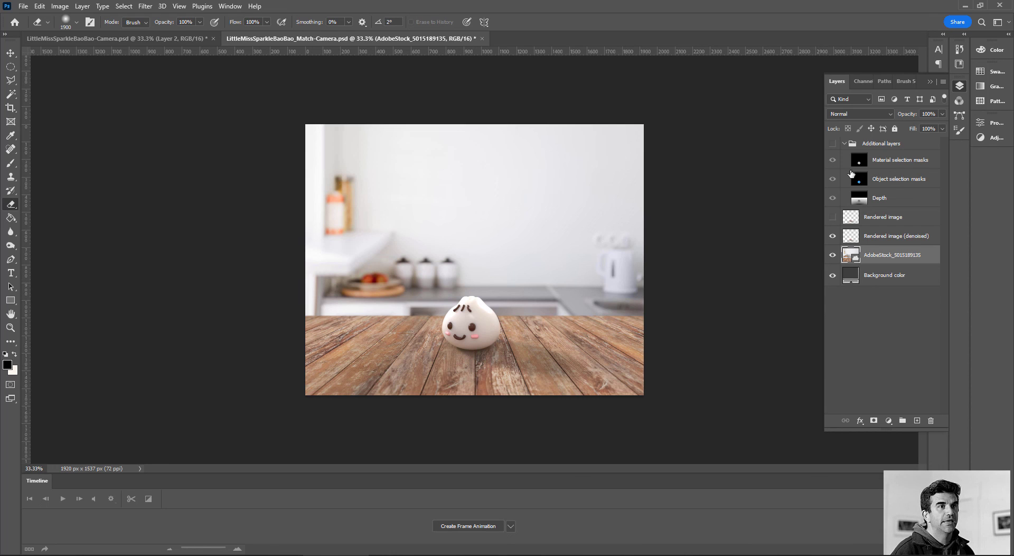
left_click(832, 143)
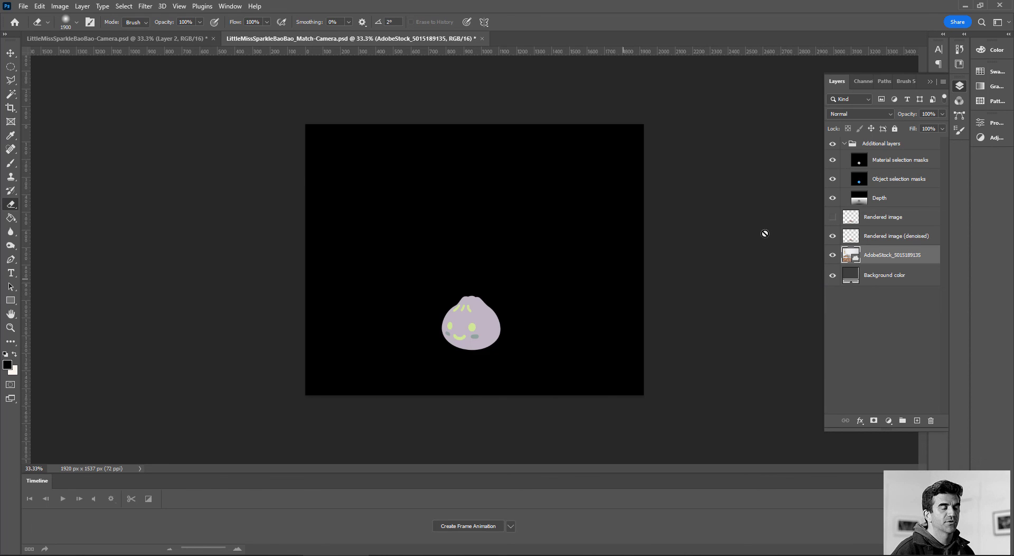
left_click(833, 143)
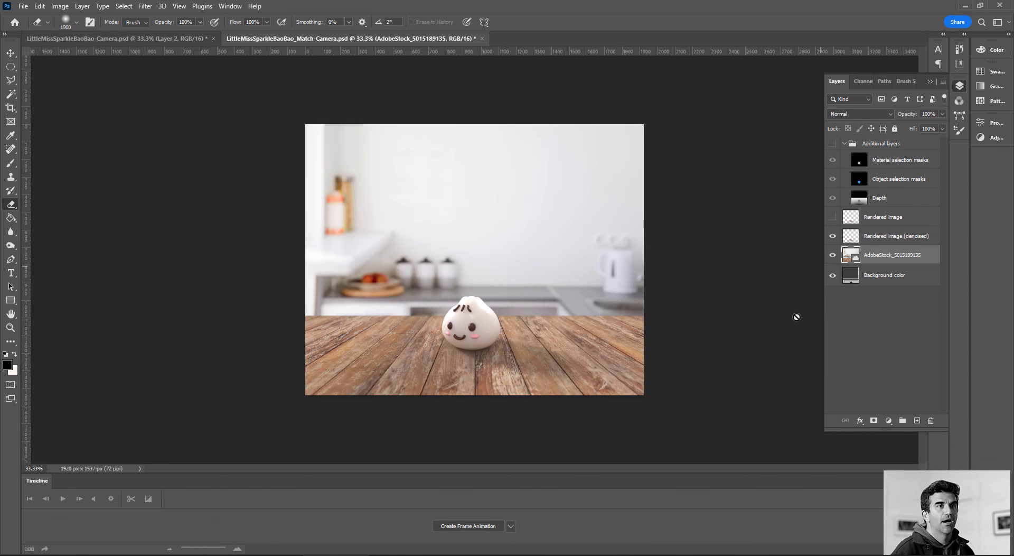
Compare the kitchen composite with and without the Rendered image (denoised) layer, and view the LittleMissSparkleBaoBao-Camera.psd document.
left_click(833, 236)
left_click(833, 236)
left_click(833, 236)
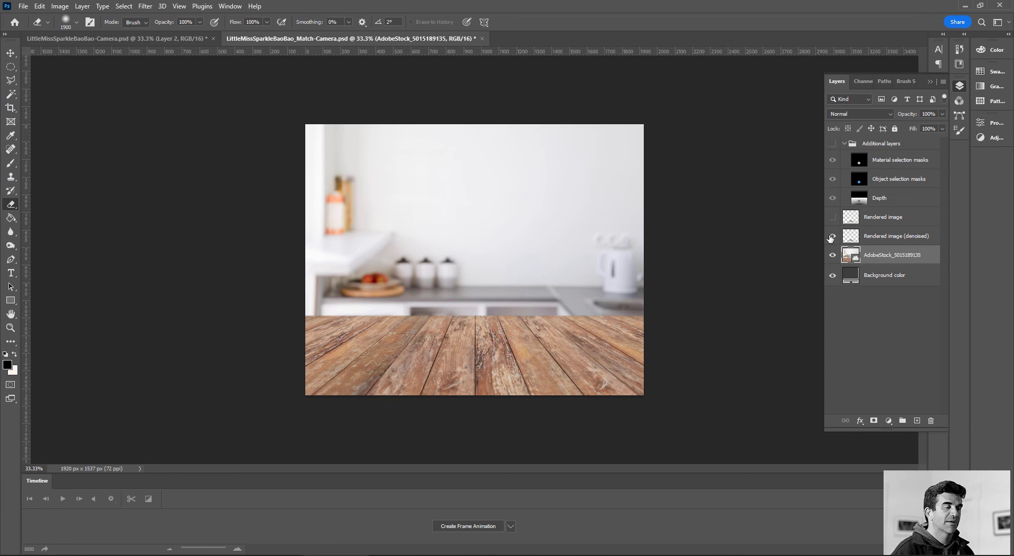
left_click(833, 236)
left_click(833, 236)
left_click(832, 236)
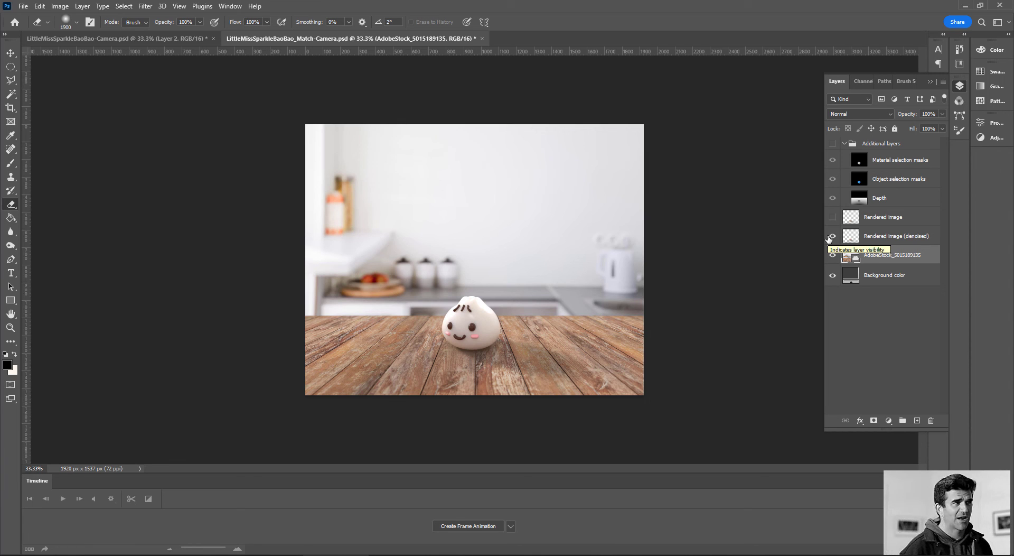
left_click(132, 38)
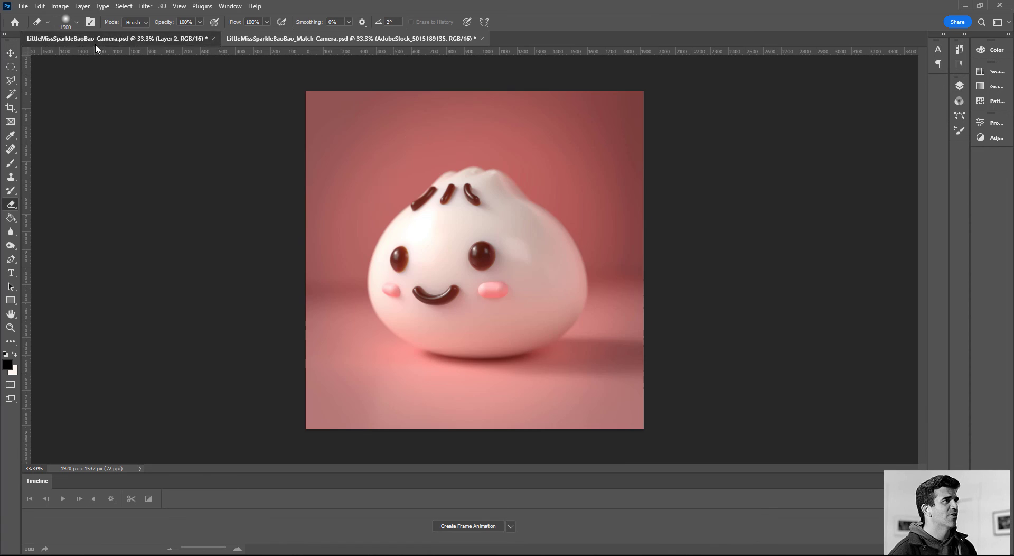